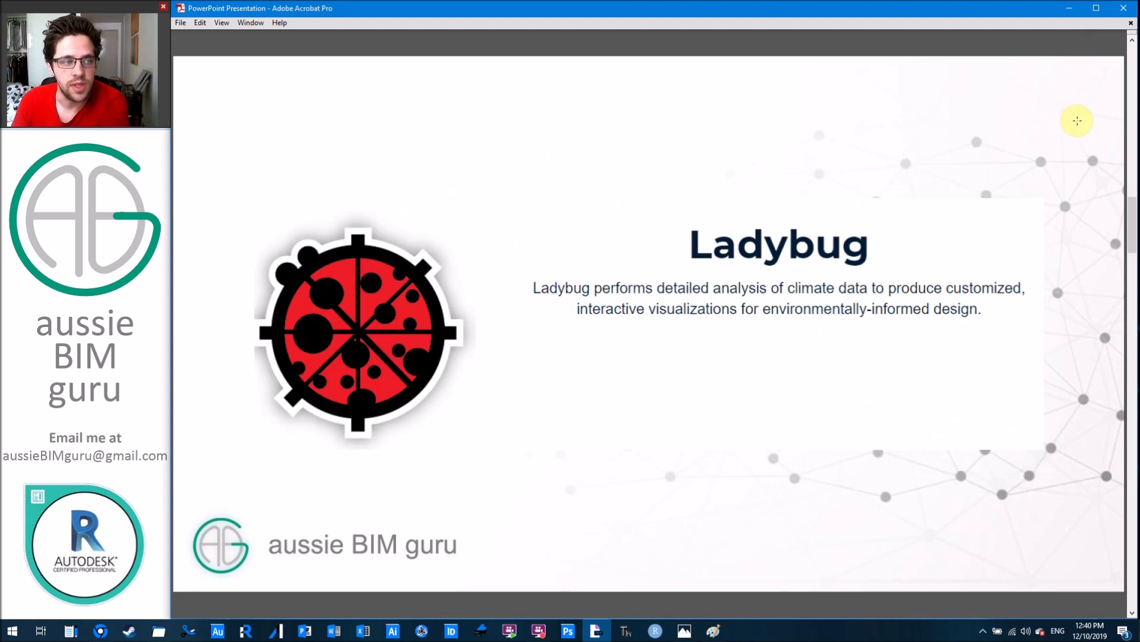
Page through the remaining presentation slides and switch to the remote desktop session running Rhino and Grasshopper.
scroll(1078, 120, down, 1)
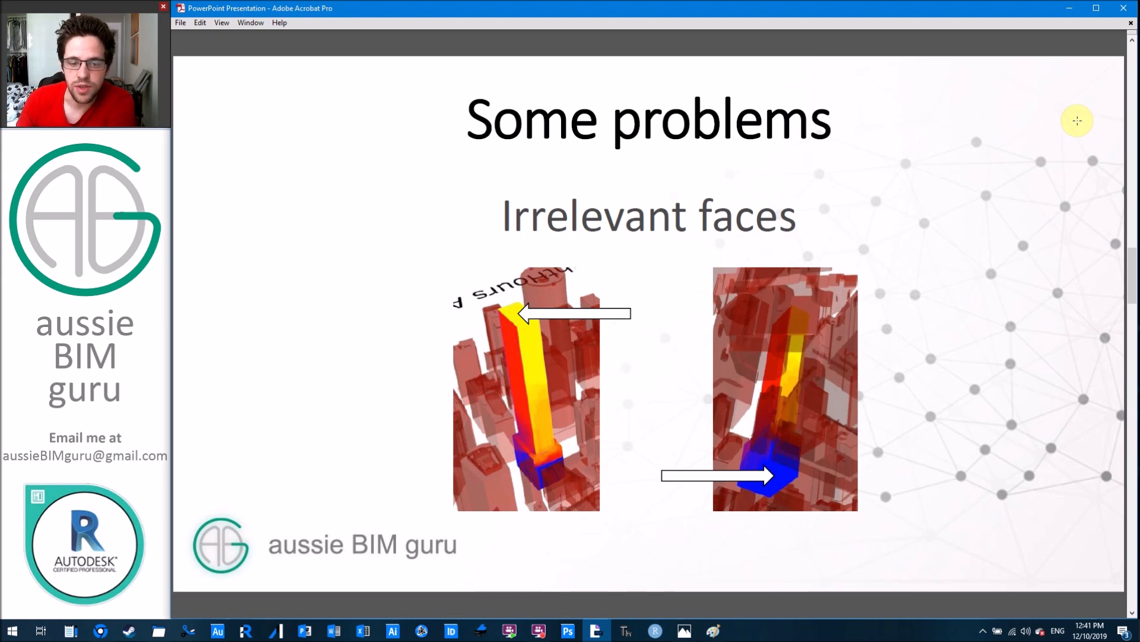
key(Right)
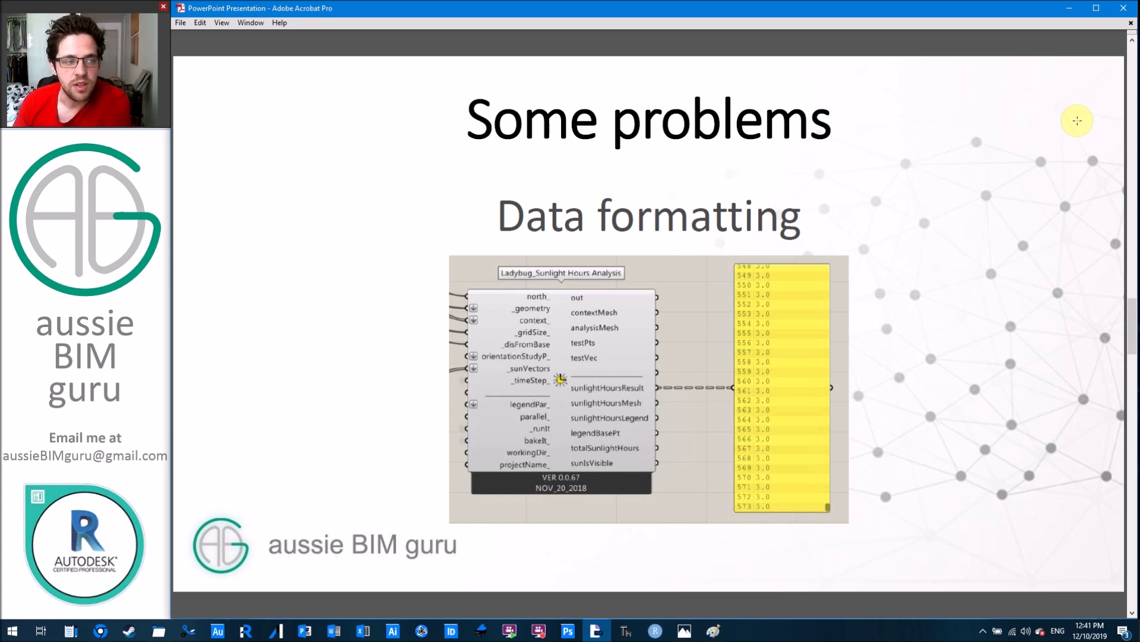
key(Right)
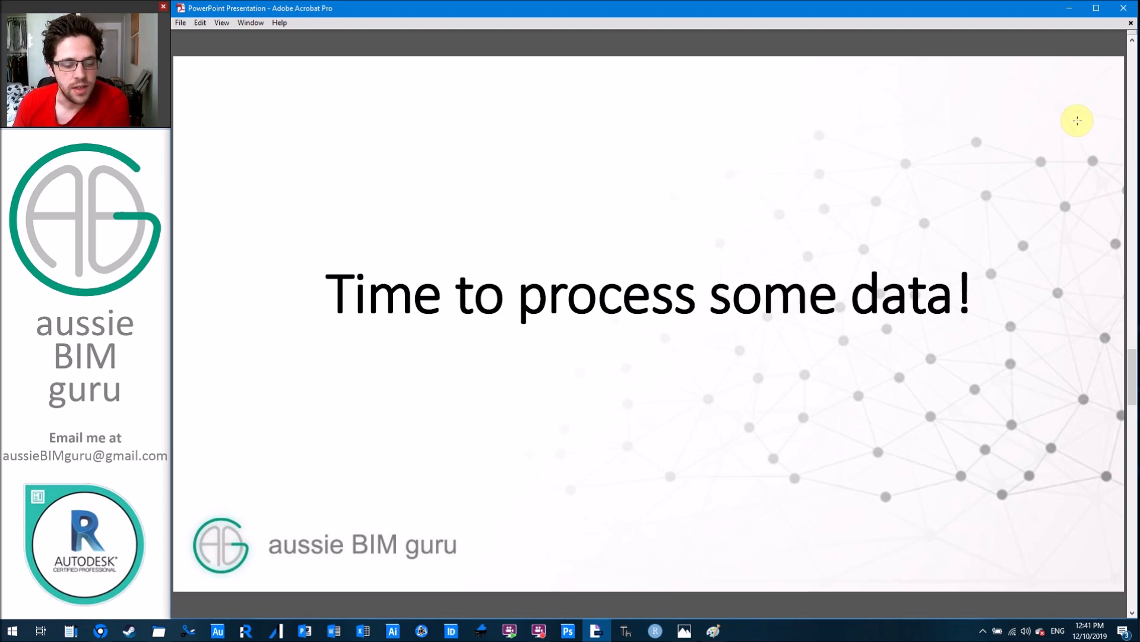
click(101, 630)
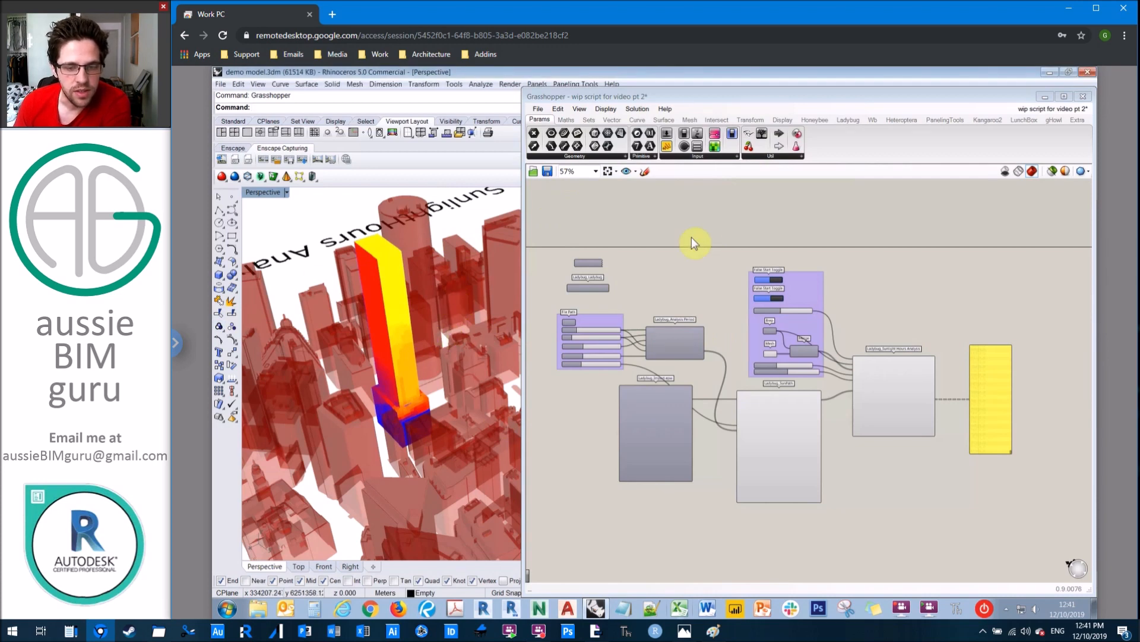
Examine the Ladybug script from the File Path and Analysis Period inputs through to the Sunlight Hours Analysis component.
click(725, 232)
scroll(625, 301, up, 4)
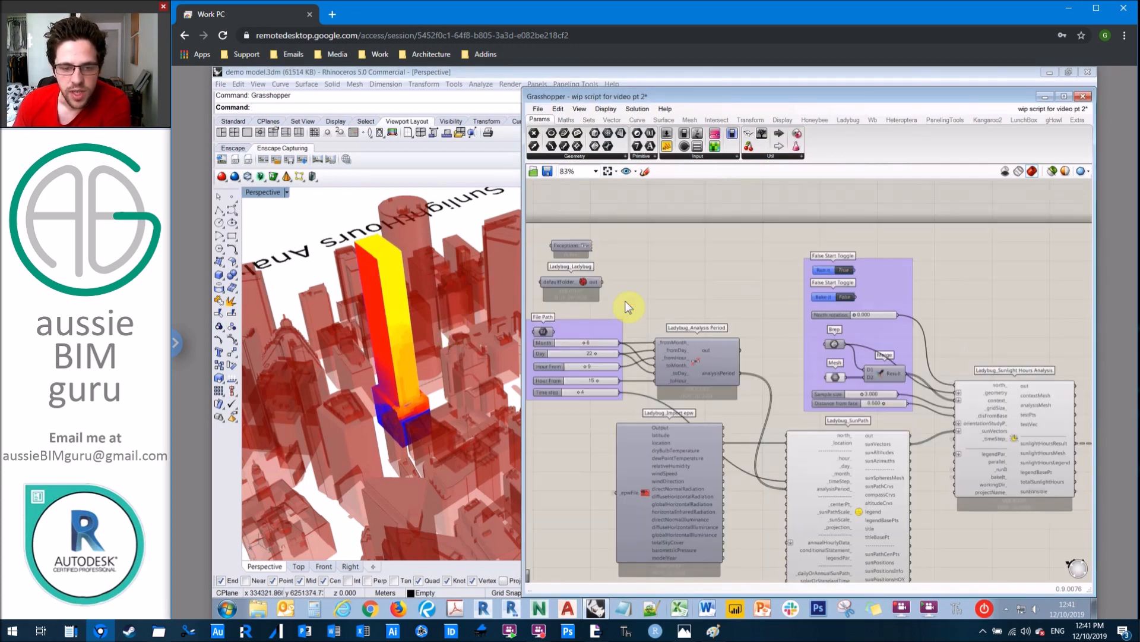
right_drag(641, 300, 710, 262)
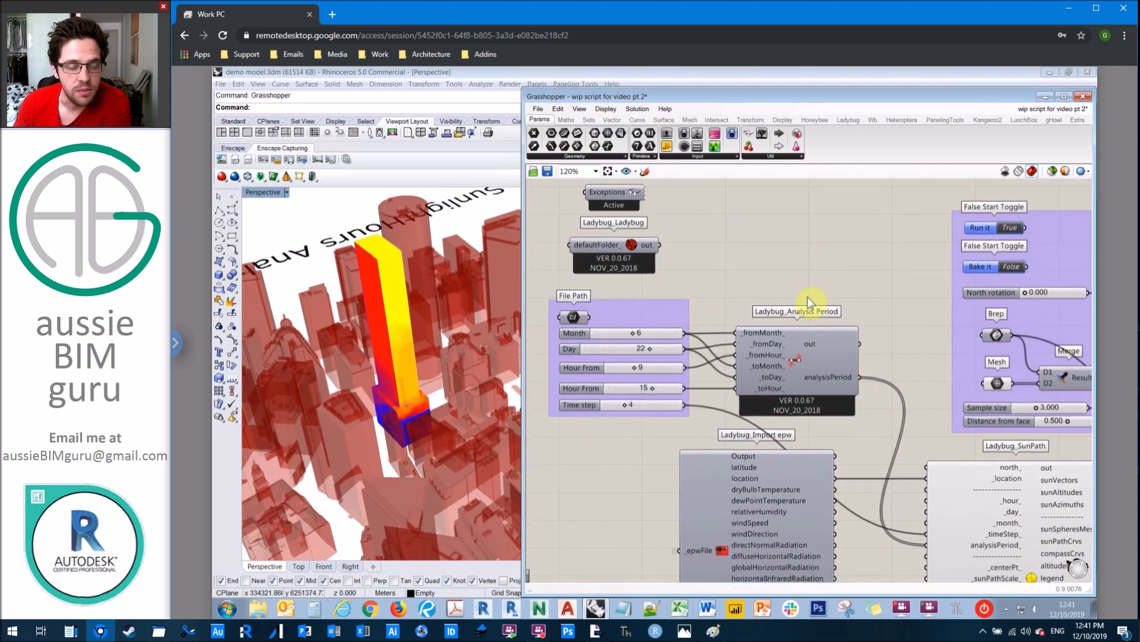
right_drag(858, 382, 855, 340)
right_drag(872, 275, 802, 225)
right_drag(810, 308, 683, 268)
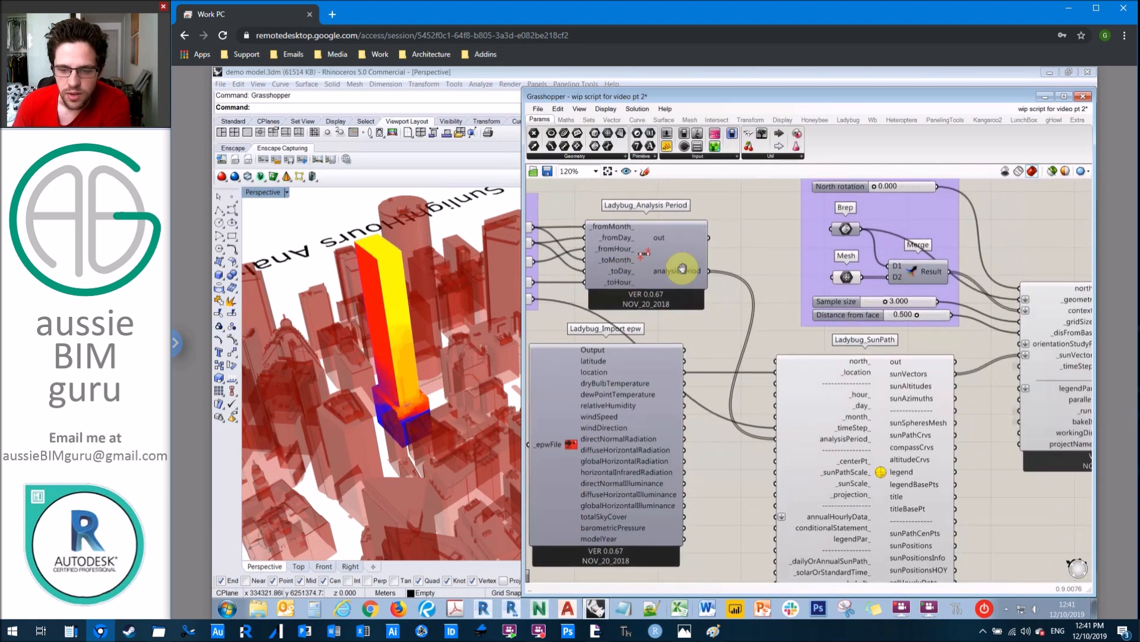
right_drag(930, 340, 814, 391)
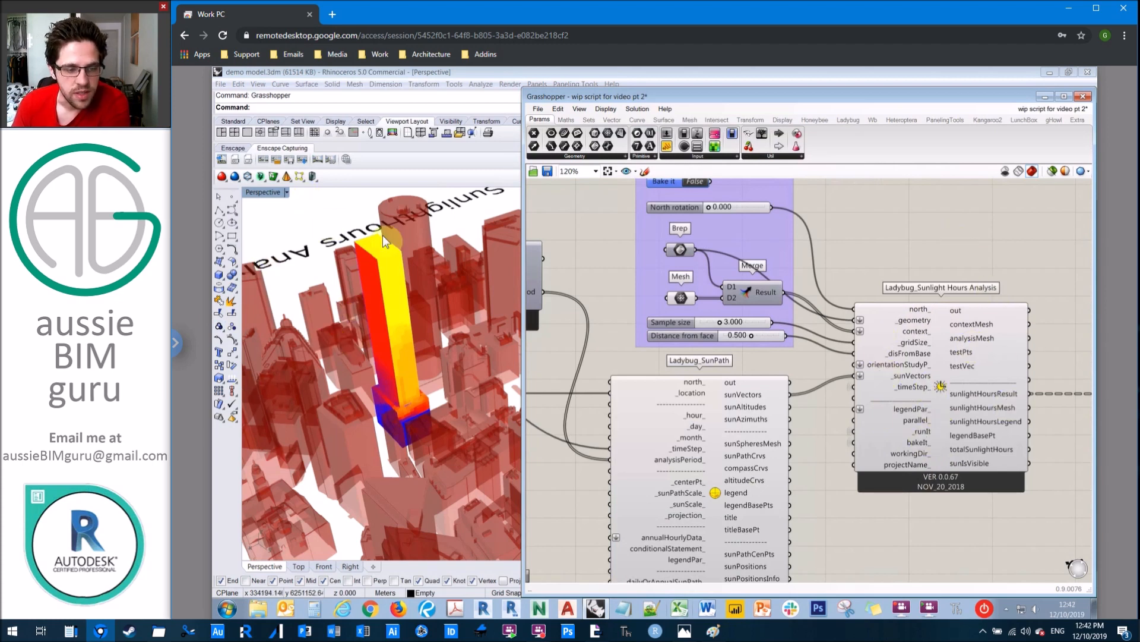
Inspect the coloured sunlight hours result on the tower and its legend in the Rhino perspective view.
click(468, 226)
scroll(316, 333, down, 10)
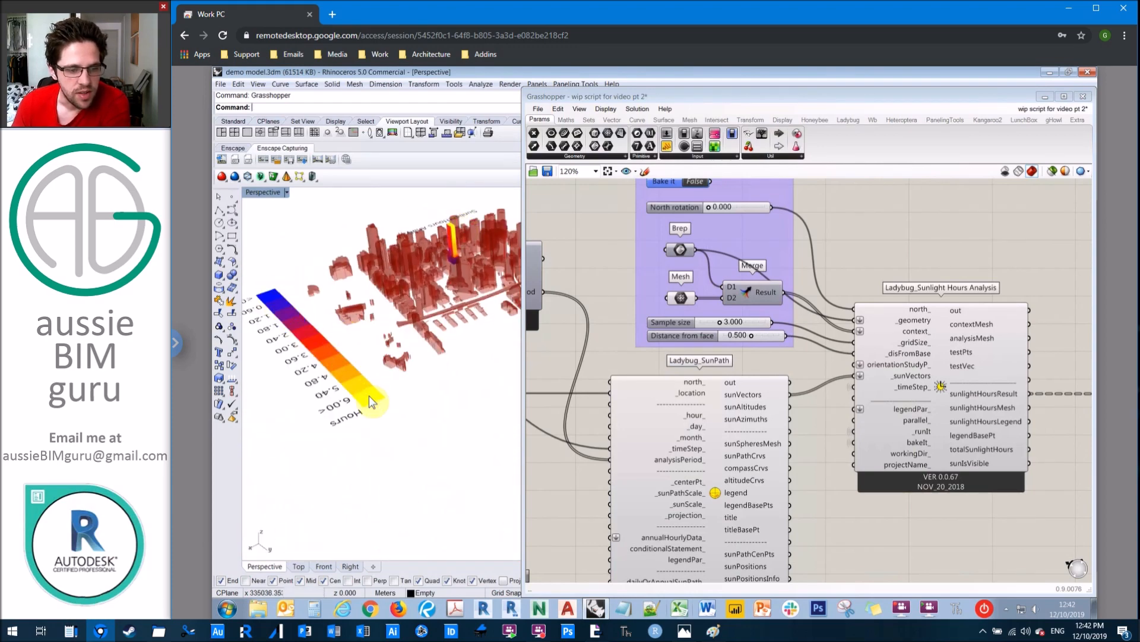
scroll(462, 249, up, 8)
scroll(462, 249, up, 10)
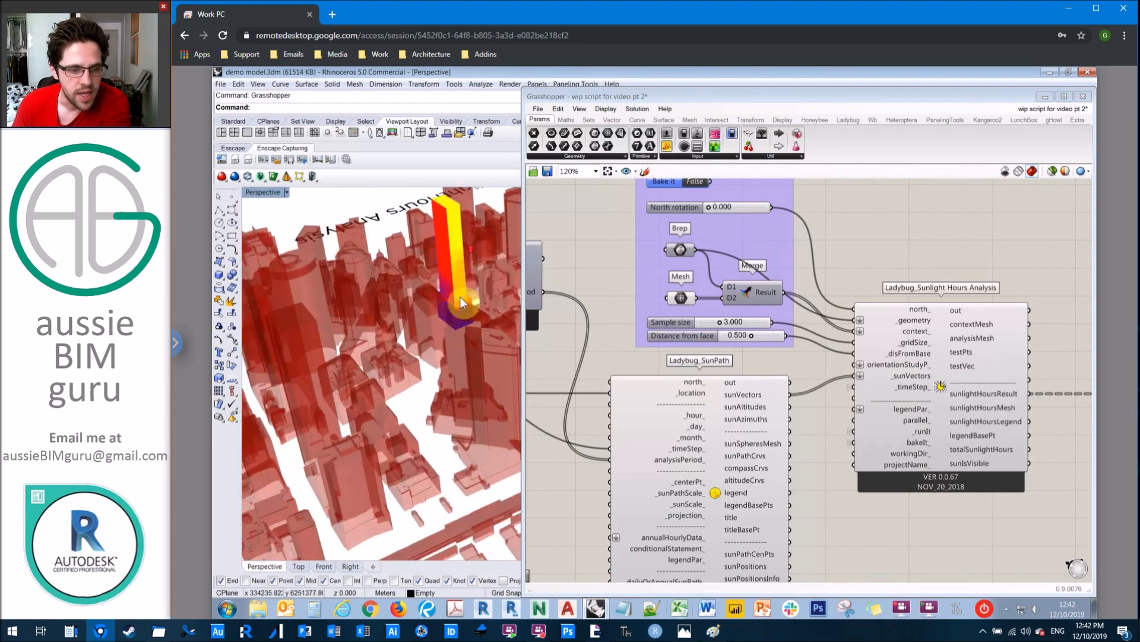
scroll(455, 287, up, 2)
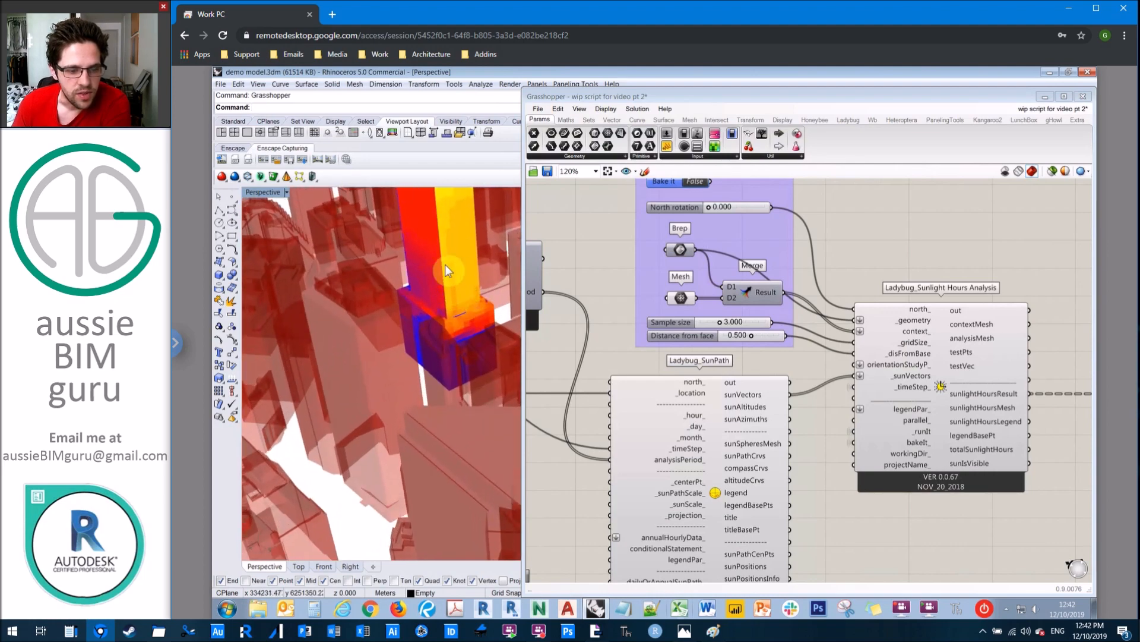
scroll(445, 265, down, 10)
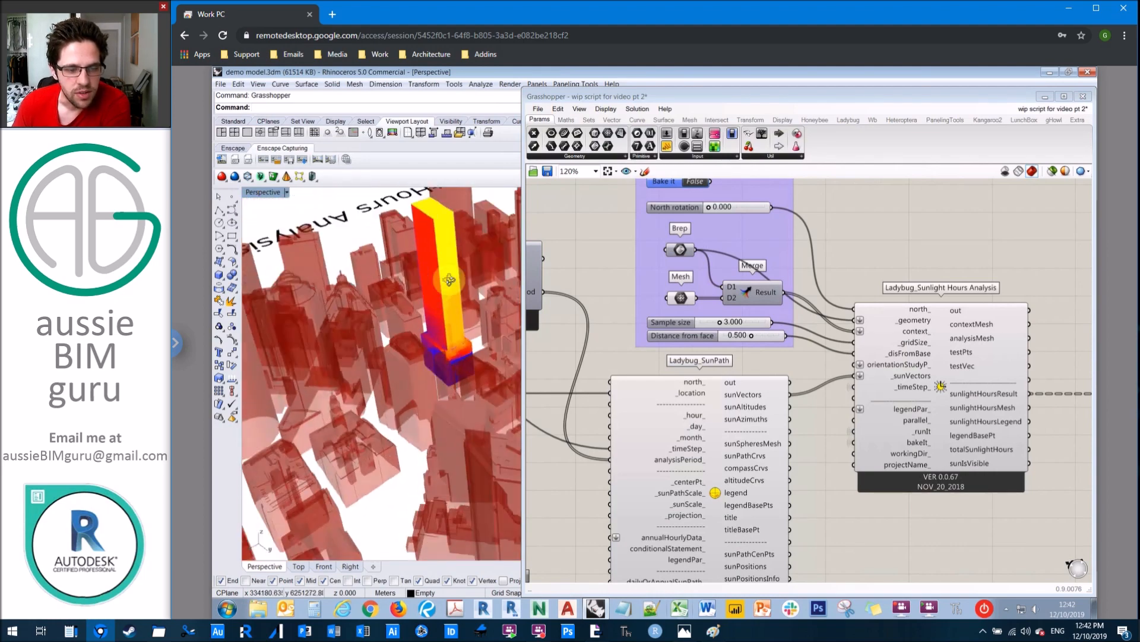
scroll(453, 233, down, 3)
scroll(485, 203, up, 7)
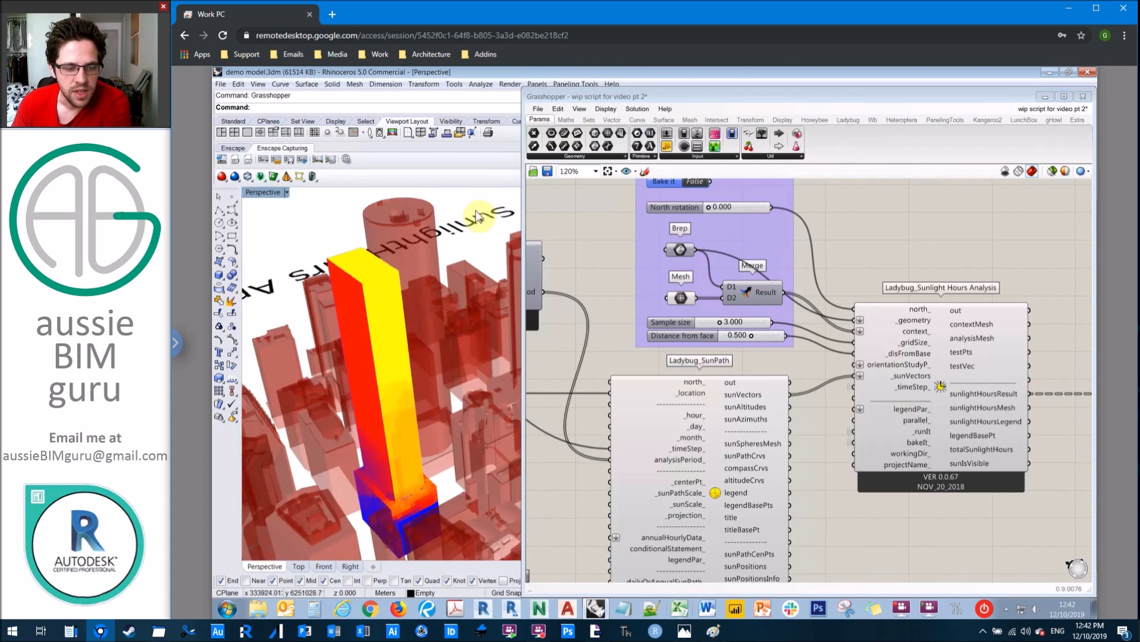
scroll(450, 252, down, 2)
Review the Brep and Mesh geometry parameters and the results panel connected to the Sunlight Hours Analysis component.
click(578, 235)
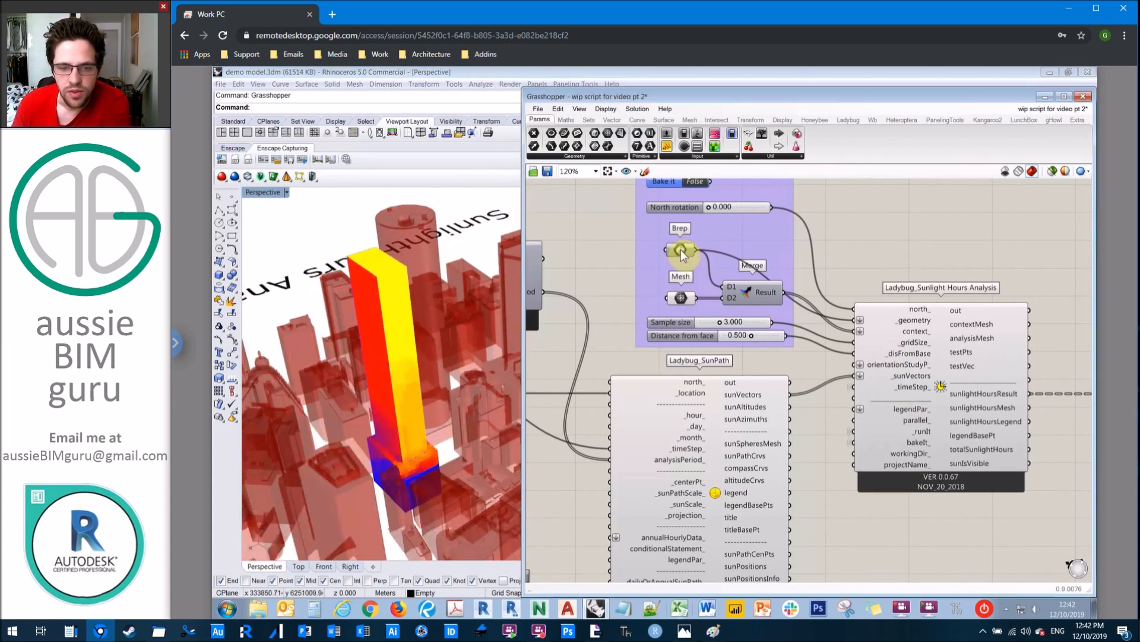
mouse_move(682, 254)
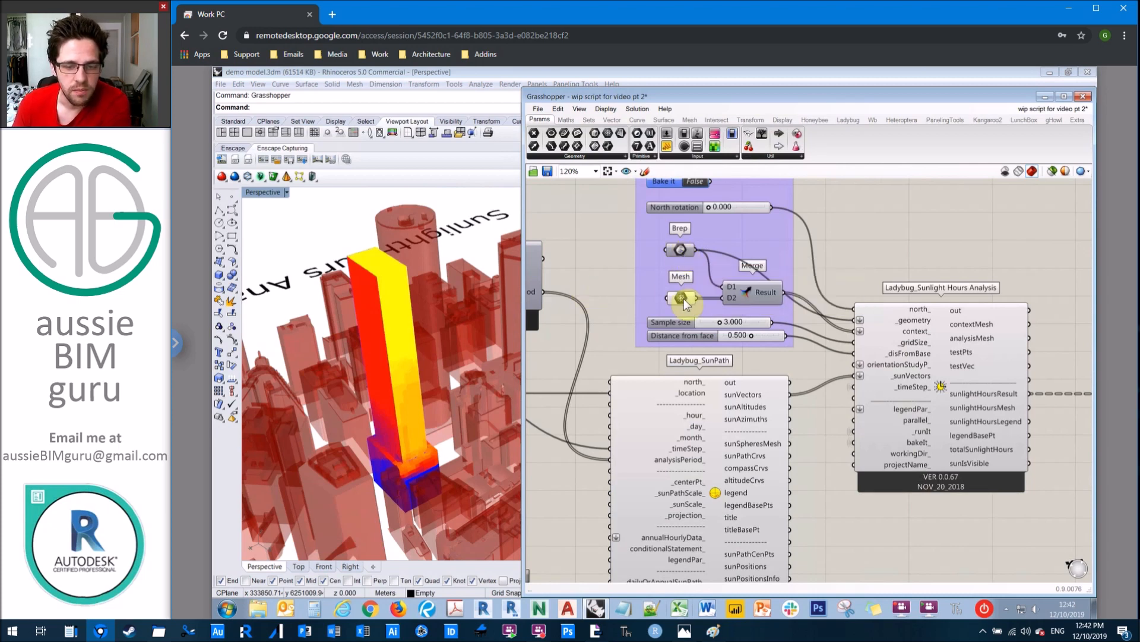
mouse_move(683, 300)
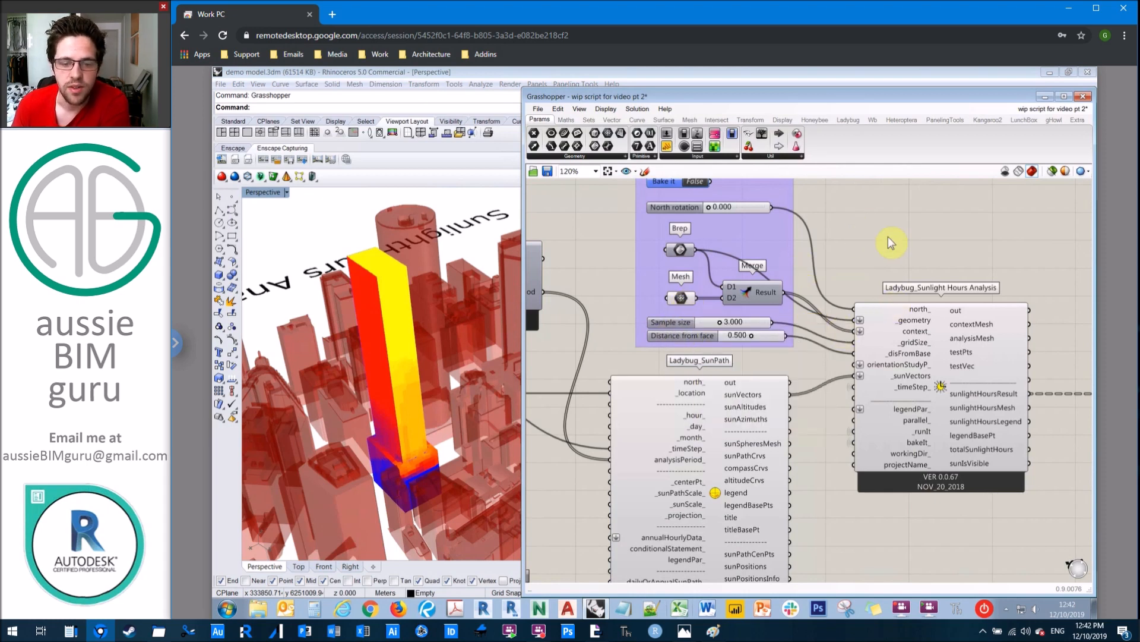
right_drag(876, 236, 834, 277)
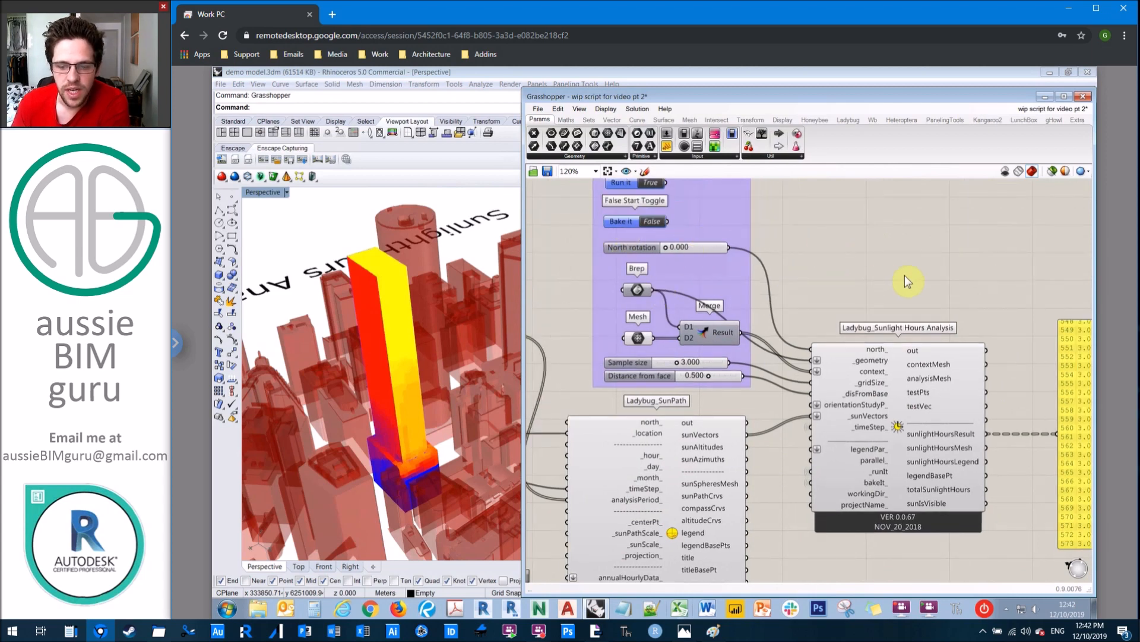
right_drag(885, 232, 789, 196)
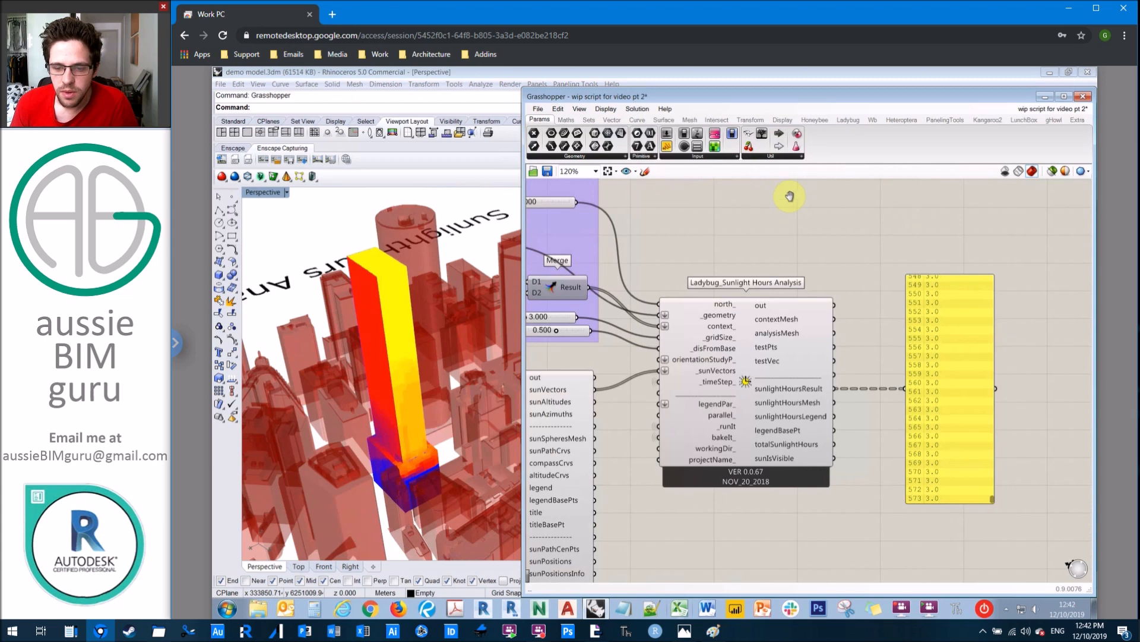
Add a Point parameter, connect the Sunlight Hours Analysis testPts output to it, and select it to highlight the test points.
double_click(841, 275)
text(point)
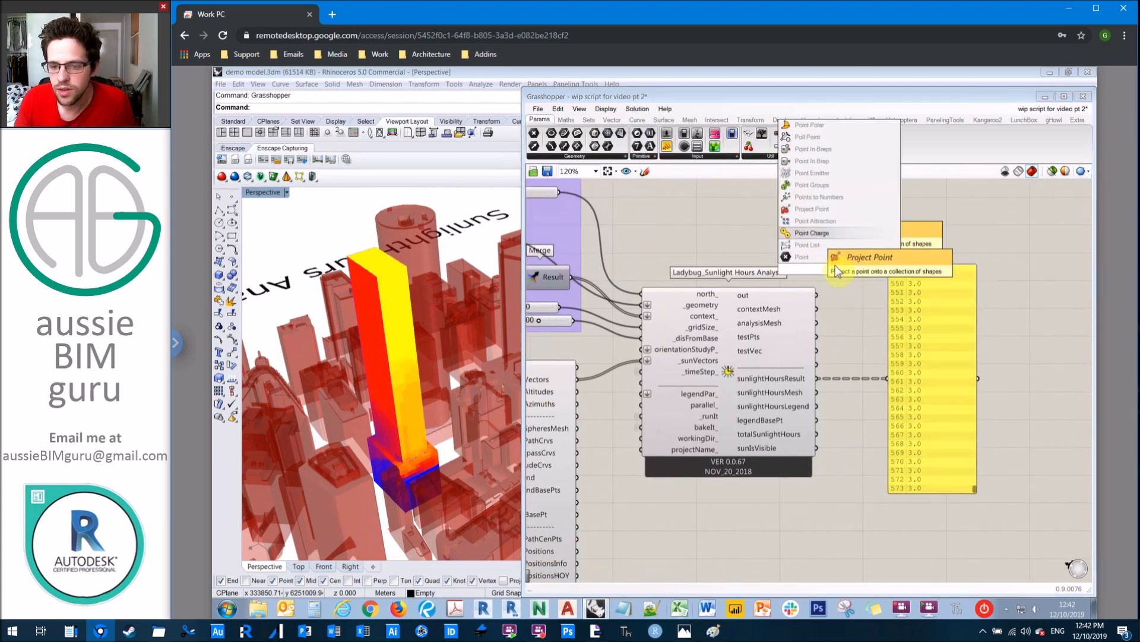
click(829, 256)
drag(819, 337, 826, 301)
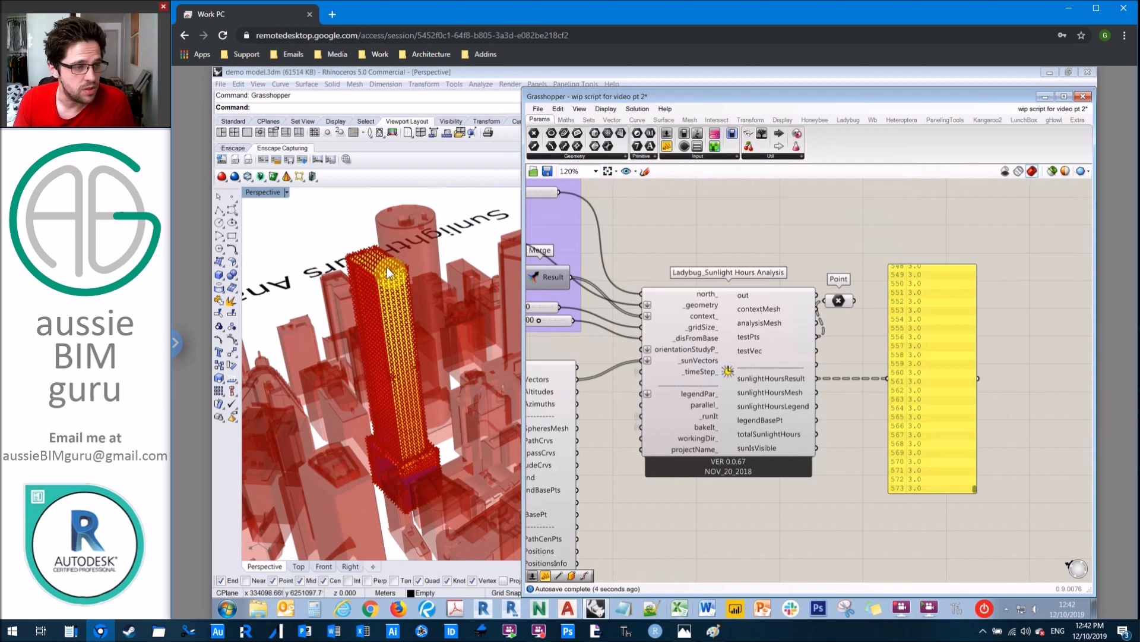
click(839, 302)
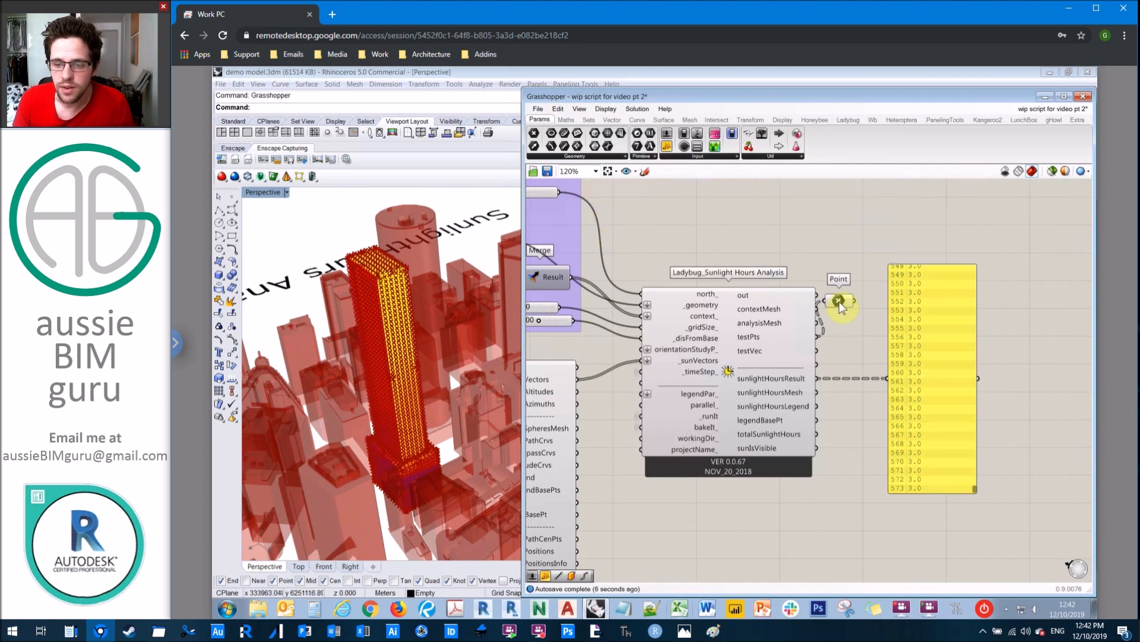
click(839, 302)
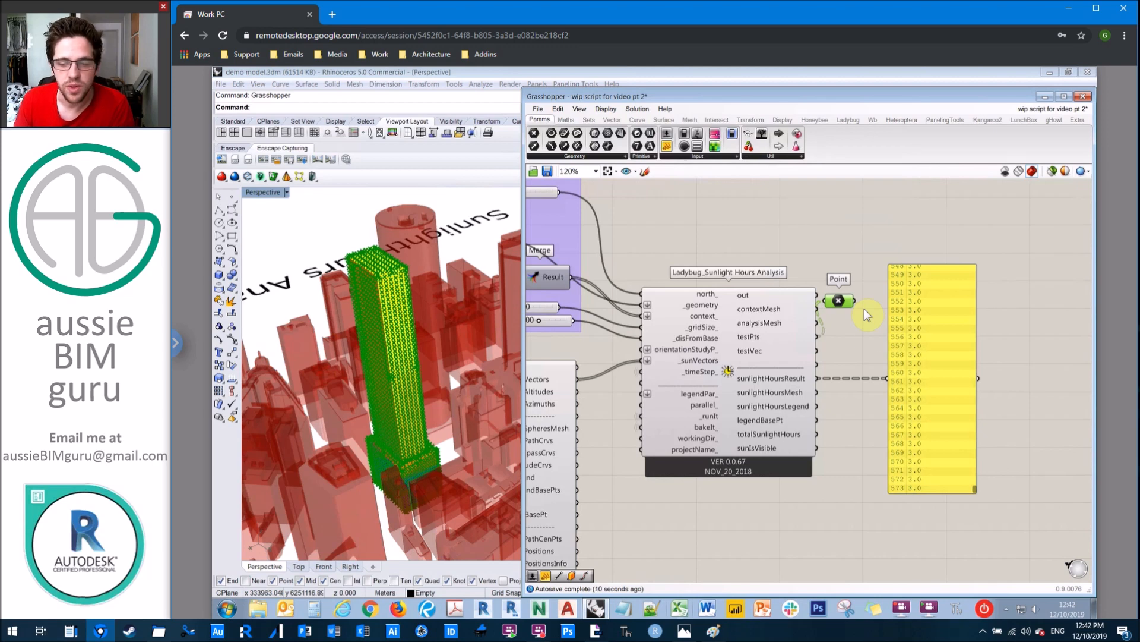
Delete the Point parameter and the yellow results panel beside the Sunlight Hours Analysis component.
key(Delete)
click(935, 362)
key(Delete)
Add a Deconstruct Brep component in the empty canvas area beyond the Sunlight Hours Analysis component.
right_drag(960, 430, 822, 277)
scroll(759, 395, up, 2)
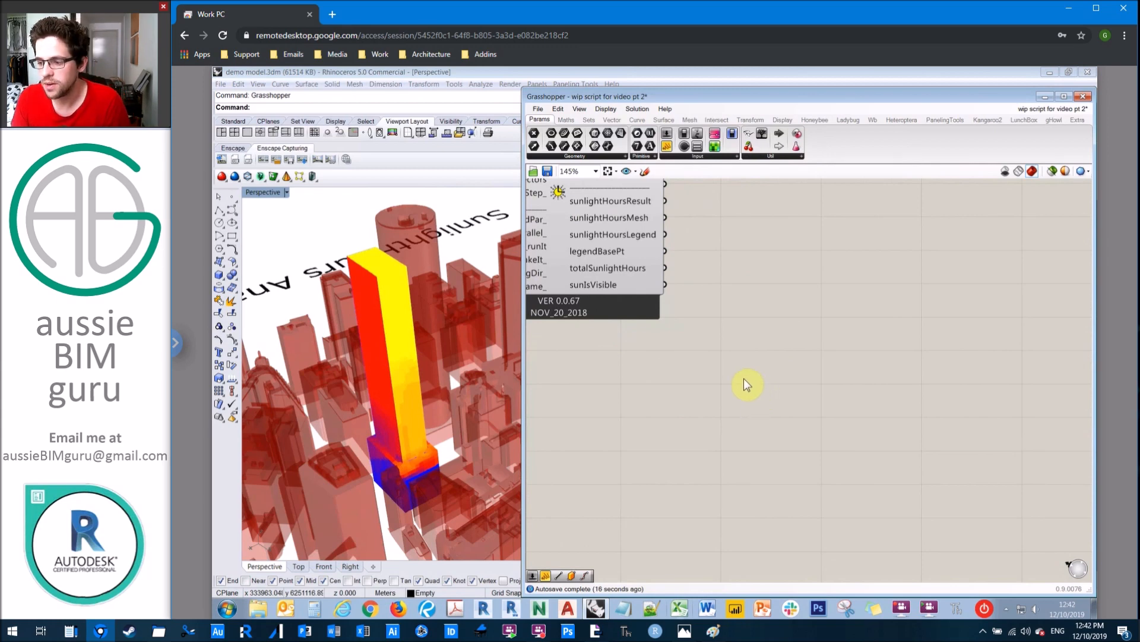
right_click(741, 351)
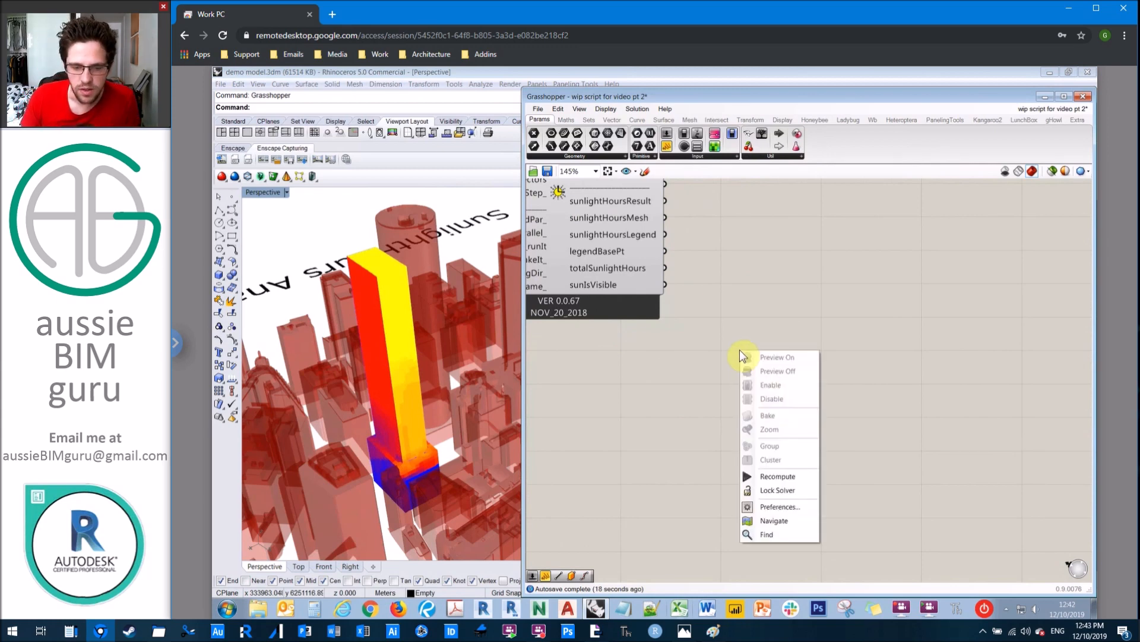
double_click(712, 362)
text(dec)
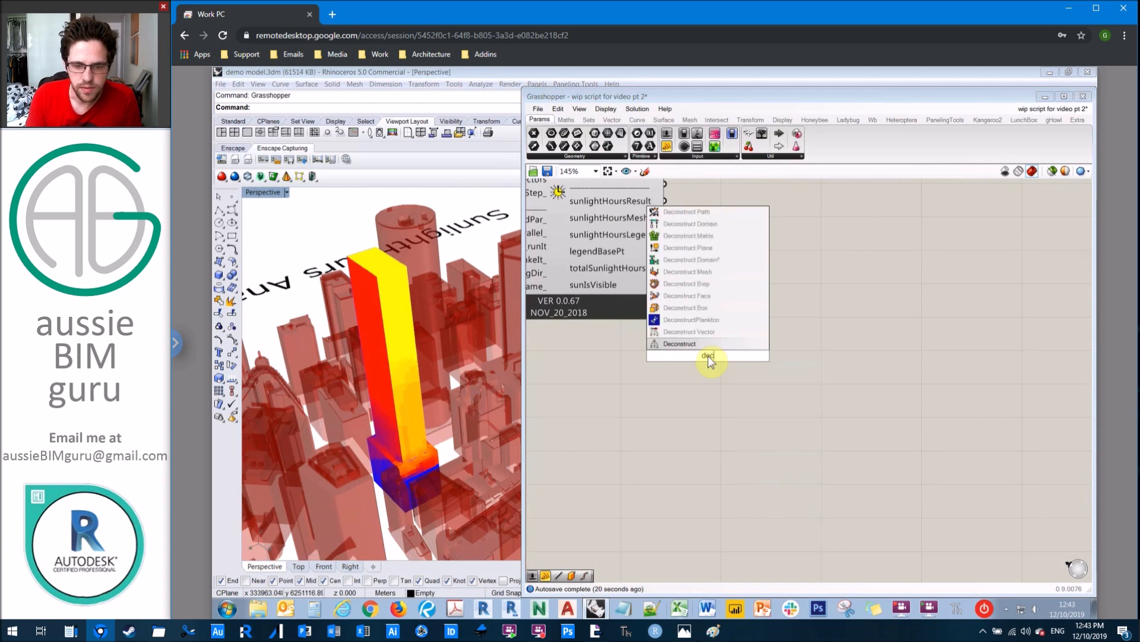
text(onstruct)
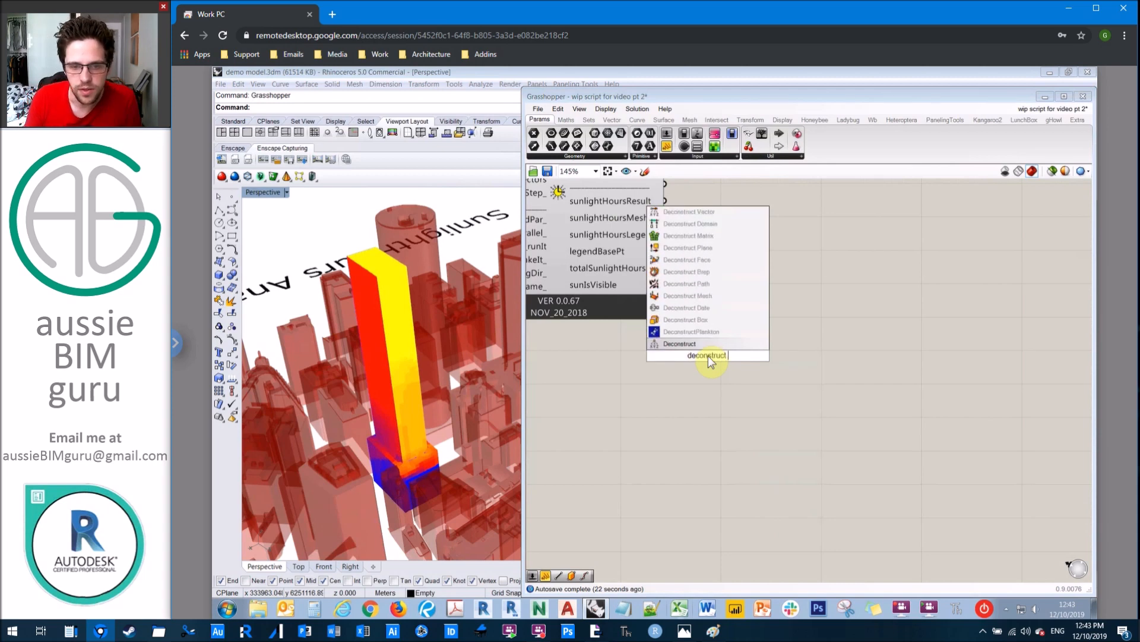
click(714, 283)
Connect the Brep geometry parameter's output to the Brep input of the Deconstruct Brep component.
drag(696, 359, 598, 227)
scroll(800, 407, down, 3)
middle_click(599, 226)
click(781, 247)
right_drag(865, 284, 914, 295)
drag(628, 241, 891, 437)
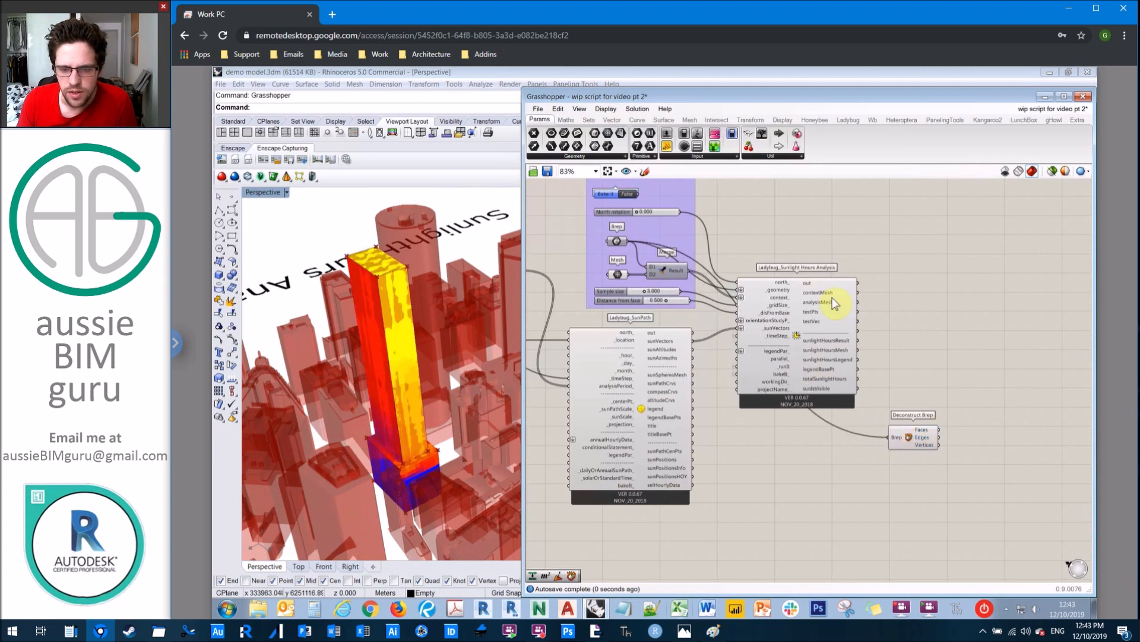
Turn off the preview of the Ladybug Sunlight Hours Analysis component.
click(800, 287)
right_click(802, 287)
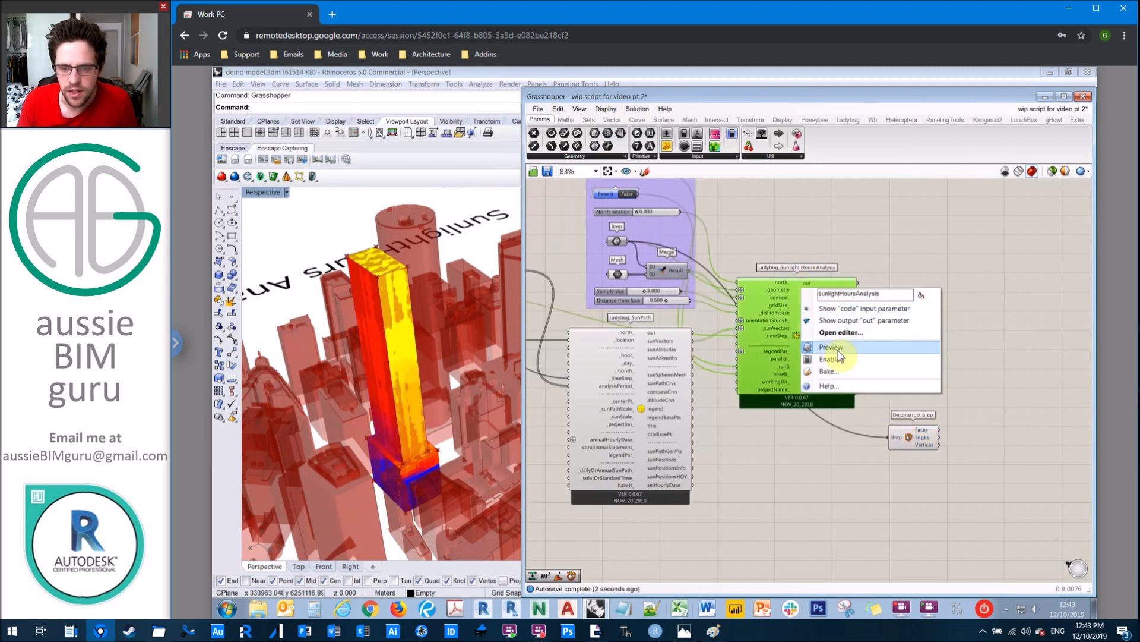
click(833, 346)
click(972, 373)
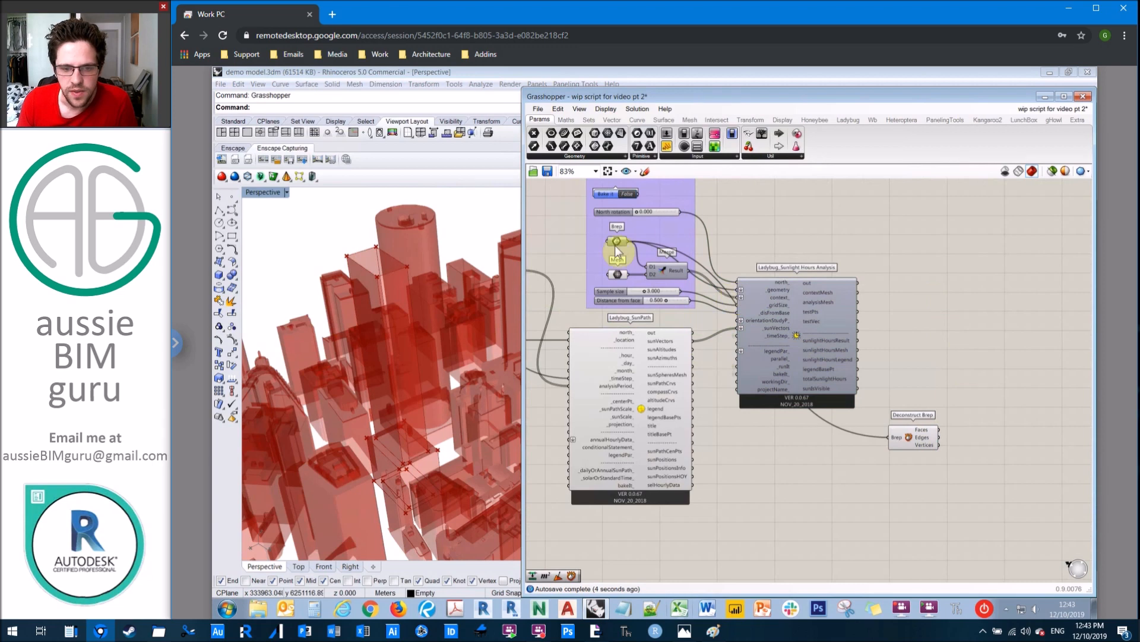
Turn off the preview of the Mesh context parameter so only the analysed tower is displayed.
click(617, 274)
right_click(619, 275)
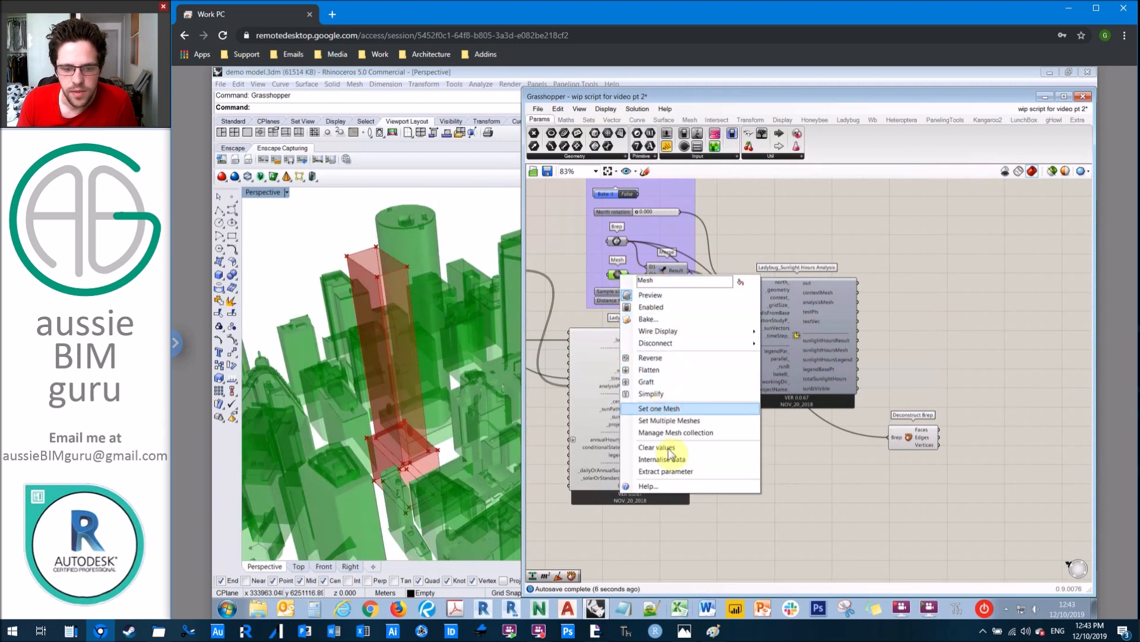
click(654, 296)
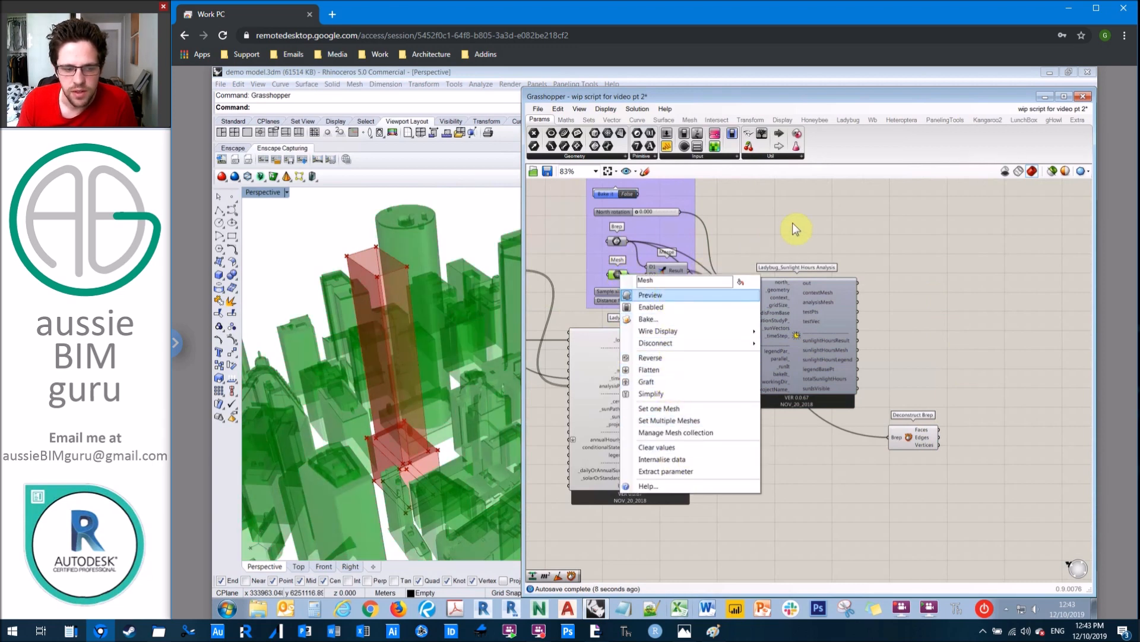
click(462, 338)
click(1063, 340)
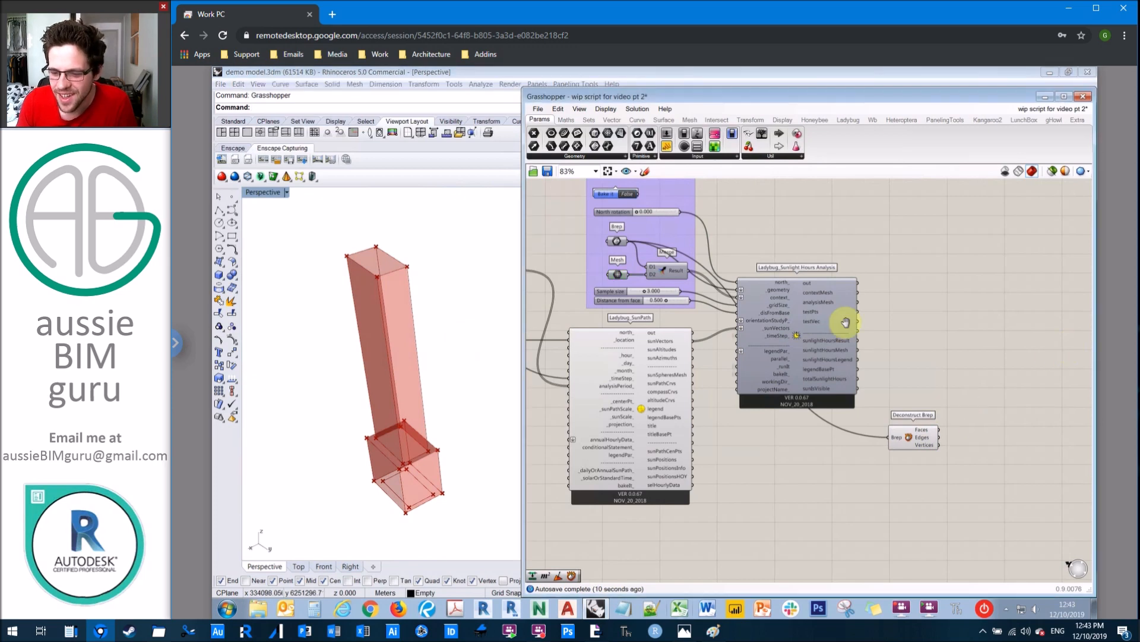
Set the wire display of Deconstruct Brep's Brep input to Hidden and move the component further from the analysis component.
right_drag(913, 435, 832, 376)
scroll(830, 375, up, 3)
right_click(725, 337)
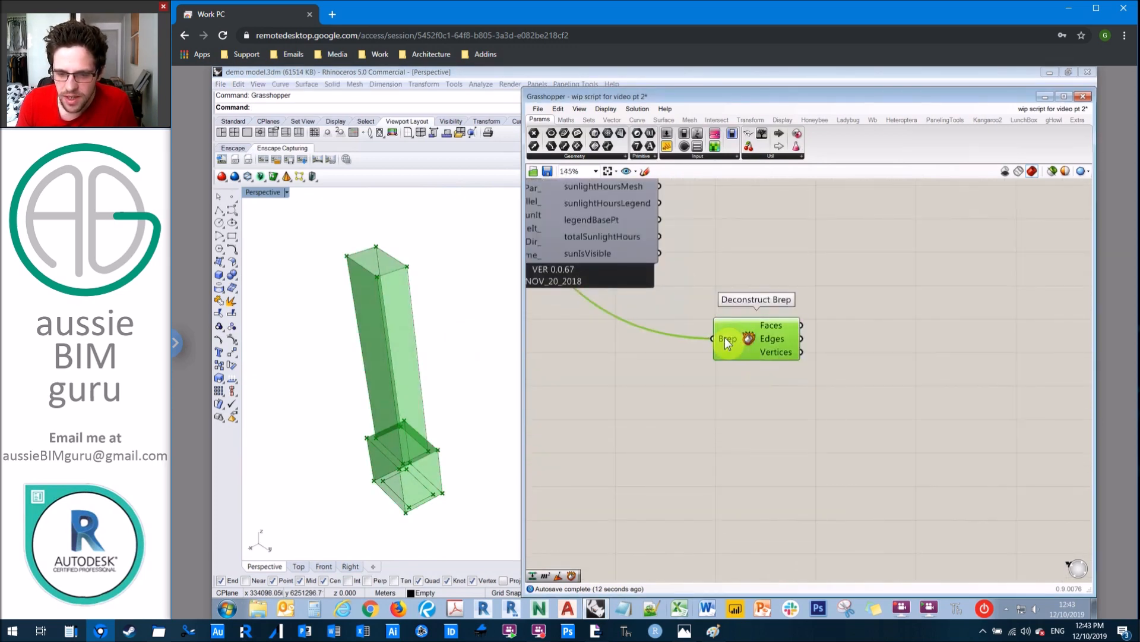
mouse_move(796, 370)
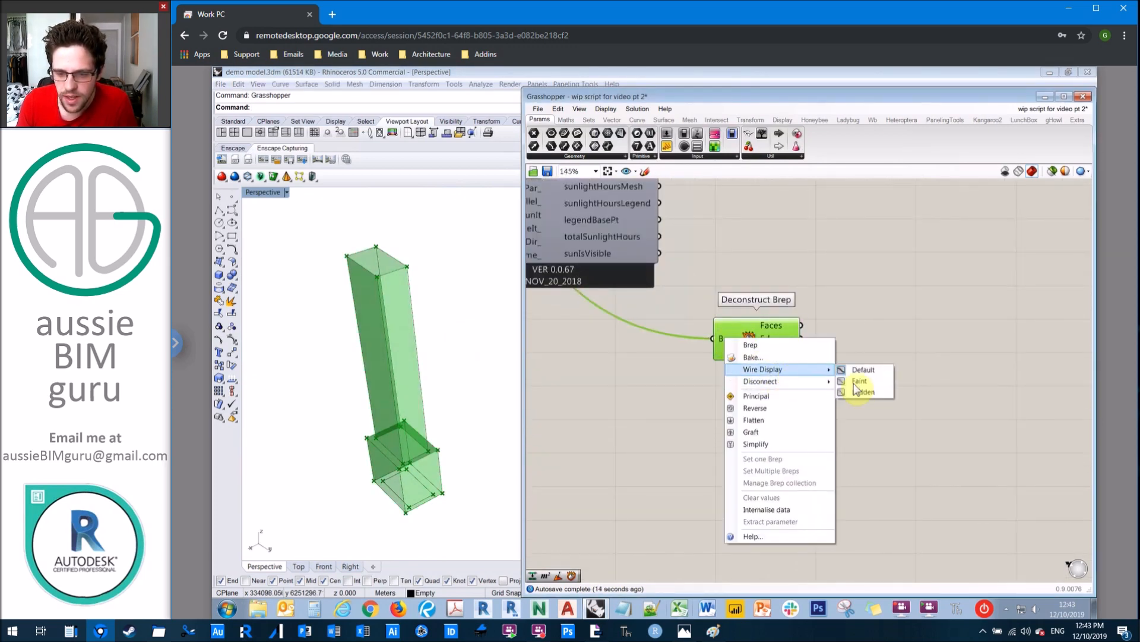
click(865, 390)
drag(762, 333, 825, 389)
click(871, 304)
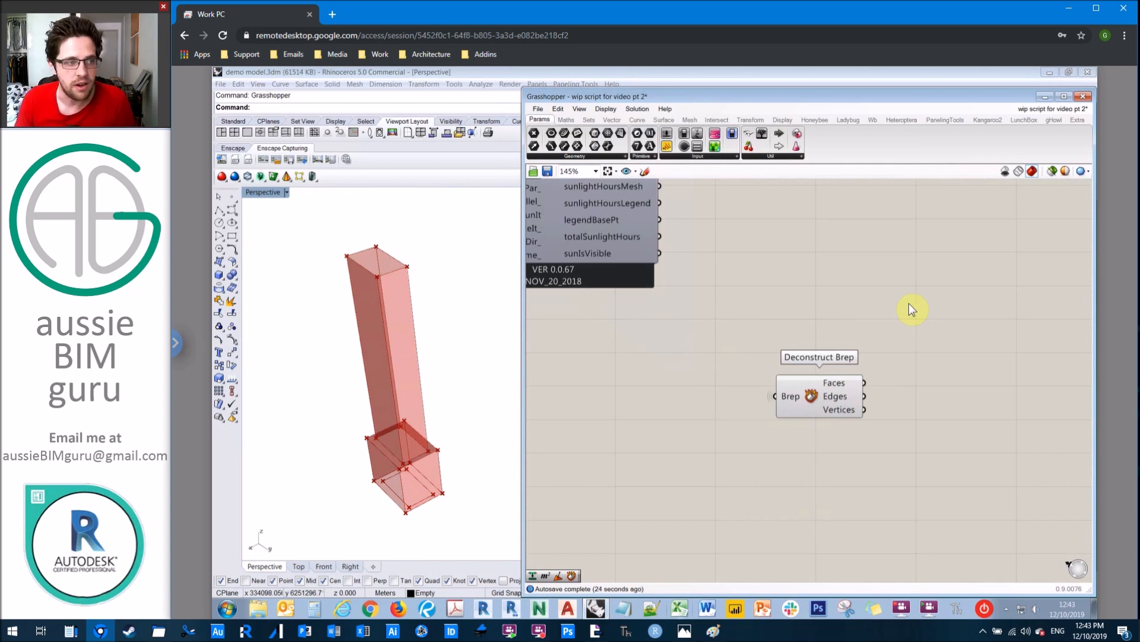
Add an Area component and connect Deconstruct Brep's Faces output to its Geometry input.
double_click(897, 288)
text(area)
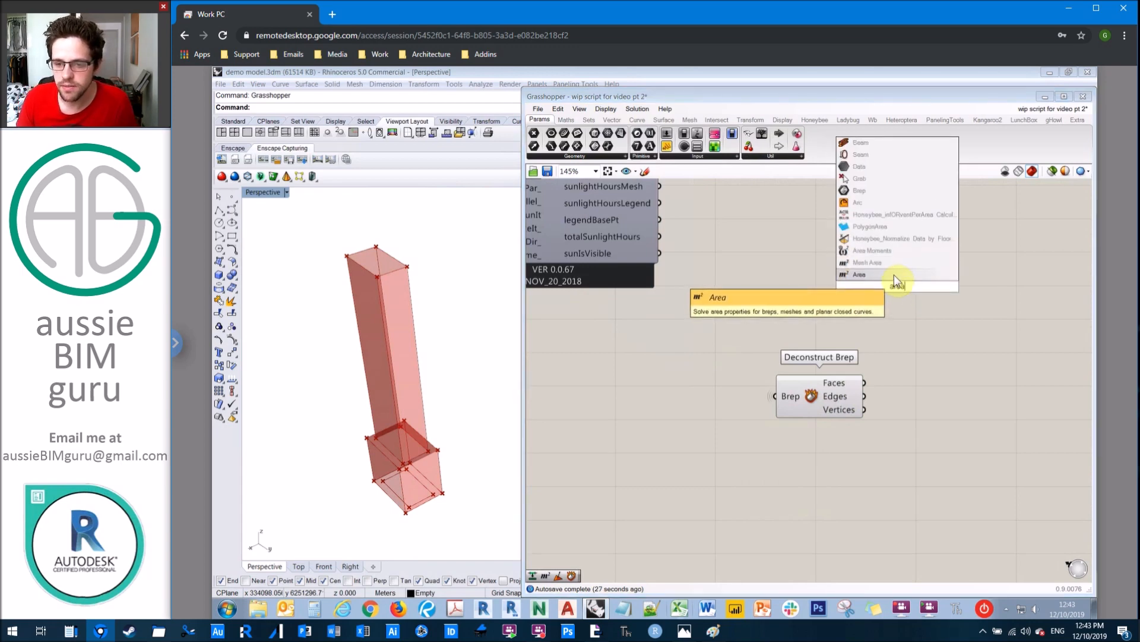
click(894, 274)
drag(904, 280, 977, 316)
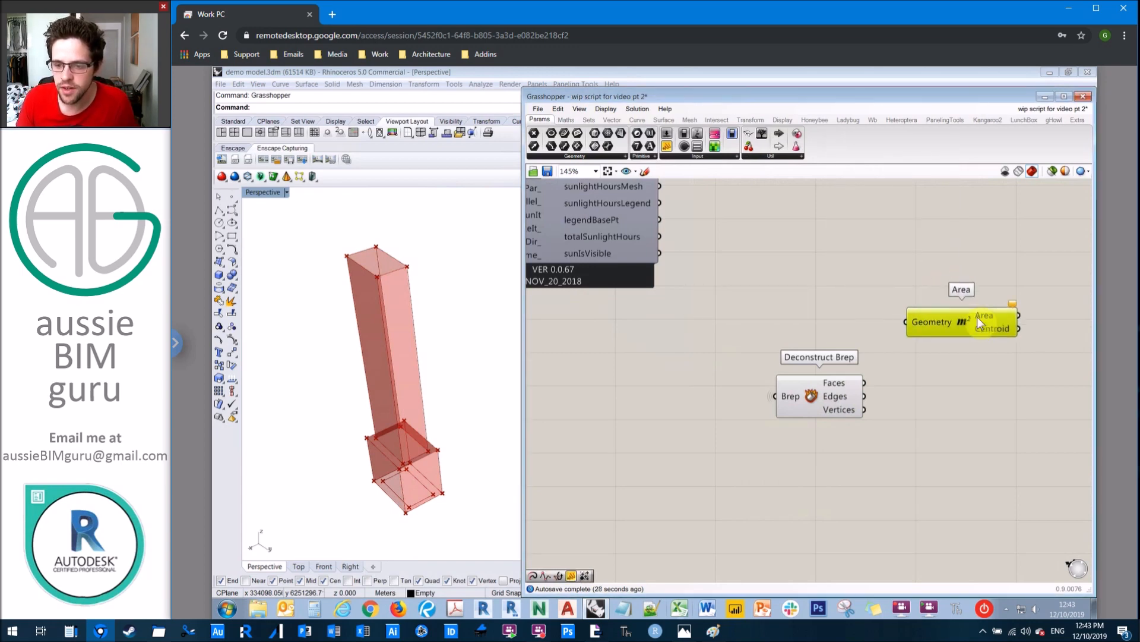
right_drag(925, 375, 807, 352)
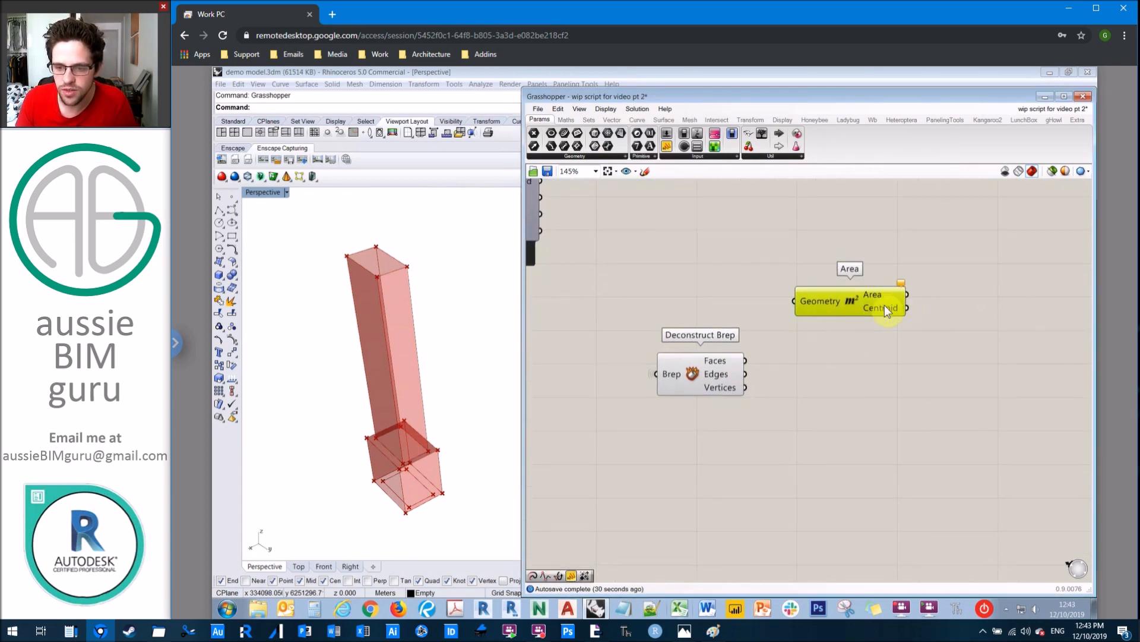
drag(746, 360, 796, 300)
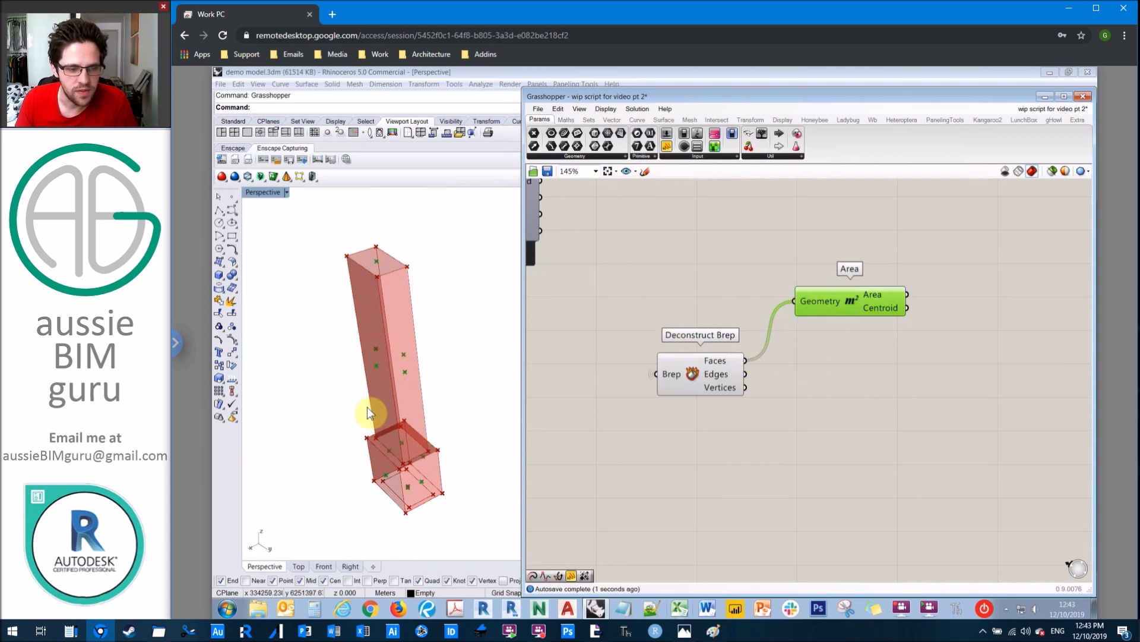
click(948, 390)
Add an Evaluate Surface component and place it beside the Area component.
right_drag(948, 390, 871, 384)
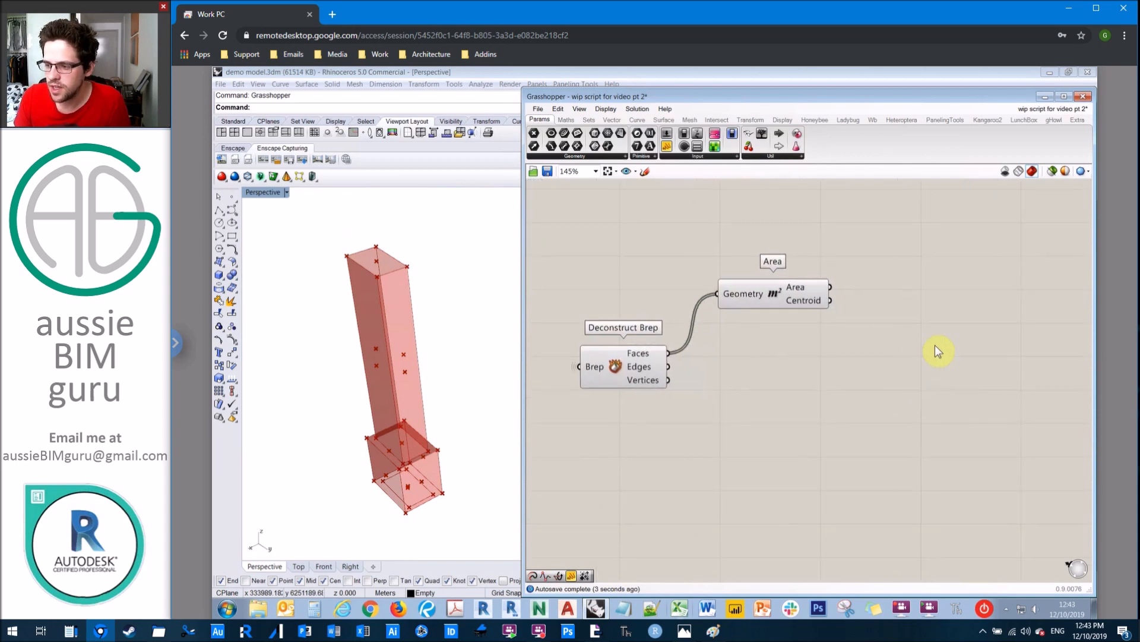
double_click(903, 324)
text(e)
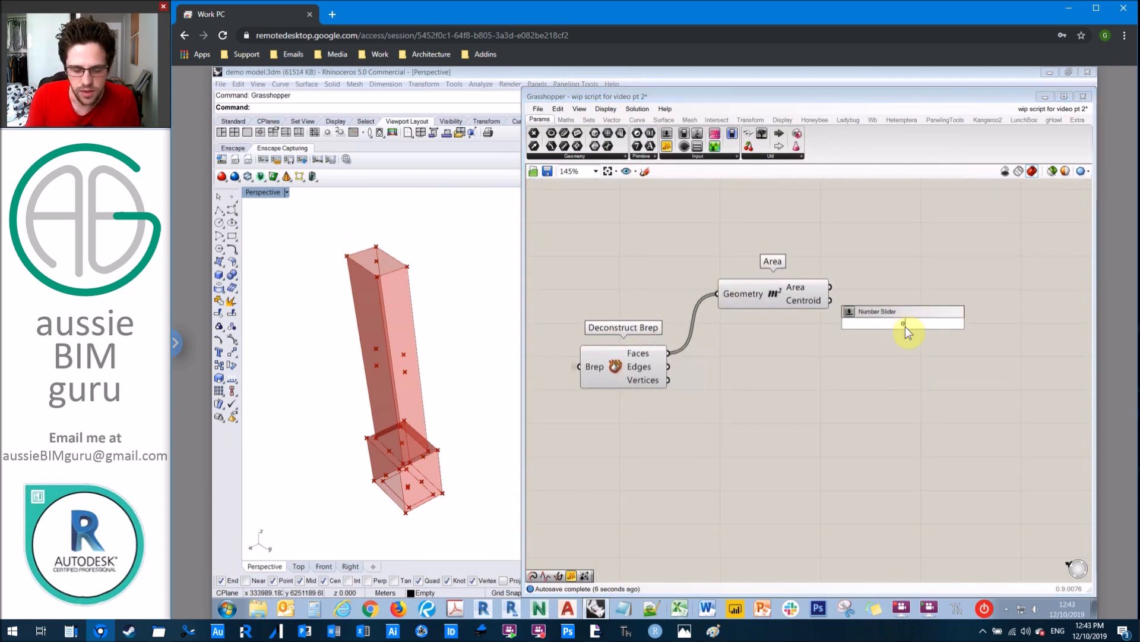
text(valuate surf)
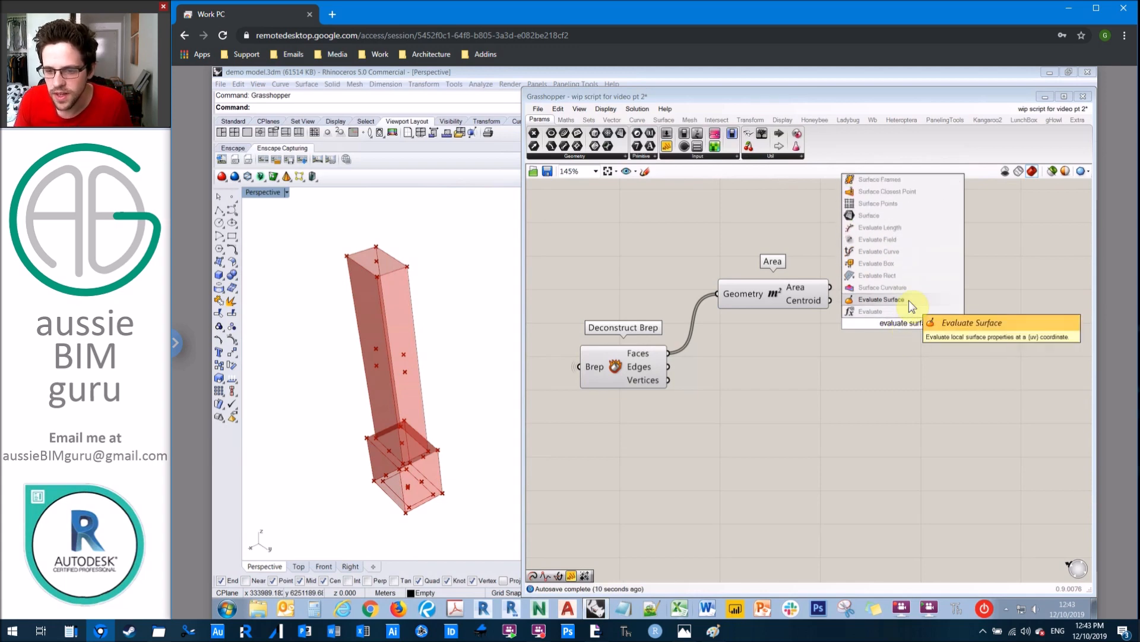
click(909, 299)
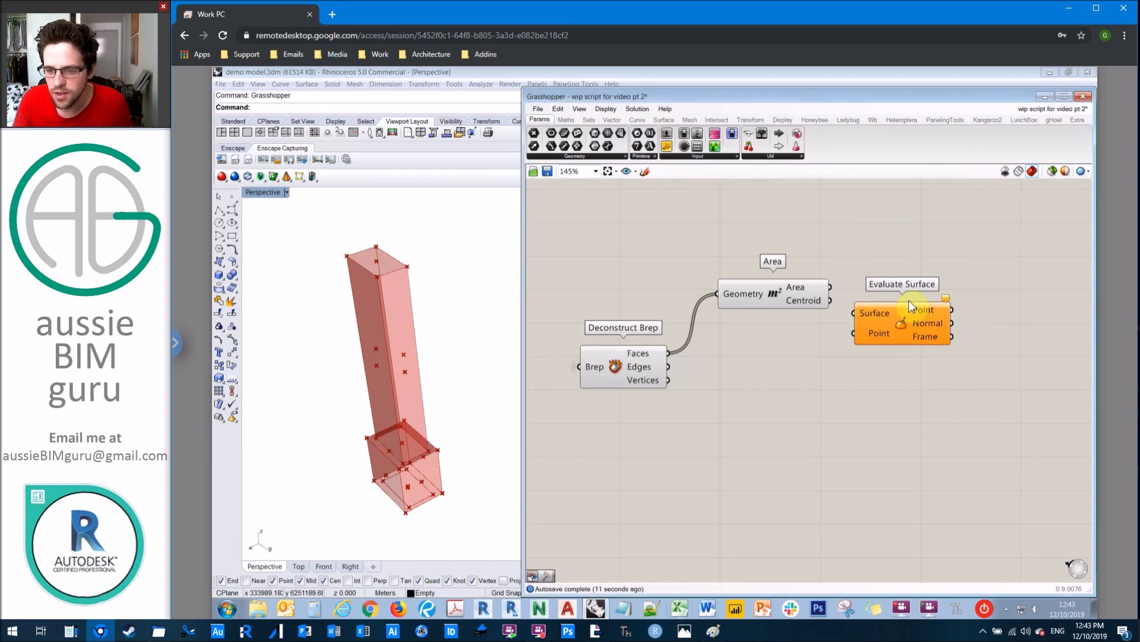
drag(937, 291, 966, 265)
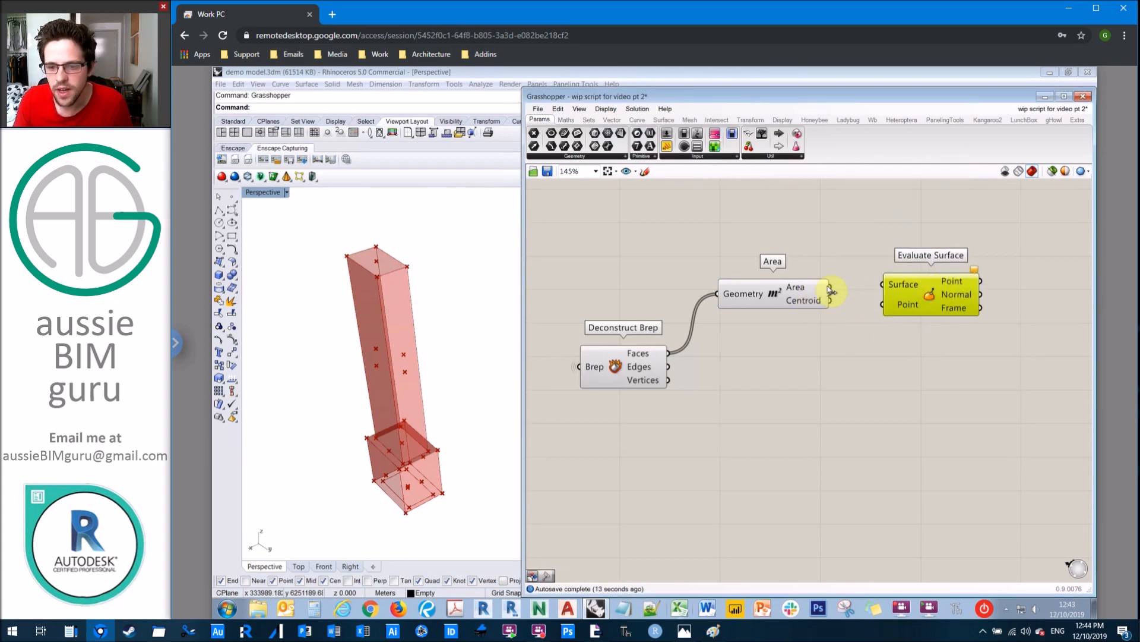
Connect Area's Centroid to Evaluate Surface's Point input and Deconstruct Brep's Faces to its Surface input, then tidy both components' positions.
drag(831, 300, 884, 304)
drag(668, 353, 882, 284)
drag(781, 303, 754, 275)
drag(936, 293, 883, 293)
click(975, 276)
Add a Deconstruct Vector component and connect Evaluate Surface's Normal output to its Vector input.
right_drag(975, 277, 894, 293)
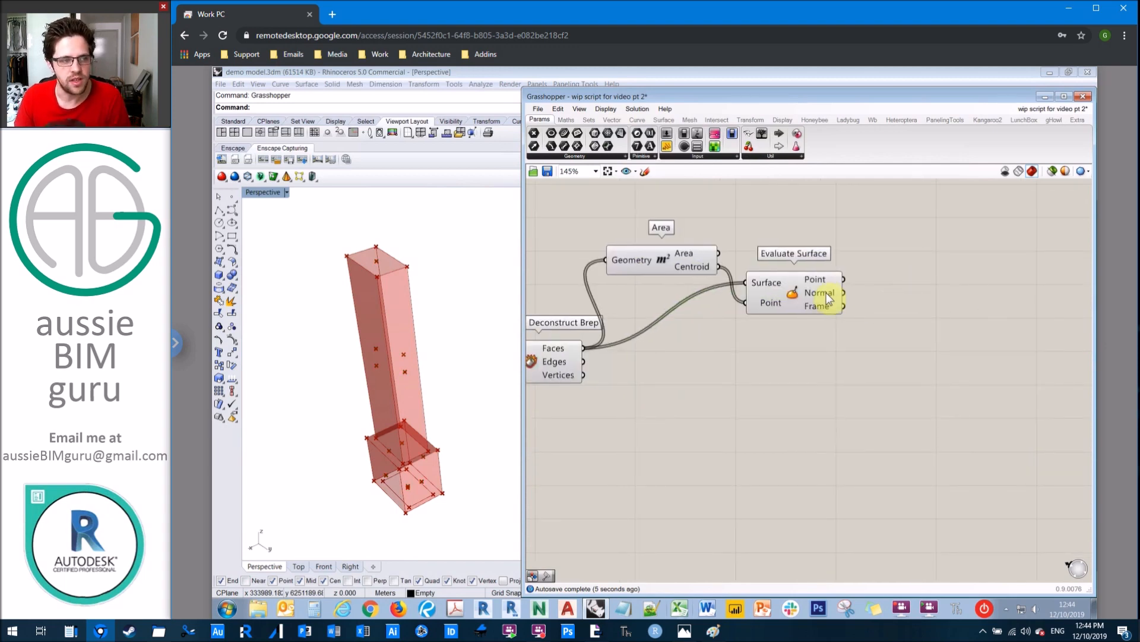
right_drag(919, 306, 837, 304)
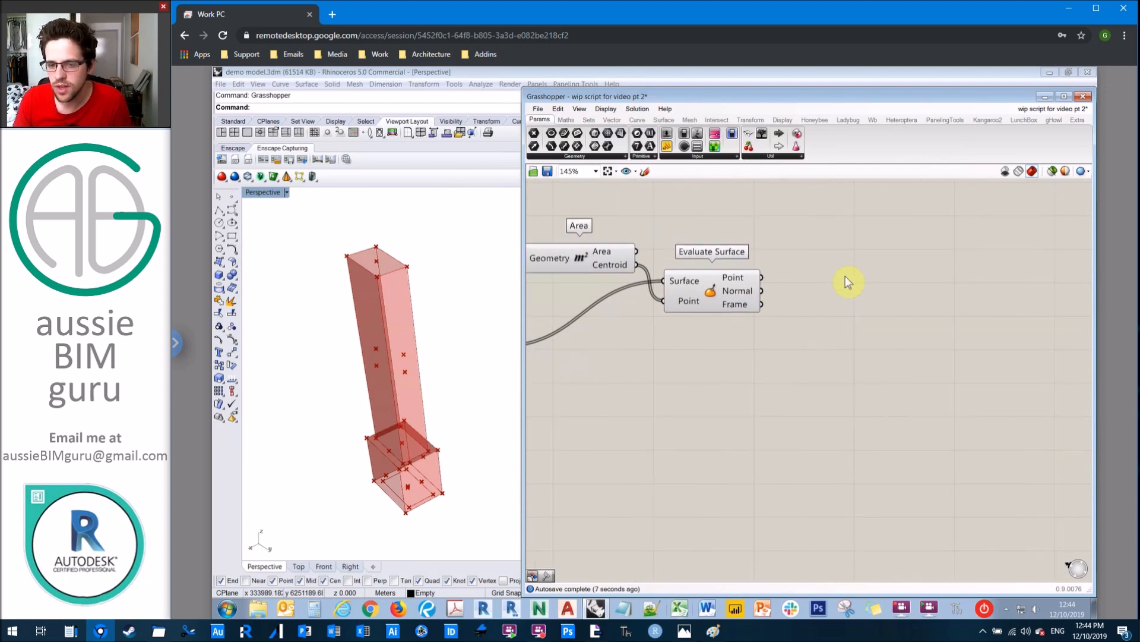
double_click(831, 291)
text(de)
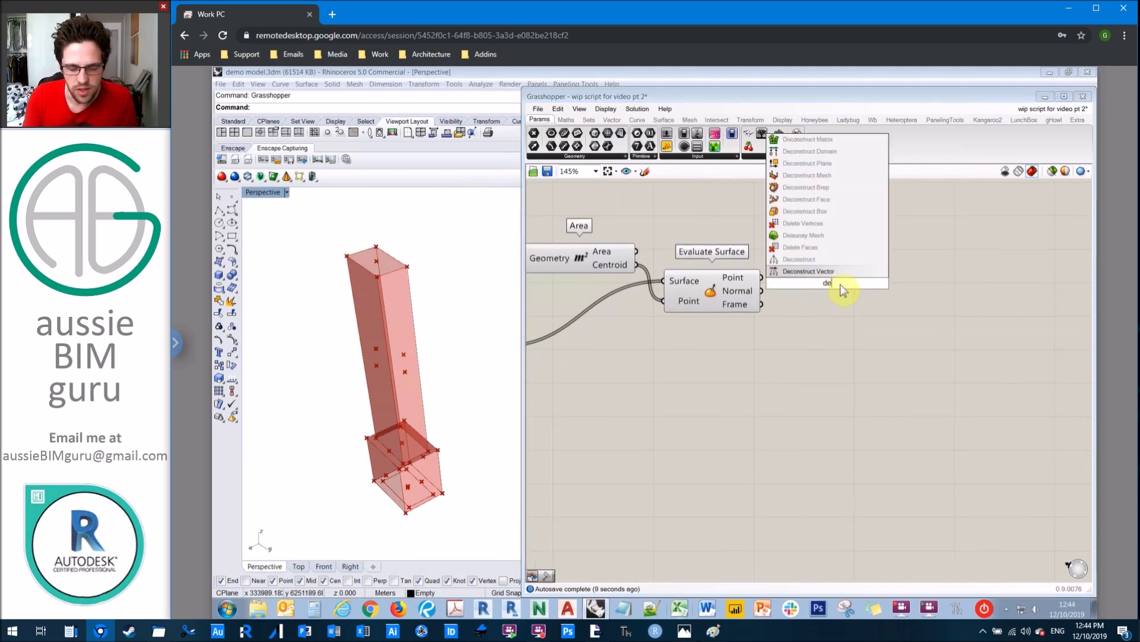
text(constr)
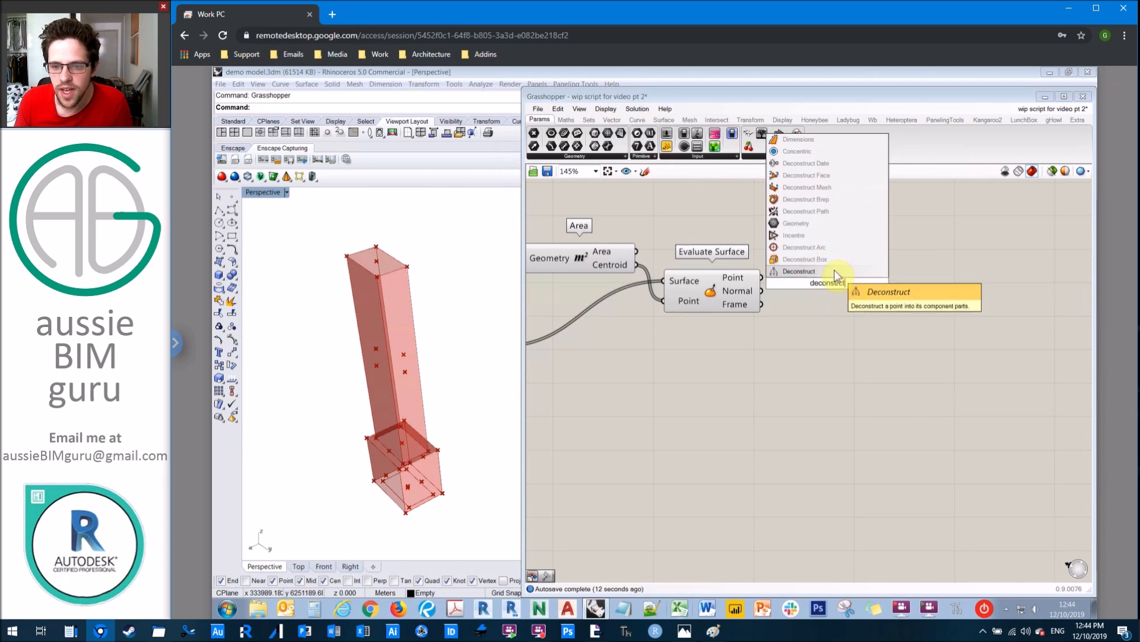
text(ct vec)
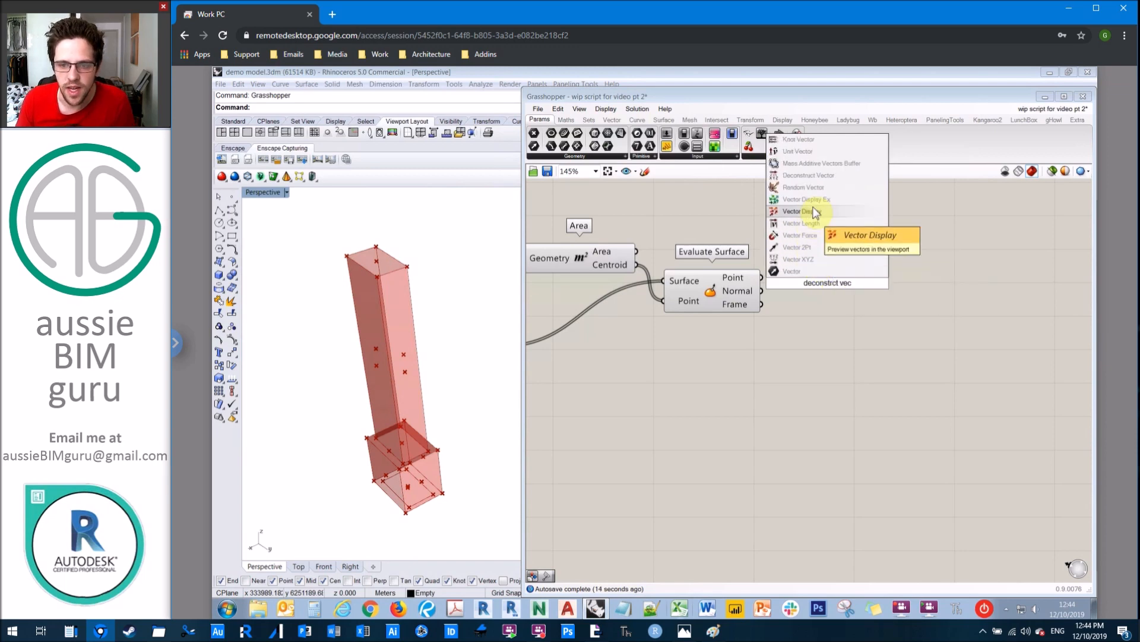
click(808, 175)
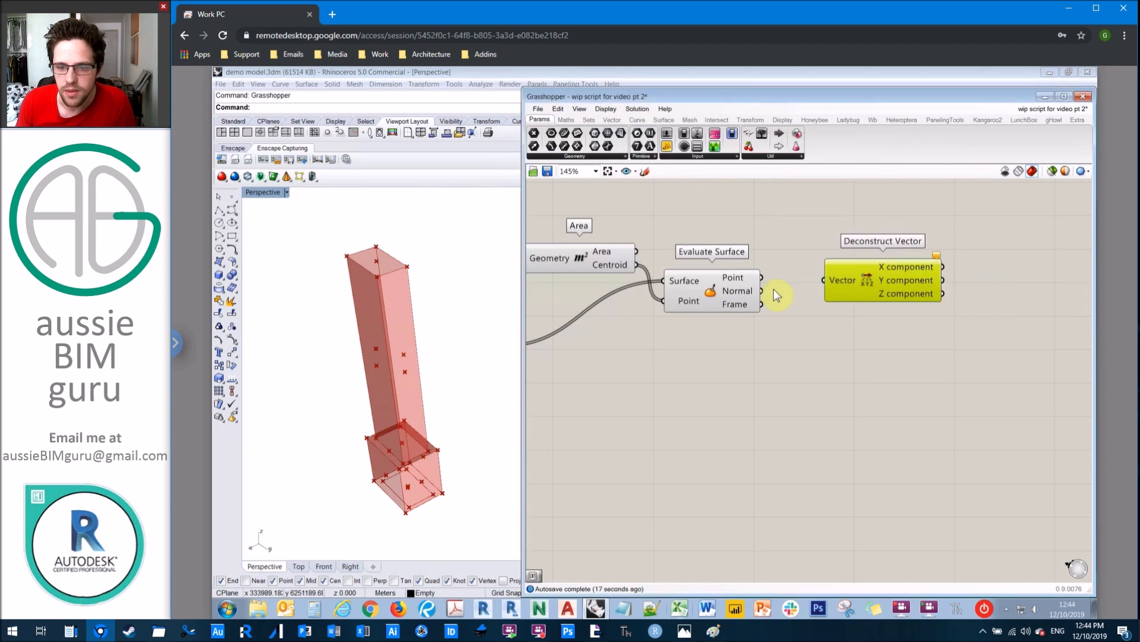
drag(762, 292, 827, 281)
click(955, 218)
Inspect the values in the Z component output of Deconstruct Vector.
right_drag(944, 229, 844, 221)
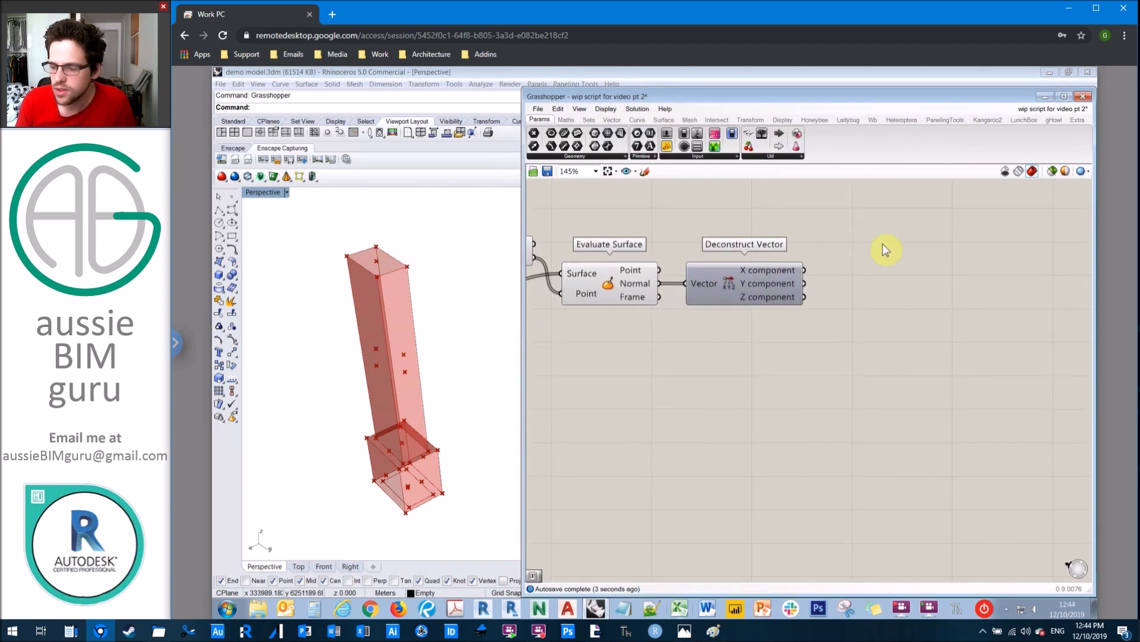
right_click(846, 244)
click(828, 229)
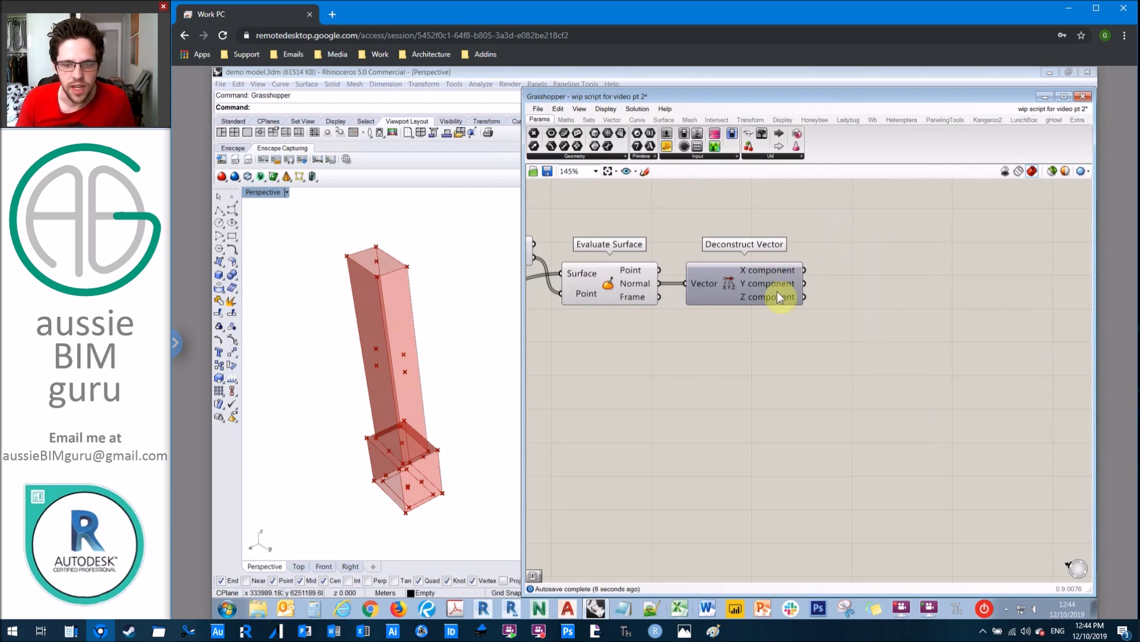
mouse_move(778, 296)
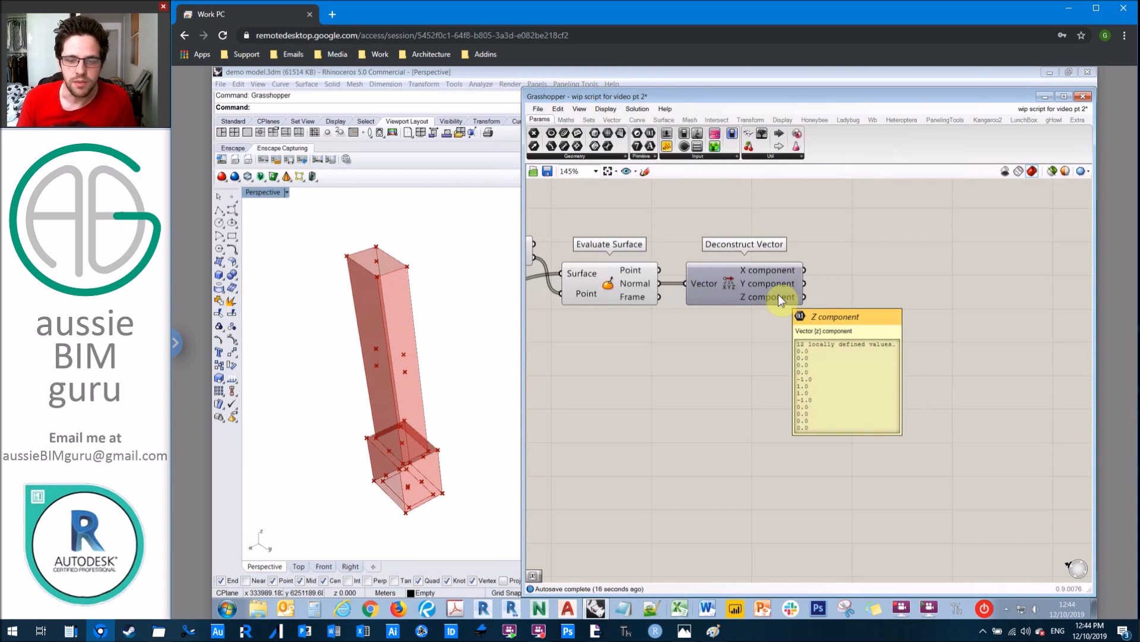
right_click(849, 286)
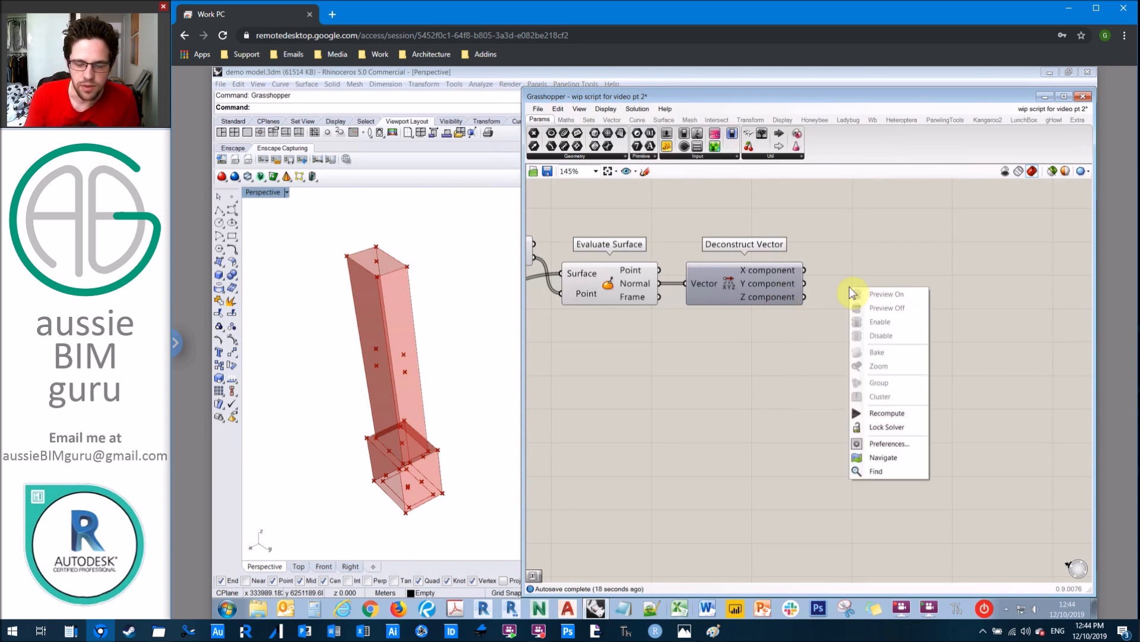
key(Escape)
text(UTE)
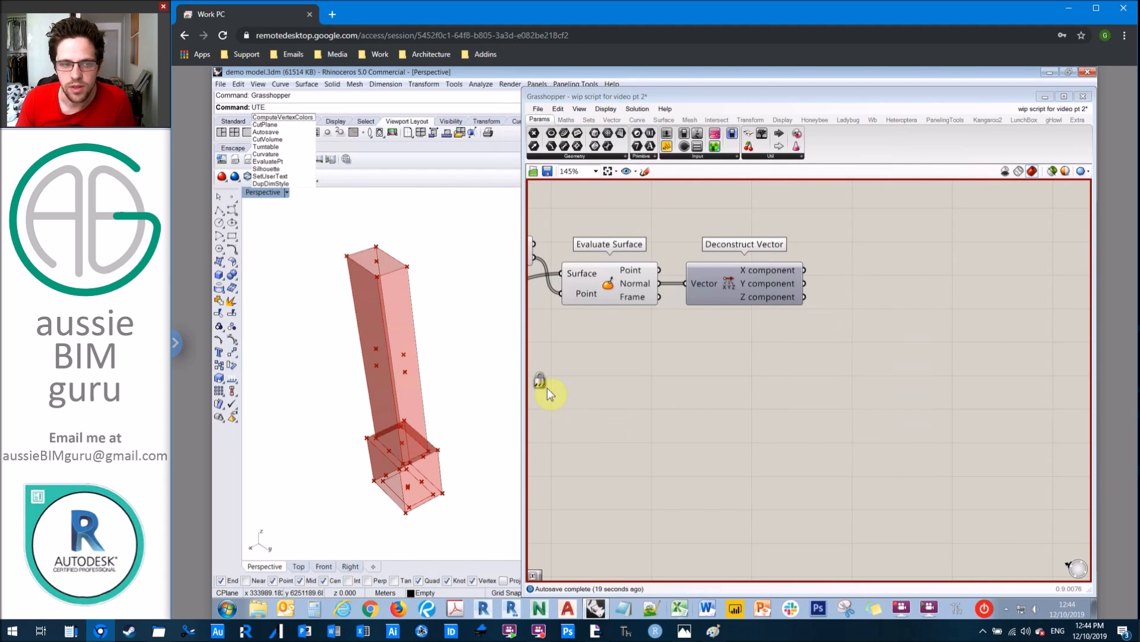
middle_click(661, 387)
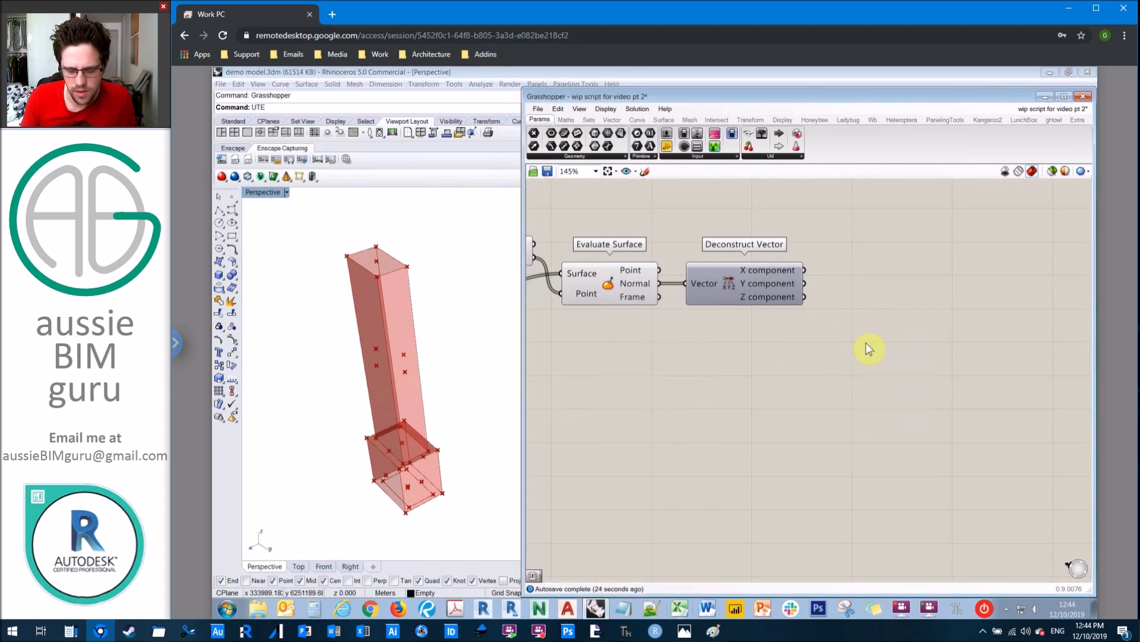
text(Absolu)
key(Escape)
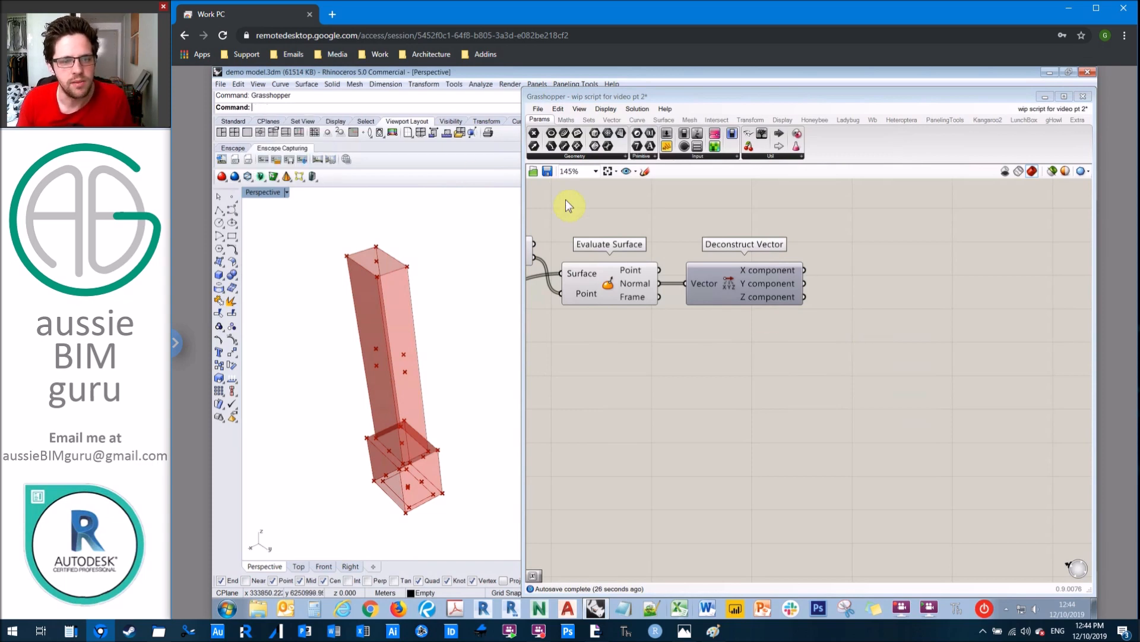
Add an Absolute component and place it beside Deconstruct Vector.
click(698, 358)
double_click(747, 366)
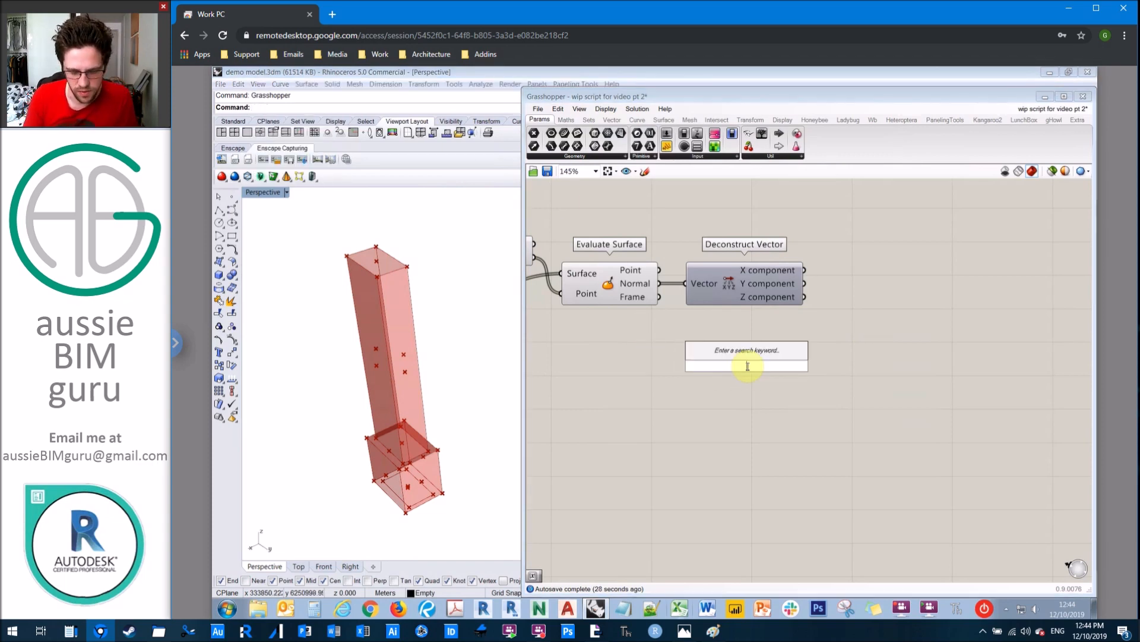
text(absolute)
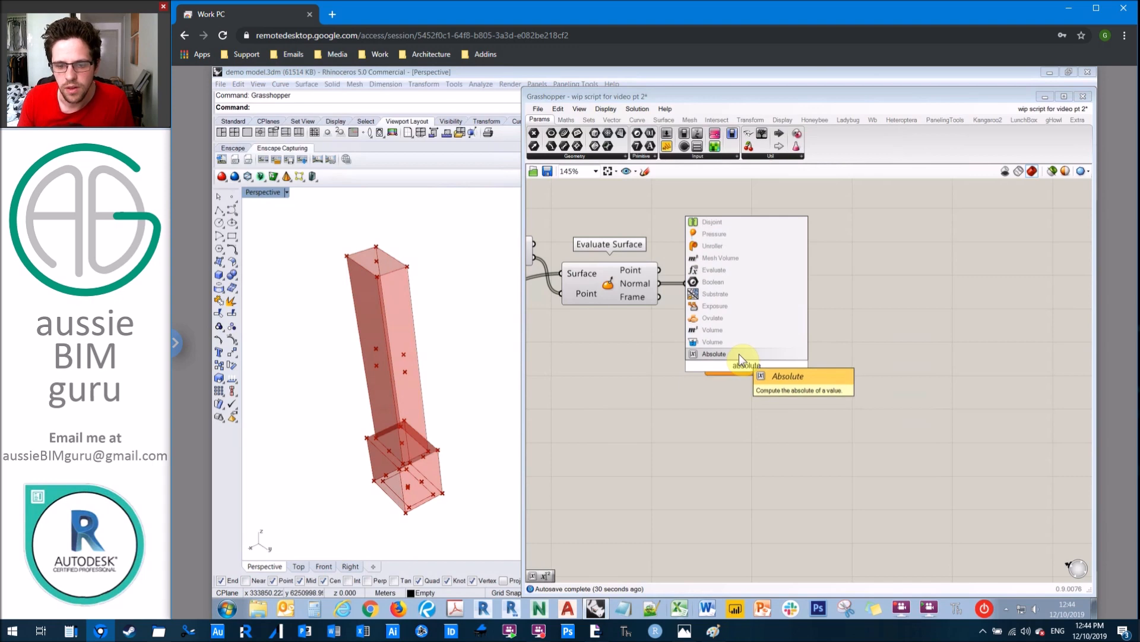
click(739, 354)
drag(760, 369, 896, 259)
Duplicate the Absolute component so there are three, and feed them the X, Y and Z components of Deconstruct Vector respectively.
drag(804, 270, 868, 333)
key(ctrl+c)
key(ctrl+v)
drag(806, 297, 842, 308)
click(875, 311)
right_drag(931, 311, 822, 326)
scroll(809, 310, up, 2)
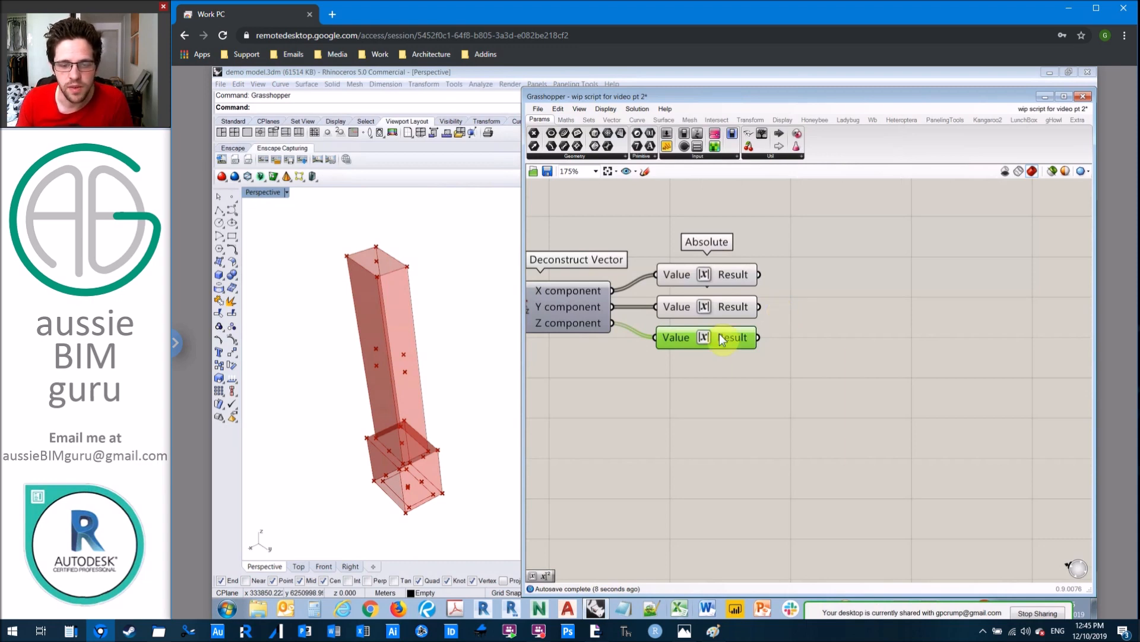
mouse_move(720, 334)
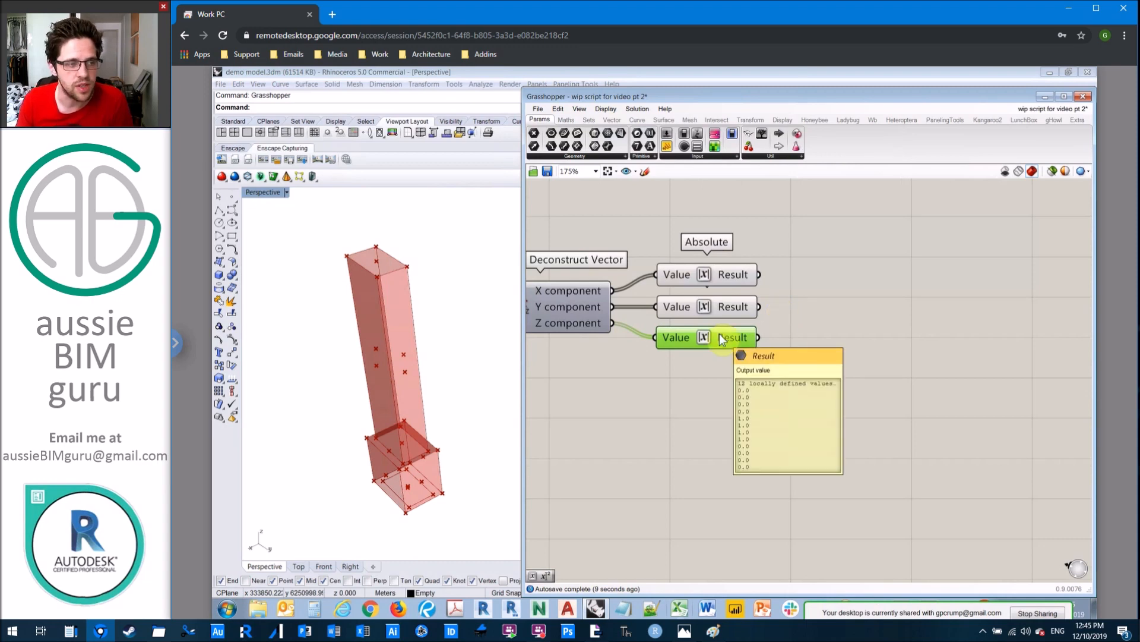
click(799, 296)
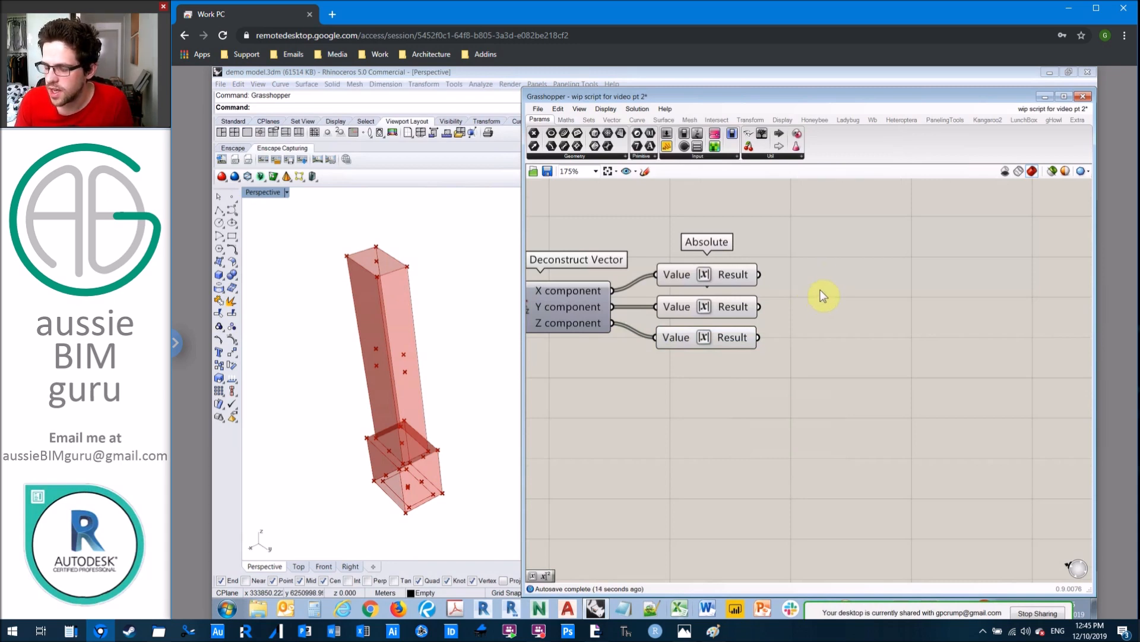
Add an Expression component and place it clear of the three Absolute components.
double_click(822, 292)
text(expression)
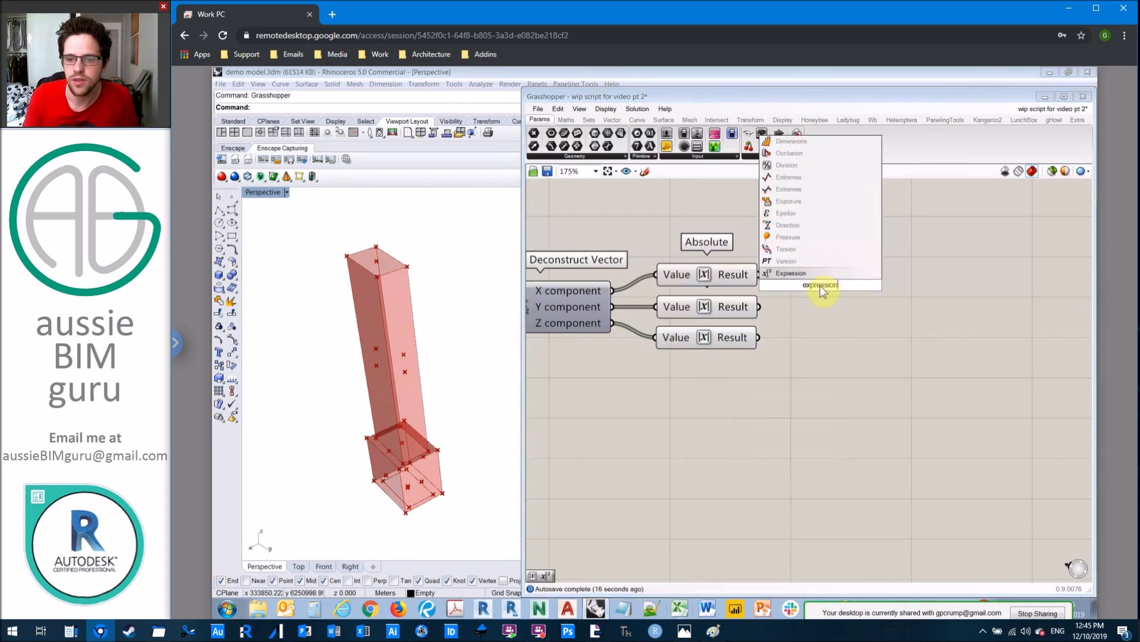
key(Return)
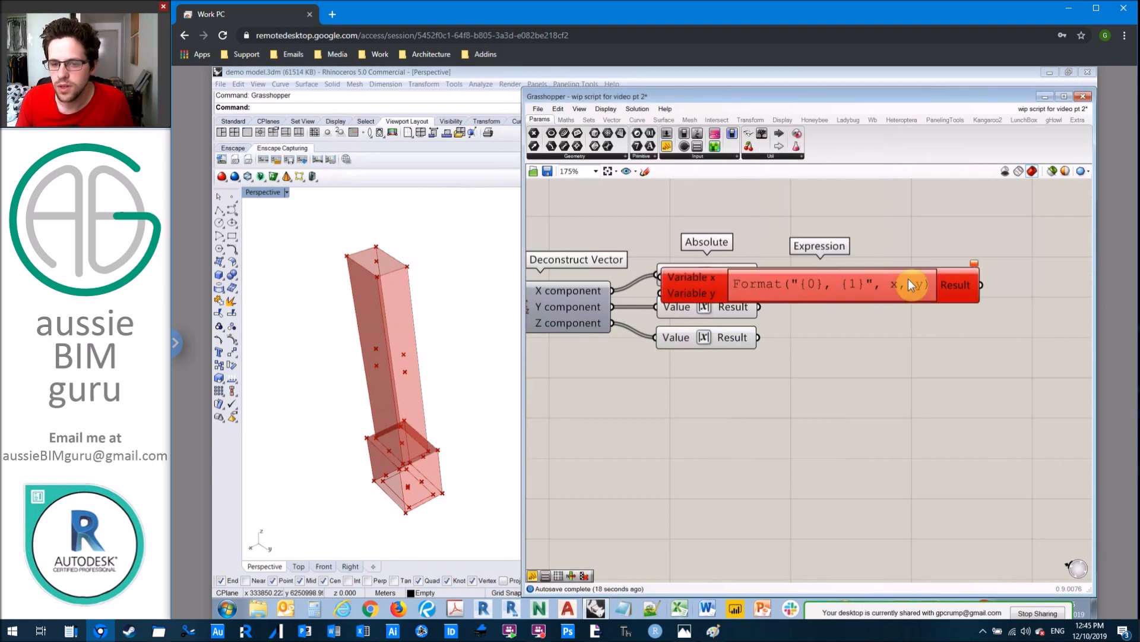
drag(894, 280, 973, 298)
Rename the Expression component's Variable x and Variable y inputs to x and y.
scroll(851, 272, up, 4)
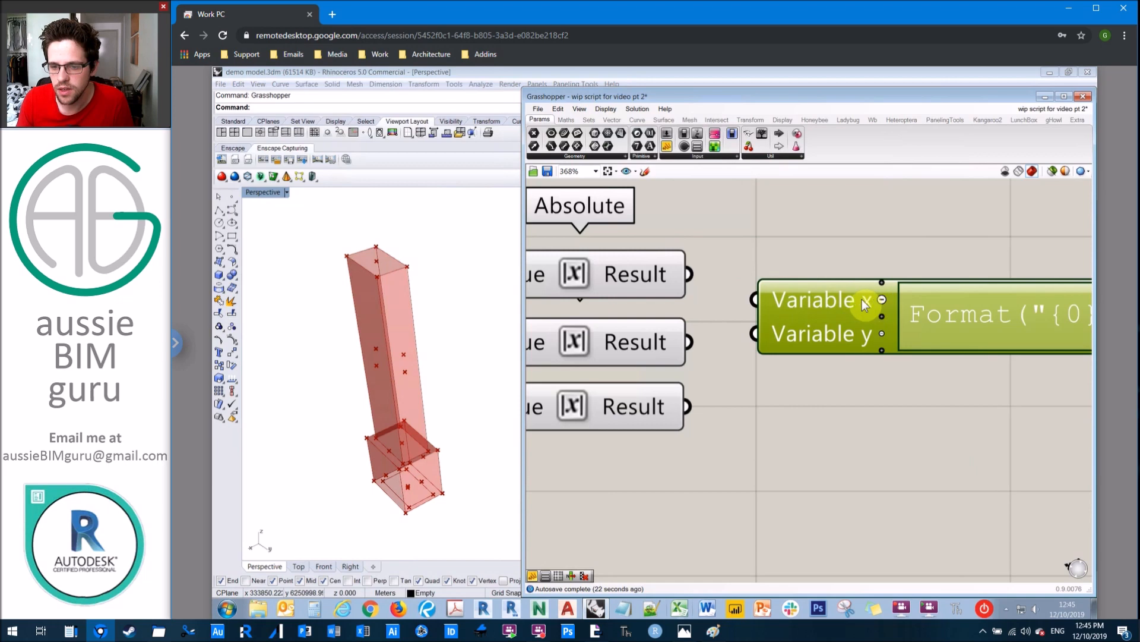
right_click(844, 299)
drag(896, 304, 831, 299)
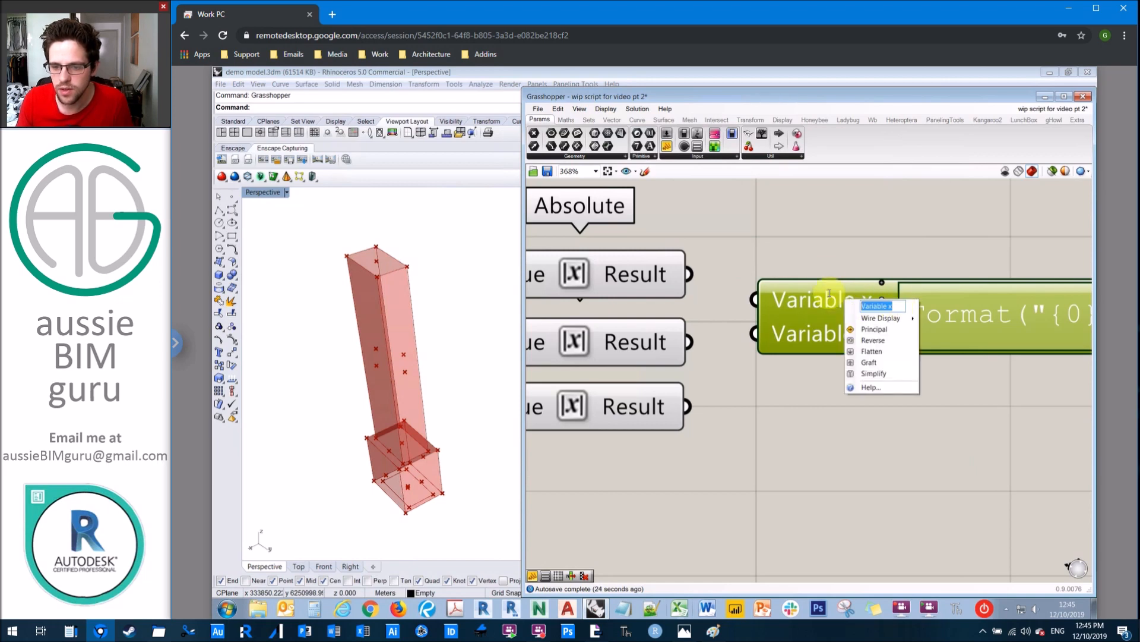
text(x)
click(823, 236)
right_click(836, 336)
drag(894, 345, 817, 320)
text(y)
click(836, 268)
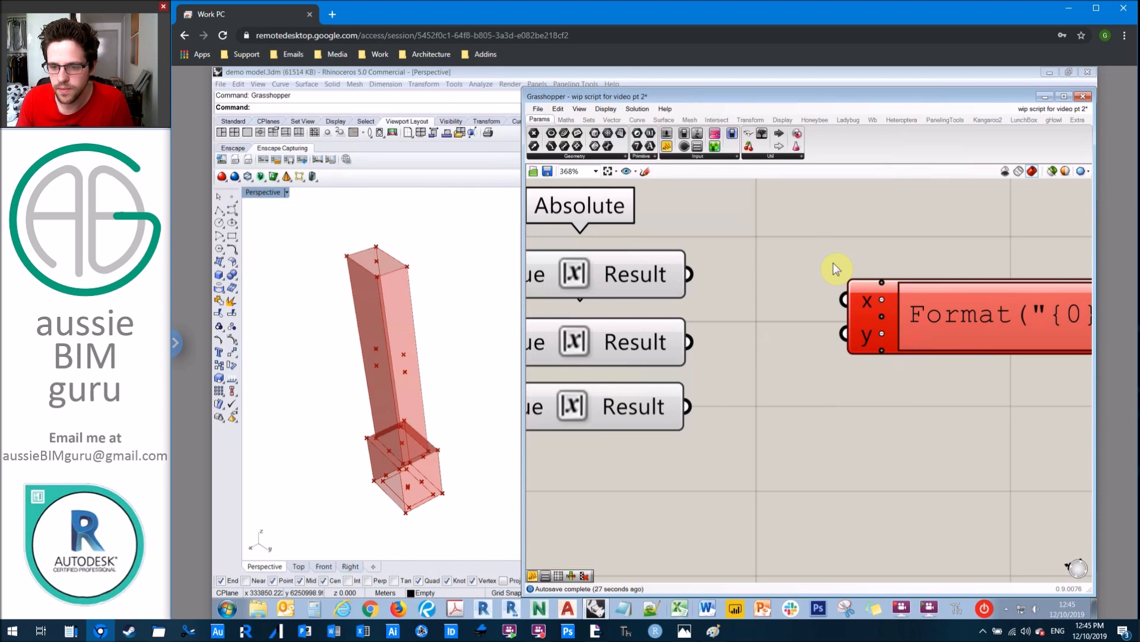
Add a third input z to the Expression component and reposition it beside the Absolute components.
scroll(833, 262, up, 4)
click(866, 327)
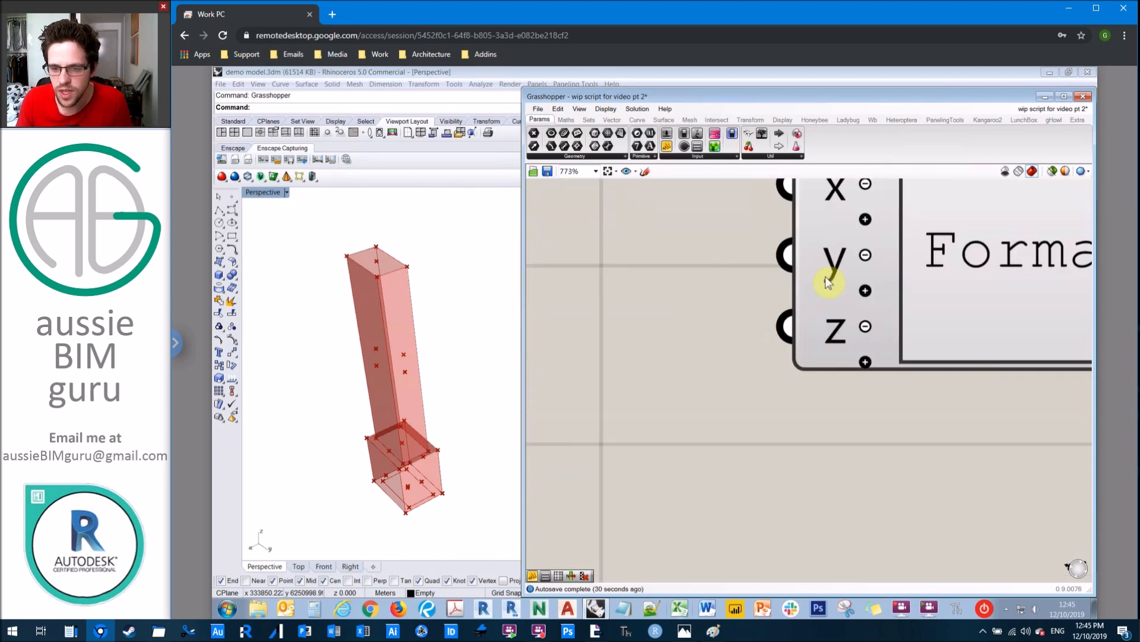
scroll(832, 303, down, 7)
drag(886, 294, 859, 308)
Connect the three Absolute results, in X, Y, Z order, to the Expression component's x, y and z inputs.
drag(753, 260, 813, 282)
drag(750, 300, 812, 301)
drag(749, 337, 814, 321)
middle_click(913, 366)
Replace the Expression component's formula with ((2*x)+(2*y)+z)=1 and accept it.
right_drag(924, 373, 793, 378)
right_click(831, 305)
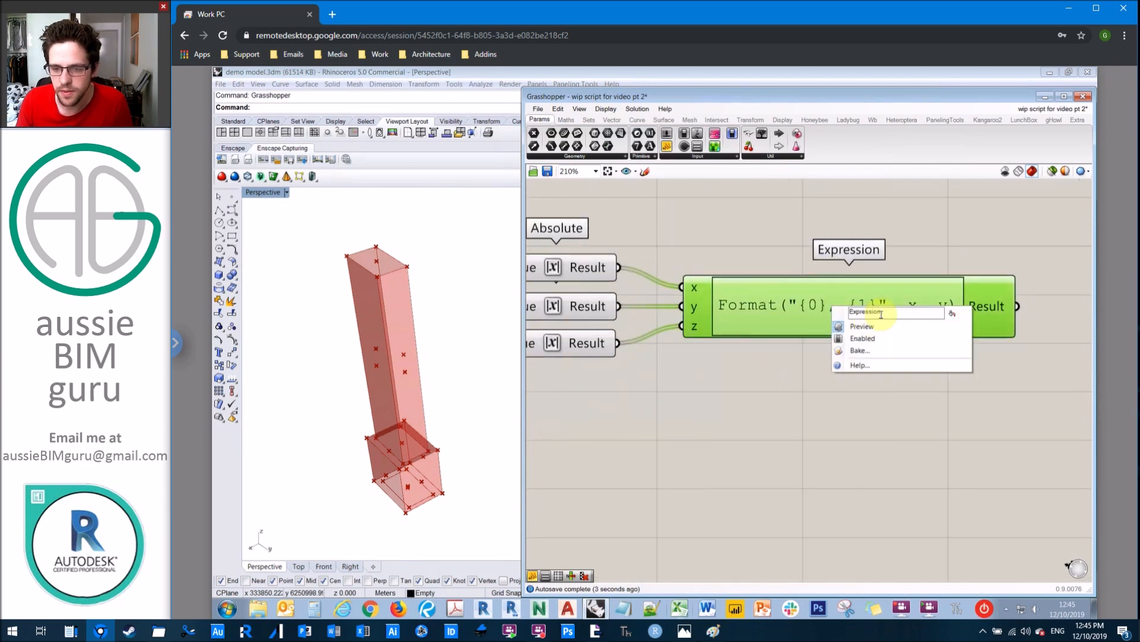
click(840, 305)
double_click(841, 305)
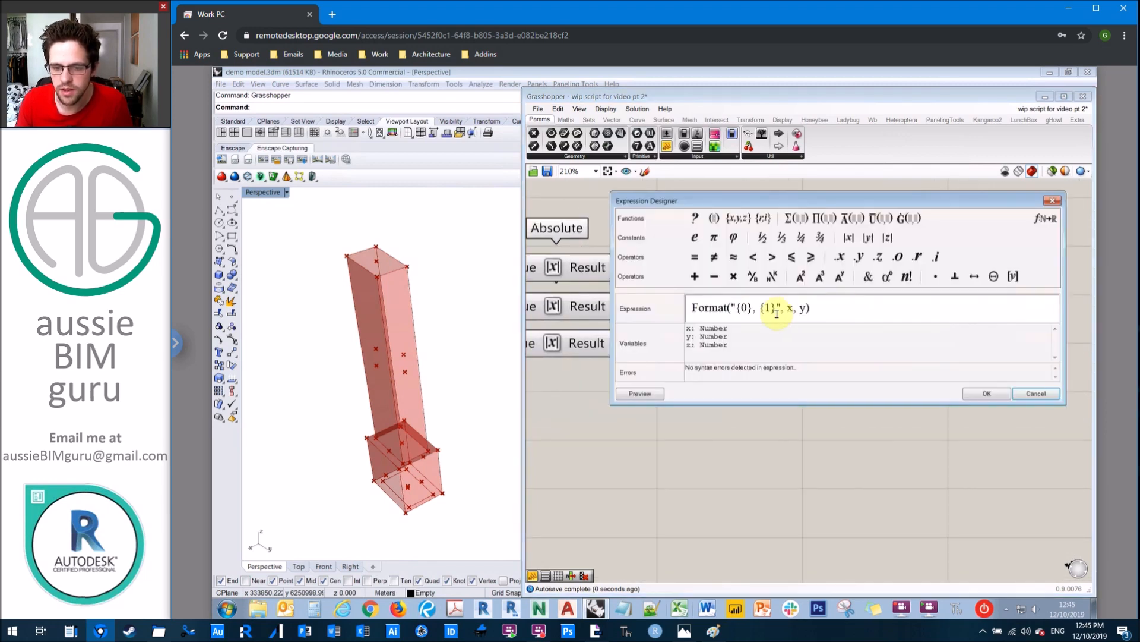
drag(830, 305, 628, 294)
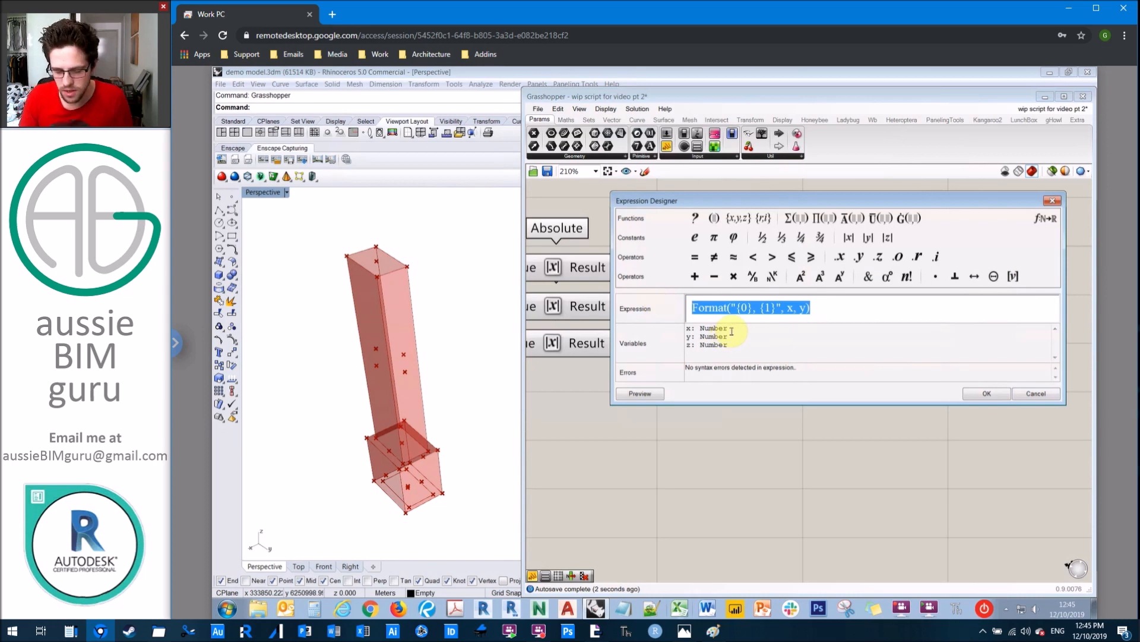
text((()
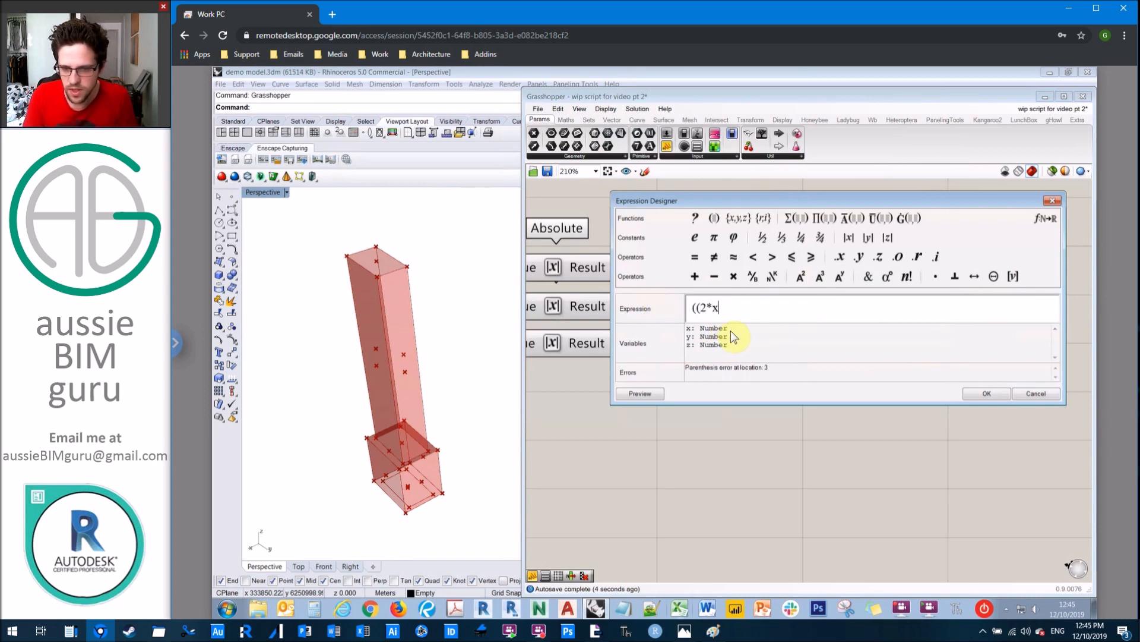
text(2*x)
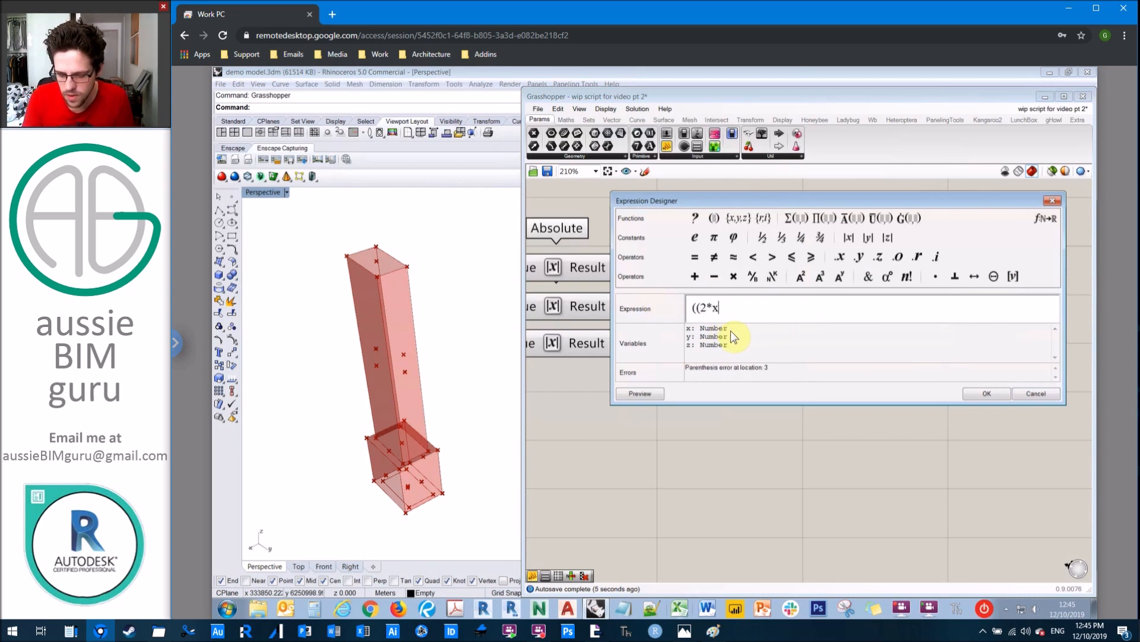
text()+()
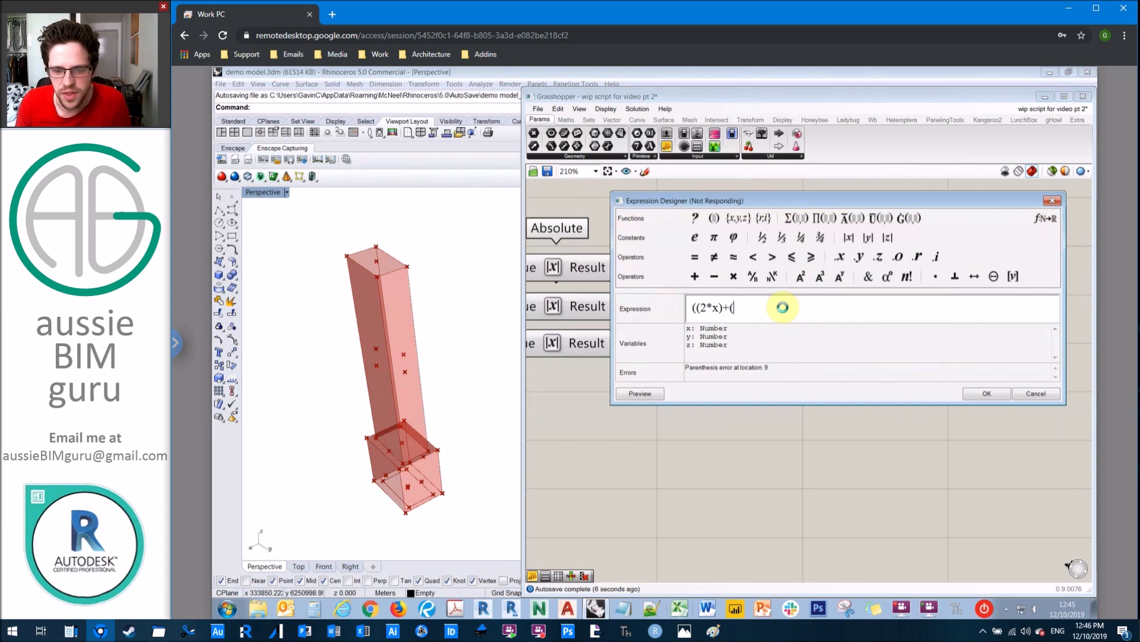
text(2*y)+z)=1)
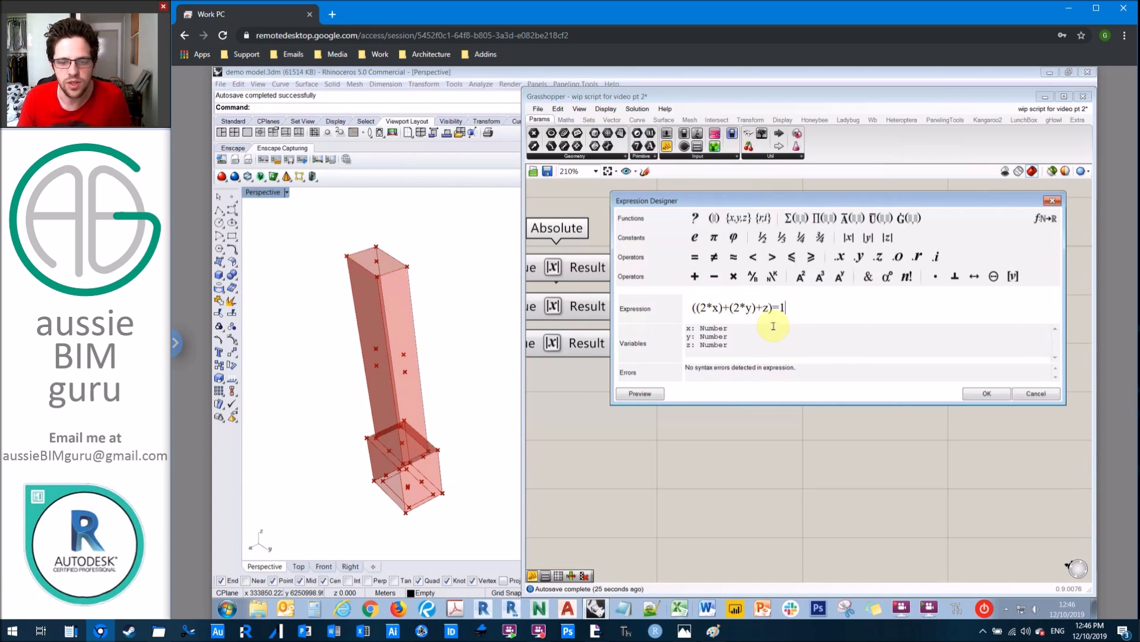
double_click(767, 307)
click(787, 307)
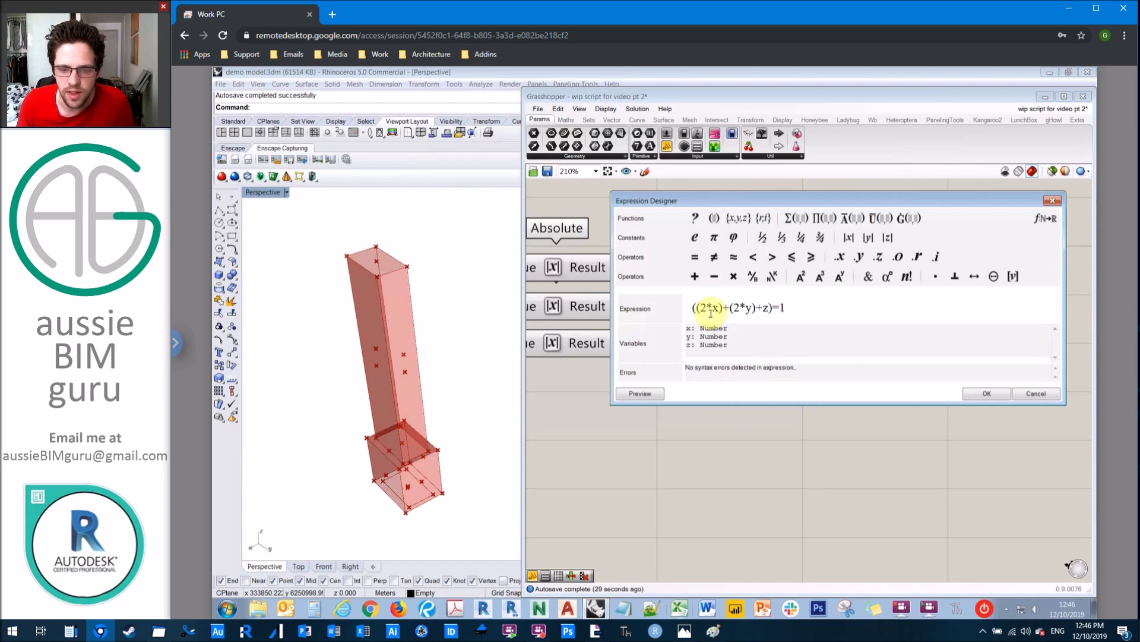
double_click(716, 308)
double_click(749, 307)
click(740, 306)
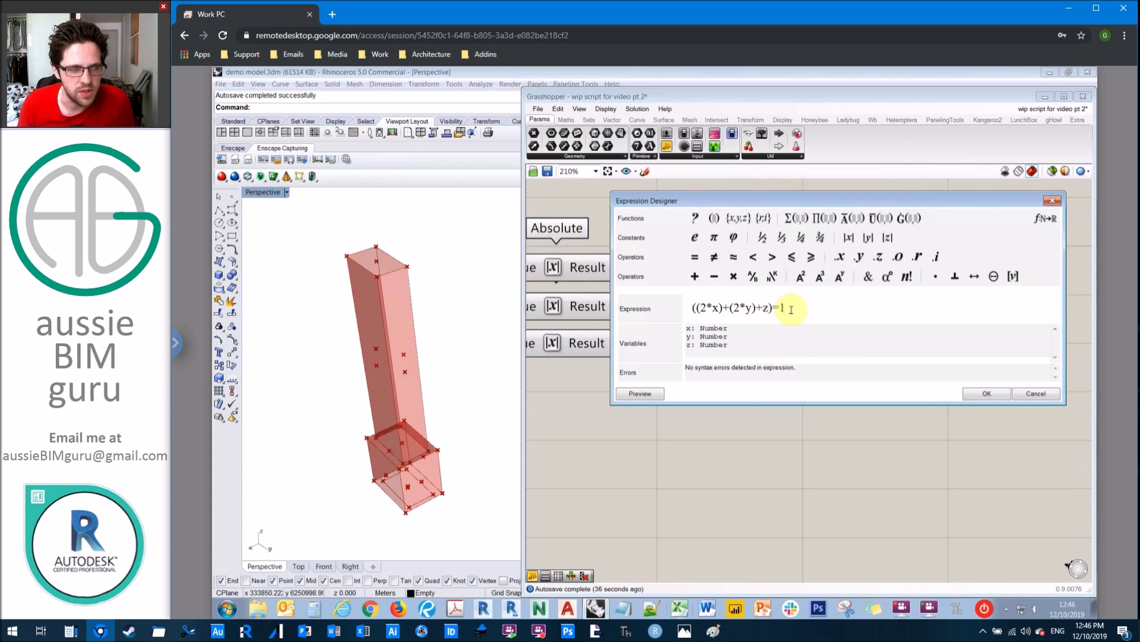
click(987, 394)
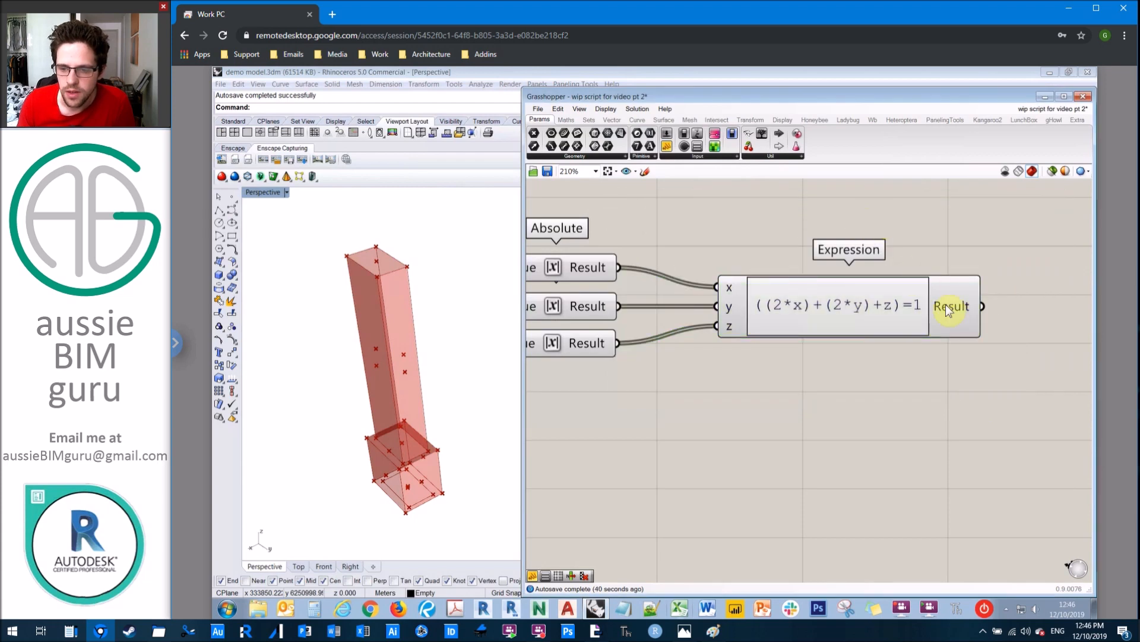
Move the Expression component slightly closer to the three Absolute components.
mouse_move(949, 310)
drag(939, 304, 914, 302)
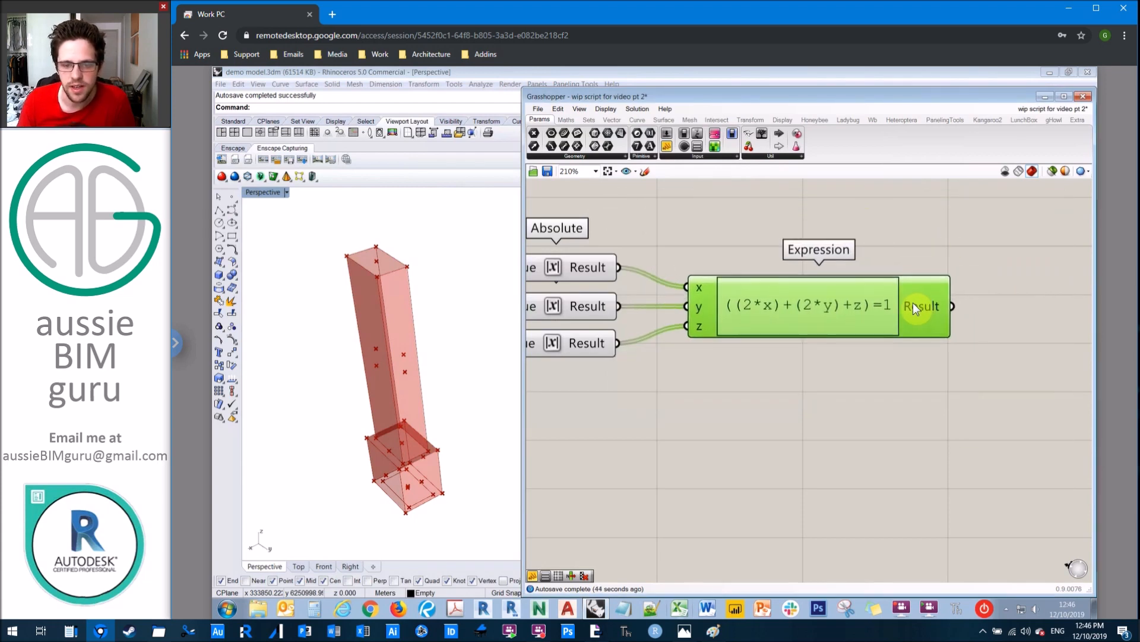
click(914, 228)
Add a Cull Pattern component and place it beyond the Expression component, slightly lower.
scroll(914, 240, down, 3)
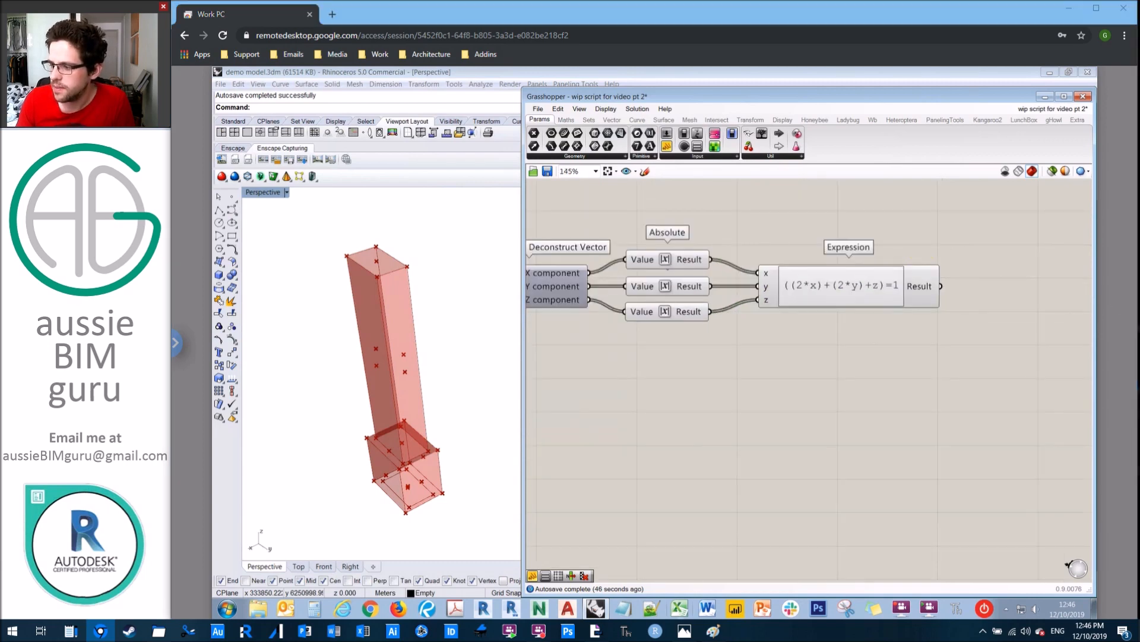
right_drag(964, 337, 864, 347)
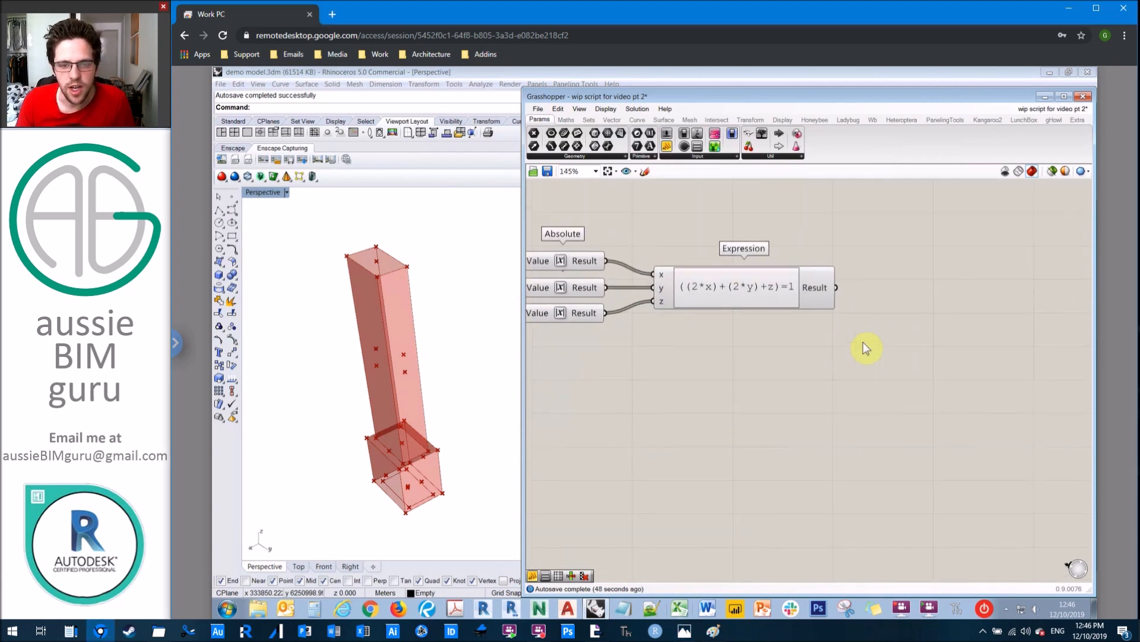
scroll(862, 338, up, 2)
double_click(877, 335)
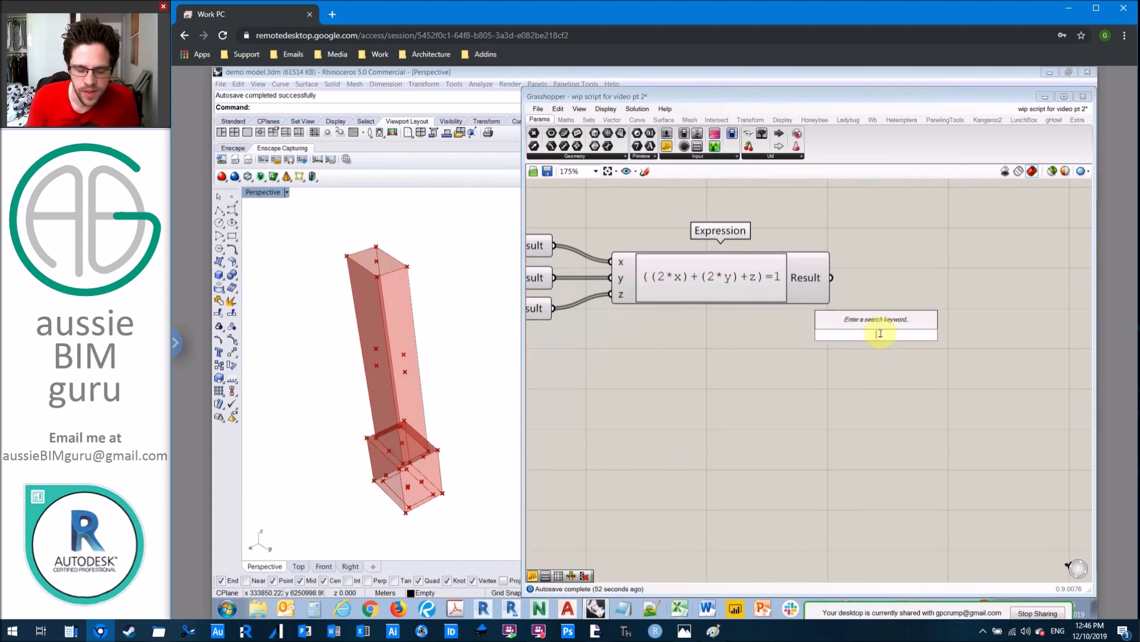
text(cull pattern)
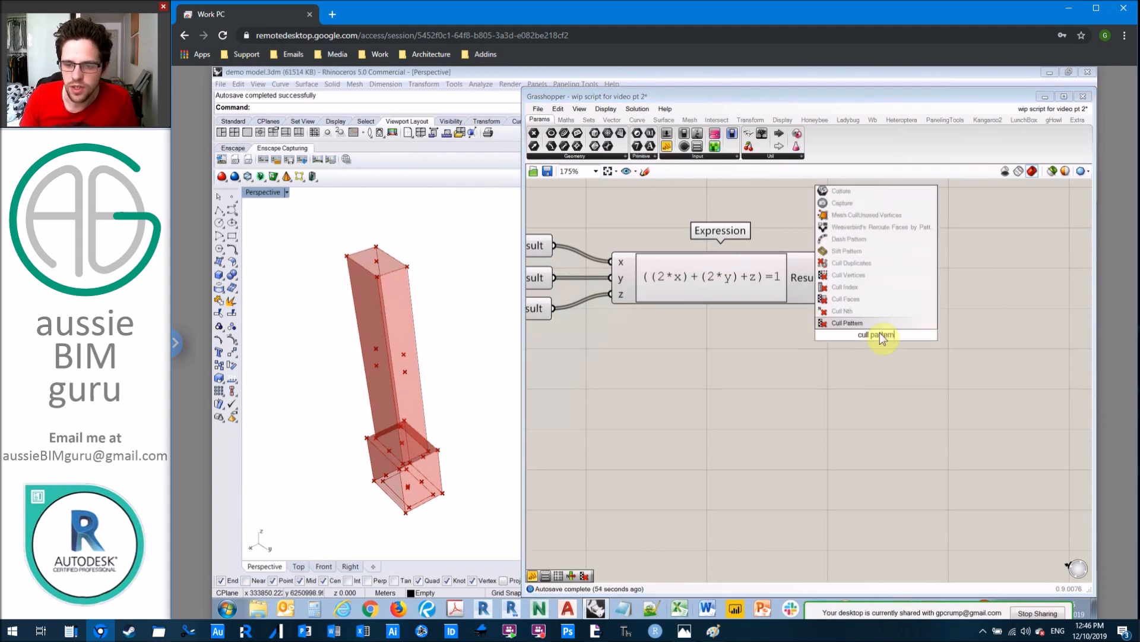
click(883, 322)
drag(904, 319, 1005, 325)
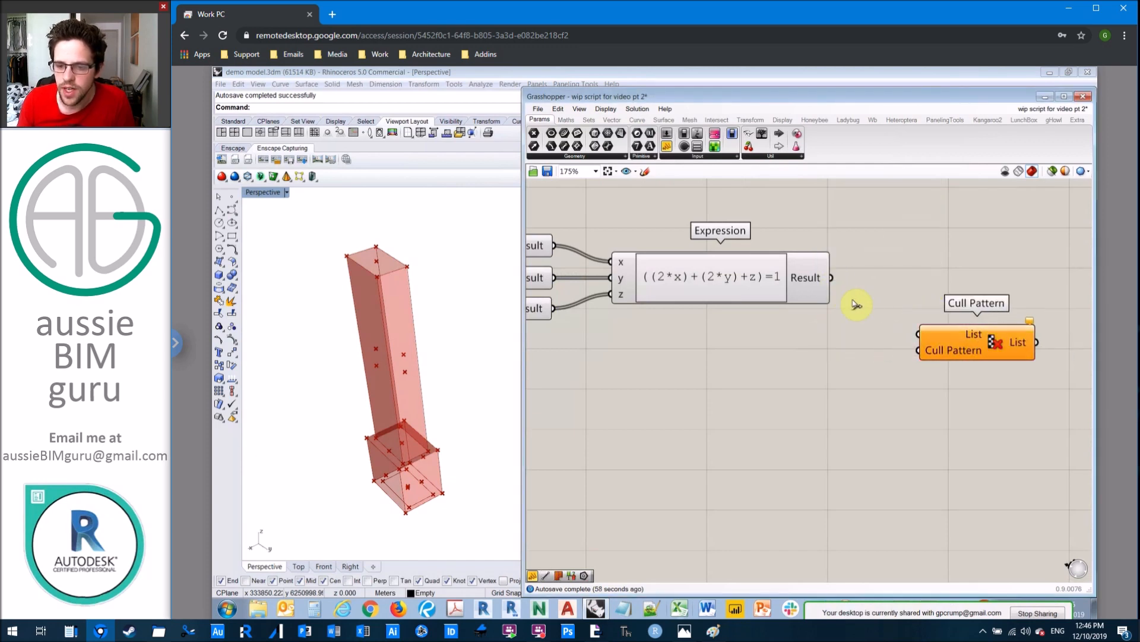
Connect the Expression's Result to the Cull Pattern input and Deconstruct Brep's Faces to its List input.
drag(832, 278, 921, 351)
scroll(943, 287, down, 2)
right_drag(841, 354, 941, 350)
scroll(1039, 322, down, 3)
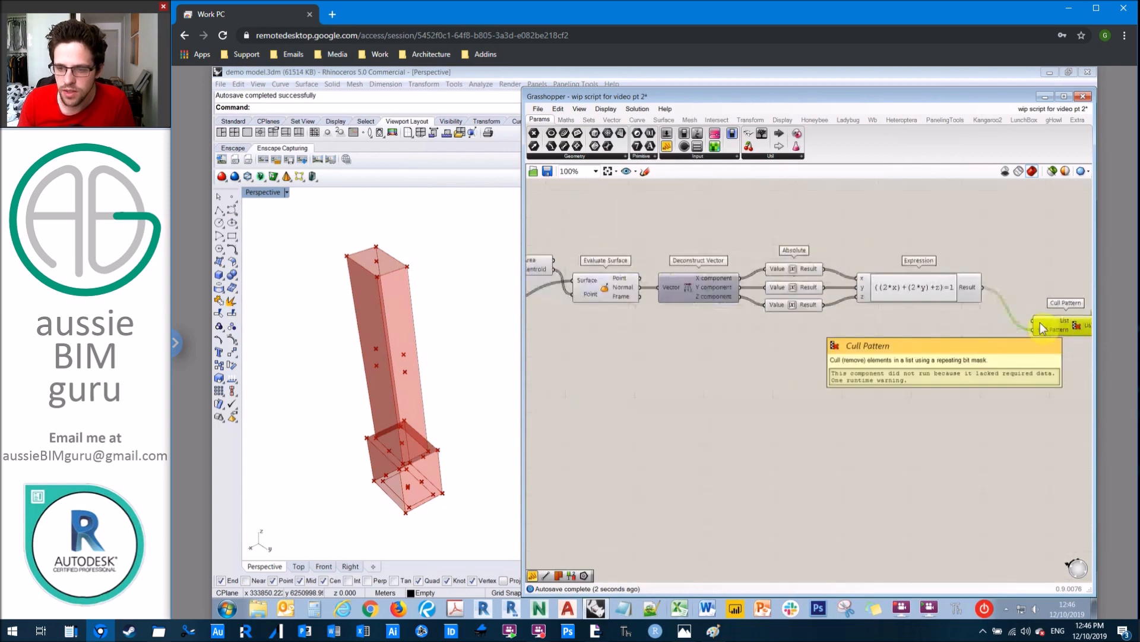
drag(1039, 319, 564, 325)
scroll(832, 297, up, 5)
click(778, 262)
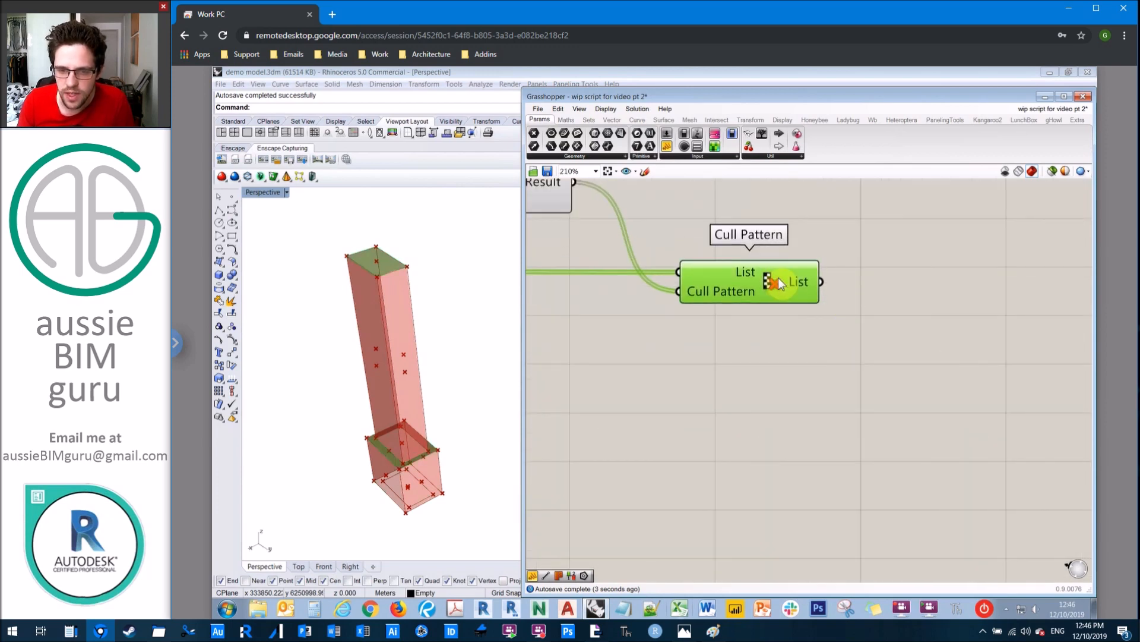
Turn off the preview of the Deconstruct Brep and Area components.
scroll(921, 291, down, 5)
right_drag(767, 314, 945, 327)
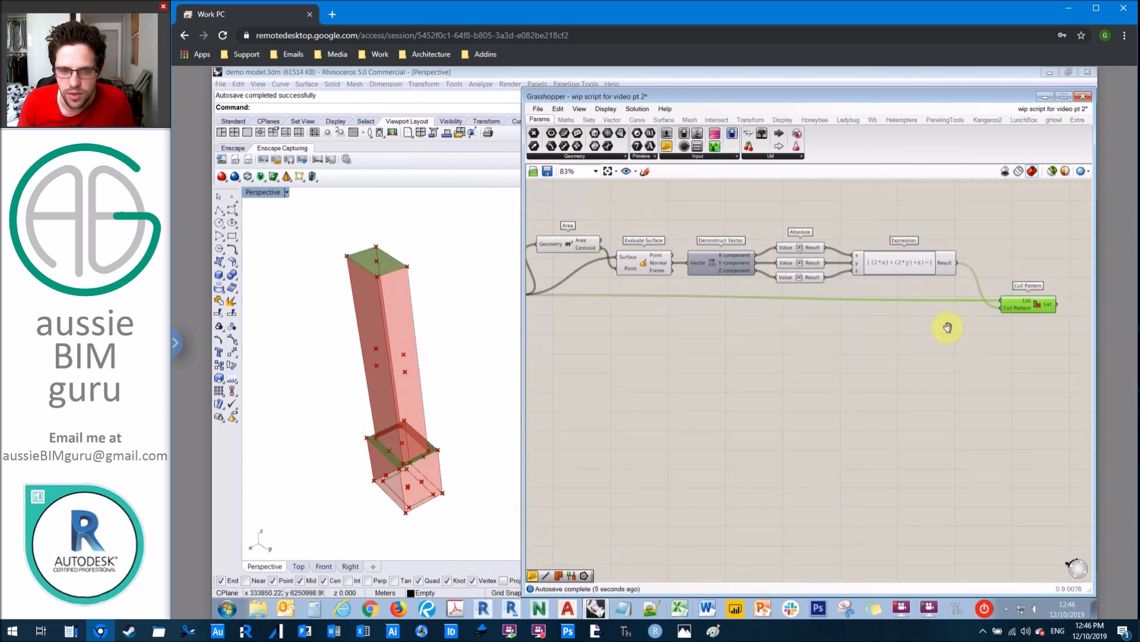
right_drag(567, 334, 768, 319)
click(705, 284)
right_click(704, 283)
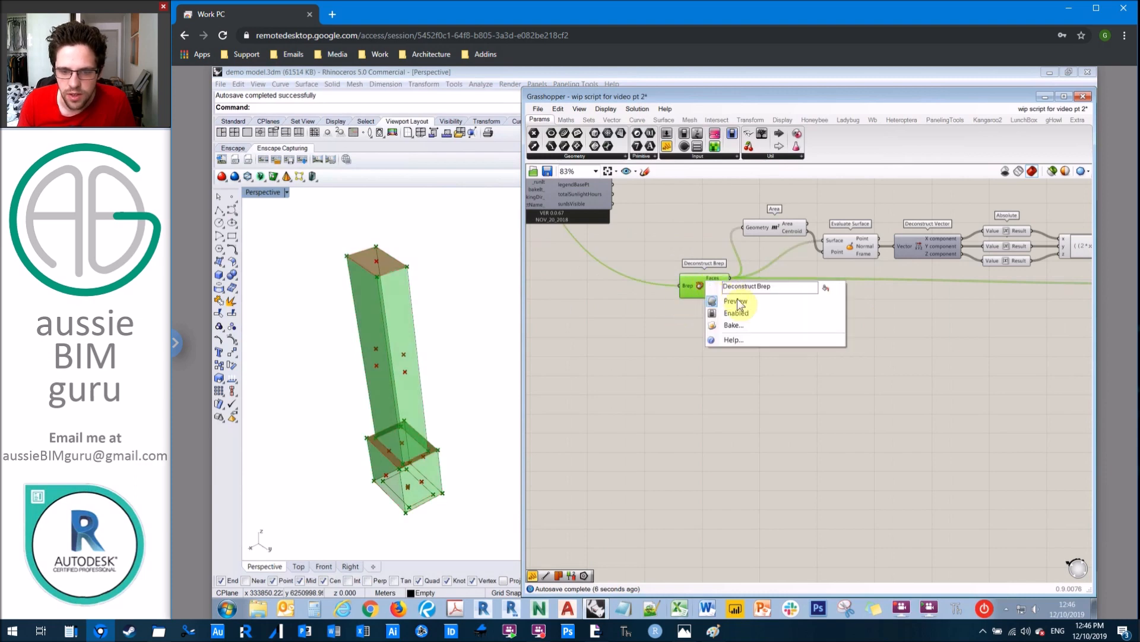
click(736, 299)
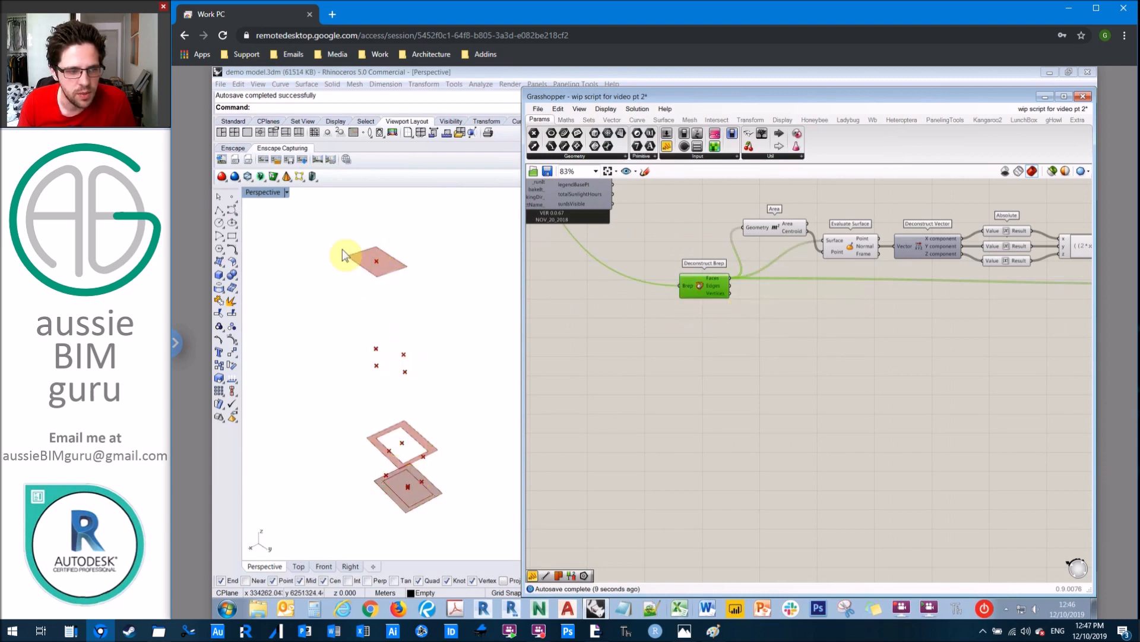
click(797, 351)
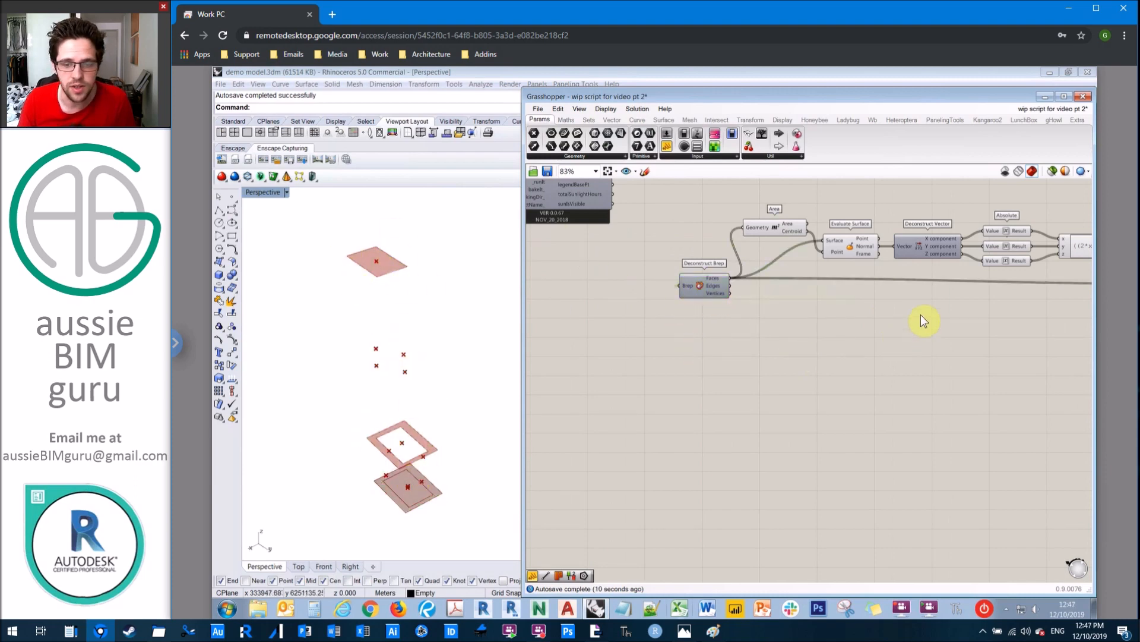
right_click(782, 224)
click(802, 250)
Add a Mesh Join component, connect the Cull Pattern's List output to its Meshes input, and align it with that output.
right_drag(822, 304, 614, 294)
right_drag(921, 313, 833, 332)
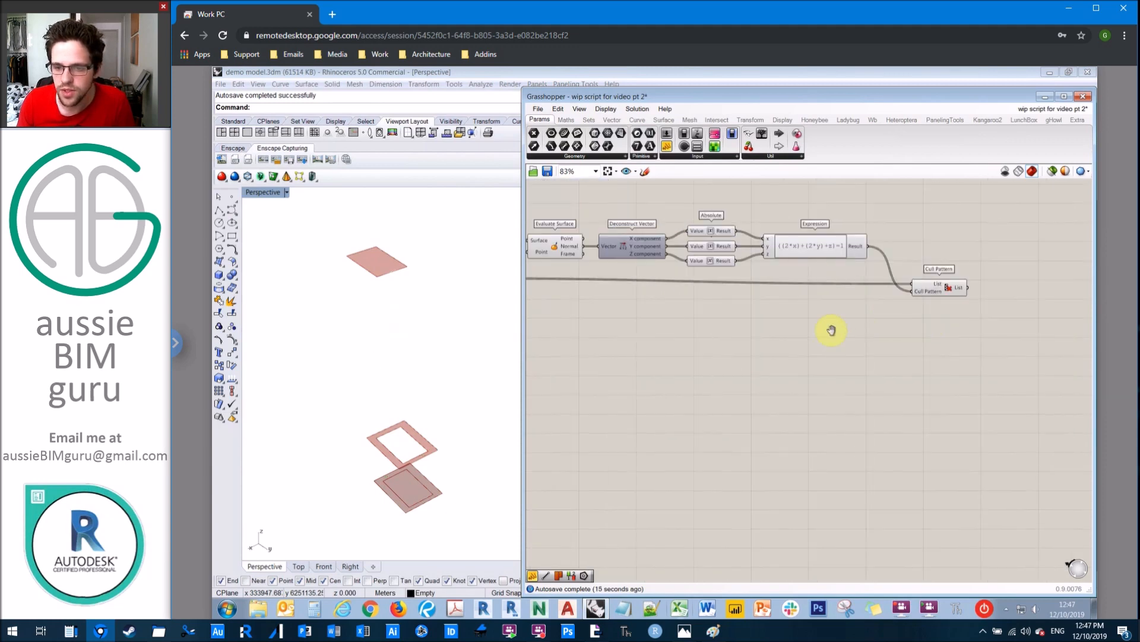
right_drag(958, 303, 867, 315)
scroll(868, 314, up, 3)
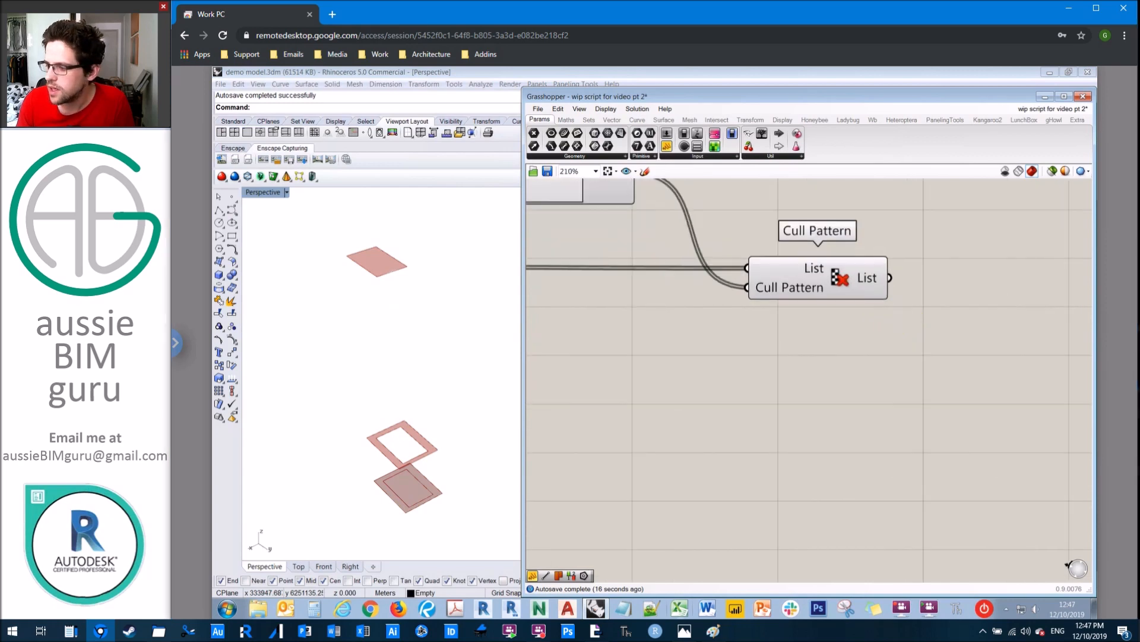
right_drag(910, 318, 707, 316)
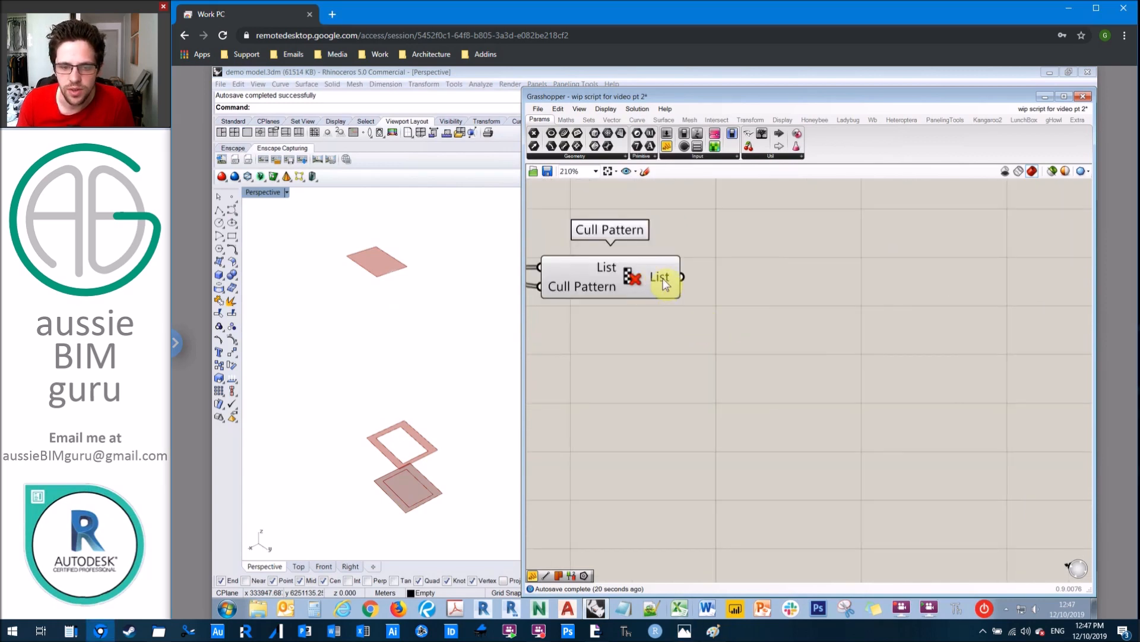
mouse_move(663, 278)
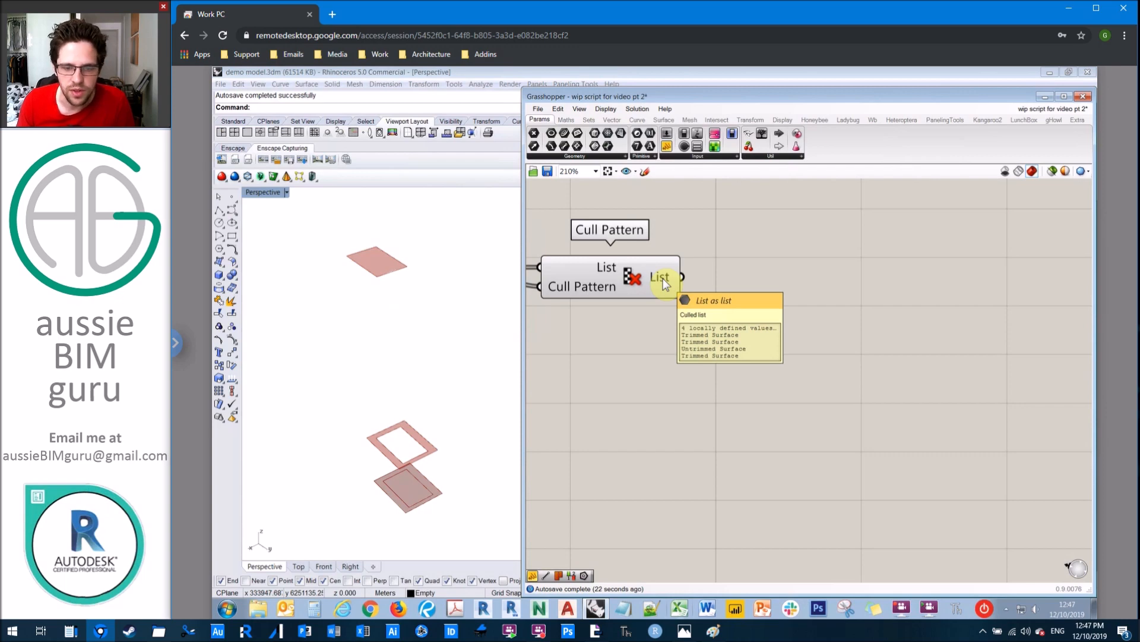
double_click(814, 269)
text(mesh join)
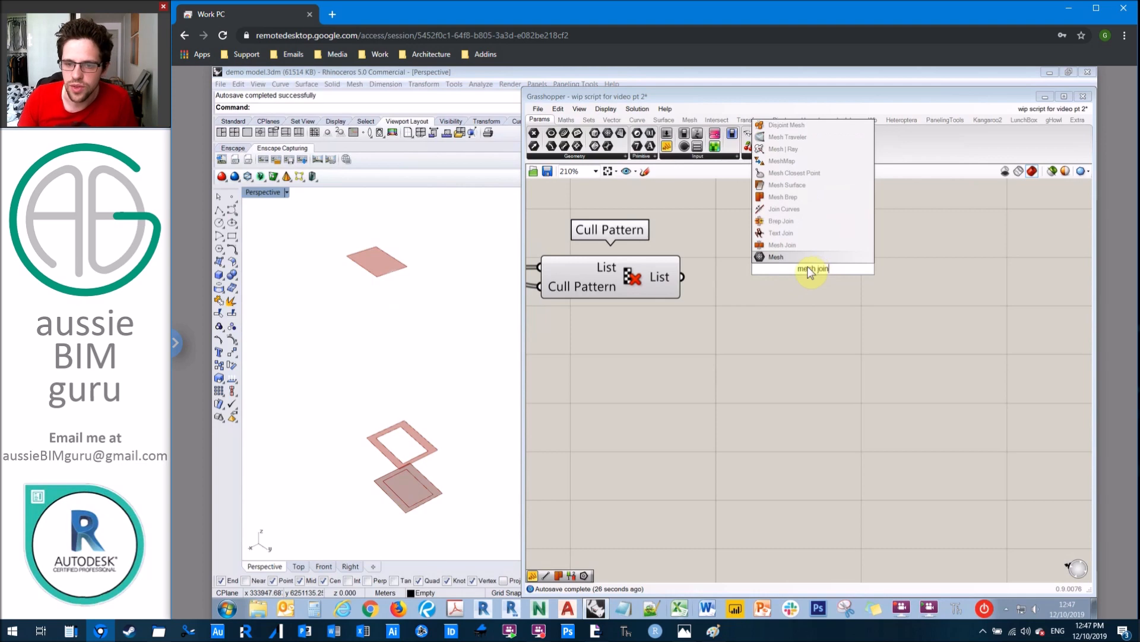
click(793, 245)
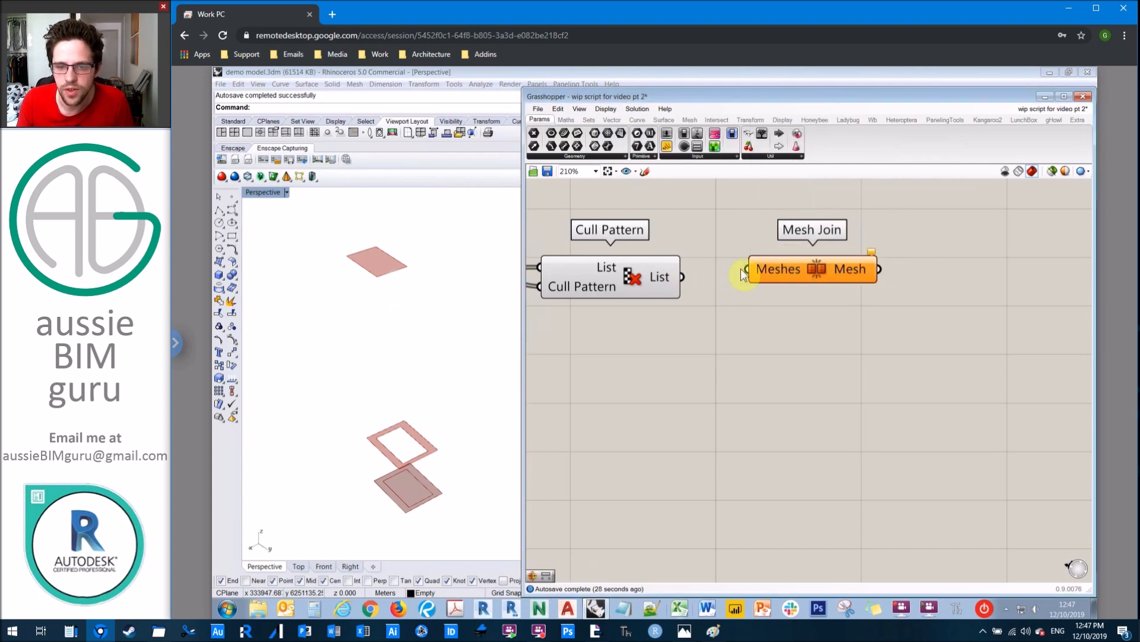
drag(751, 270, 683, 277)
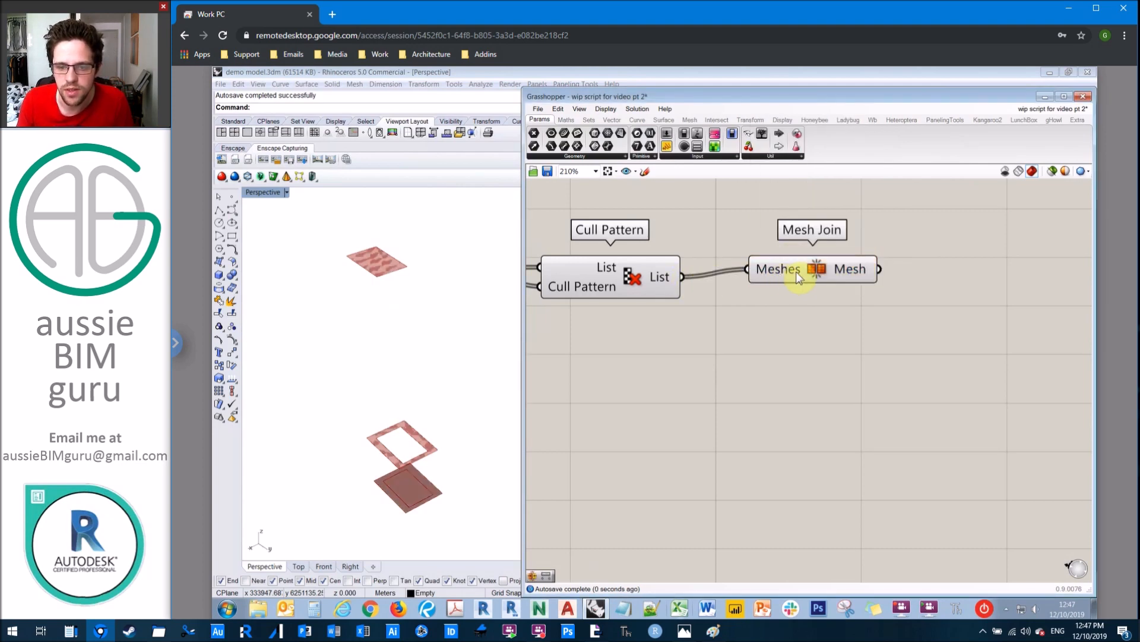
drag(796, 272, 780, 279)
Turn off the preview of the Cull Pattern component.
right_click(655, 272)
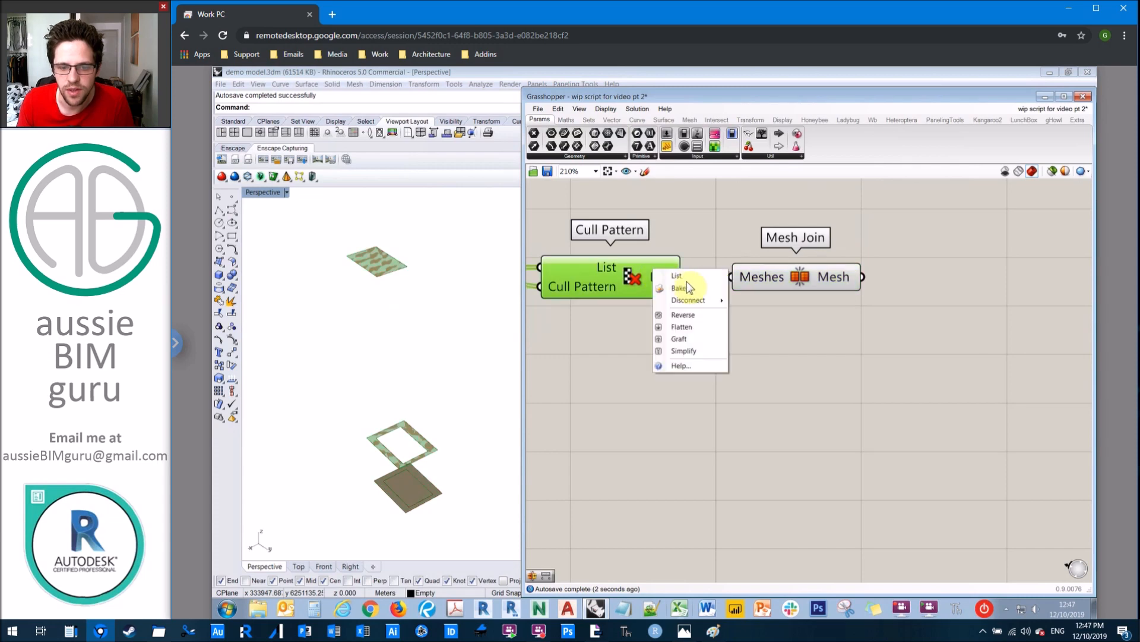
right_click(617, 273)
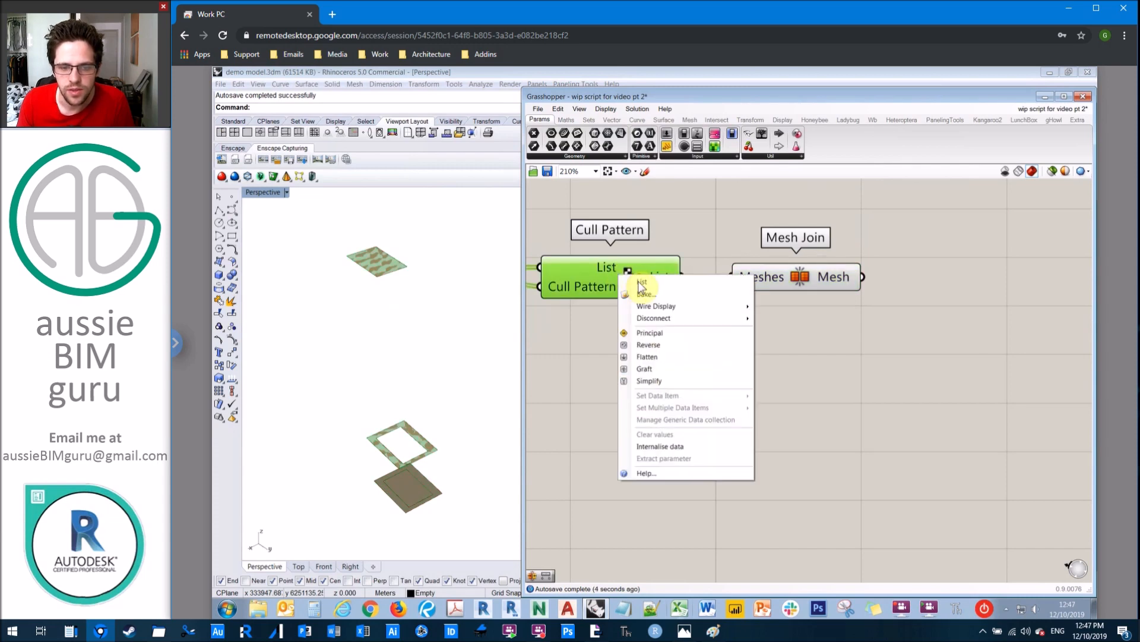
click(634, 272)
middle_click(633, 272)
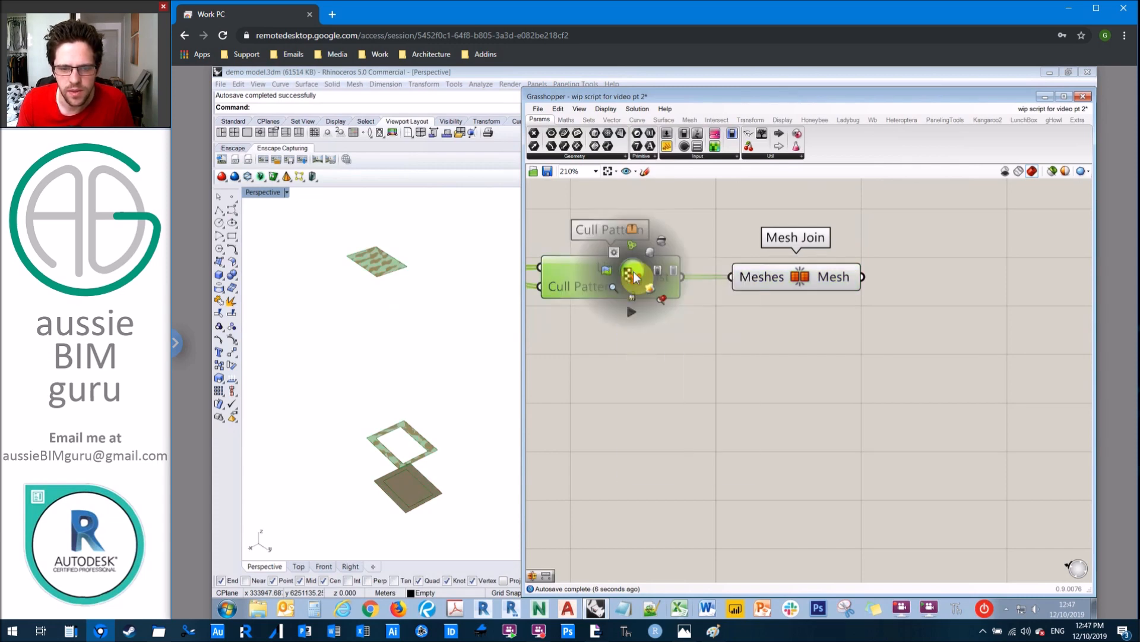
click(662, 243)
click(826, 349)
Inspect the Mesh output of the Mesh Join component.
right_drag(827, 349, 723, 358)
click(697, 289)
middle_click(692, 285)
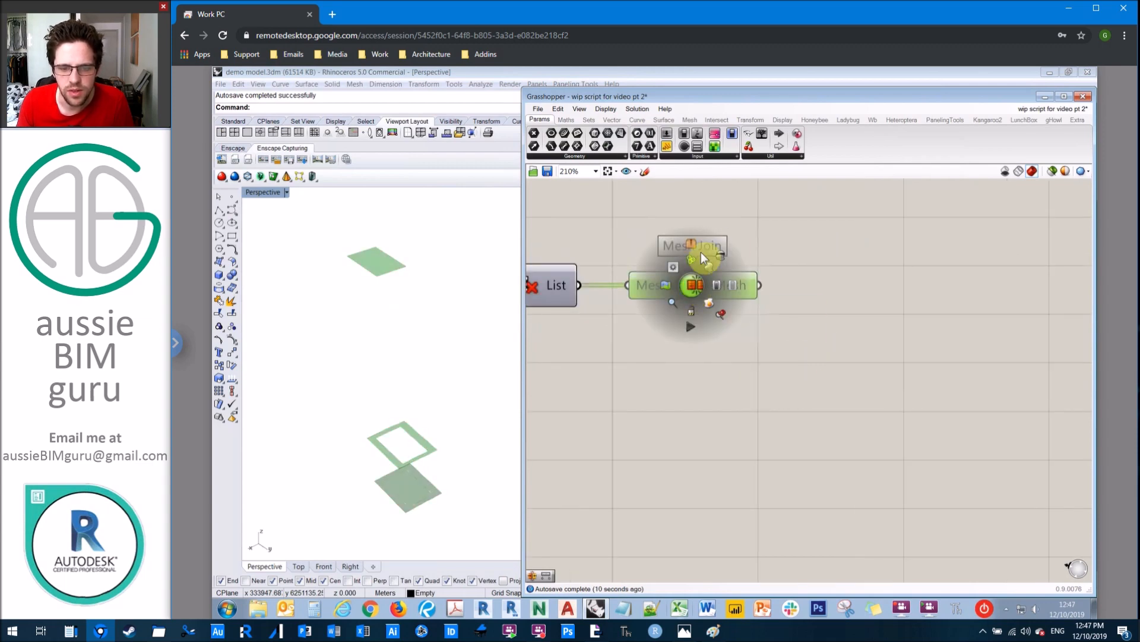
click(752, 290)
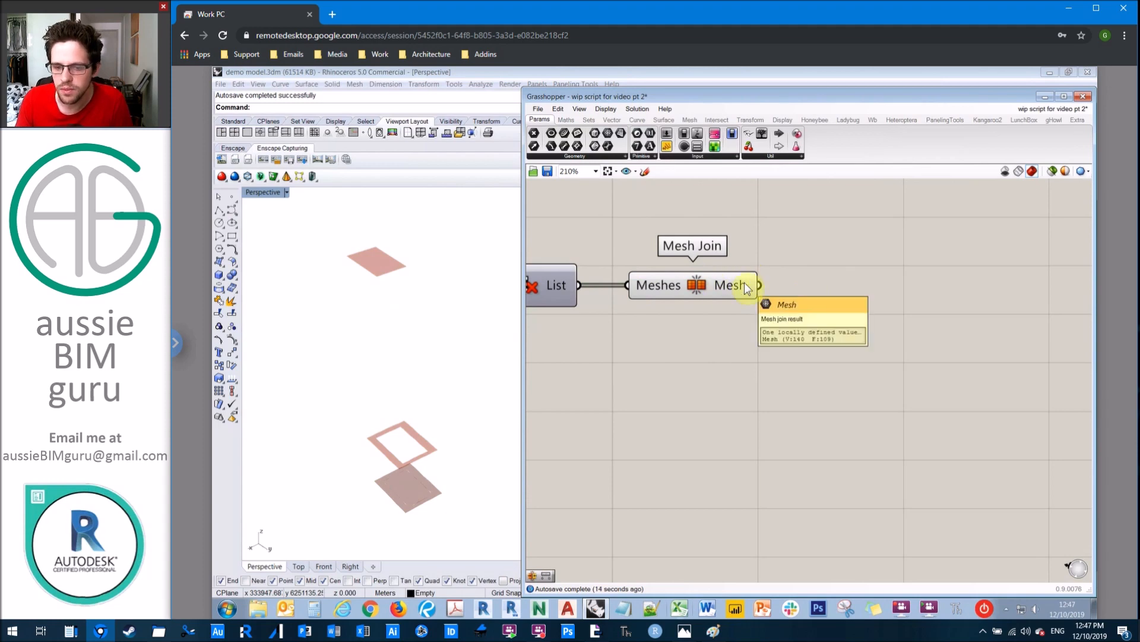
right_drag(836, 284, 808, 293)
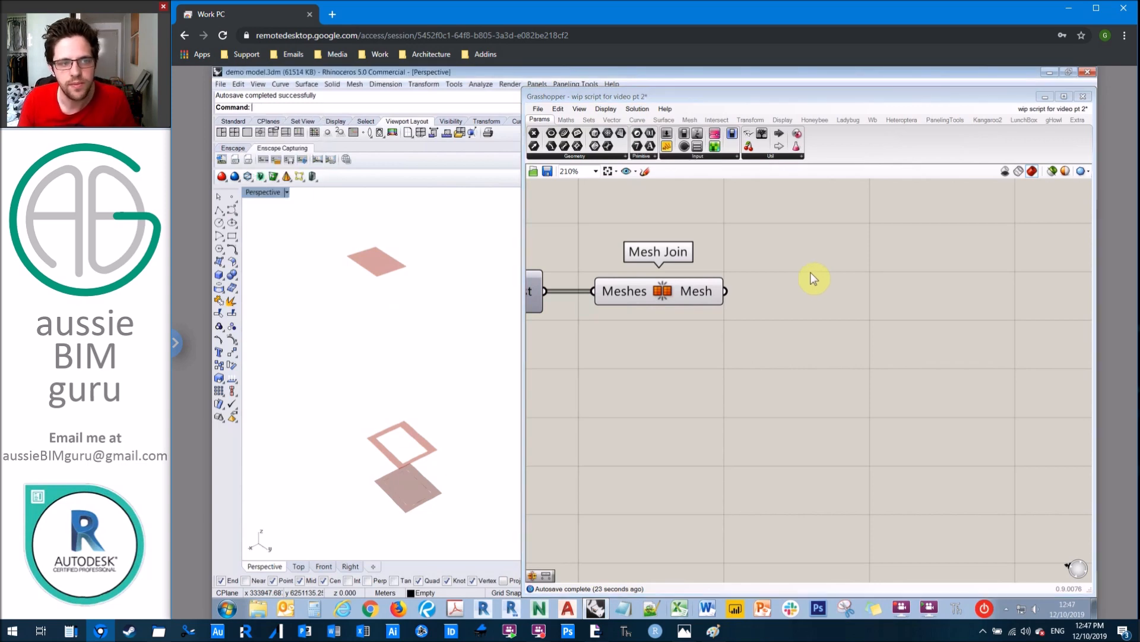
Add a Pull Point component and place it beside the Mesh Join component.
double_click(812, 273)
text(pull point)
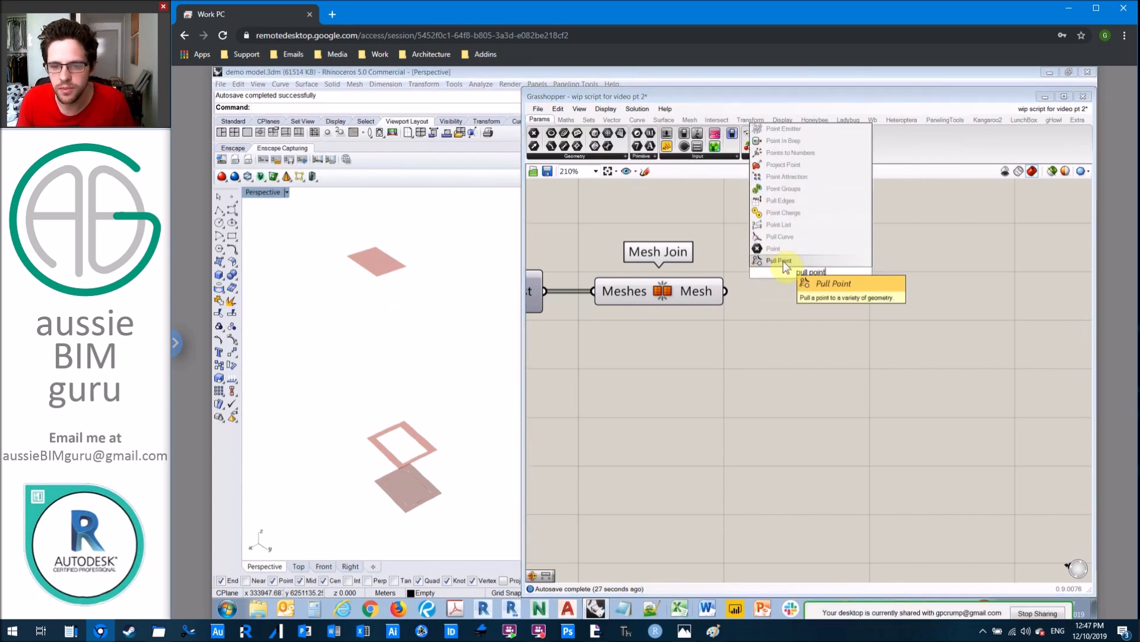
click(782, 261)
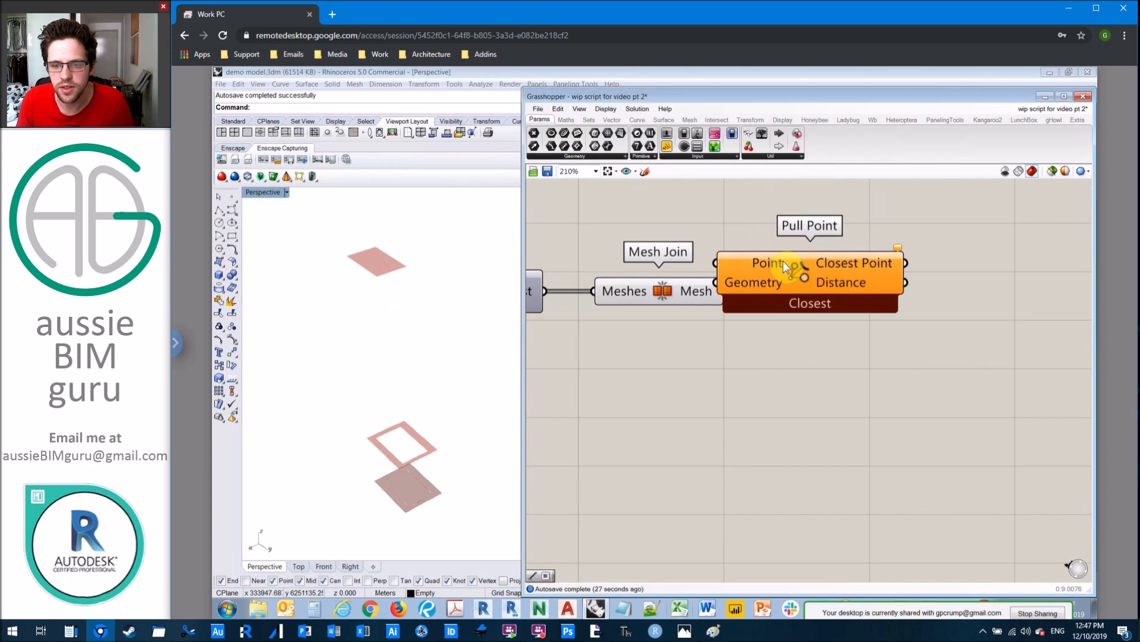
drag(785, 279, 856, 284)
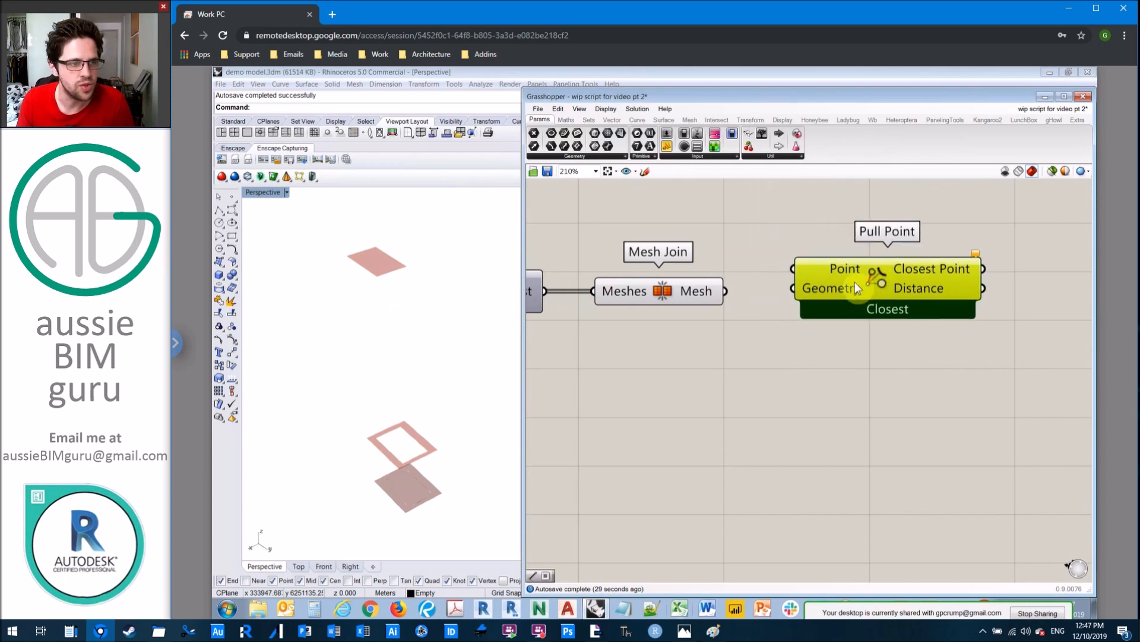
click(754, 208)
right_drag(779, 234, 756, 234)
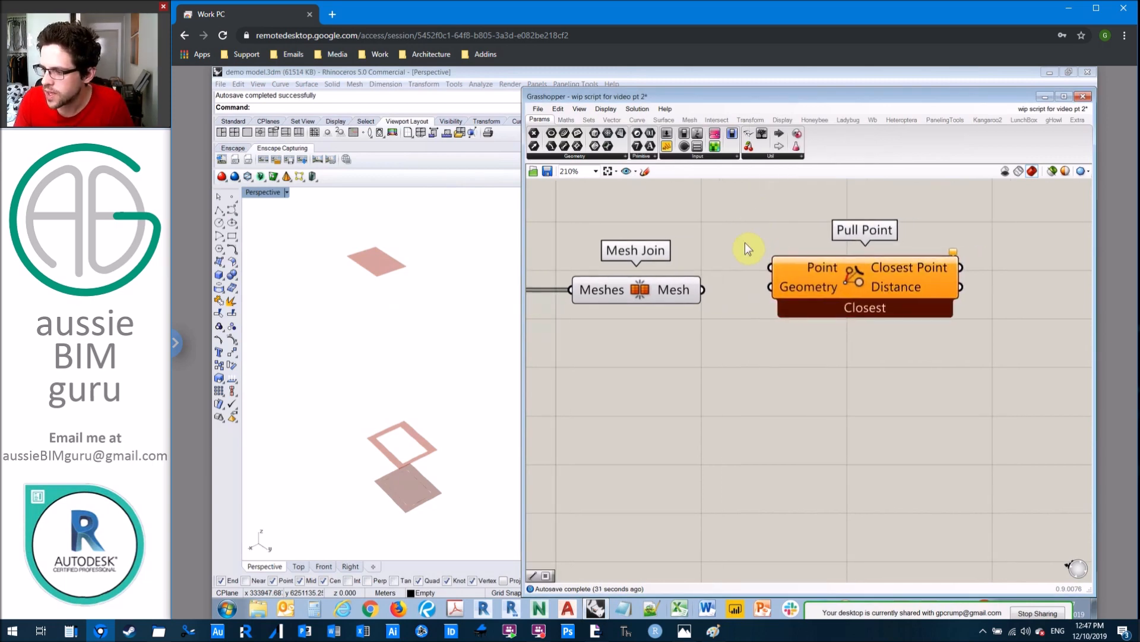
Connect the Mesh Join's Mesh output to Pull Point's Geometry input and the Sunlight Hours Analysis's testPts output to its Point input.
drag(703, 290, 749, 259)
scroll(934, 353, down, 8)
scroll(554, 269, up, 3)
scroll(1011, 296, down, 4)
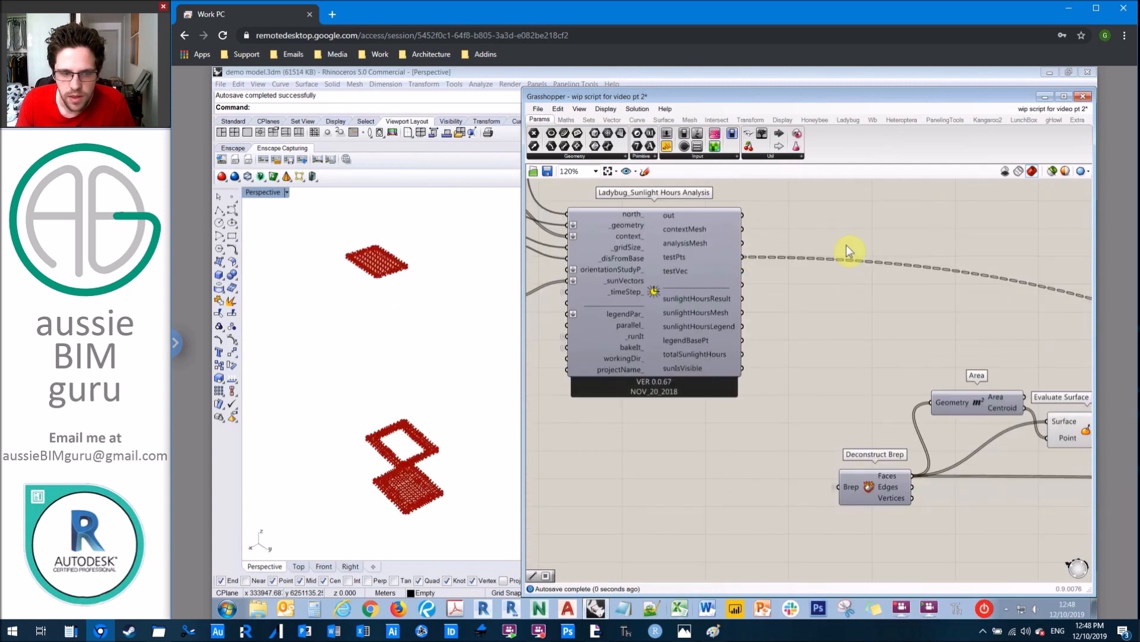
scroll(847, 245, down, 3)
right_drag(843, 286, 552, 276)
right_drag(1015, 347, 738, 294)
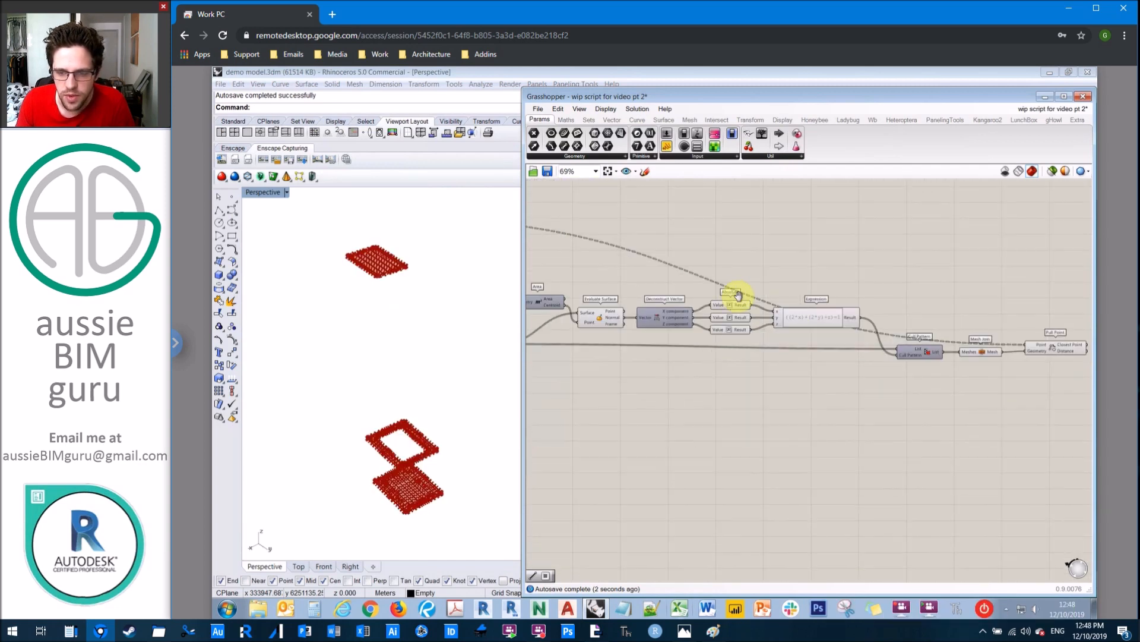
scroll(867, 324, up, 7)
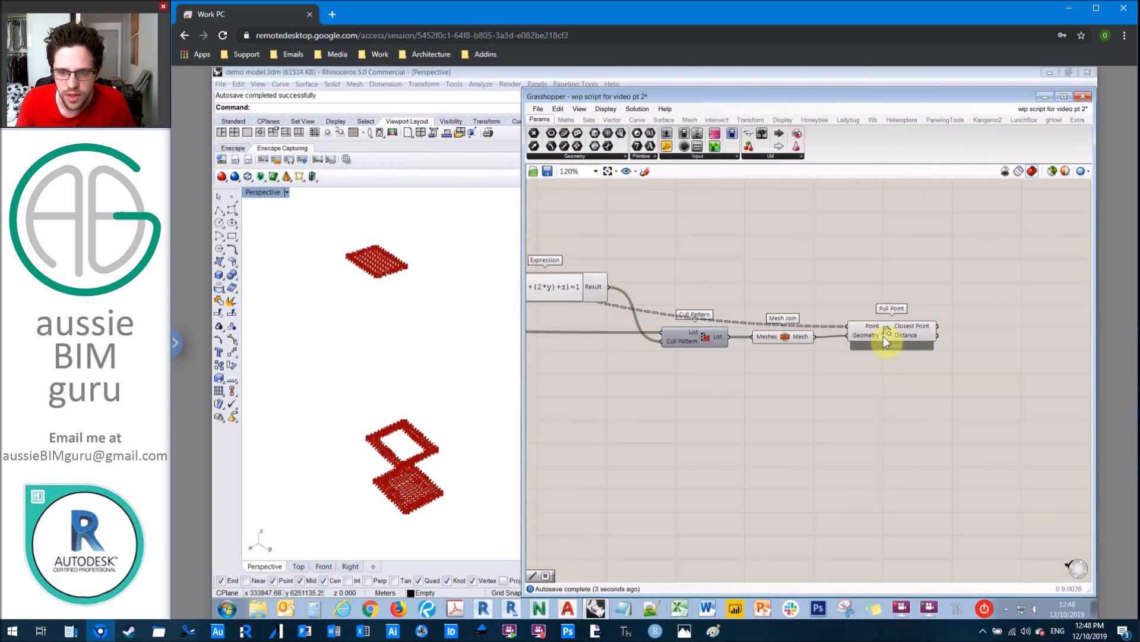
Inspect the pulled points in the Rhino viewport and the Distance output of the Pull Point component.
click(364, 330)
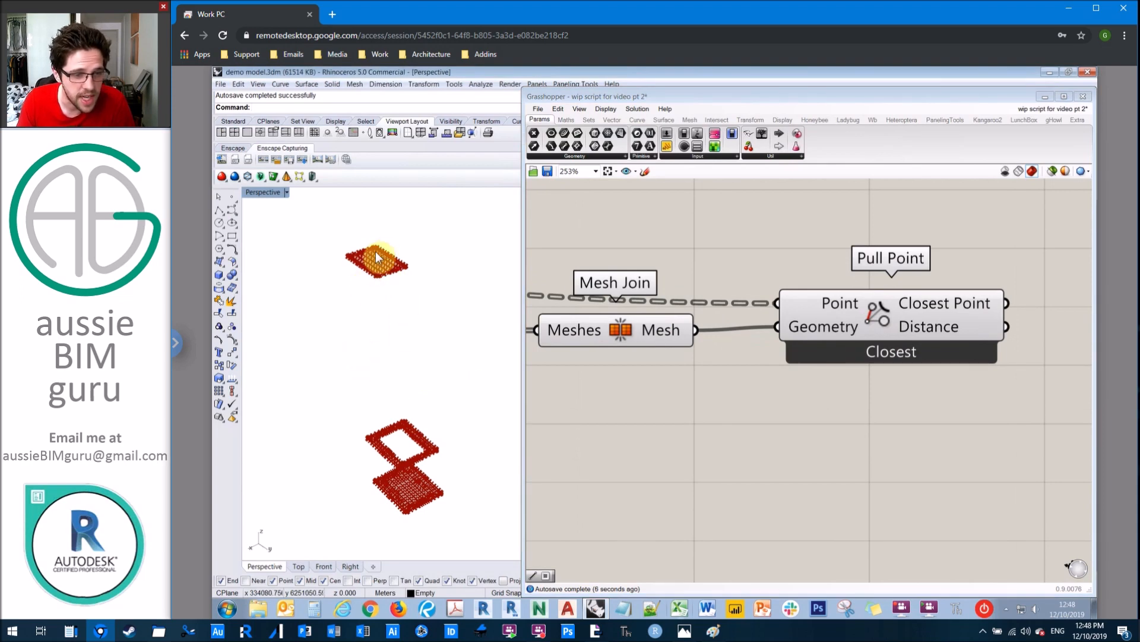
click(821, 238)
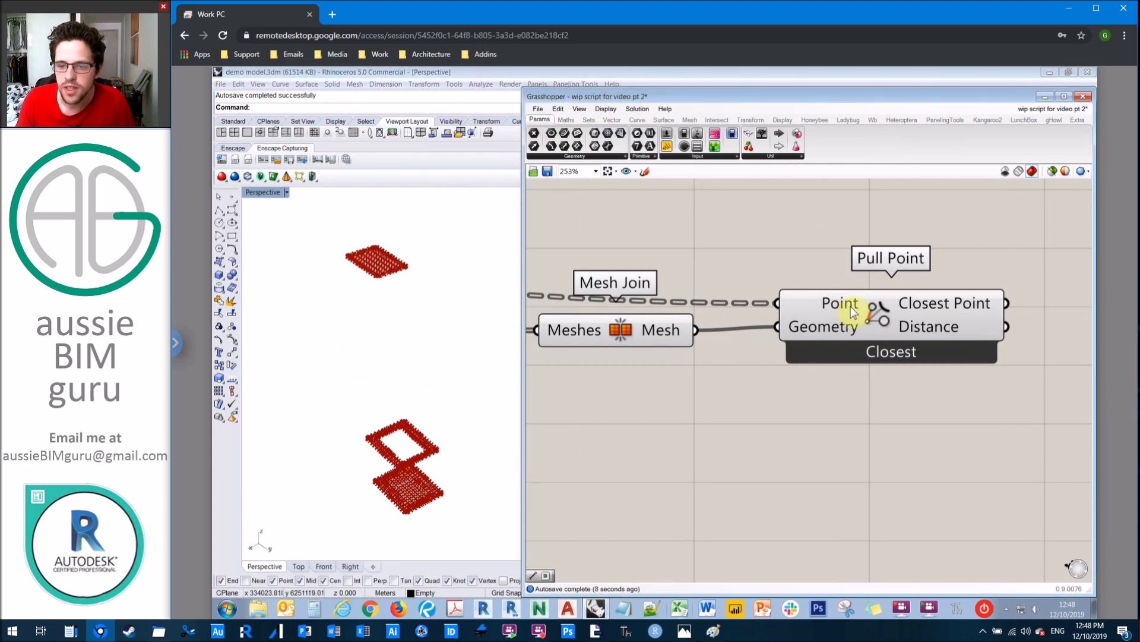
right_drag(949, 420, 839, 360)
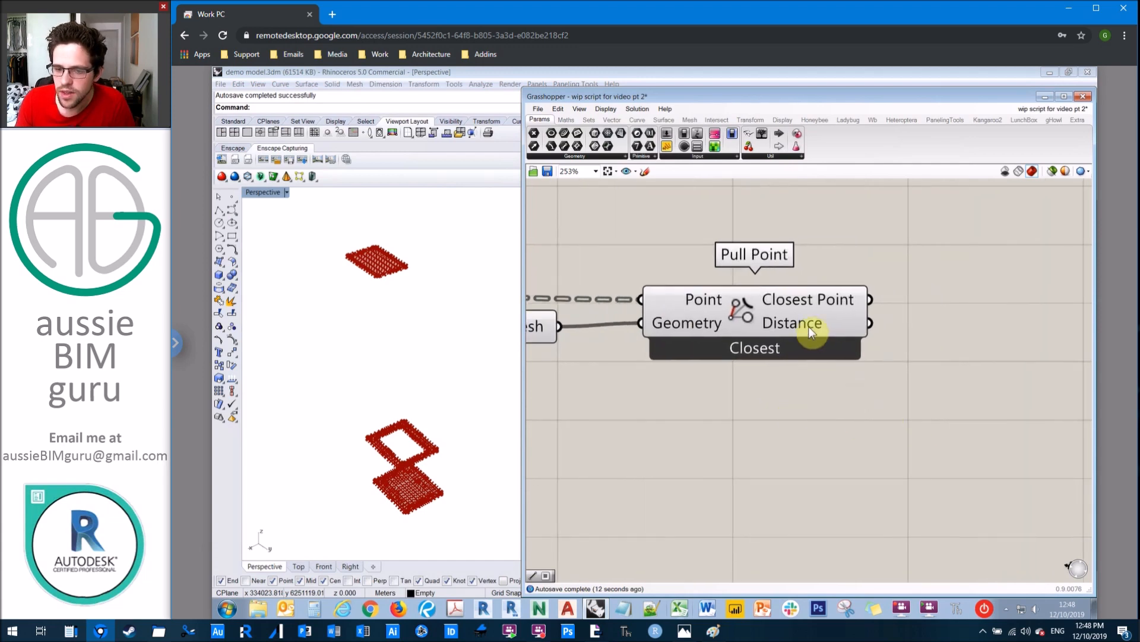
mouse_move(809, 327)
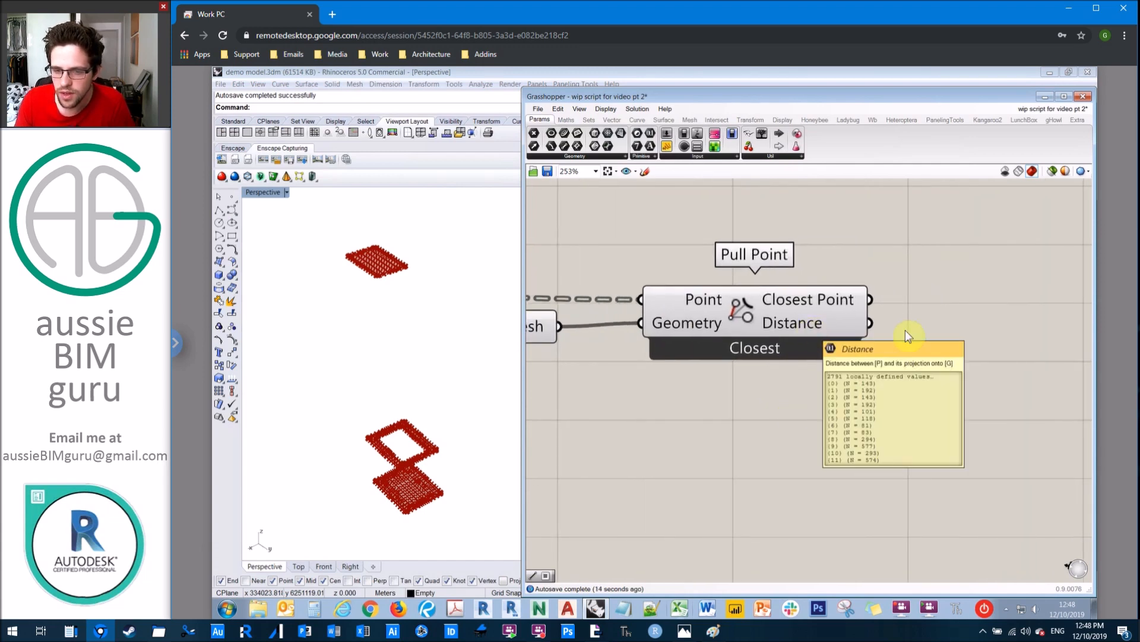
click(1024, 291)
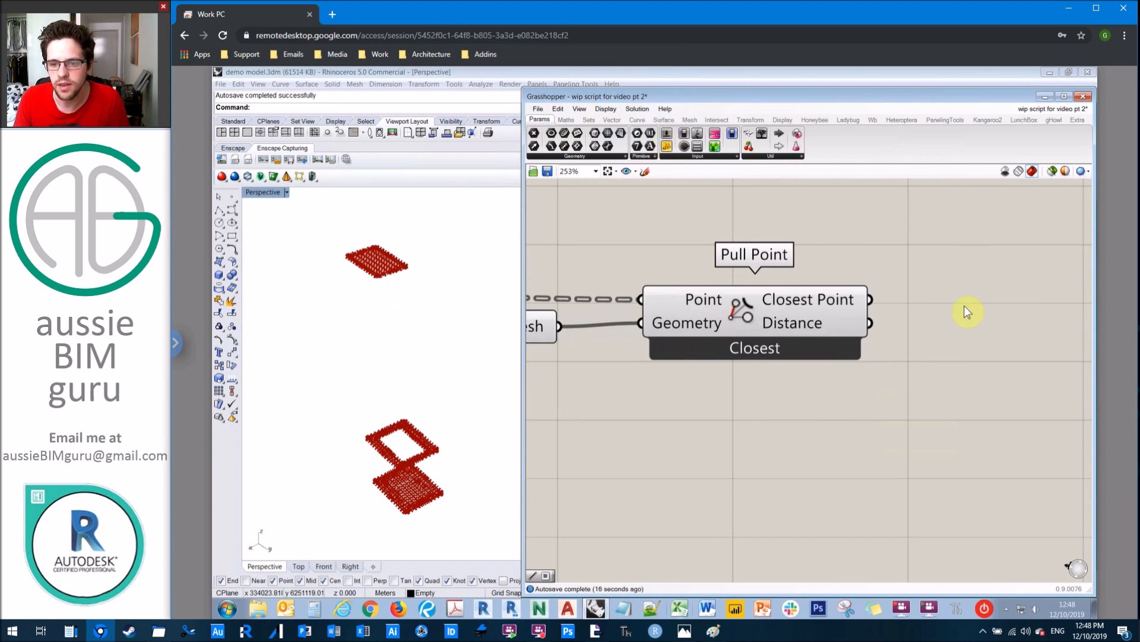
Read the Pull Point distances in a temporary Panel, and delete the Panel.
drag(870, 322, 930, 291)
right_drag(973, 387, 849, 368)
scroll(929, 294, down, 6)
scroll(936, 294, up, 3)
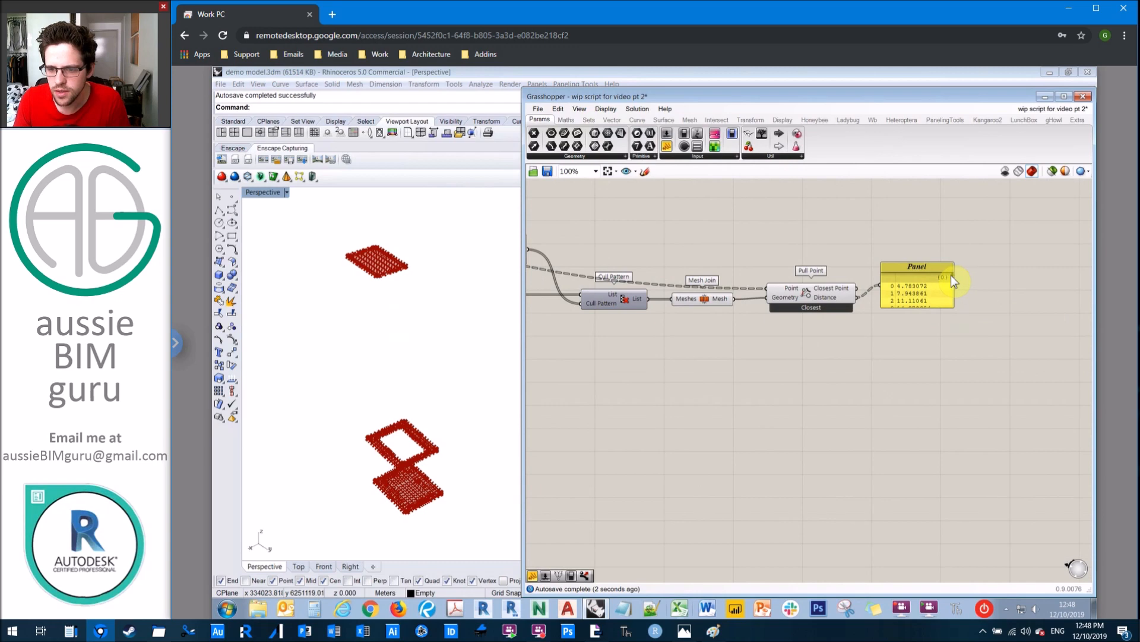
scroll(954, 285, down, 5)
scroll(954, 294, down, 5)
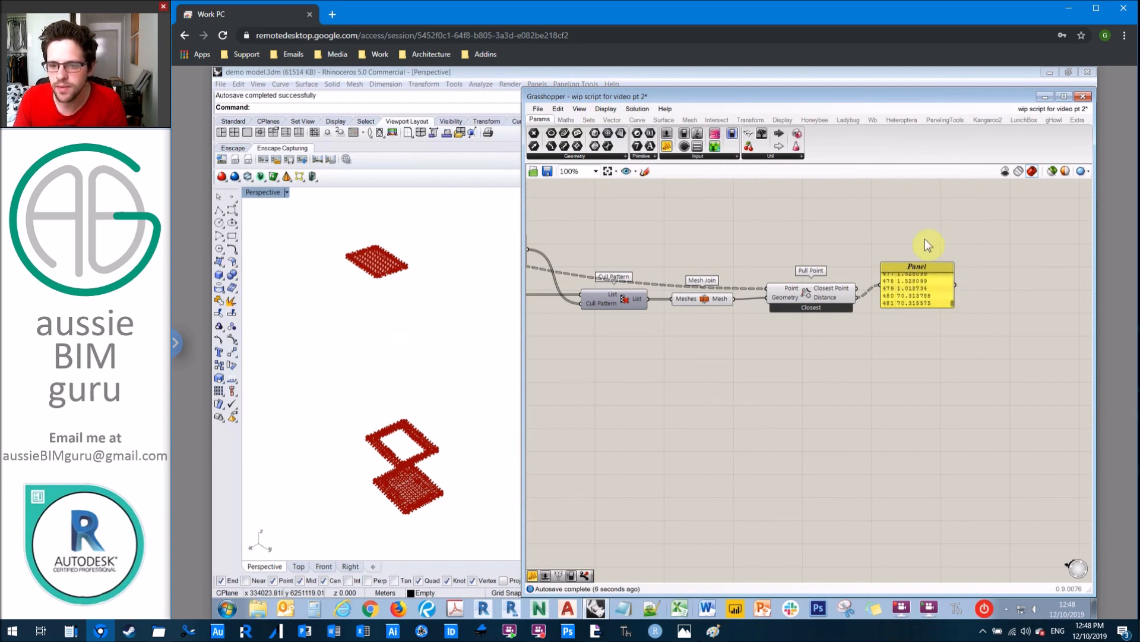
key(Delete)
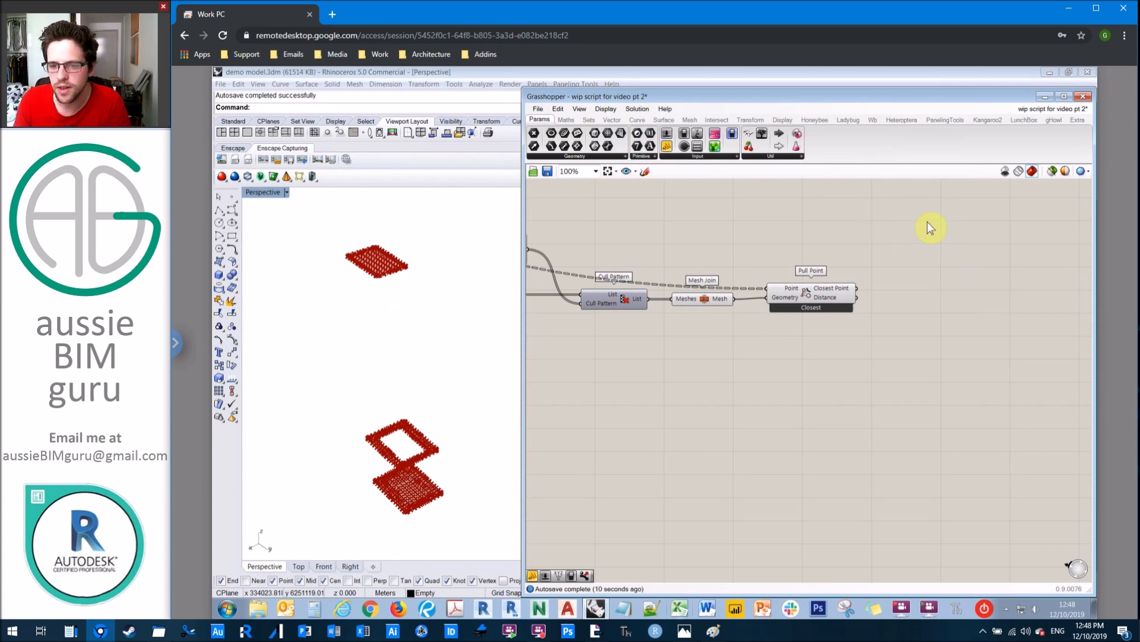
Add a Smaller Than component beside Pull Point and connect Pull Point's Distance output to its Second Number input.
scroll(952, 288, up, 3)
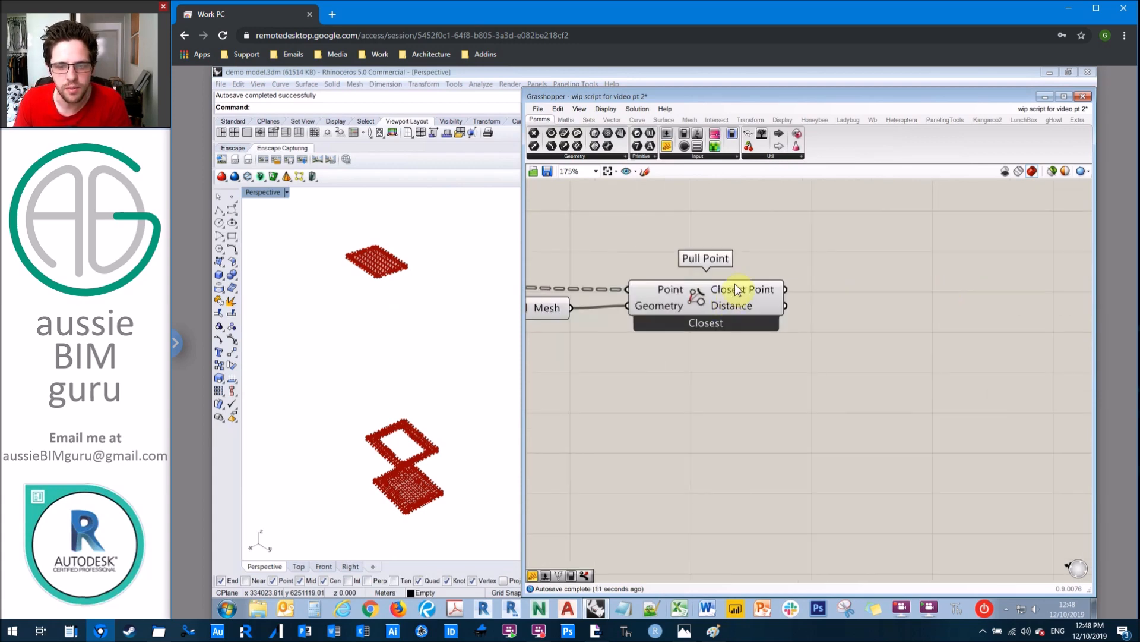
drag(736, 289, 748, 276)
click(836, 259)
double_click(866, 244)
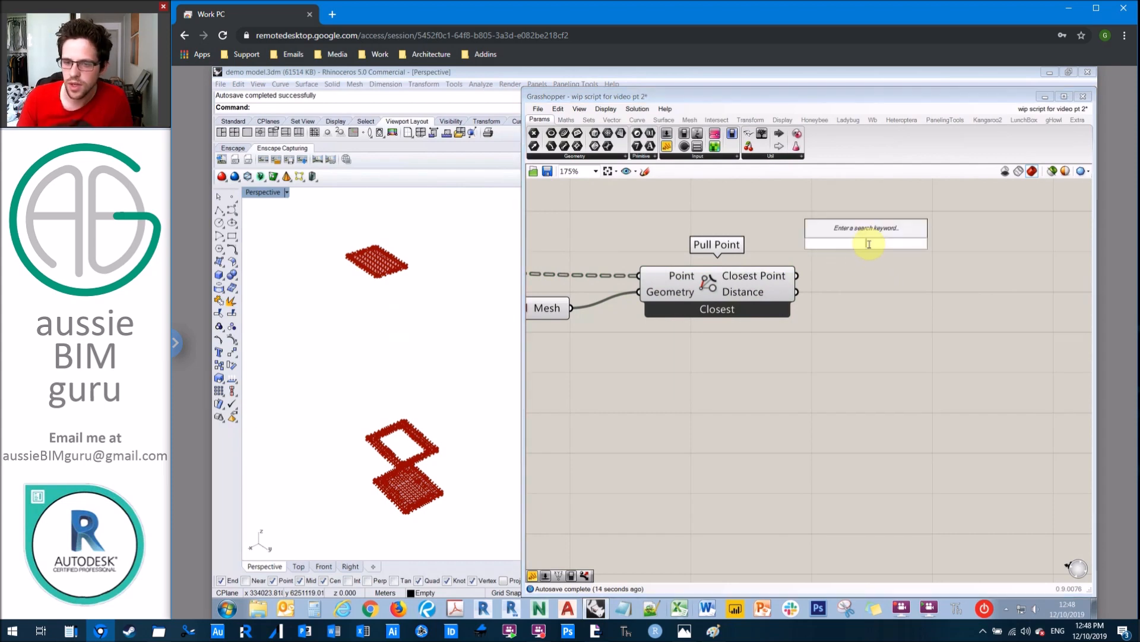
text(<)
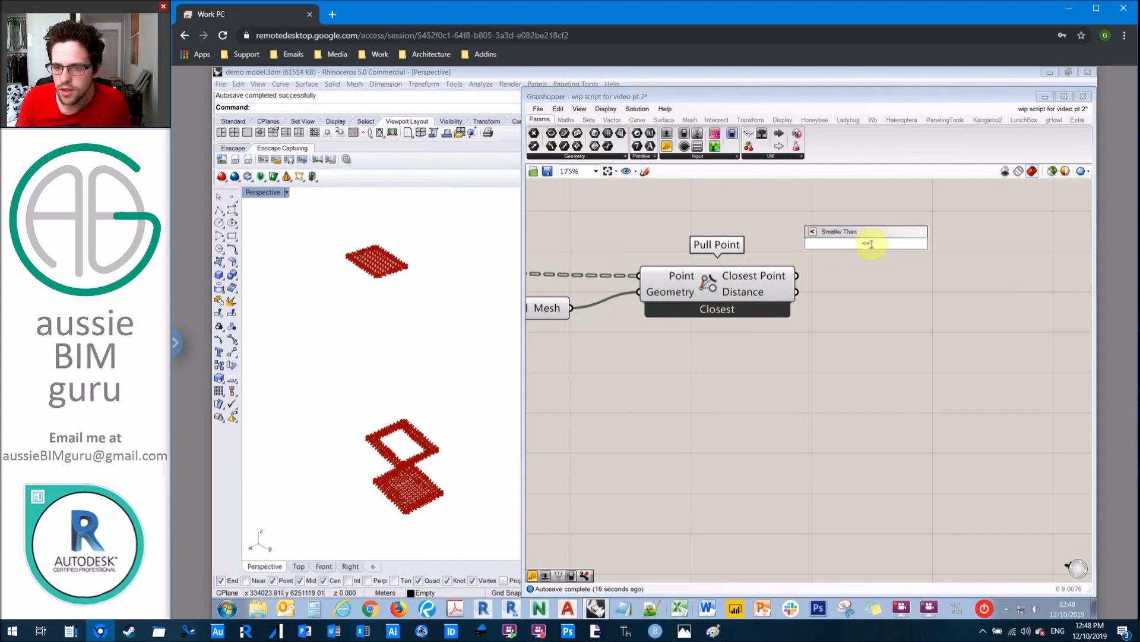
key(Return)
drag(874, 243, 979, 234)
click(832, 238)
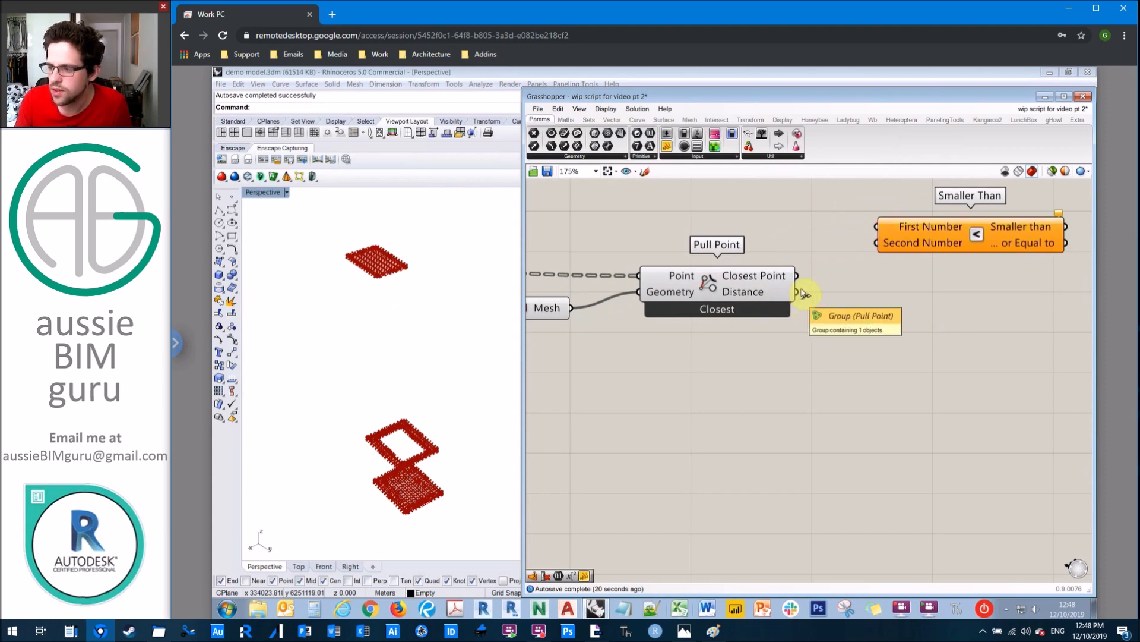
drag(797, 291, 878, 243)
Add an Expression component above Pull Point and set its expression to x*2.
right_drag(855, 237, 930, 351)
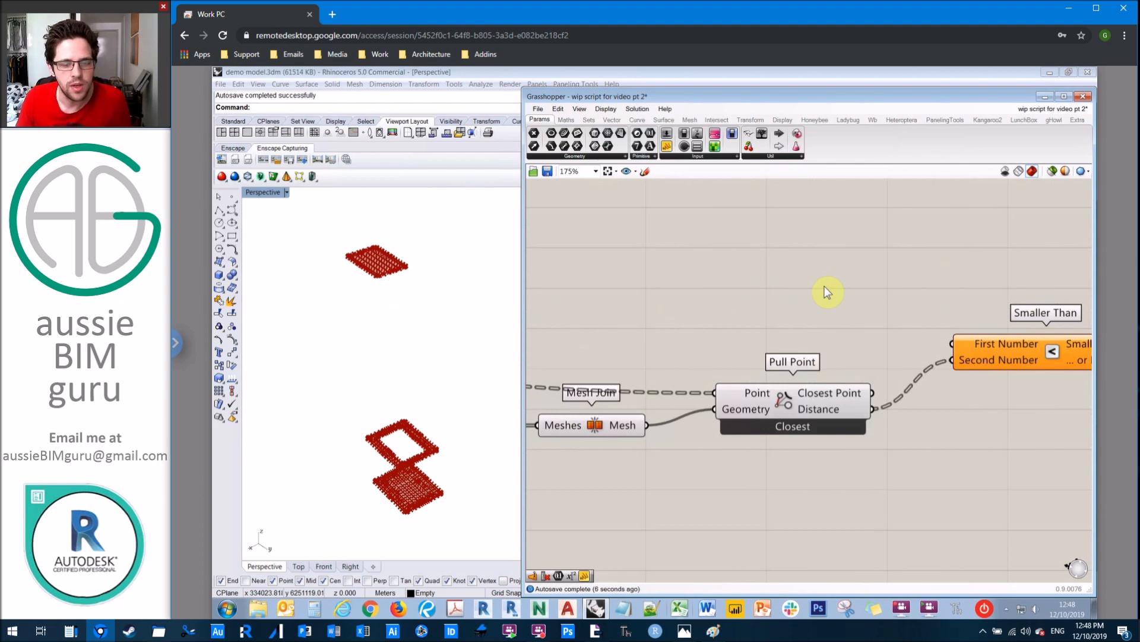
right_click(794, 272)
click(780, 273)
double_click(779, 274)
text(0)
key(BackSpace)
text(exprees)
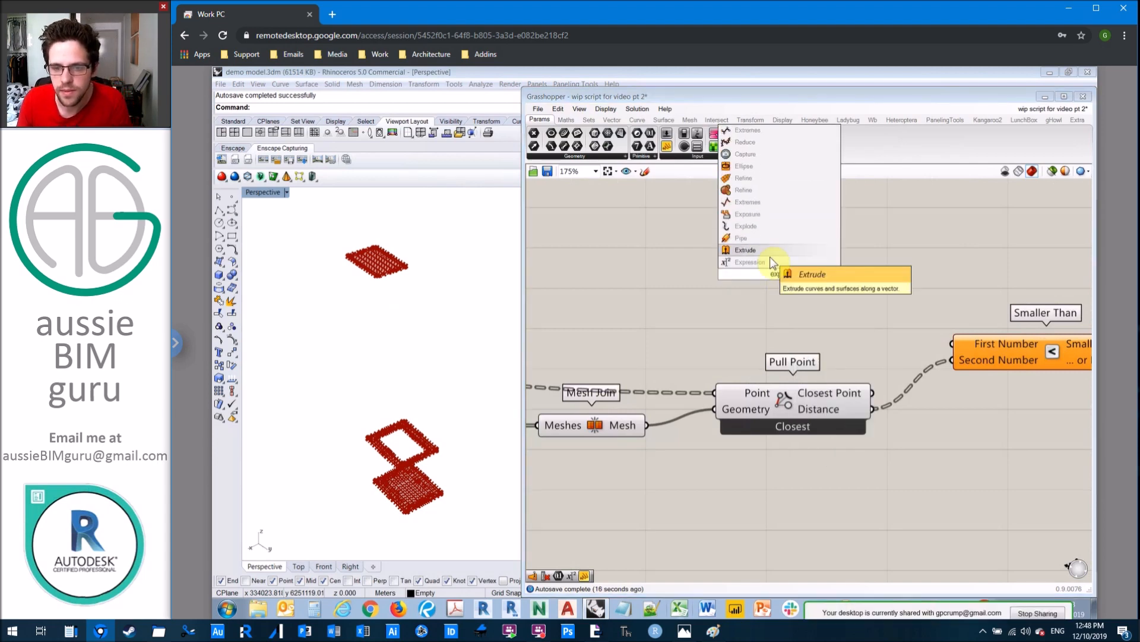
click(782, 261)
double_click(789, 269)
drag(751, 279, 519, 273)
text(x * 2)
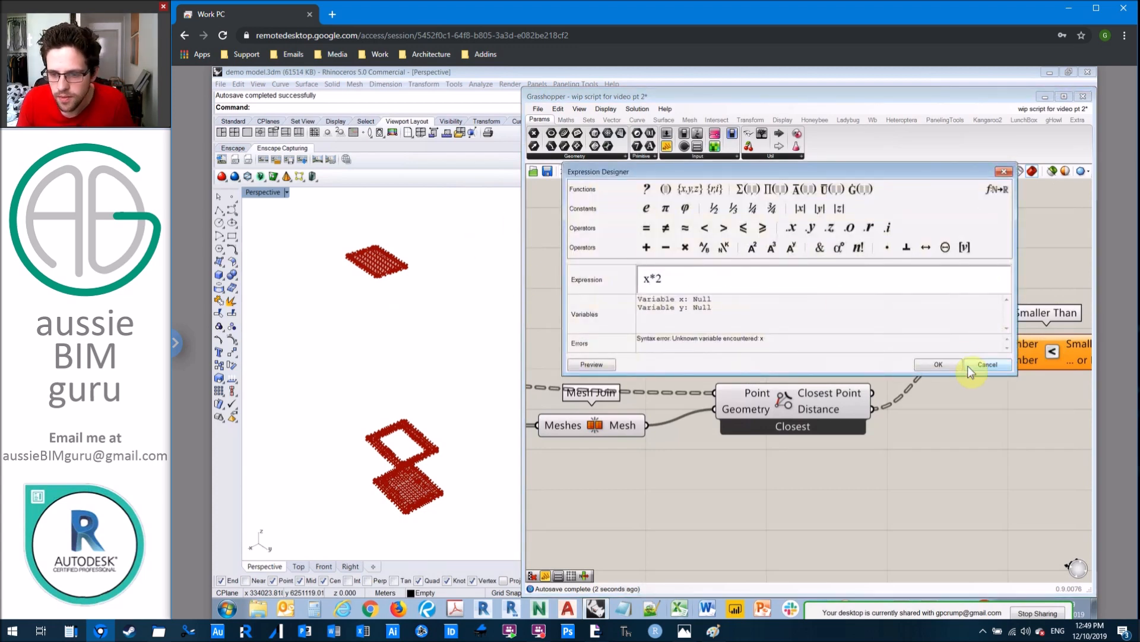
click(938, 364)
Remove the Variable y input from the x*2 Expression component and rename the remaining input to x.
scroll(729, 262, up, 2)
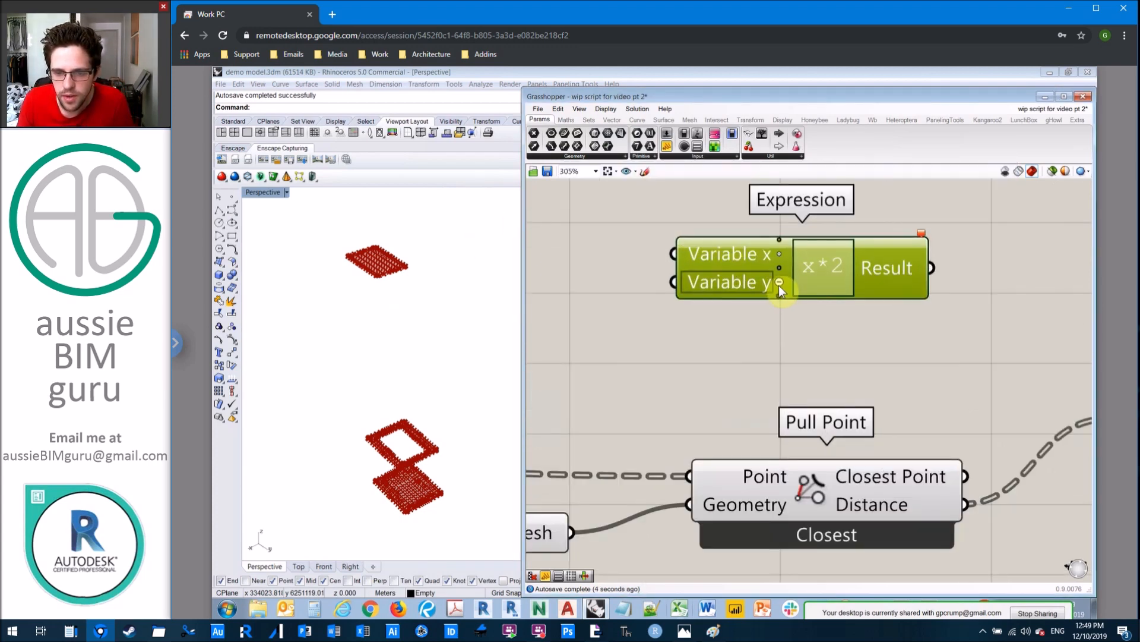
click(775, 283)
right_click(747, 266)
drag(798, 267, 653, 285)
text(x)
key(Return)
scroll(831, 269, down, 5)
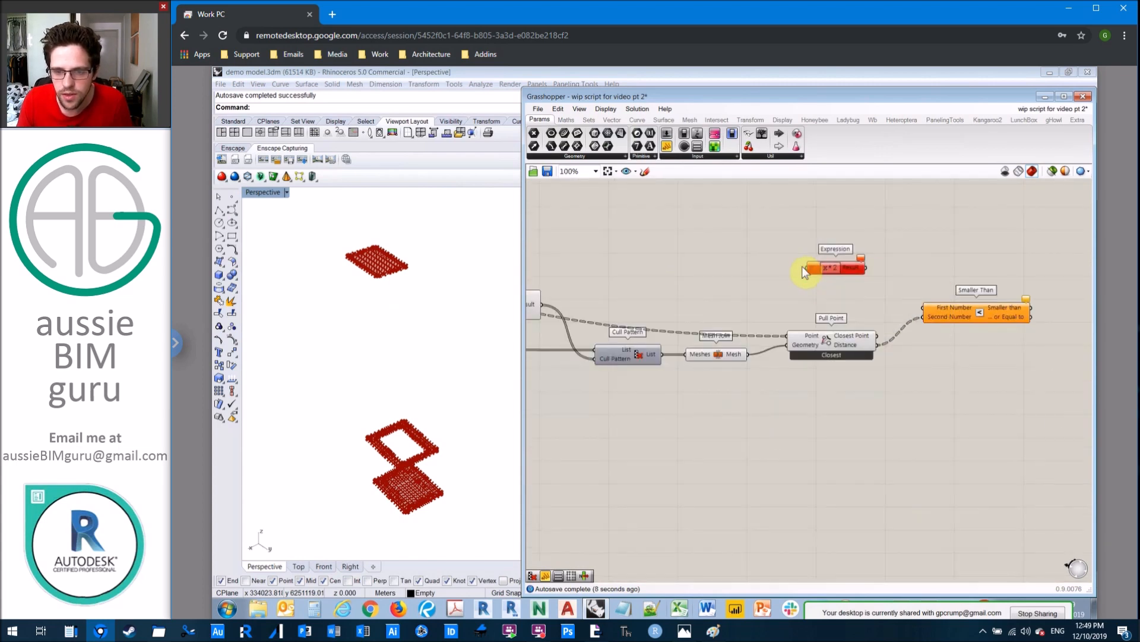
Connect the Distance from face slider to the Expression's x input and the Expression's Result to Smaller Than's First Number input.
drag(822, 267, 799, 364)
scroll(1010, 359, down, 6)
scroll(606, 274, up, 7)
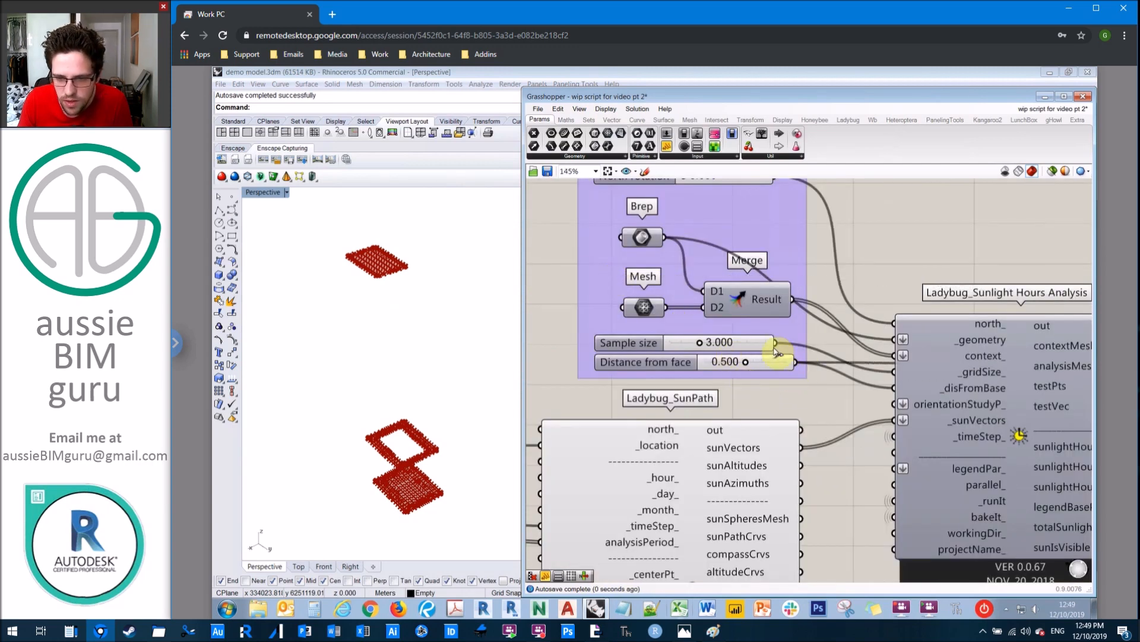
scroll(777, 349, down, 6)
right_drag(975, 315, 596, 235)
scroll(1028, 367, up, 5)
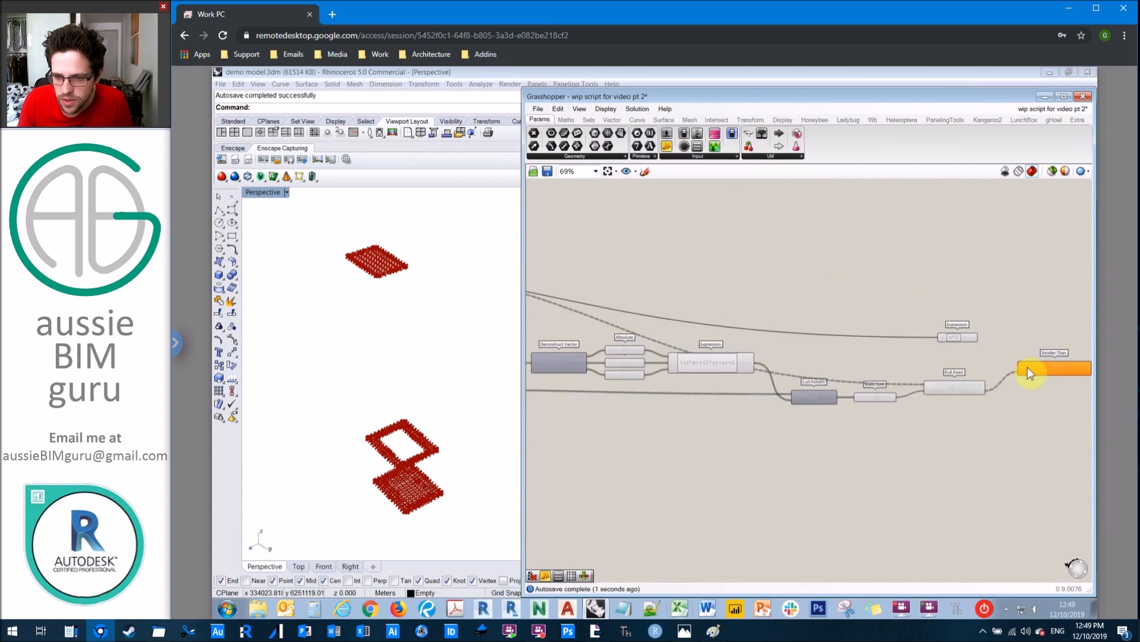
drag(931, 301, 1027, 372)
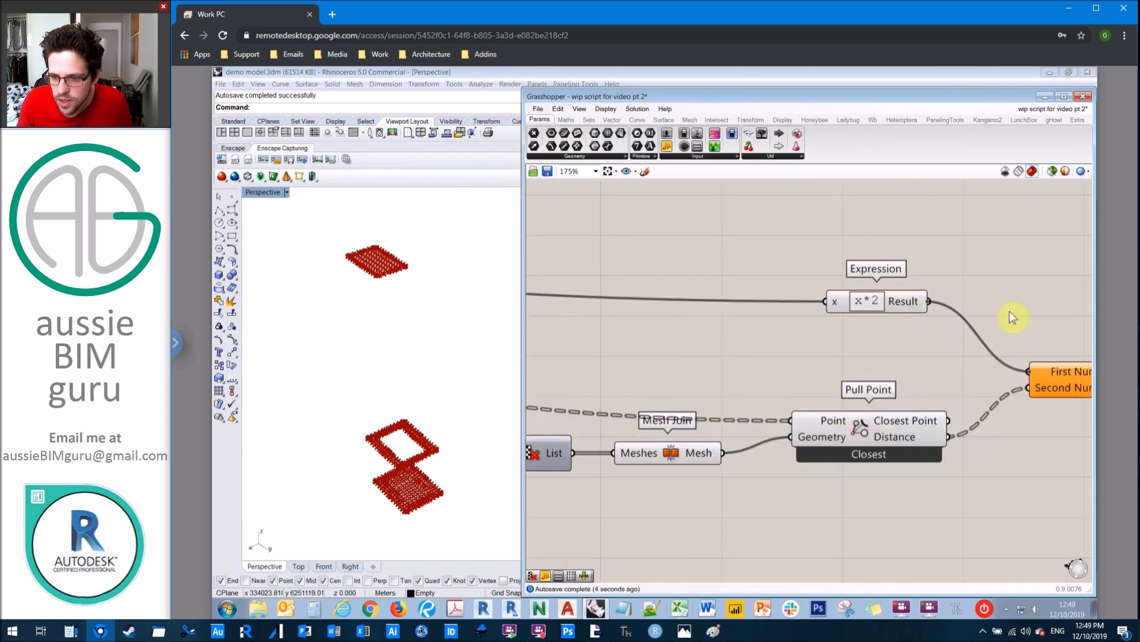
Add a Dispatch component beside Smaller Than and connect the Smaller than output to its Dispatch pattern input.
right_drag(909, 309, 698, 300)
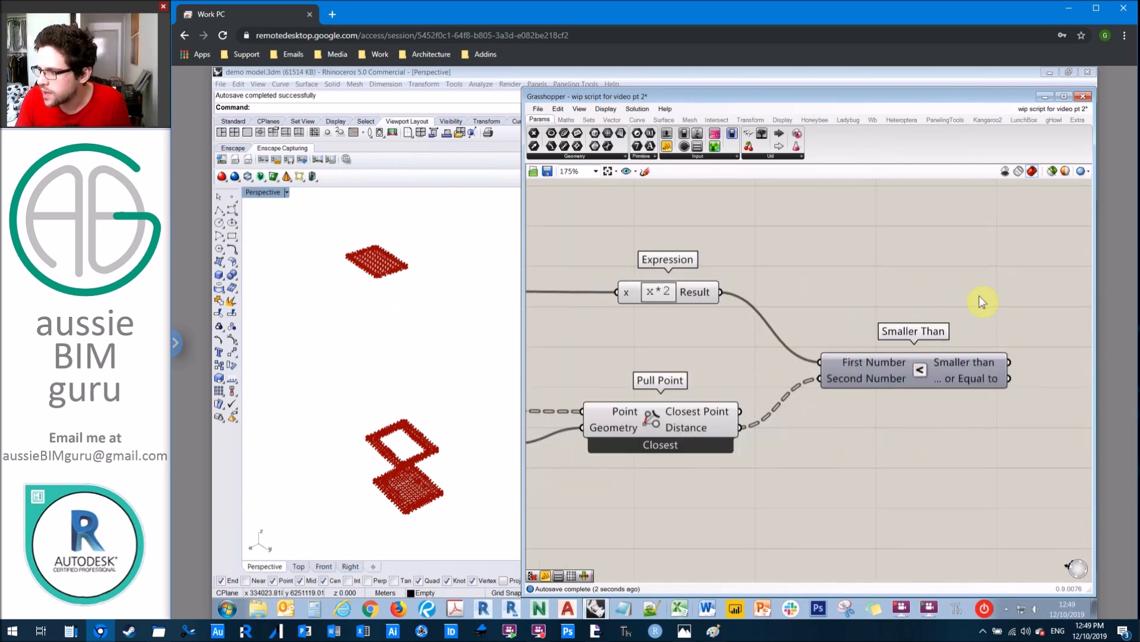
right_drag(1004, 273, 970, 260)
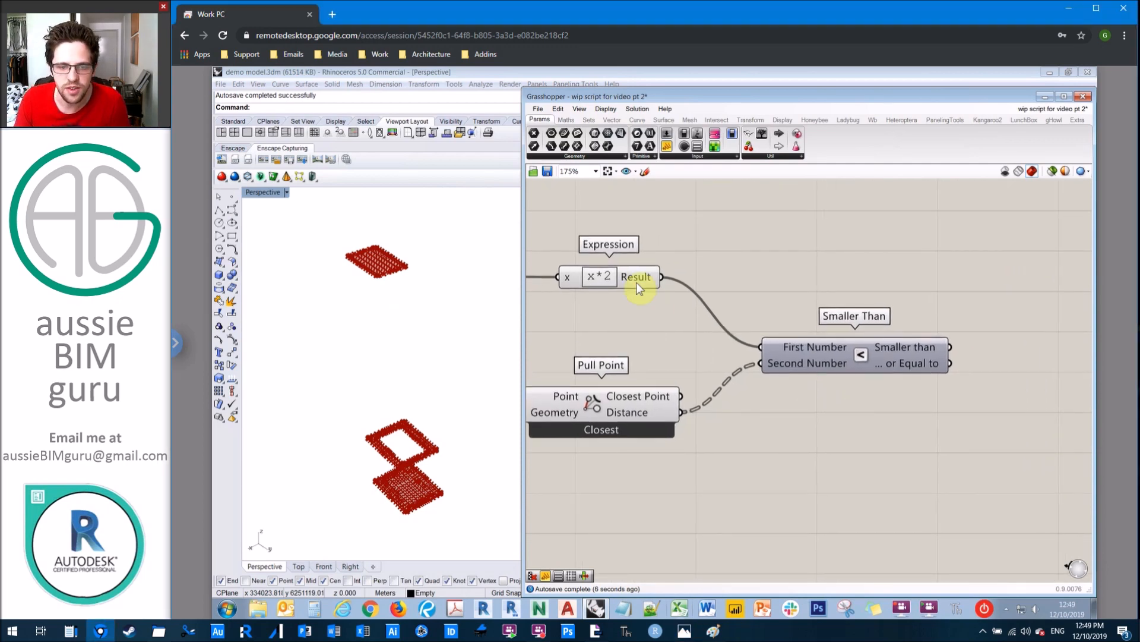
right_drag(733, 323, 687, 289)
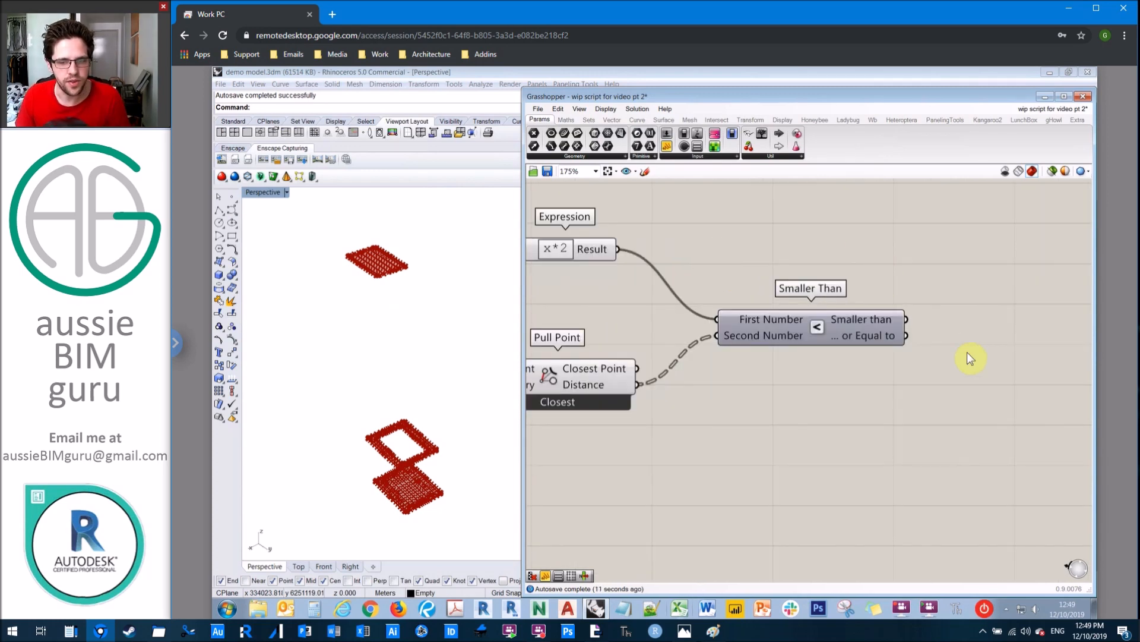
double_click(975, 325)
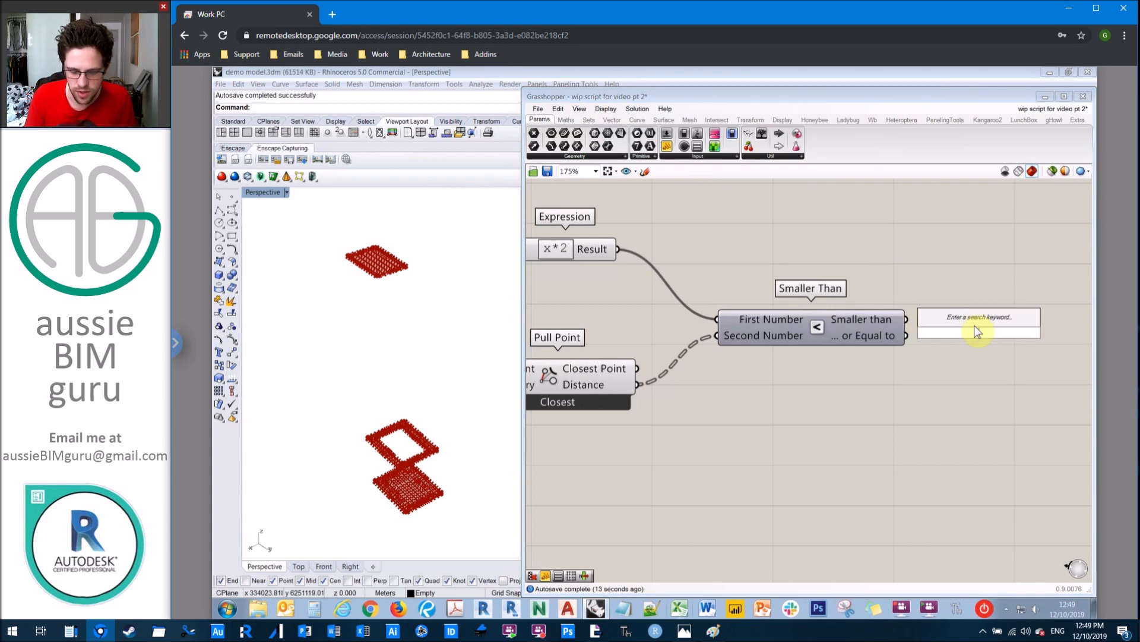
text(dispatch)
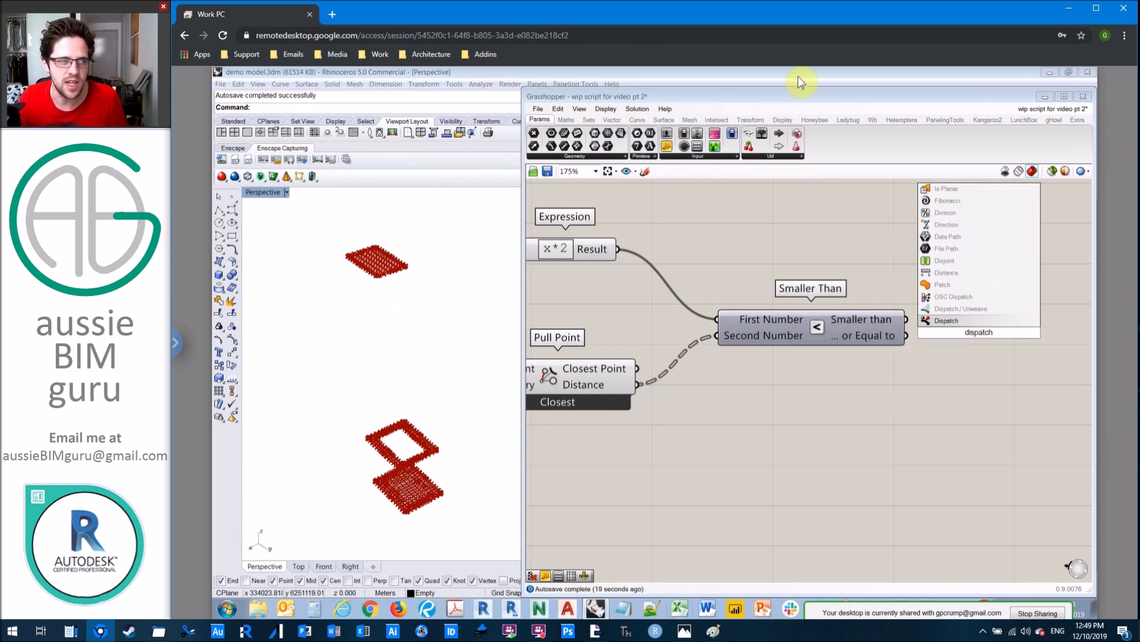
click(971, 320)
right_drag(982, 302, 919, 295)
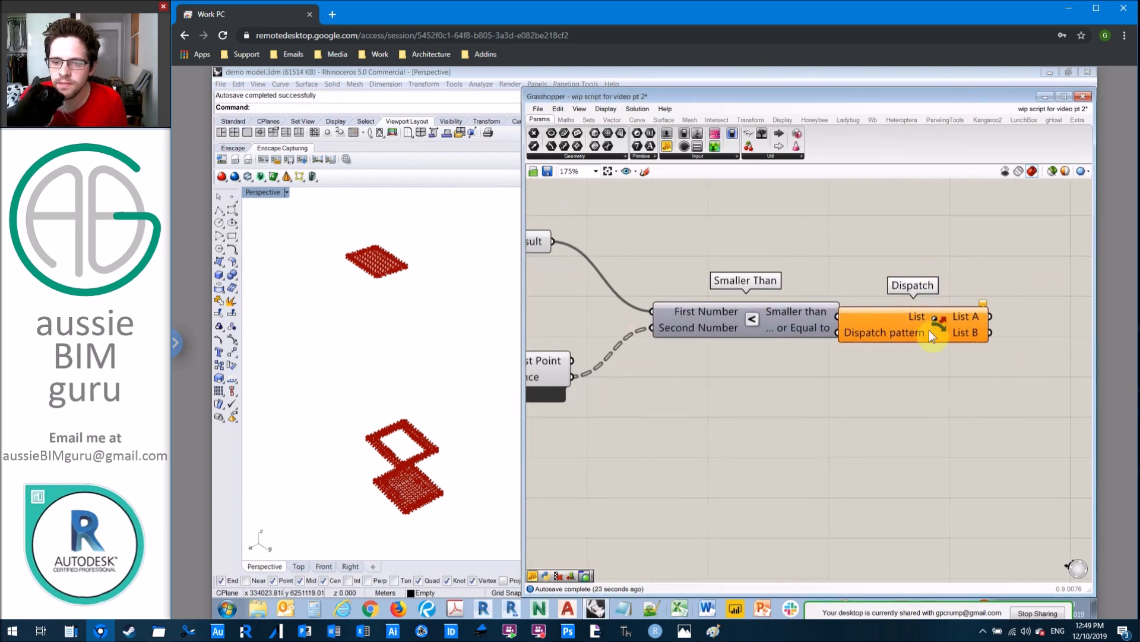
drag(929, 330, 1022, 331)
mouse_move(848, 312)
mouse_down()
mouse_move(939, 328)
mouse_move(888, 296)
mouse_move(894, 258)
mouse_move(808, 264)
mouse_move(920, 278)
mouse_move(733, 234)
mouse_move(700, 247)
mouse_move(830, 310)
mouse_up()
Connect the Sunlight Hours Analysis's testPts output to Dispatch's List input and select the Dispatch component to preview its points.
scroll(894, 258, down, 6)
scroll(921, 279, down, 4)
scroll(716, 243, up, 3)
scroll(702, 247, up, 5)
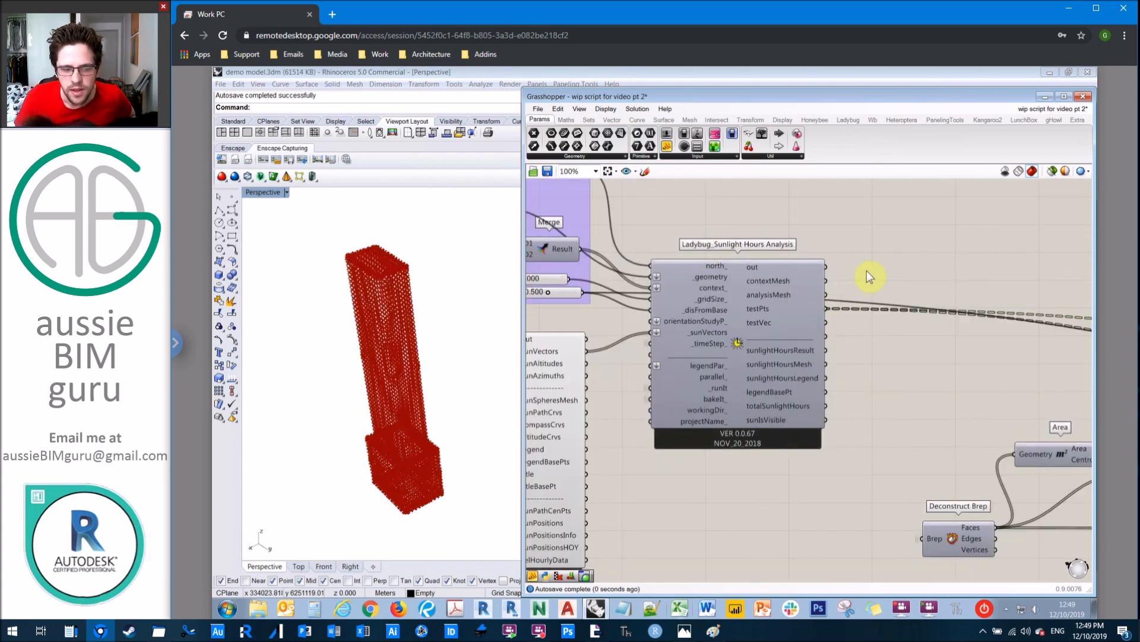
scroll(867, 271, down, 4)
right_drag(634, 281, 997, 289)
scroll(1001, 299, down, 5)
right_drag(699, 341, 743, 331)
scroll(743, 330, up, 5)
scroll(707, 301, up, 4)
right_drag(803, 257, 851, 253)
click(925, 306)
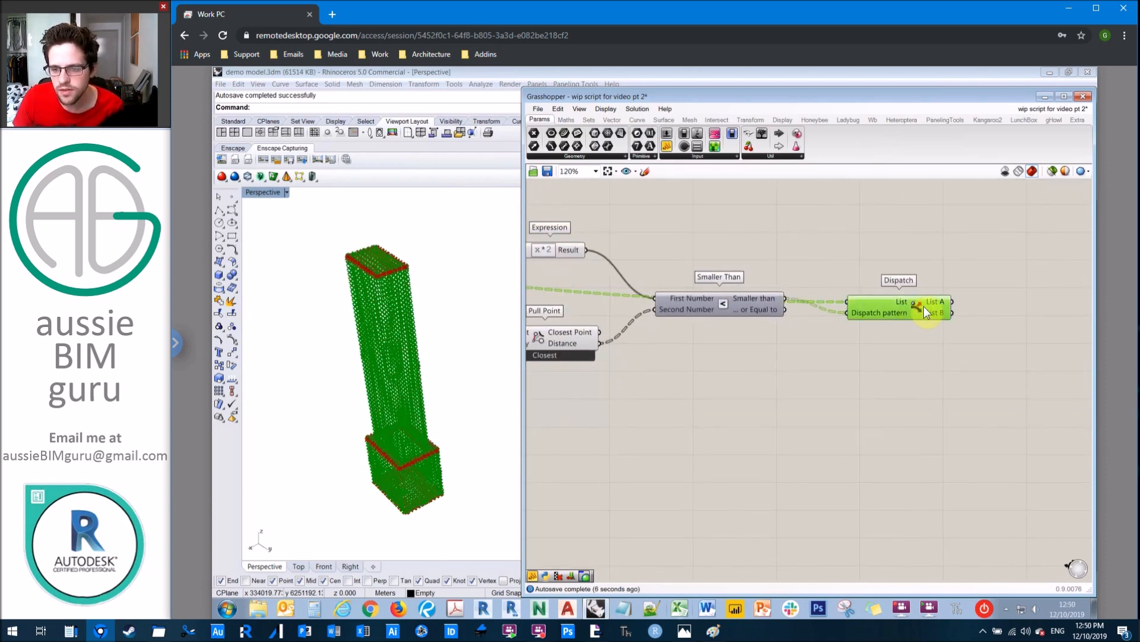
Turn off the previews of the Dispatch, Pull Point and Mesh Join components.
right_click(924, 305)
click(954, 327)
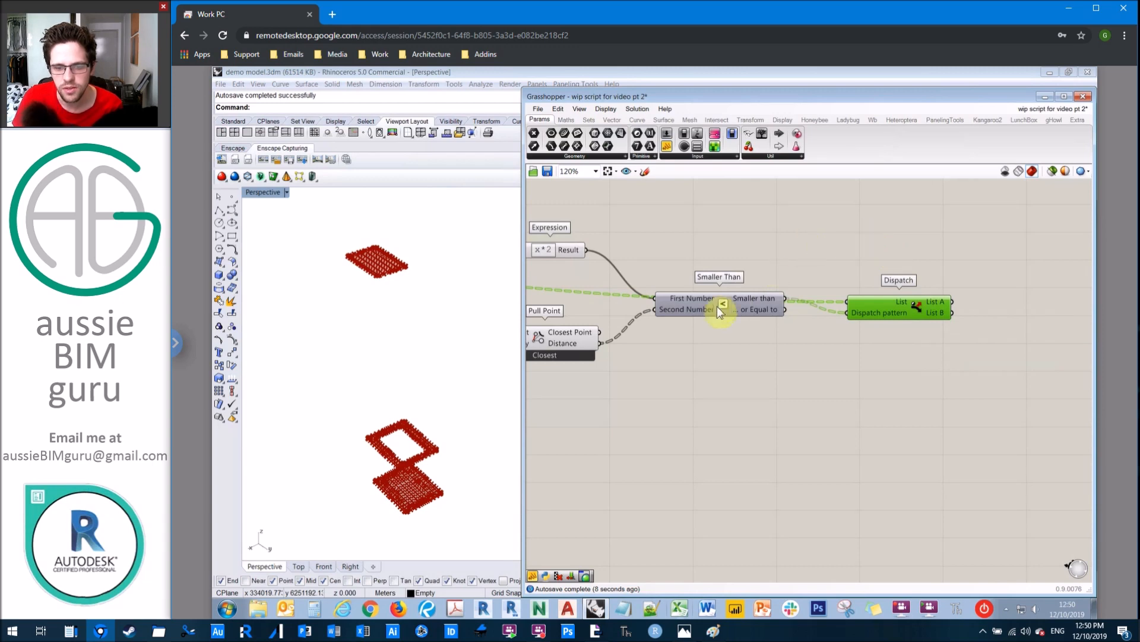
right_drag(540, 341, 717, 326)
click(715, 323)
right_click(715, 324)
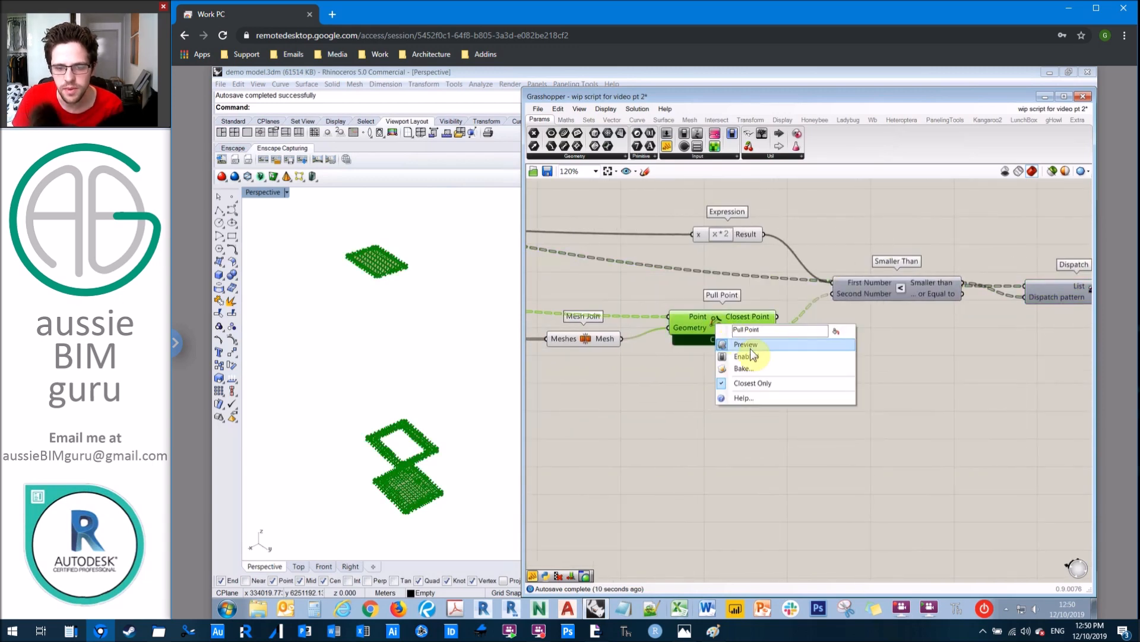
click(750, 347)
click(590, 338)
right_click(591, 337)
Add a Custom Preview component beside Dispatch and connect Dispatch's List B output to its Geometry input.
right_drag(892, 376, 574, 384)
right_drag(877, 353, 826, 355)
scroll(832, 304, up, 3)
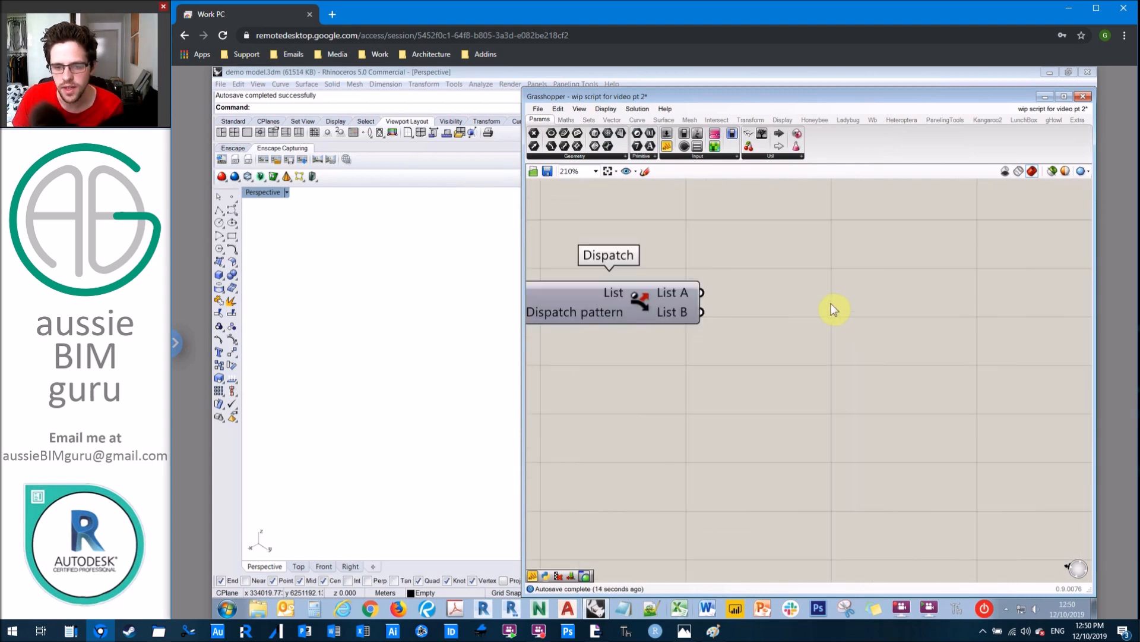
double_click(811, 298)
text(custom)
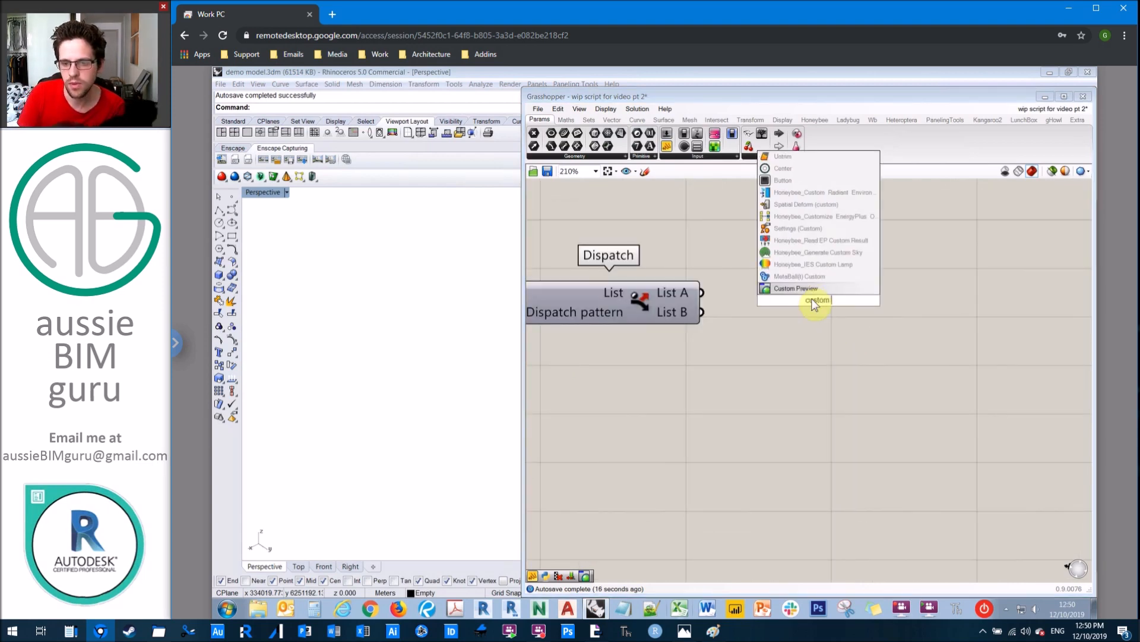
click(809, 288)
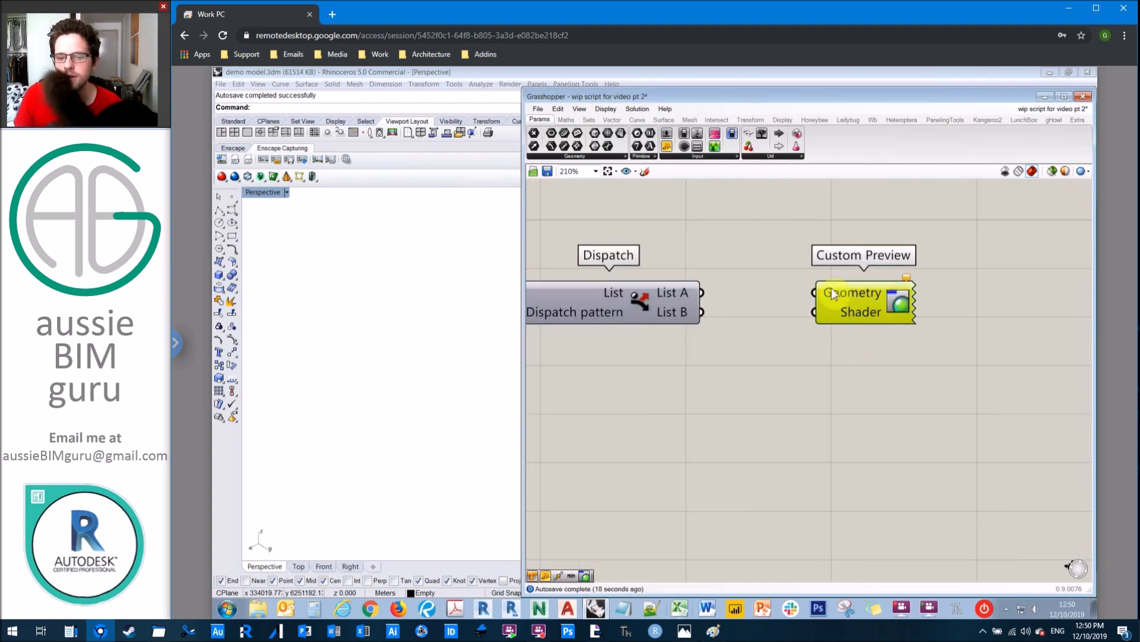
drag(703, 312, 815, 292)
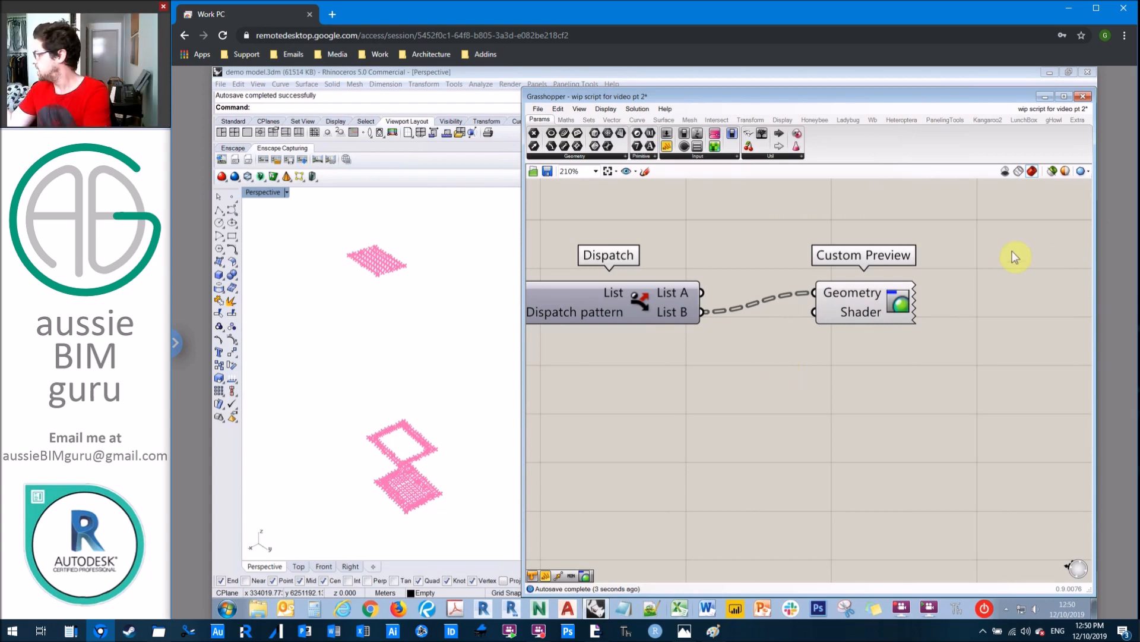
Feed Custom Preview's Geometry from Dispatch's List A instead, move the component lower and turn off its preview.
drag(704, 297, 813, 292)
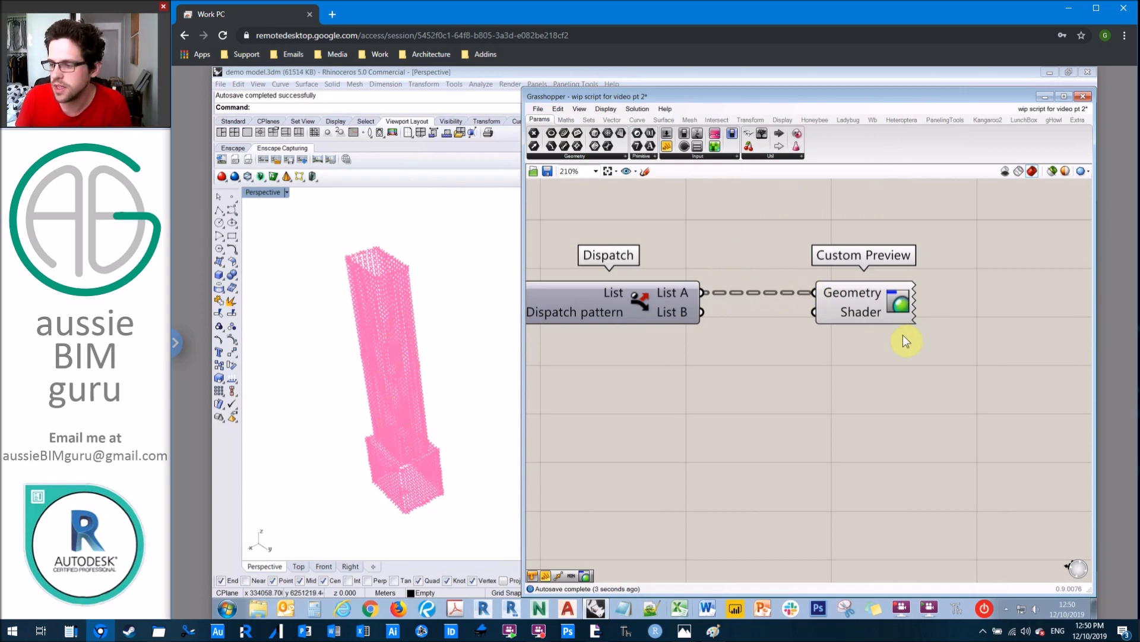
drag(864, 293, 868, 401)
right_click(868, 401)
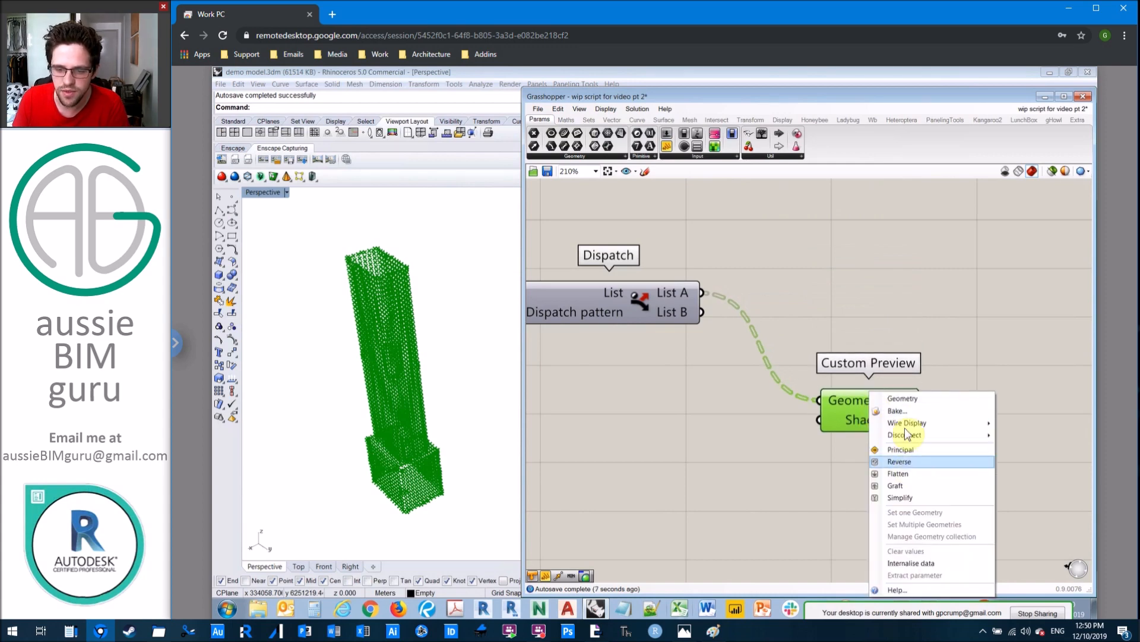
click(861, 406)
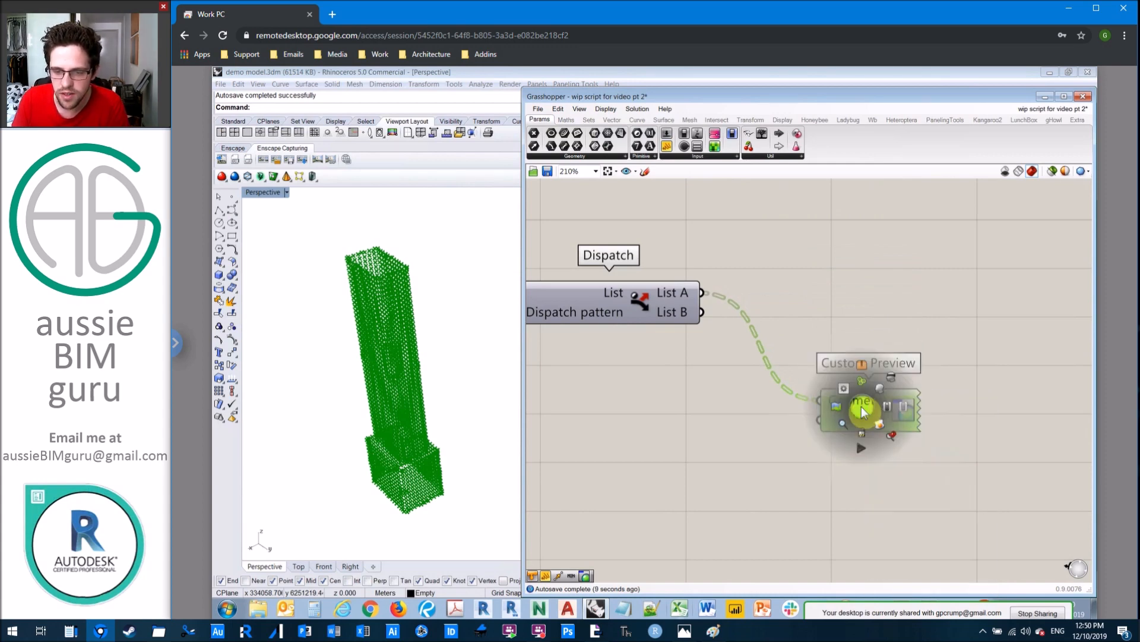
click(914, 316)
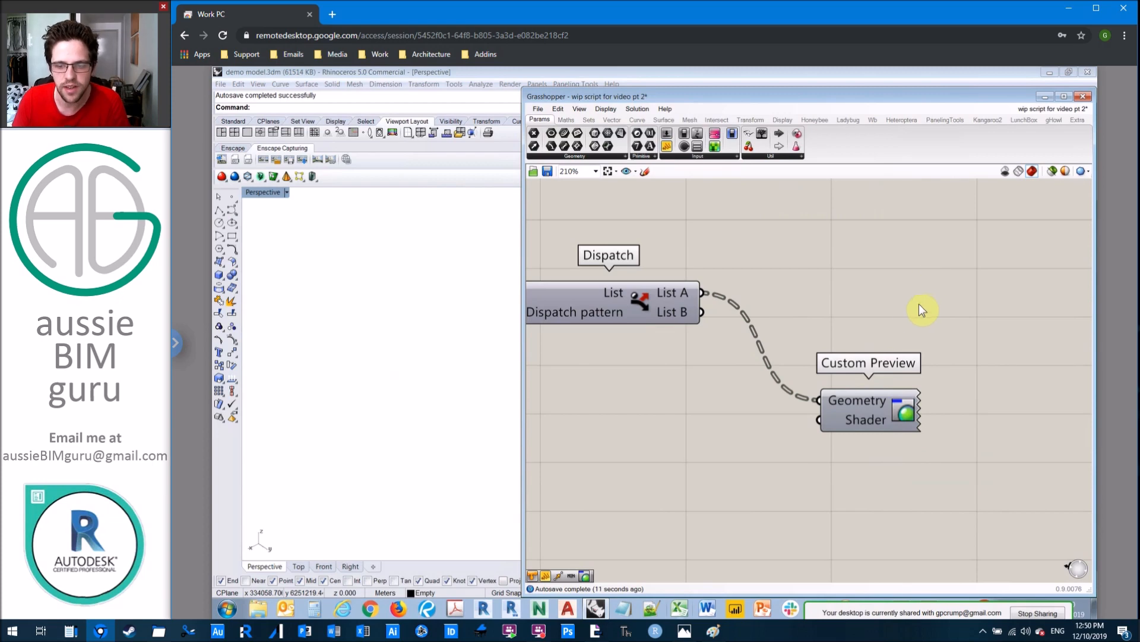
Move the Dispatch component up slightly, duplicate it with its connections, and place the copy above the original.
scroll(900, 319, down, 4)
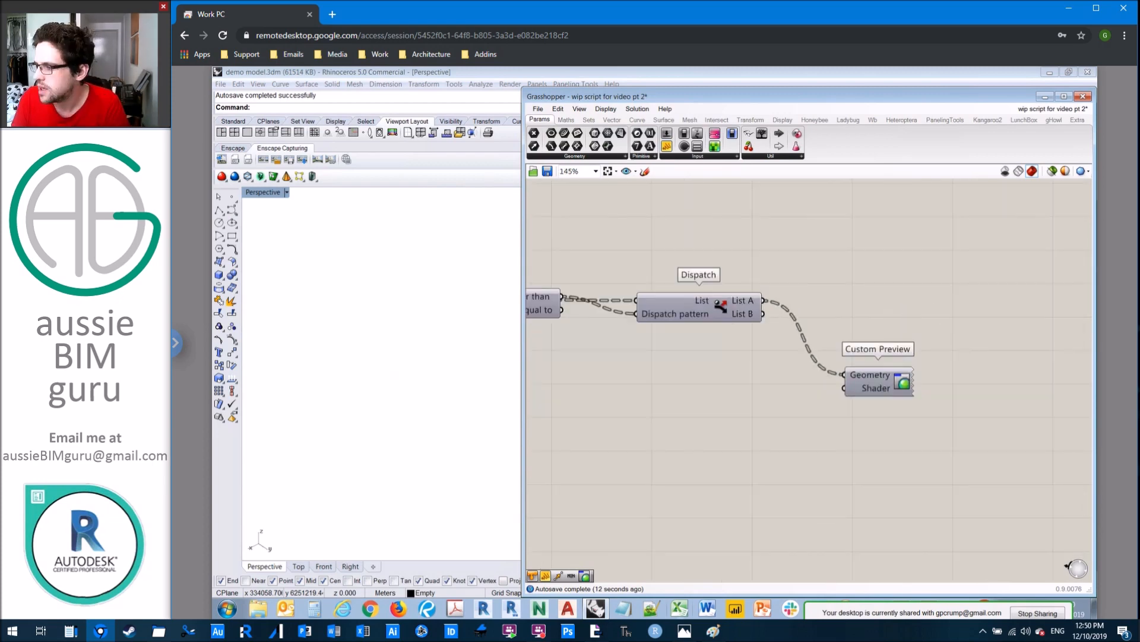
key(alt+Tab)
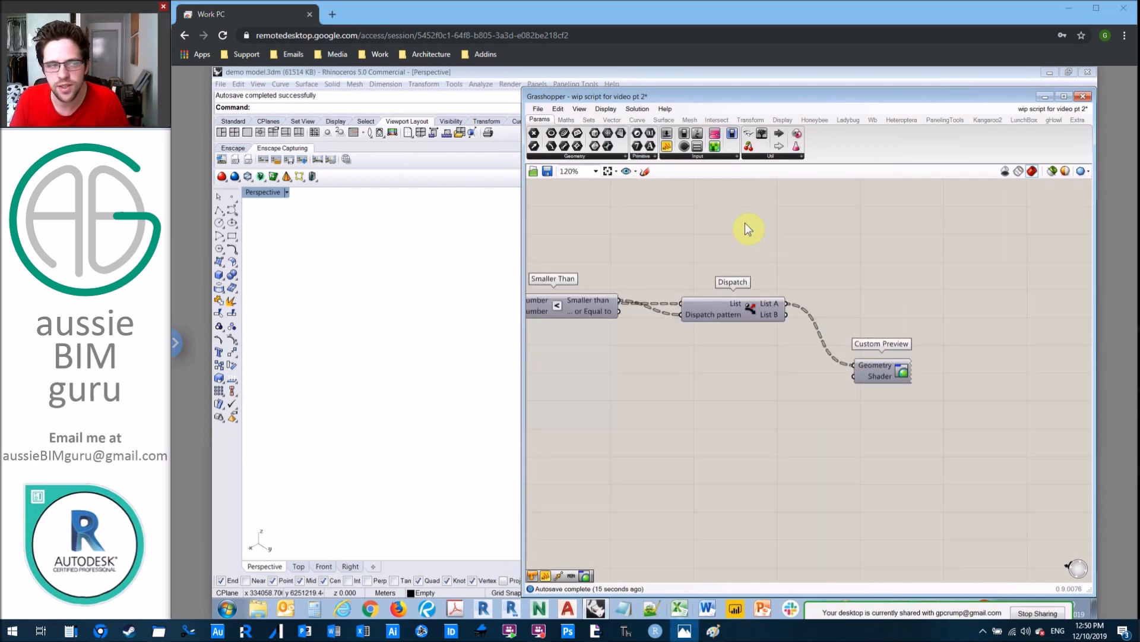
right_click(734, 234)
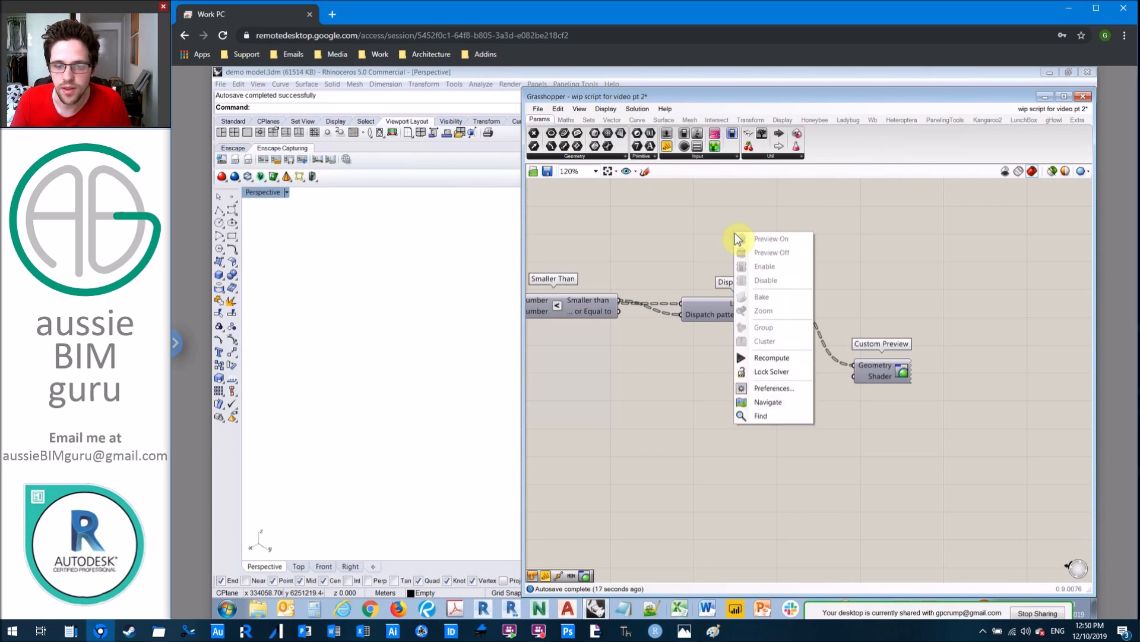
click(692, 214)
right_drag(747, 215, 804, 258)
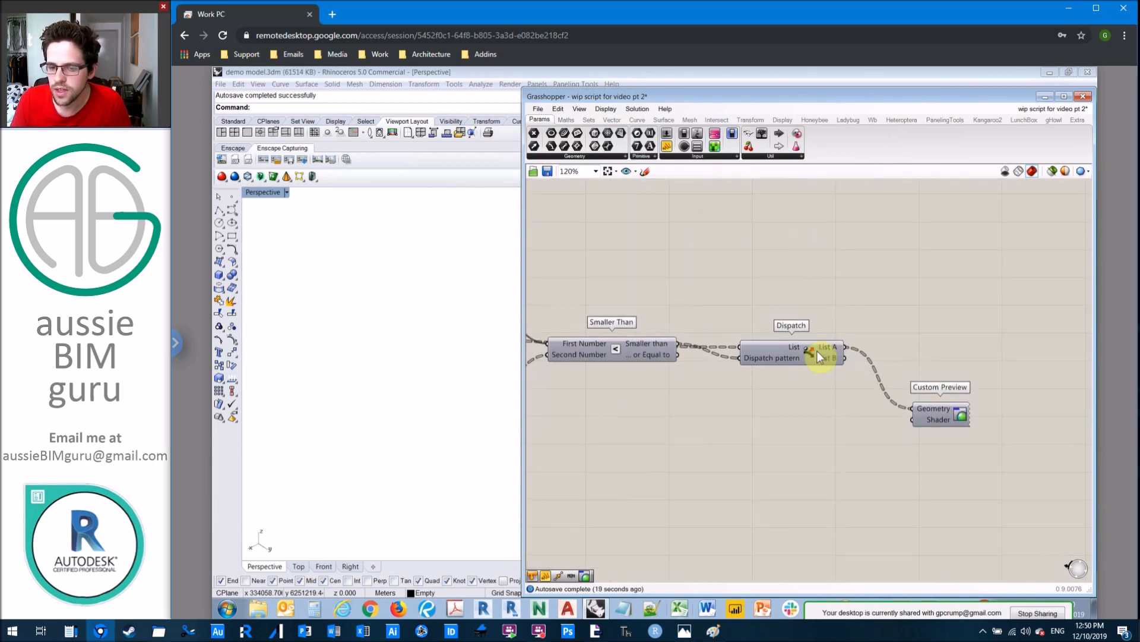
drag(811, 355, 815, 299)
key(ctrl+c)
key(ctrl+v)
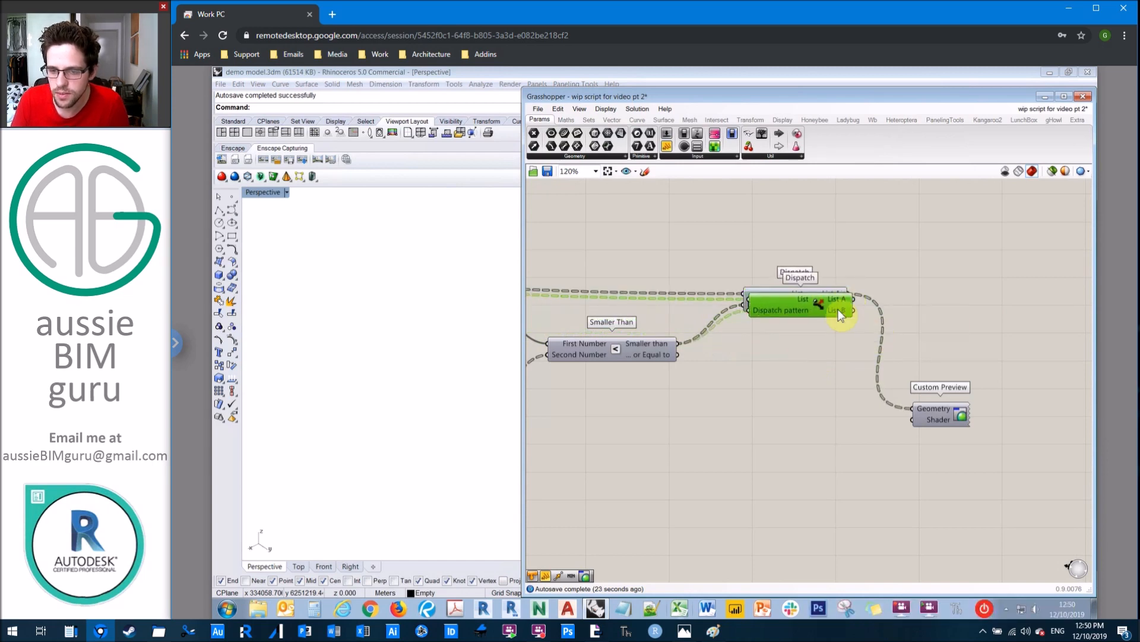
drag(832, 304, 825, 217)
scroll(921, 258, down, 2)
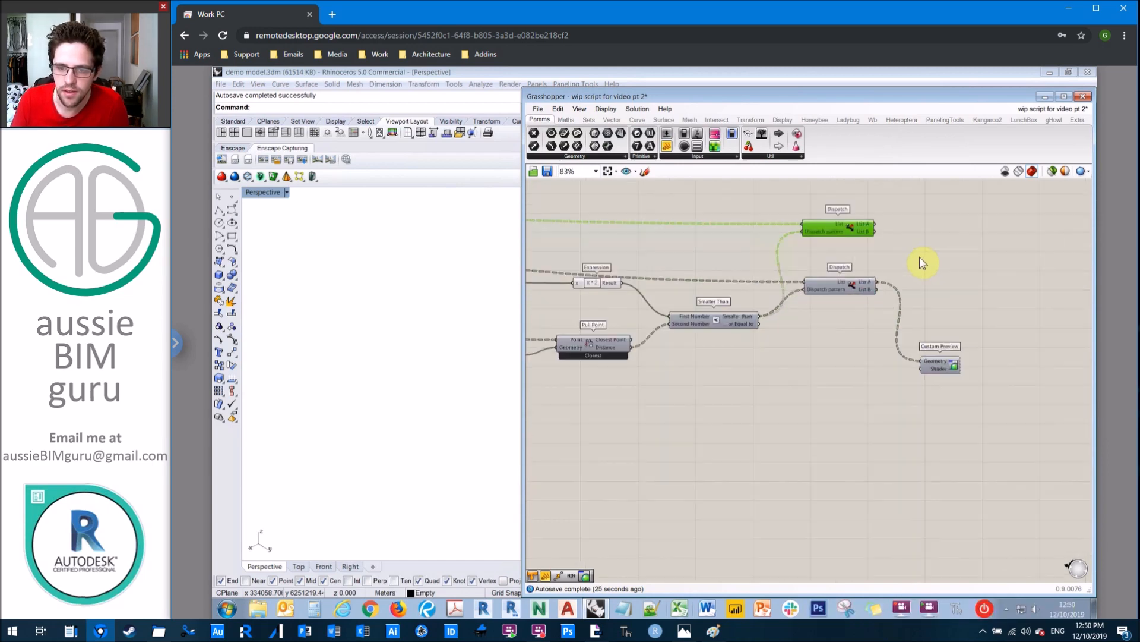
right_drag(920, 258, 1050, 286)
right_drag(649, 265, 1037, 271)
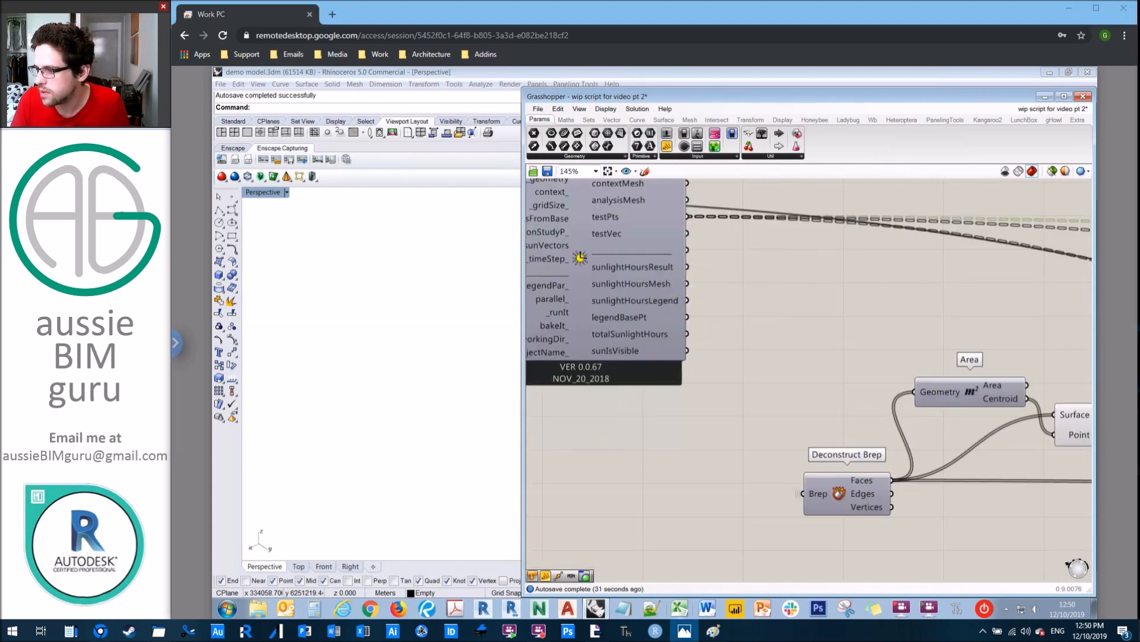
click(719, 241)
mouse_move(632, 271)
drag(716, 144, 816, 289)
click(774, 265)
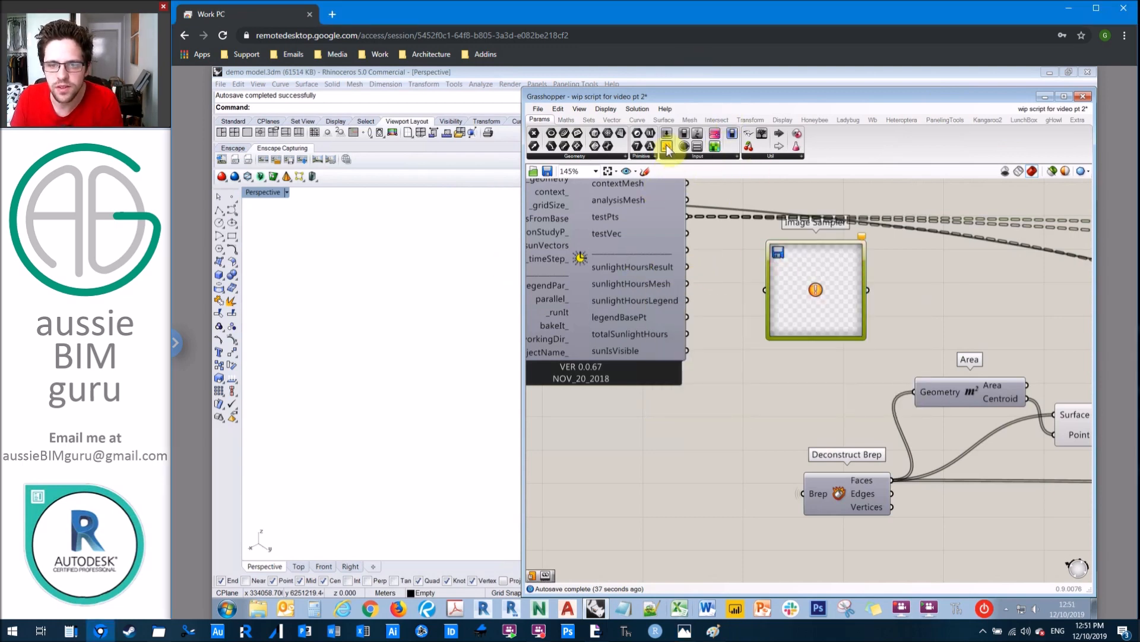
key(Delete)
Check the sunlightHoursResult output of the Sunlight Hours Analysis in a temporary Panel, and delete the Panel.
drag(682, 146, 803, 273)
drag(683, 268, 749, 274)
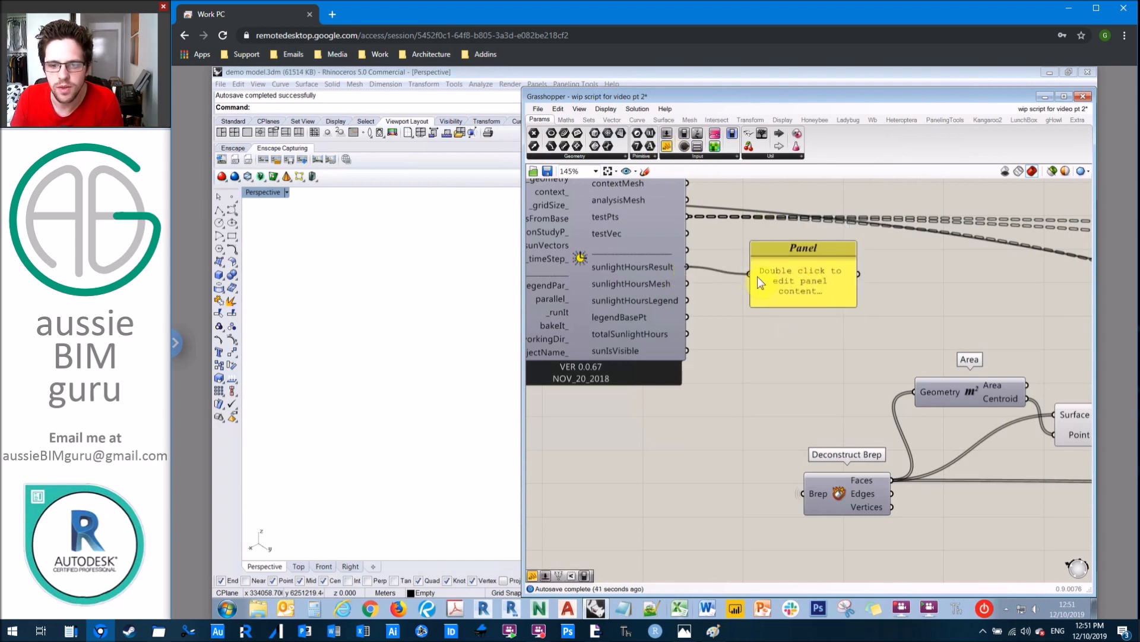
drag(854, 260, 854, 305)
click(840, 280)
key(Delete)
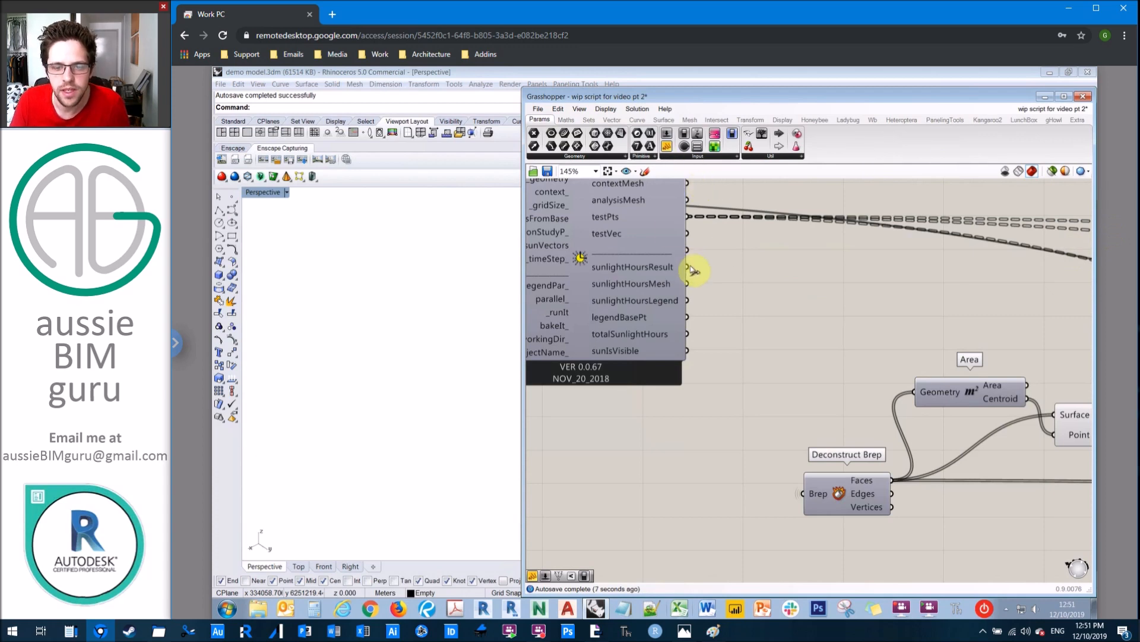
Flatten the Sunlight Hours Analysis's sunlightHoursResult output and save the definition.
click(667, 266)
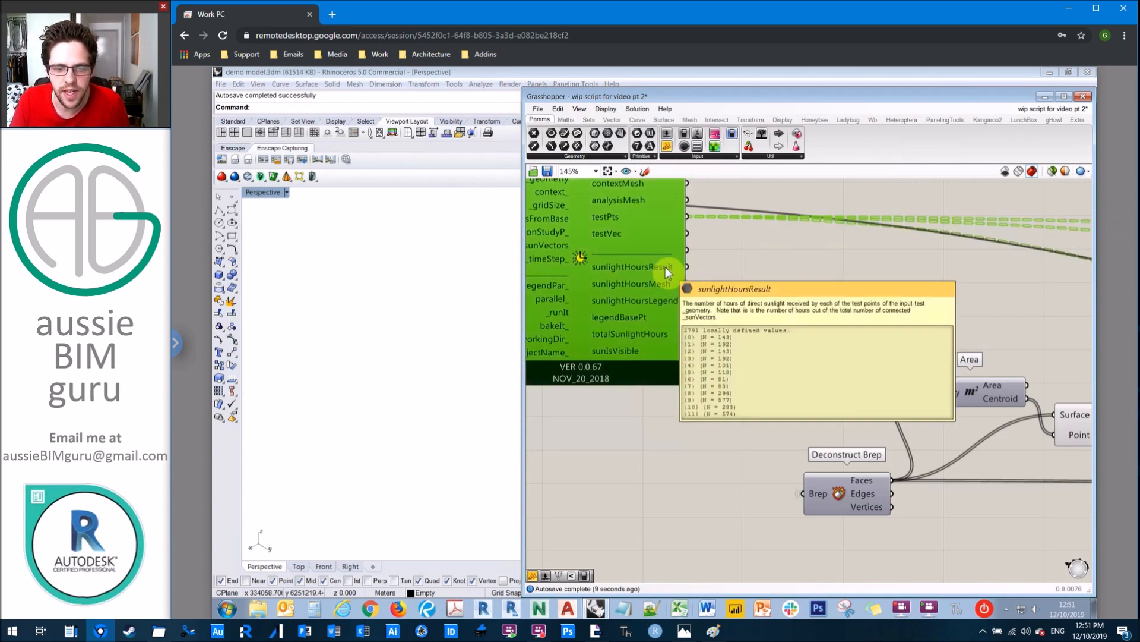
right_click(665, 266)
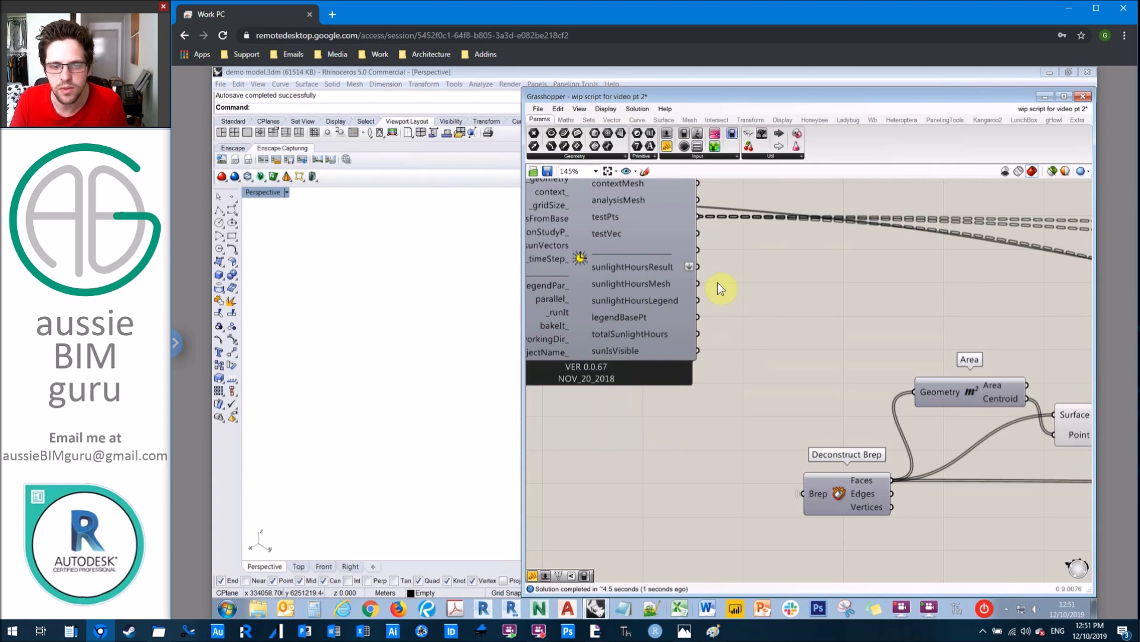
key(ctrl+s)
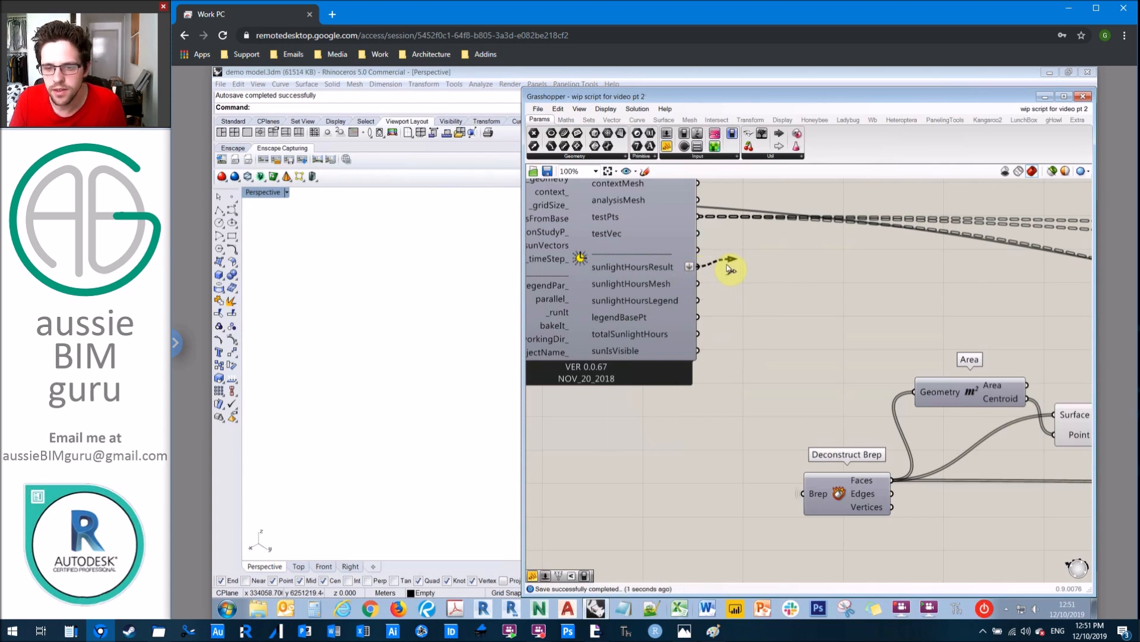
Connect the flattened sunlightHoursResult output to the List input of the copied Dispatch component.
scroll(725, 263, down, 4)
drag(671, 261, 944, 286)
scroll(669, 260, down, 4)
scroll(1042, 255, up, 1)
scroll(797, 247, up, 5)
scroll(1012, 256, up, 2)
right_drag(940, 233, 797, 234)
right_drag(949, 253, 831, 254)
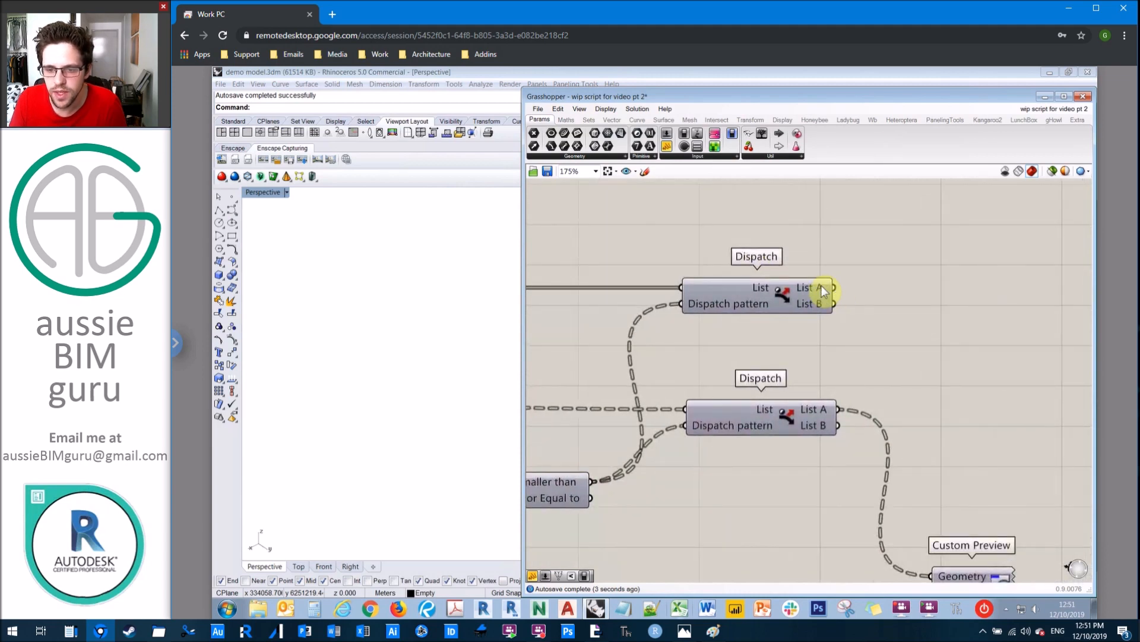
mouse_move(822, 305)
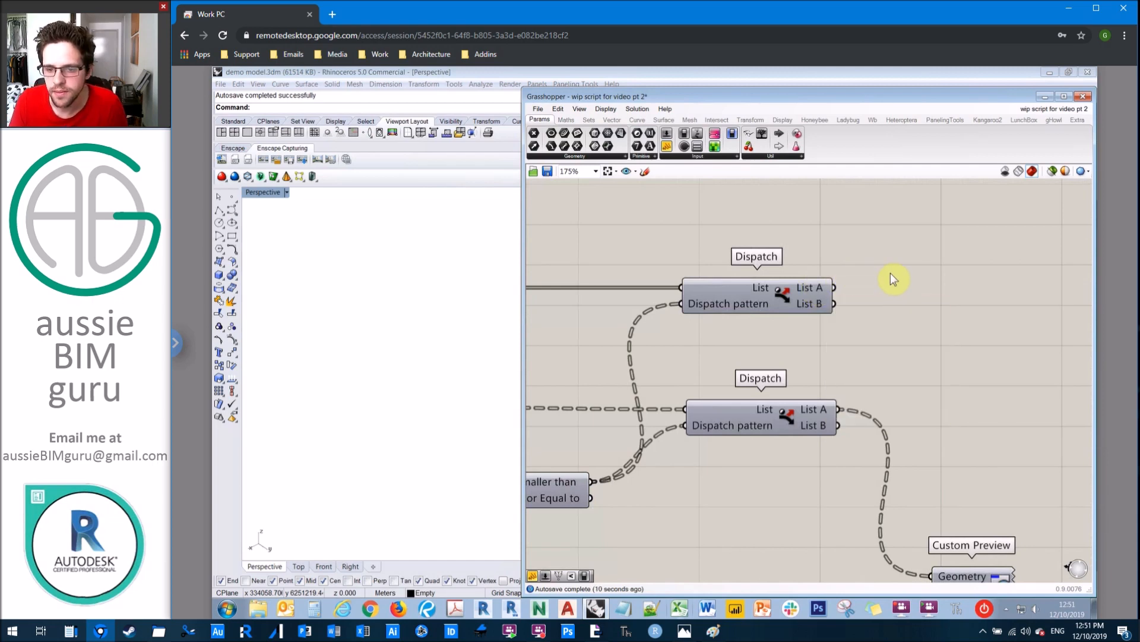
right_drag(937, 330, 893, 332)
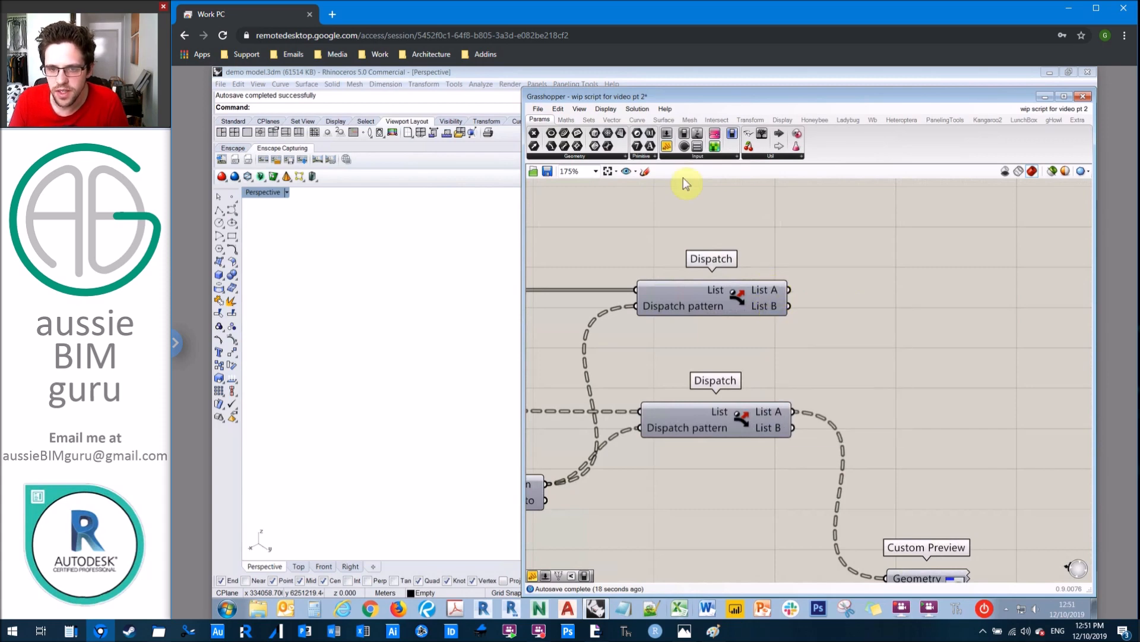
click(715, 146)
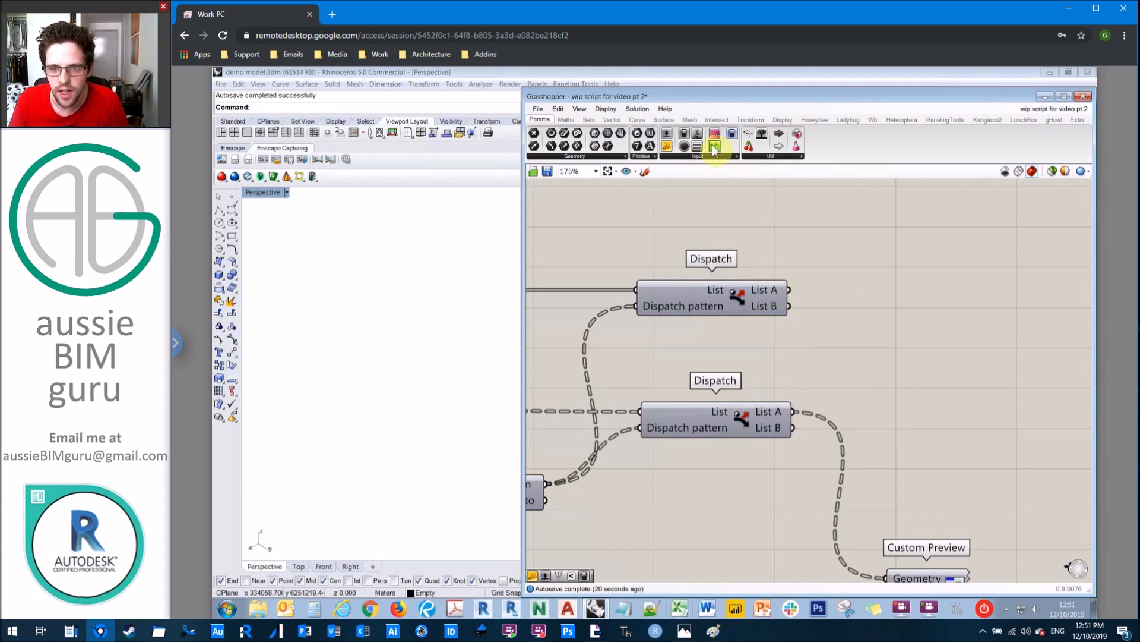
click(933, 259)
click(944, 232)
key(Delete)
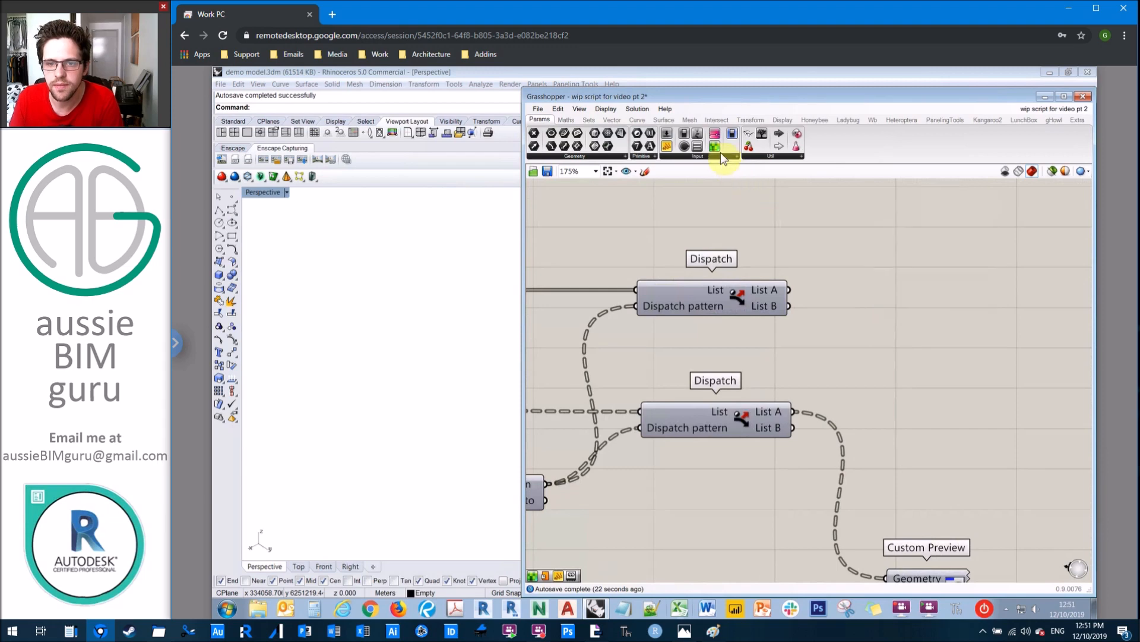
Inspect the copied Dispatch's List A values in a temporary Panel, and delete the Panel.
click(667, 145)
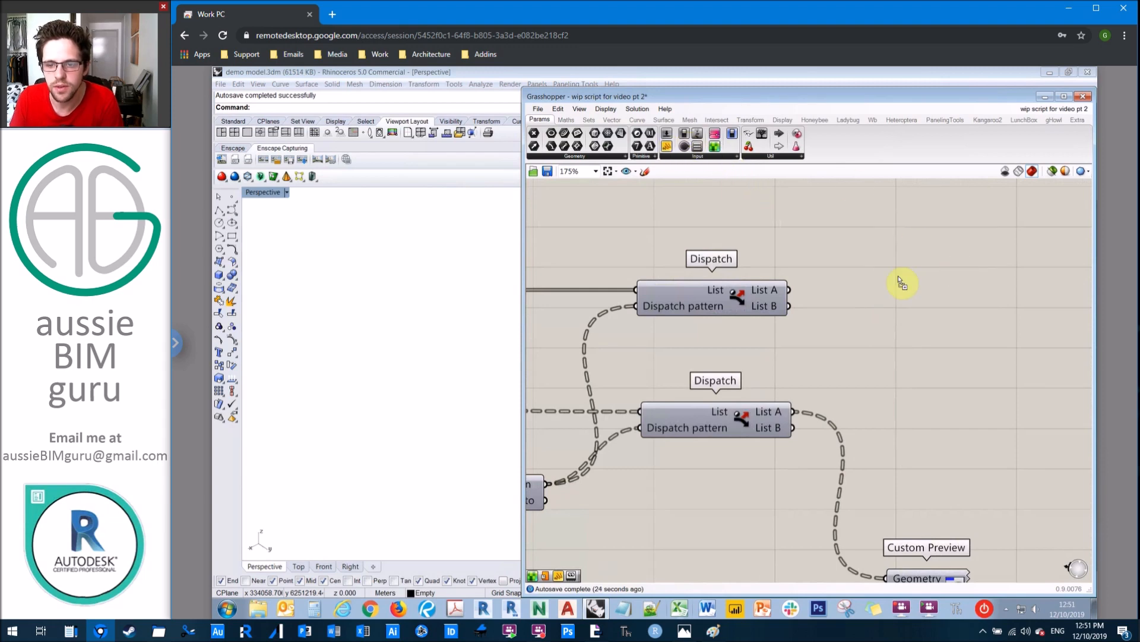
click(898, 280)
drag(792, 289, 889, 261)
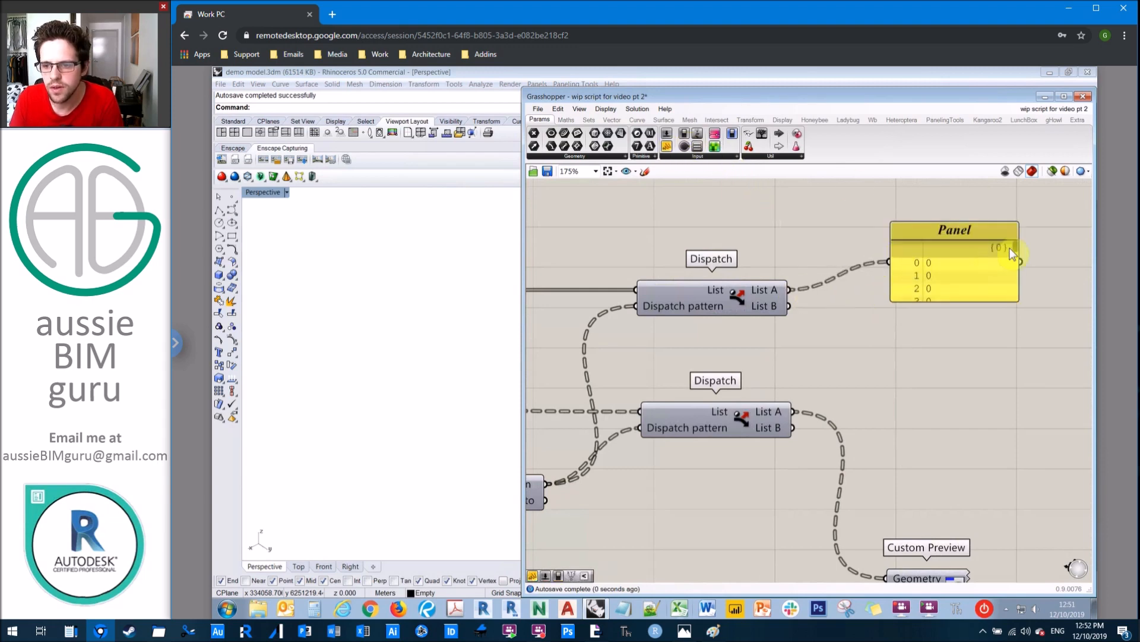
drag(1017, 247, 960, 233)
key(Delete)
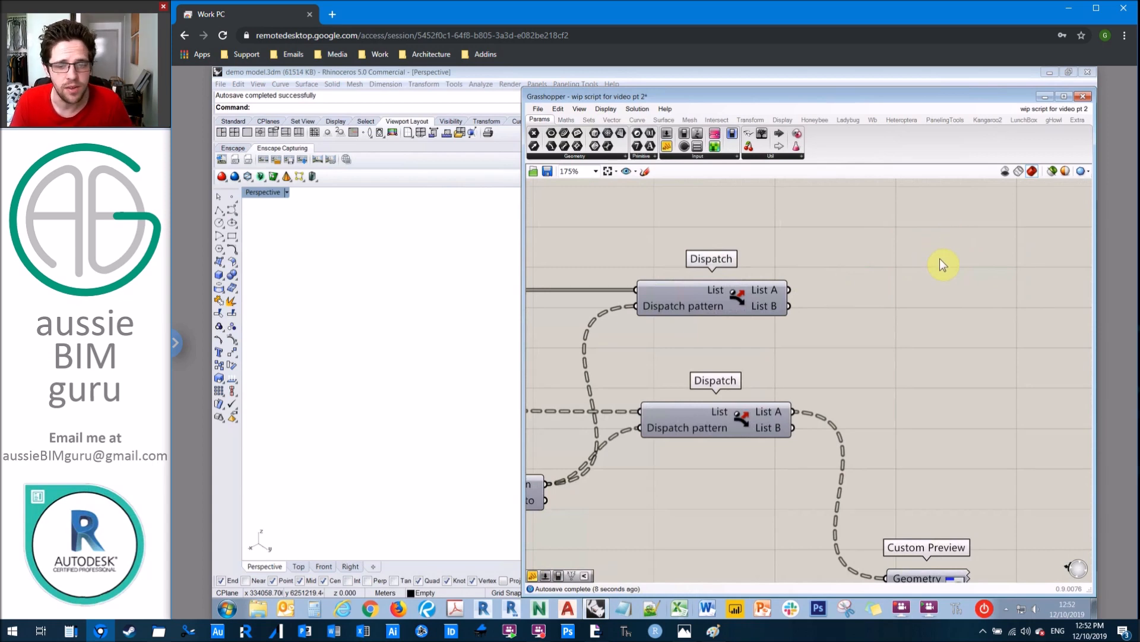
Add a Round component beside the copied Dispatch and connect Dispatch's List A output to its Number input.
right_drag(937, 259, 880, 273)
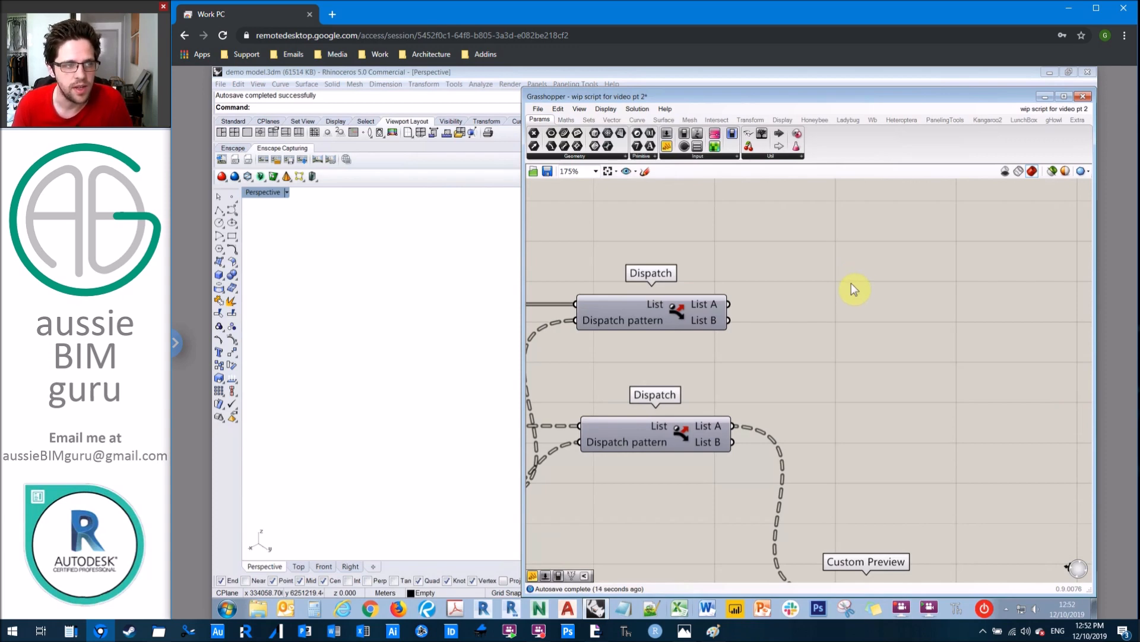
double_click(774, 262)
text(round)
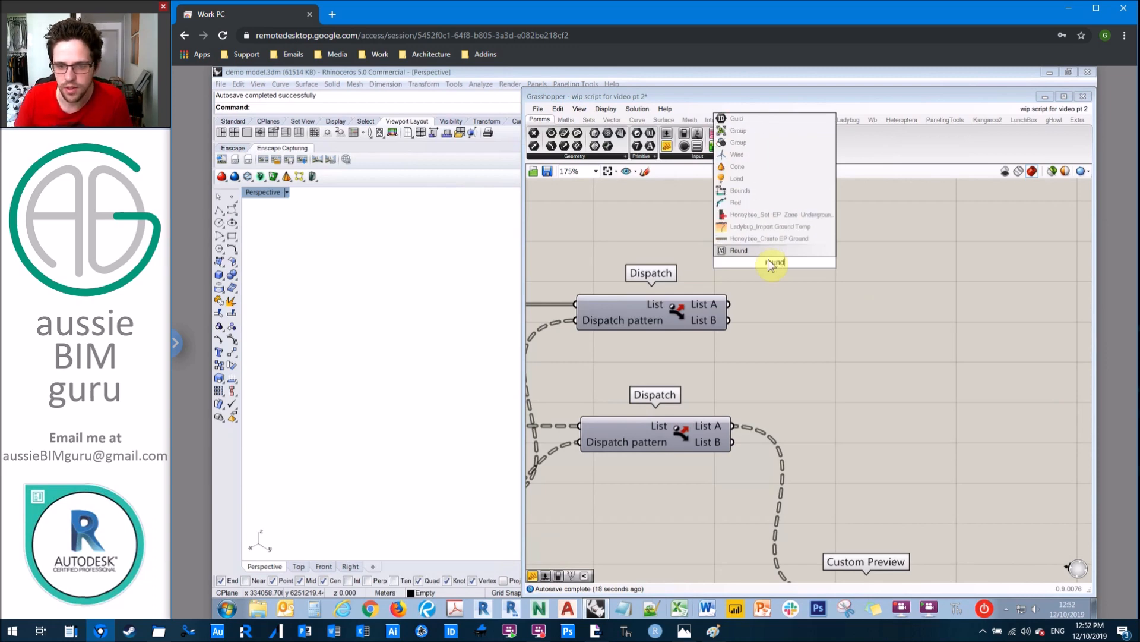
key(Return)
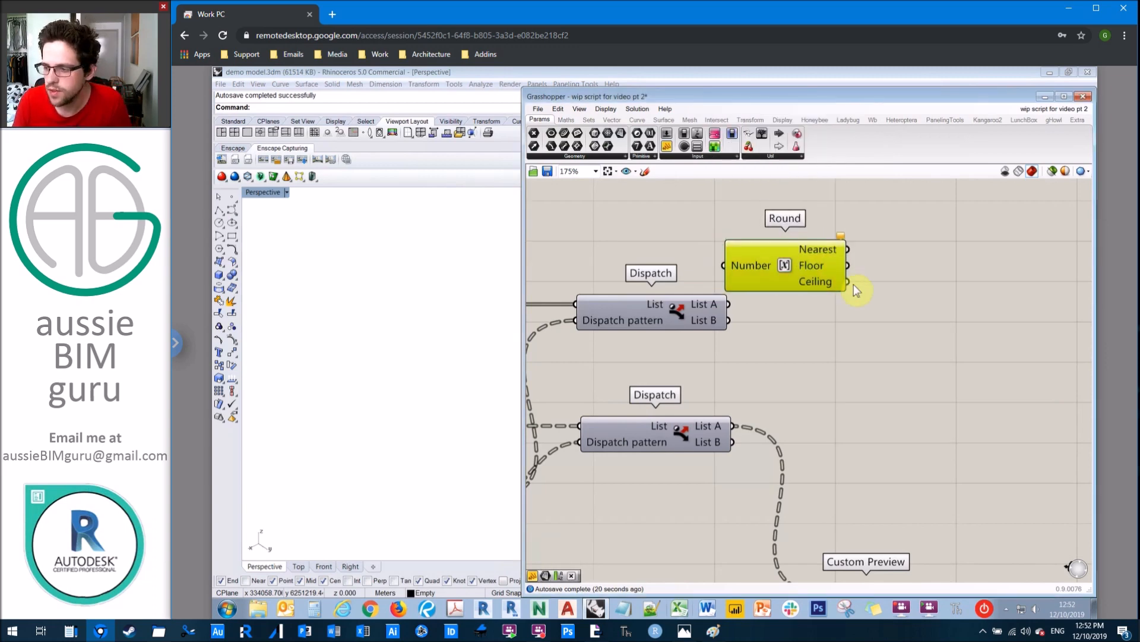
drag(787, 265, 854, 284)
drag(728, 304, 787, 285)
drag(878, 282, 869, 297)
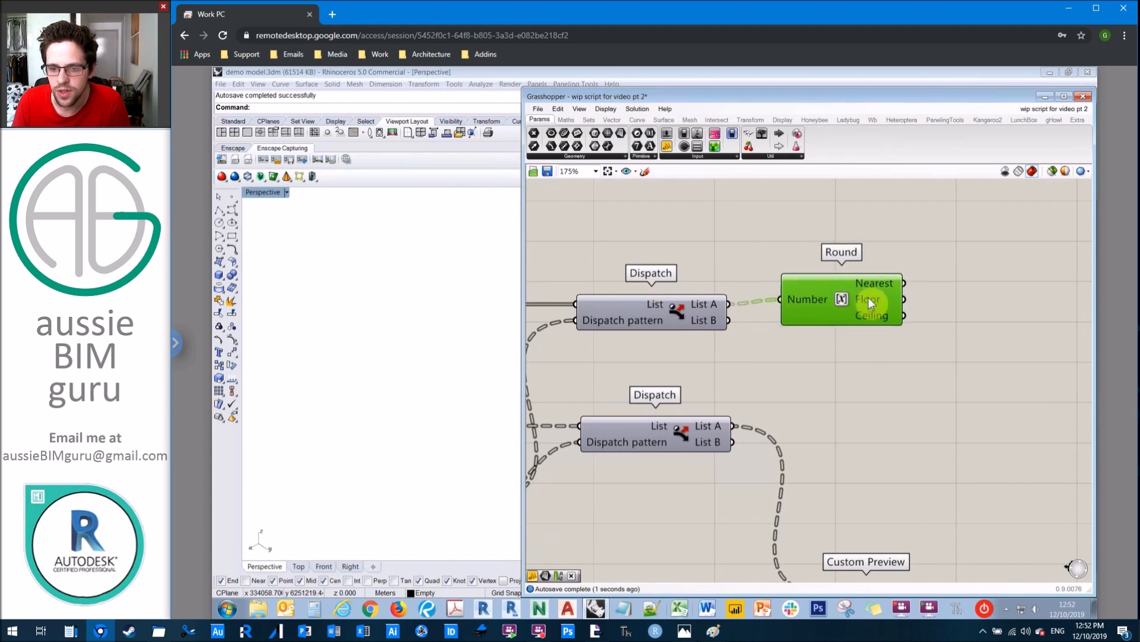
Add a Bar Graph component beside the Round component and connect Round's Floor output to it.
click(891, 258)
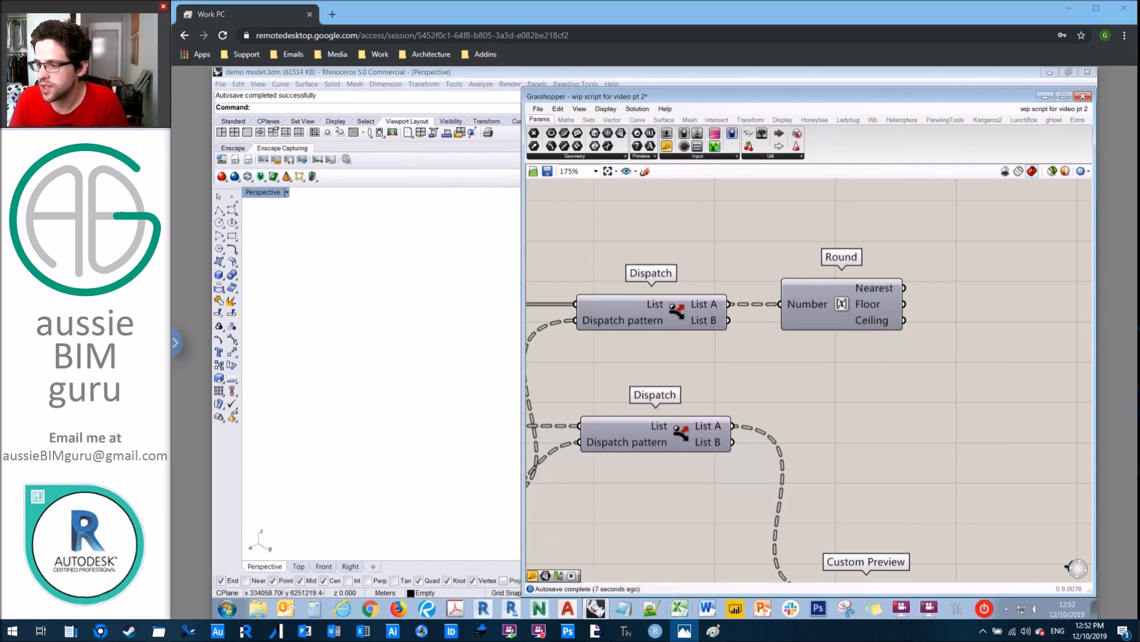
right_drag(956, 269, 723, 296)
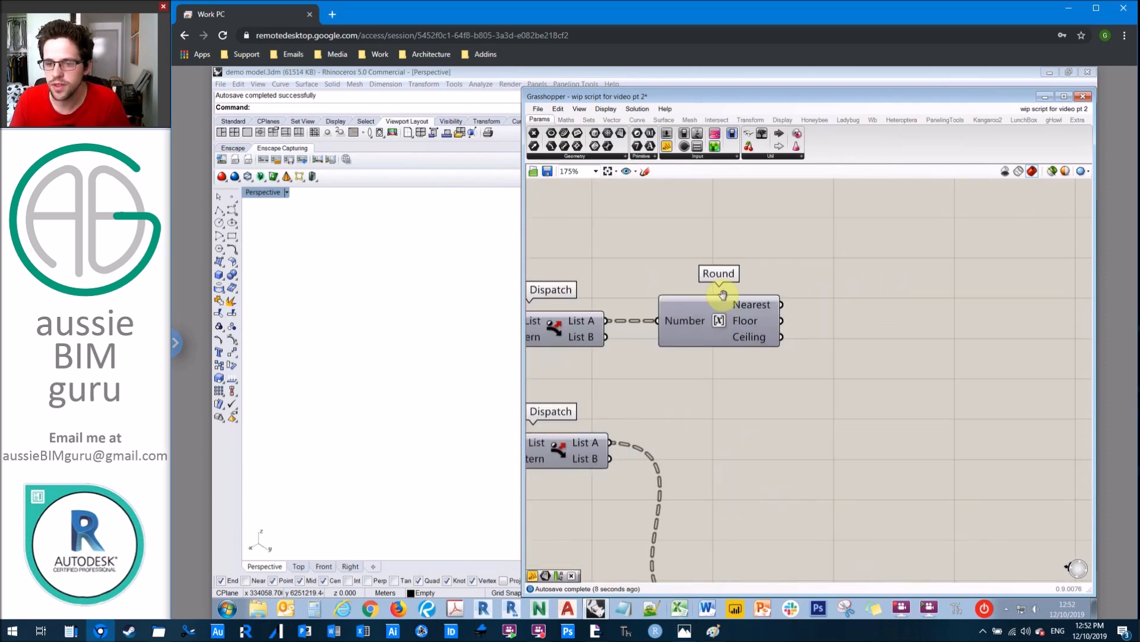
double_click(791, 281)
text(graph)
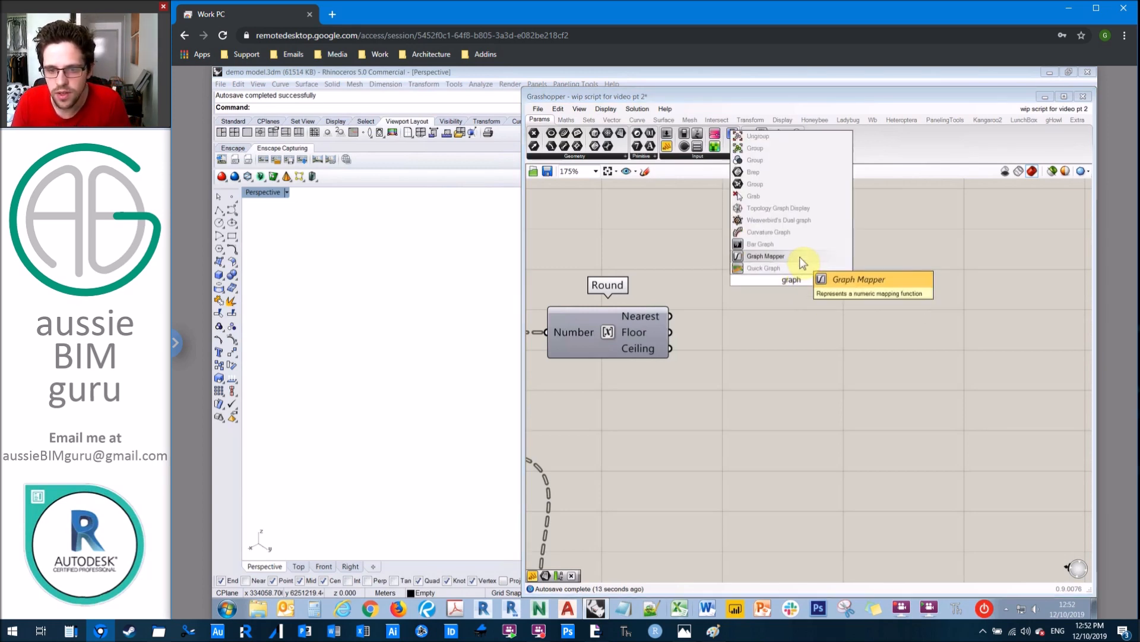
click(810, 244)
drag(807, 278, 831, 266)
drag(670, 332, 753, 269)
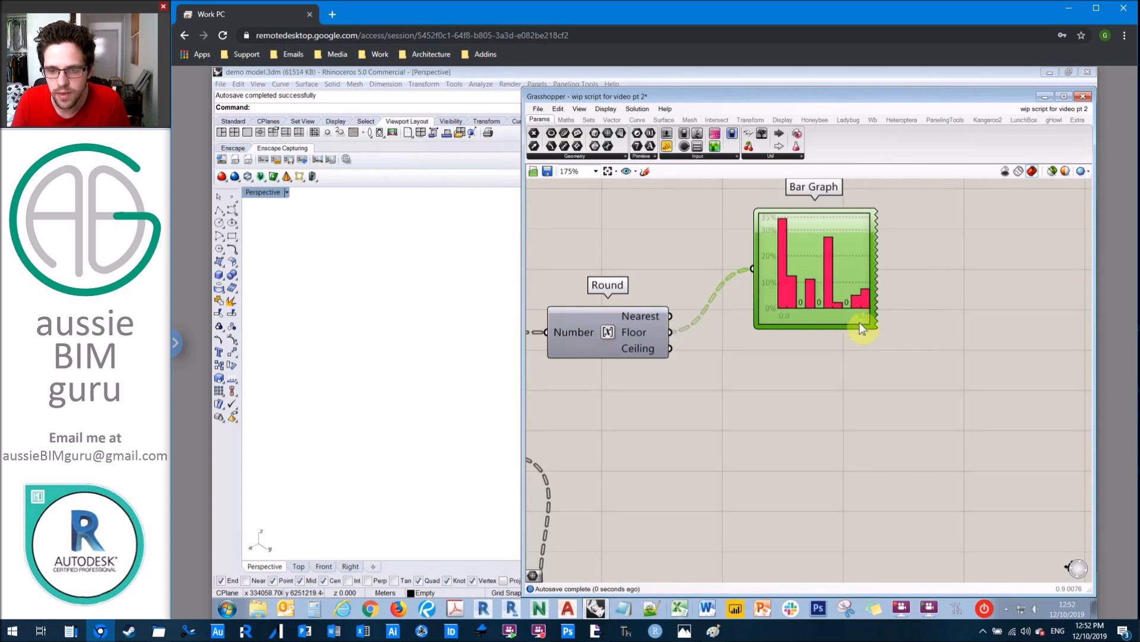
Widen the Bar Graph until every bar's count label is readable.
drag(873, 295, 928, 296)
click(899, 333)
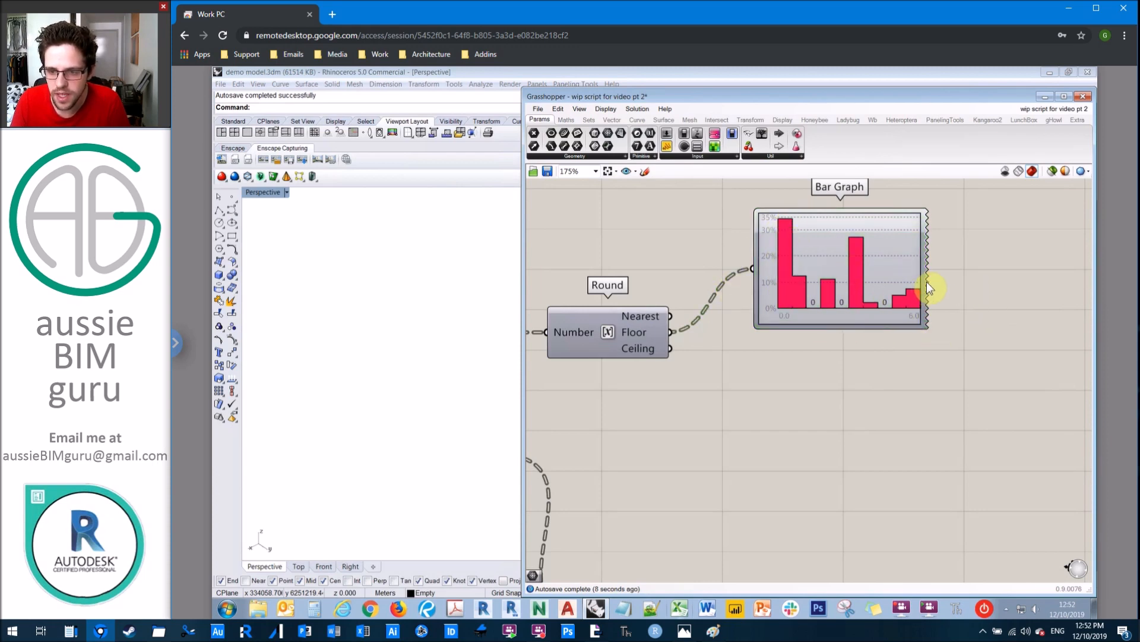
drag(926, 283, 1041, 277)
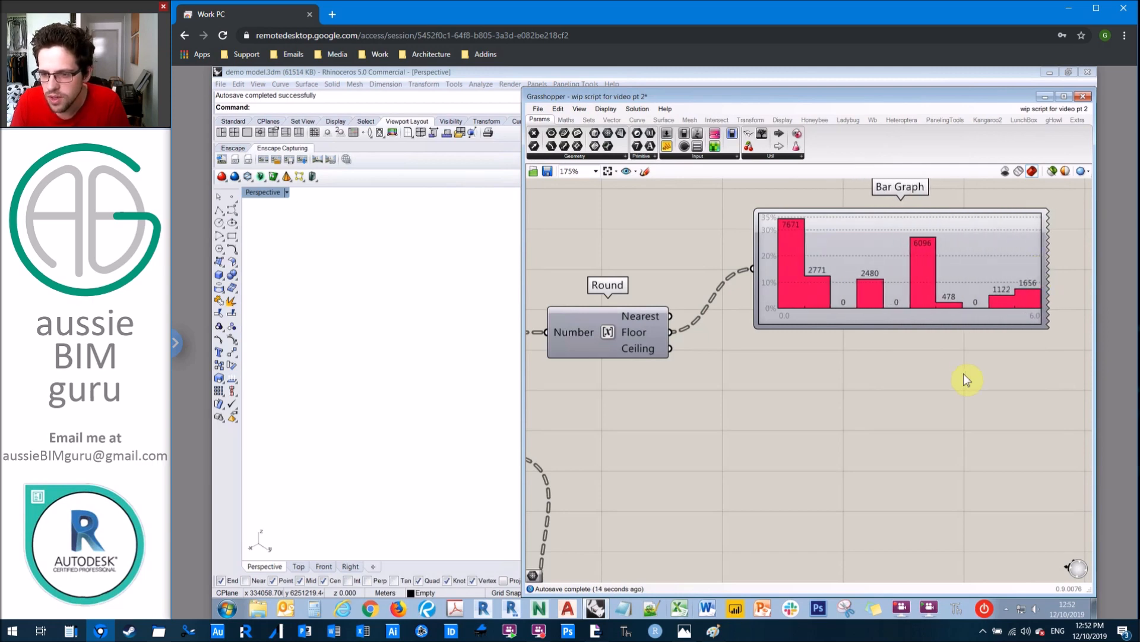
right_drag(963, 366, 896, 372)
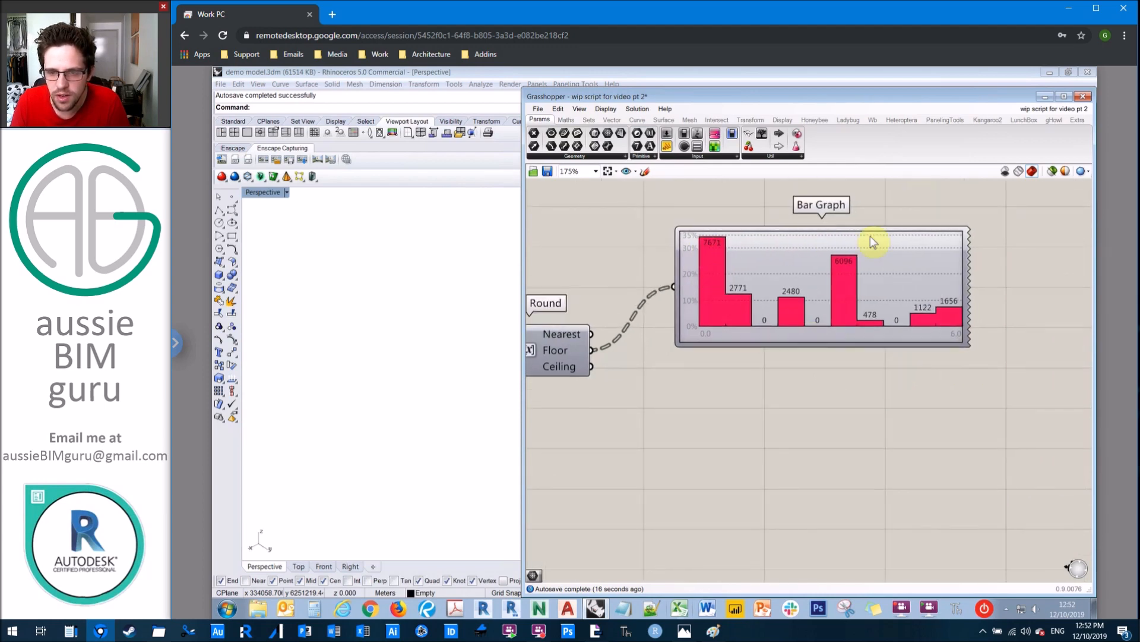
drag(968, 252, 1050, 253)
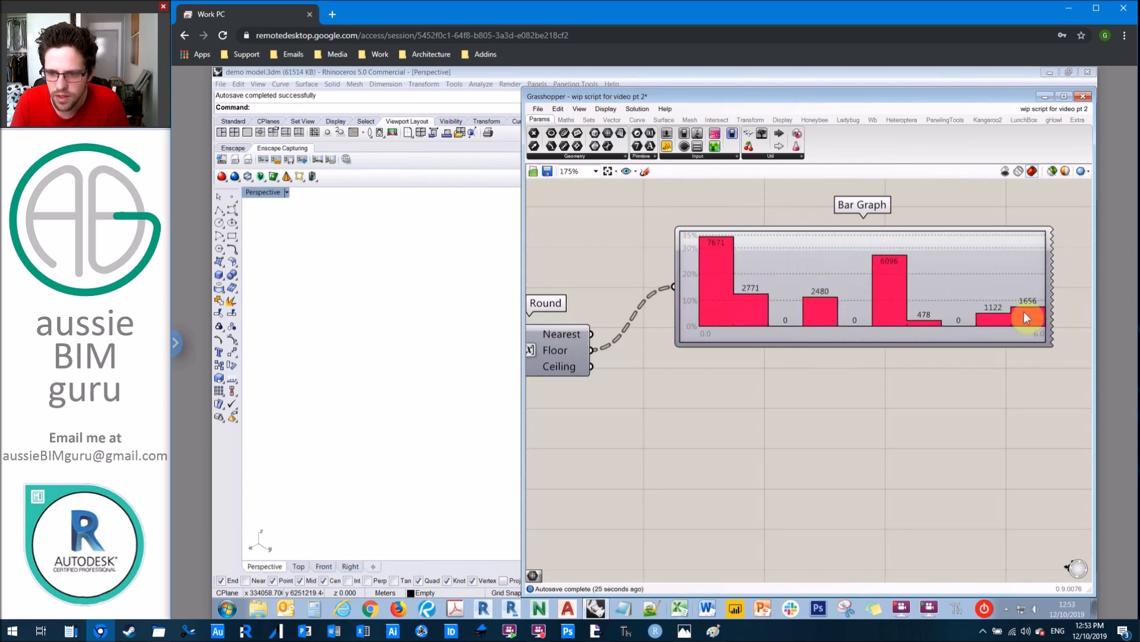
Set the Bar Graph's number of bars to 6.
click(949, 270)
right_click(950, 271)
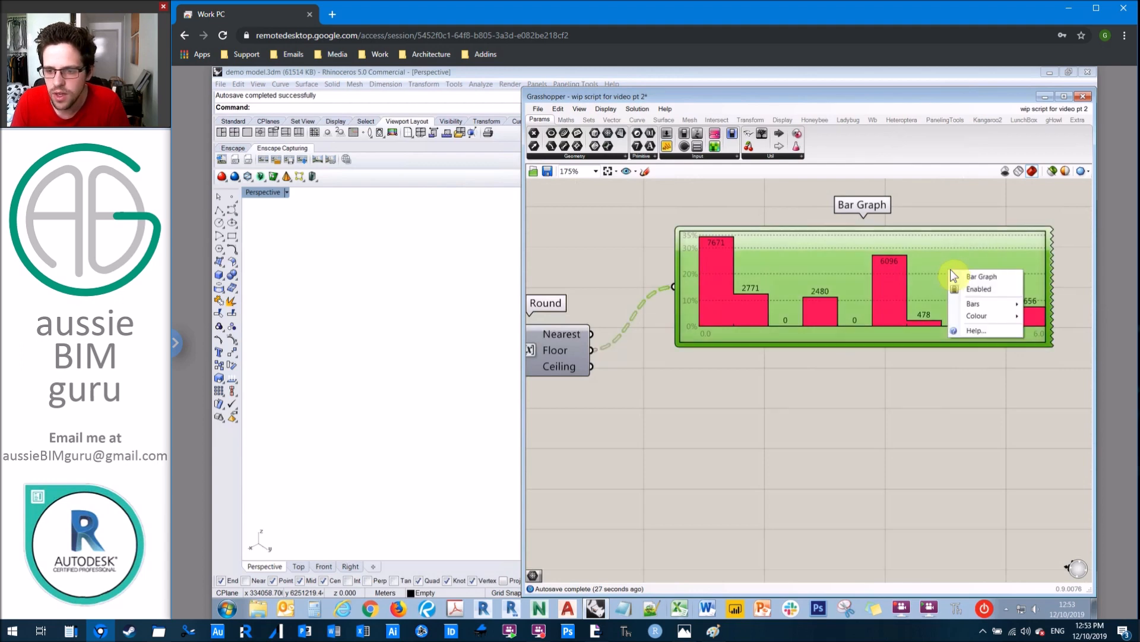
mouse_move(997, 306)
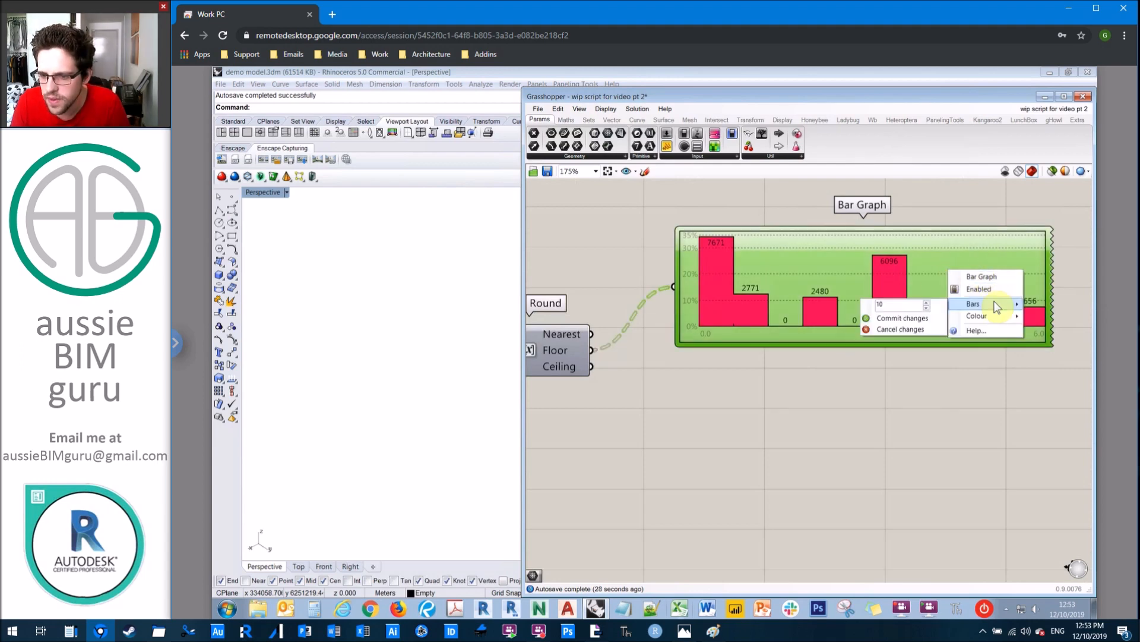
click(885, 319)
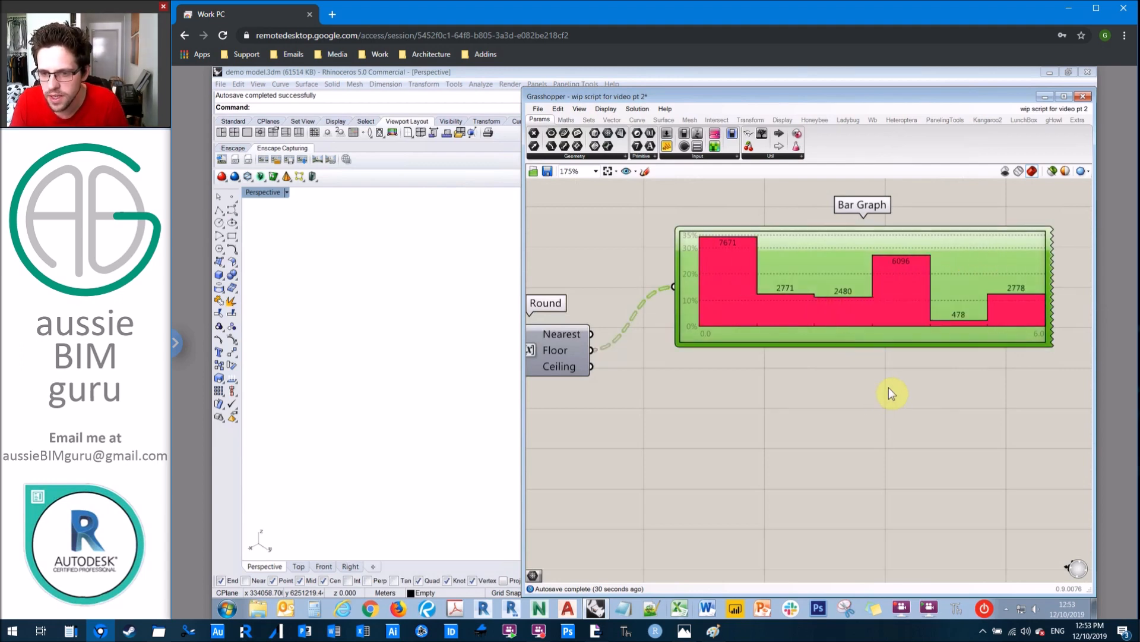
click(888, 388)
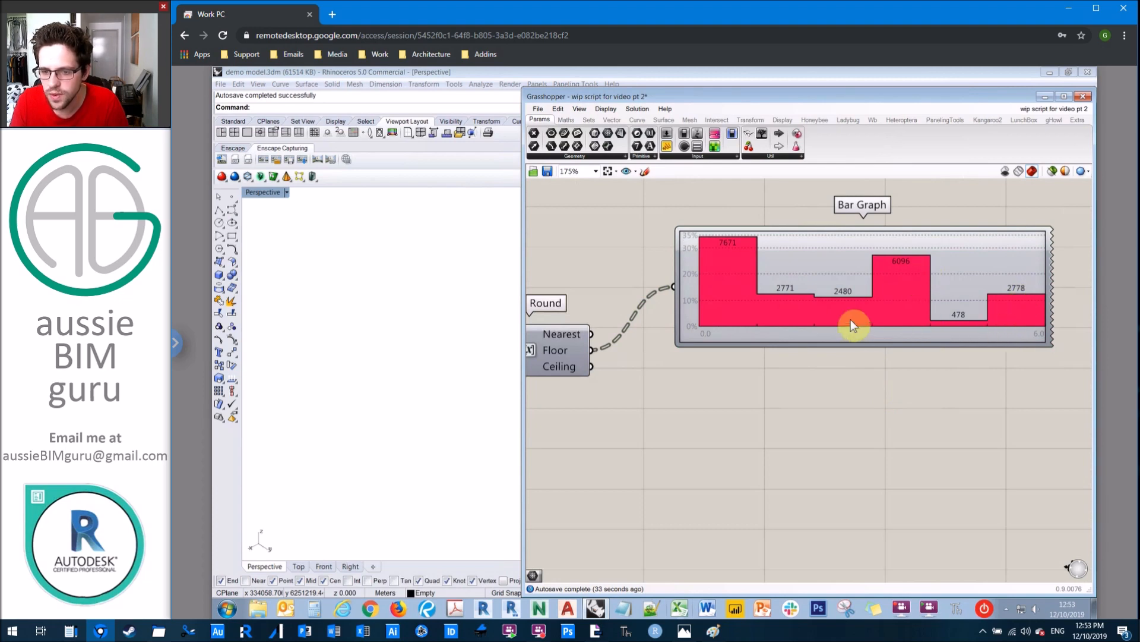
Set the Bar Graph's number of bars to 7 and move the graph slightly higher on the canvas.
right_click(990, 283)
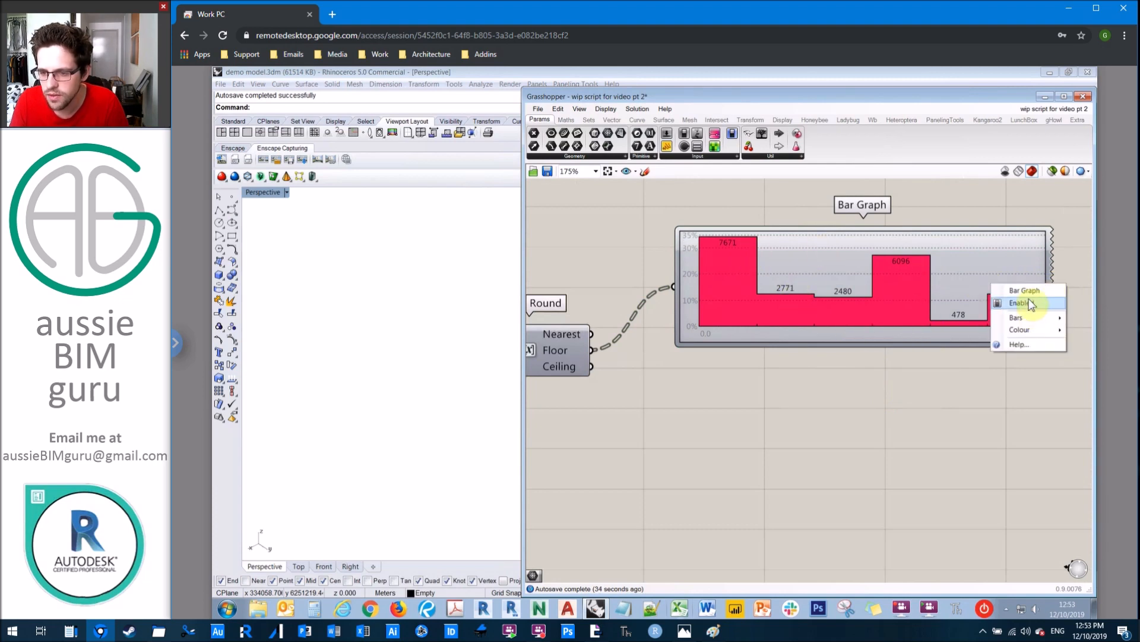
mouse_move(1010, 318)
drag(954, 318, 843, 317)
text(7)
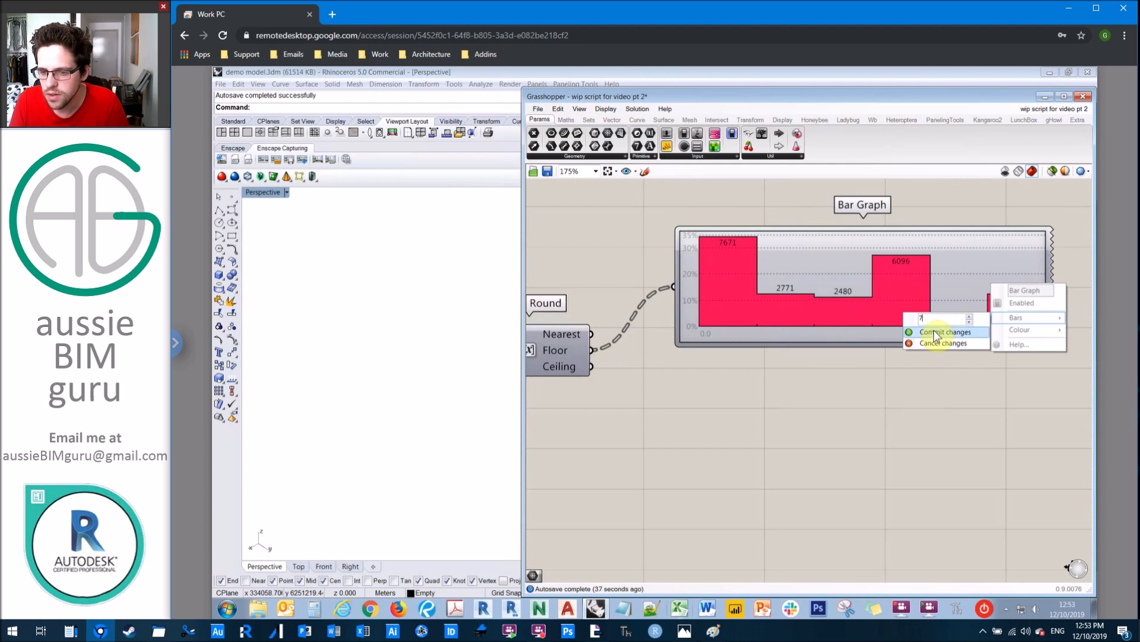
click(937, 330)
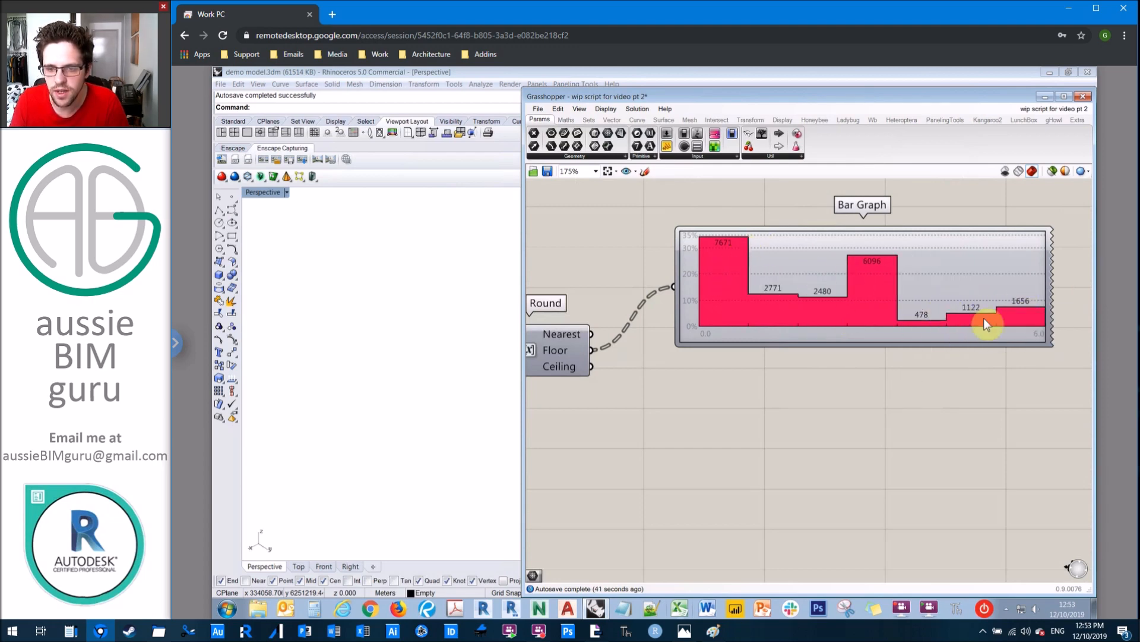
drag(730, 247, 755, 231)
click(813, 363)
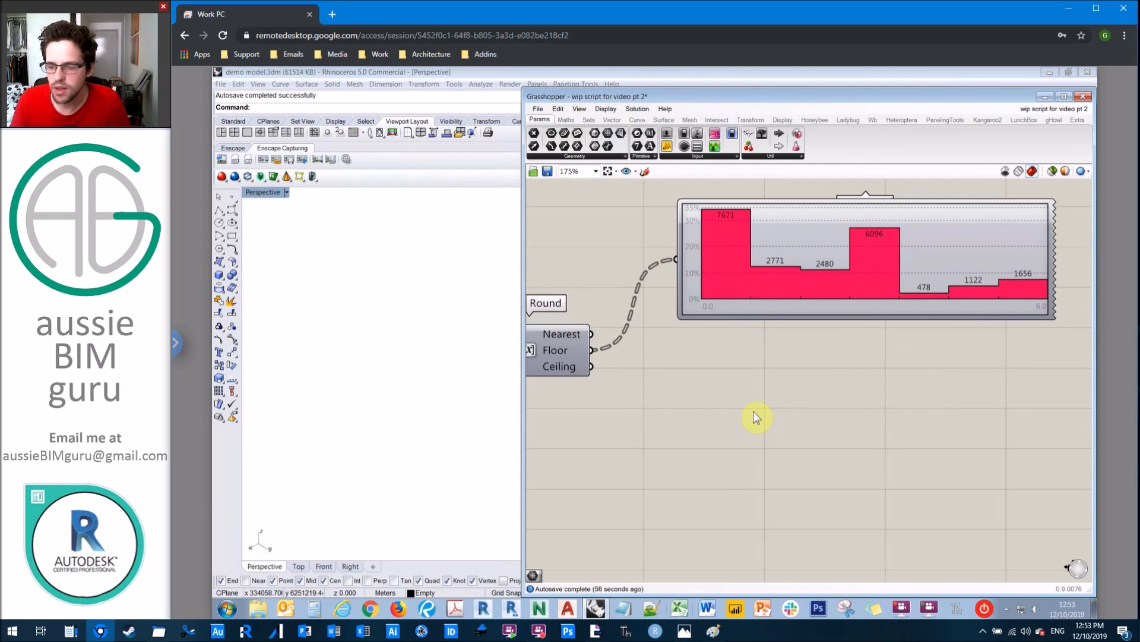
Add a Sort List component below the Bar Graph and connect Round's Floor output to its Keys input.
right_drag(753, 411, 794, 387)
double_click(732, 388)
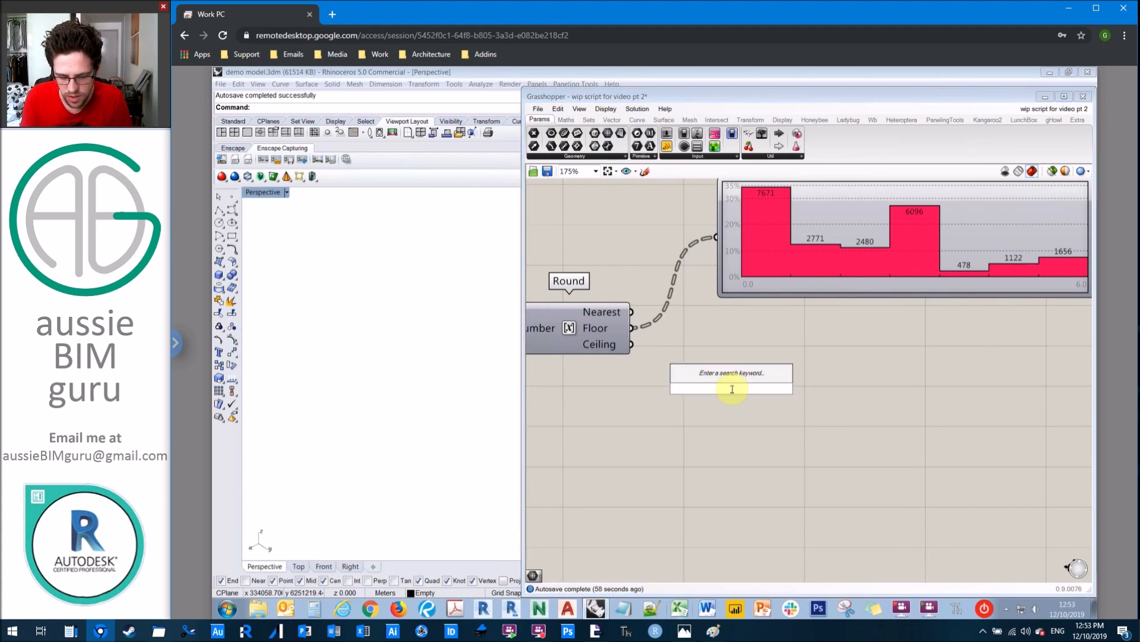
text(sort)
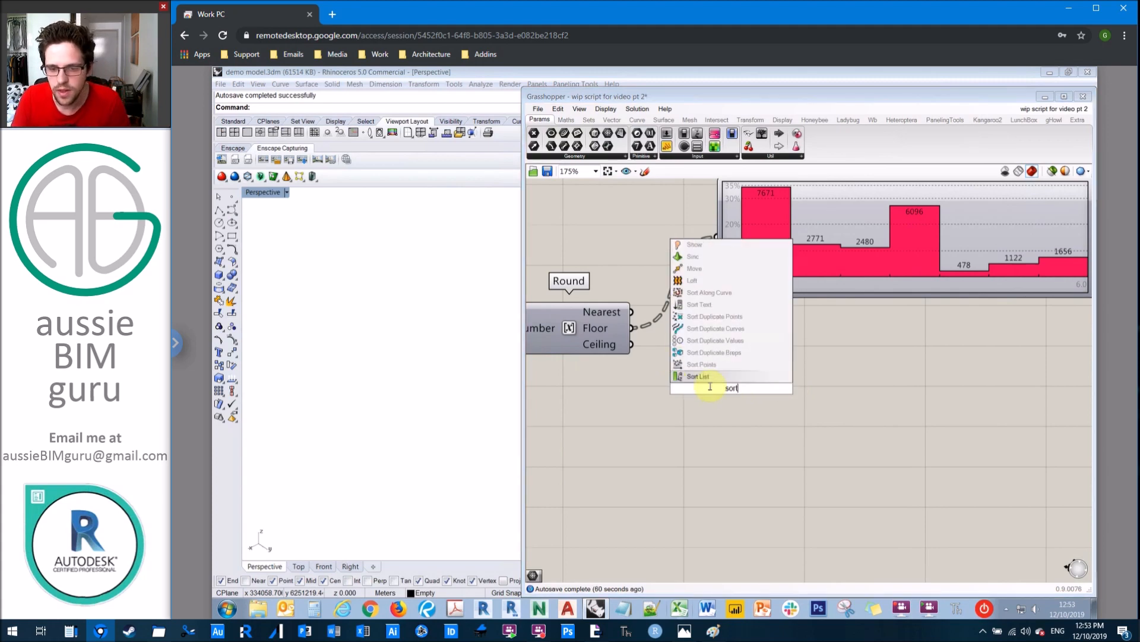
click(711, 376)
drag(633, 327, 738, 397)
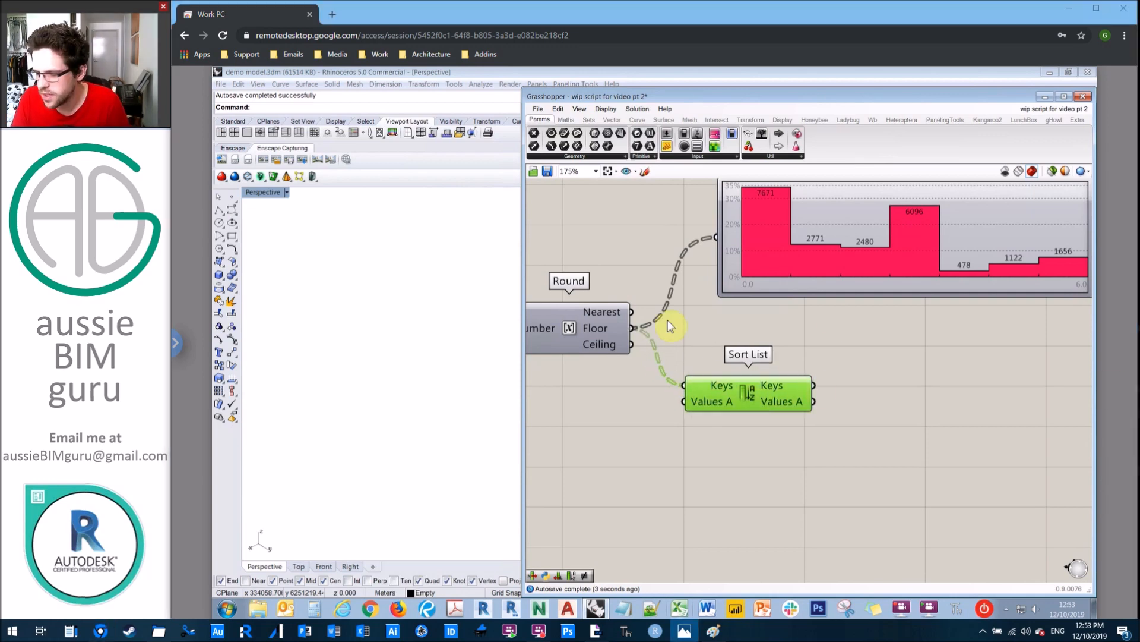
Add a Create Set component beside Sort List and connect Sort List's Keys output to its List input.
double_click(895, 363)
text(create)
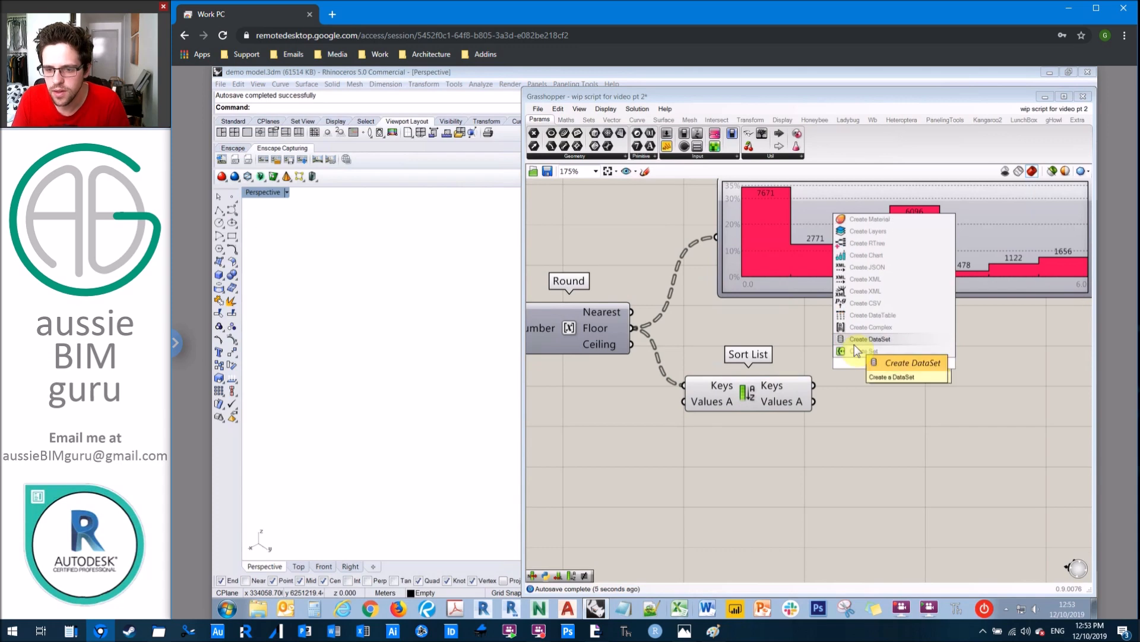
click(869, 351)
drag(877, 364, 921, 358)
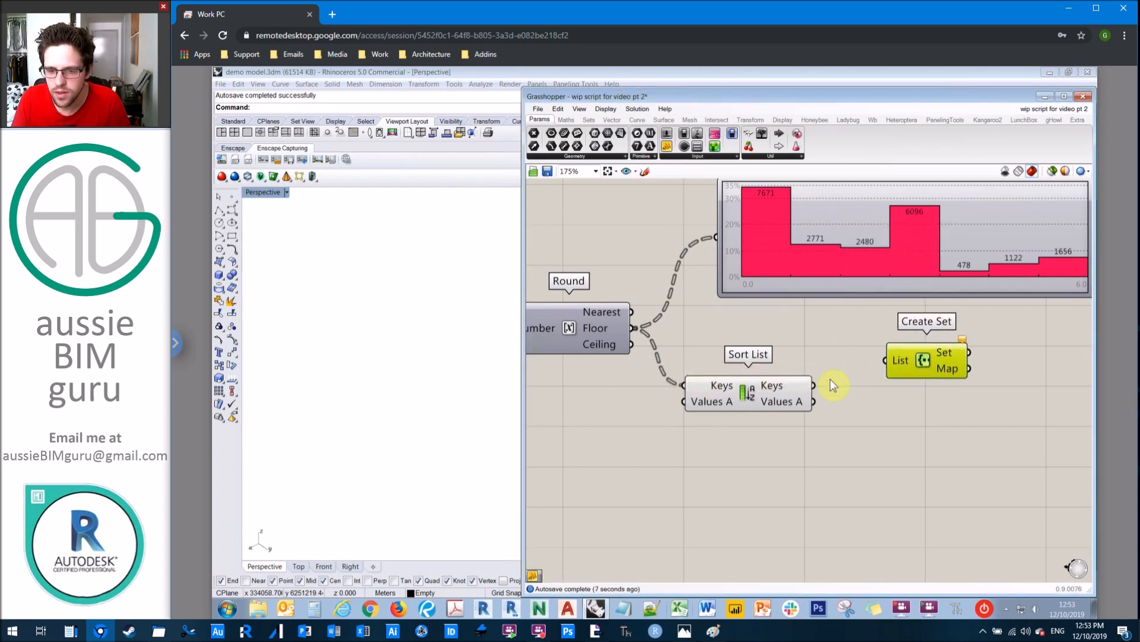
drag(813, 385, 904, 361)
Inspect Create Set's Set values in a temporary Panel, and delete the Panel.
drag(666, 146, 1021, 413)
drag(945, 361, 983, 414)
right_drag(1020, 353, 937, 317)
scroll(1008, 366, up, 1)
scroll(1008, 372, down, 3)
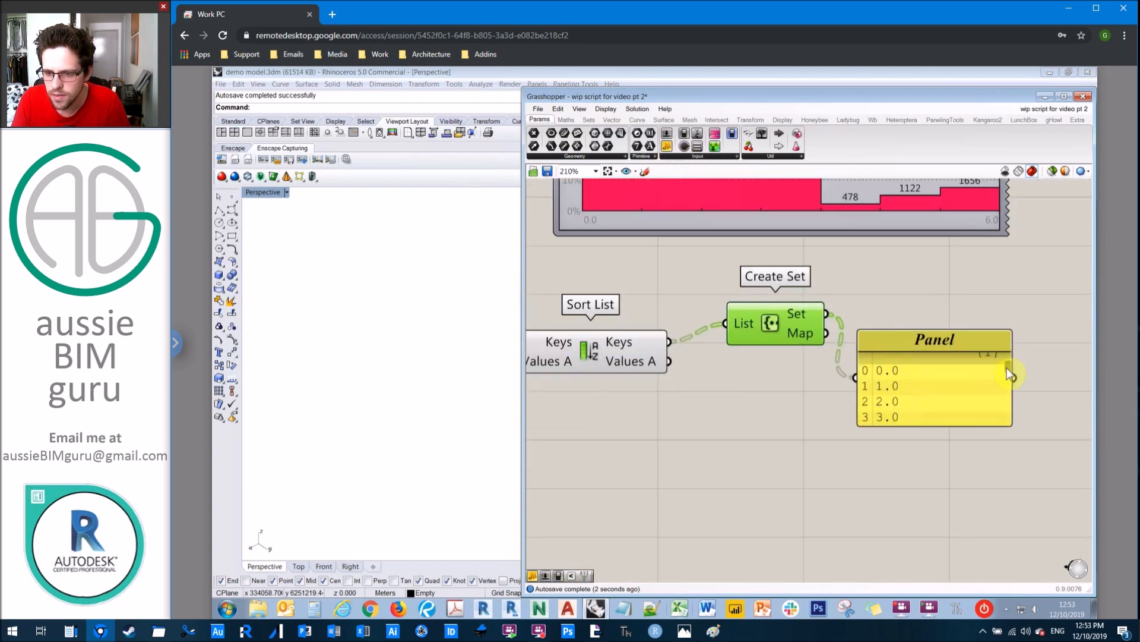
drag(1008, 378, 1011, 429)
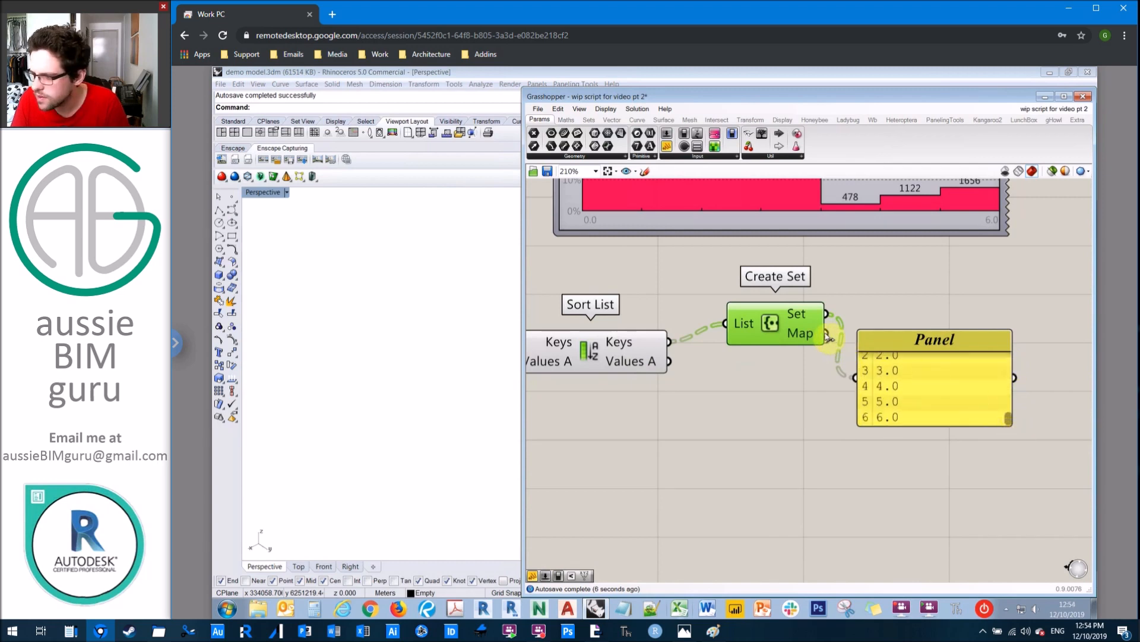
click(899, 369)
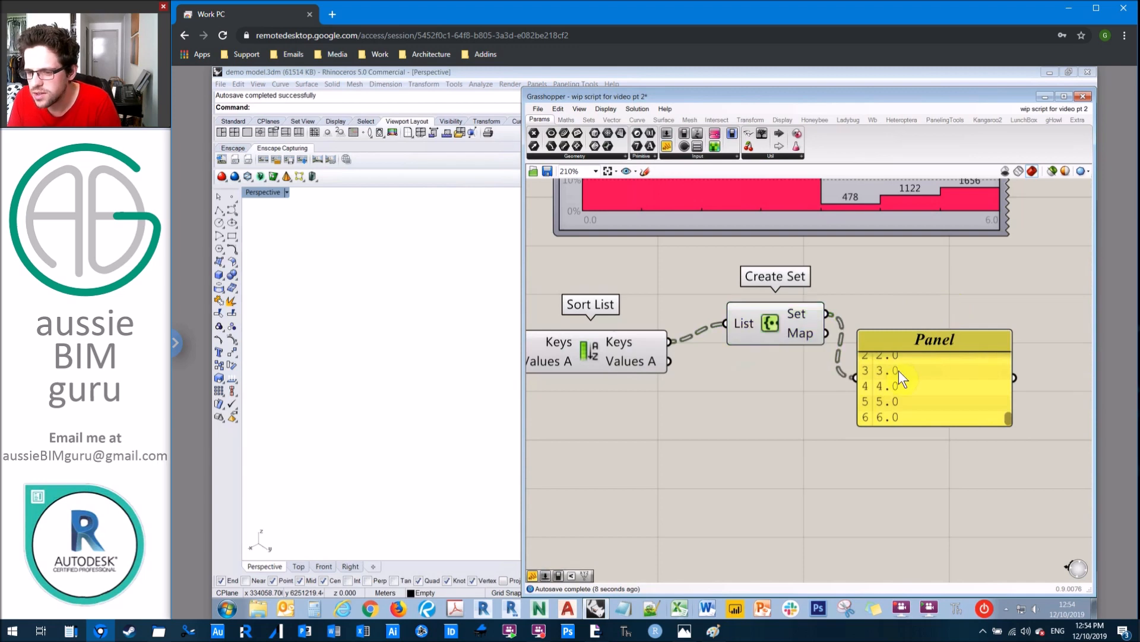
key(Delete)
Add a Member Index component beside the Create Set component.
double_click(930, 364)
text(member inde)
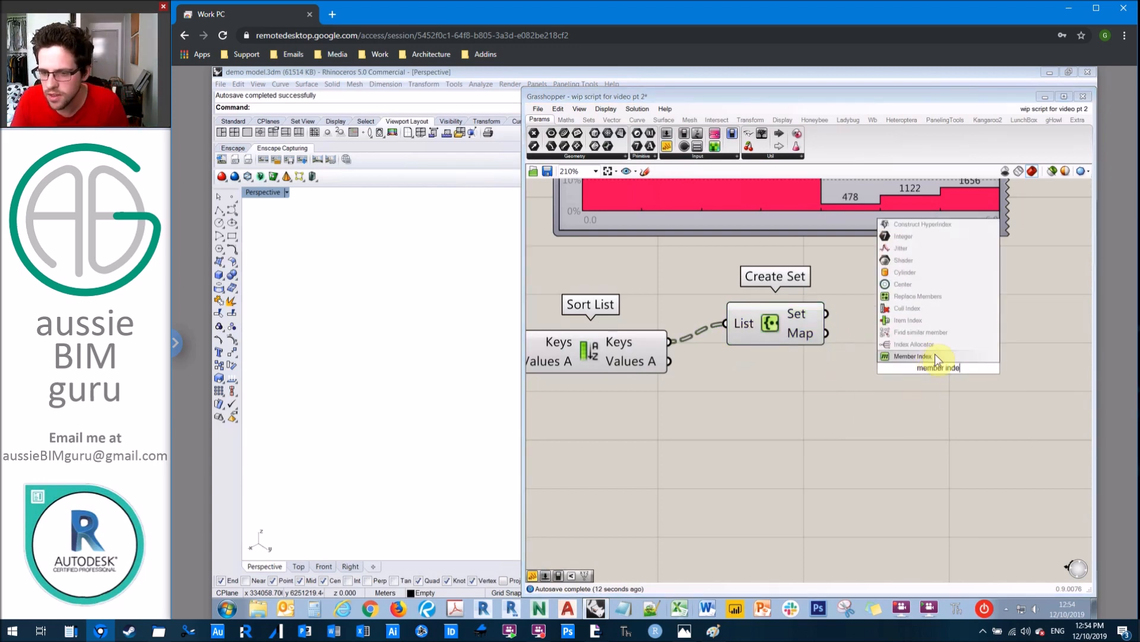
click(938, 357)
drag(948, 379, 987, 389)
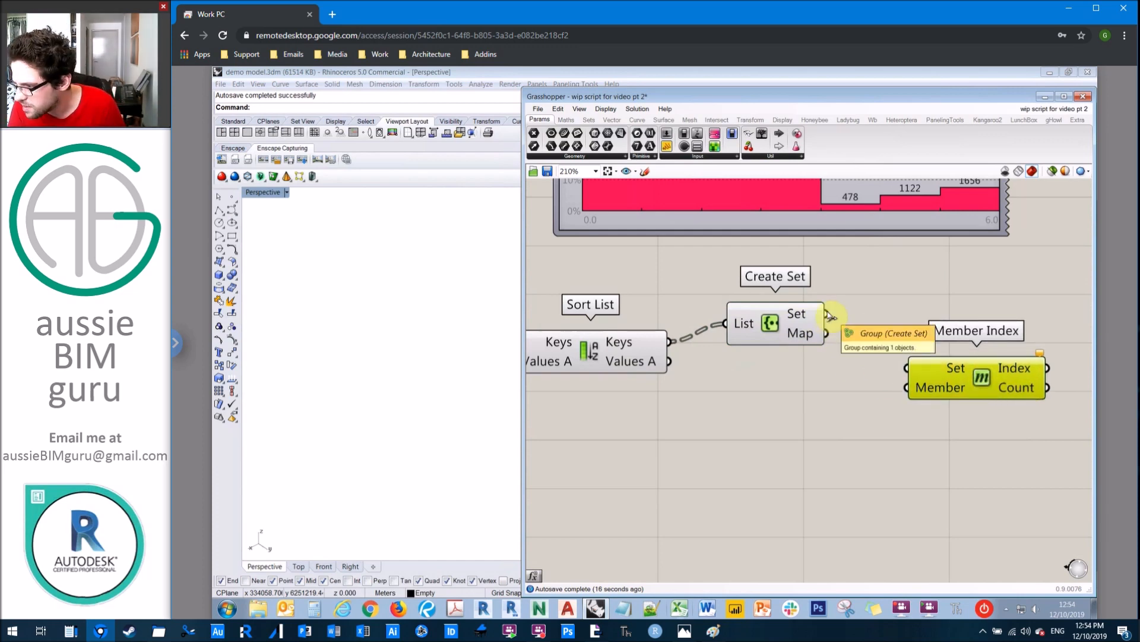
Connect Create Set's Set output to Member Index's Member input and Sort List's Keys to its Set input, and raise Create Set slightly.
drag(827, 315, 887, 385)
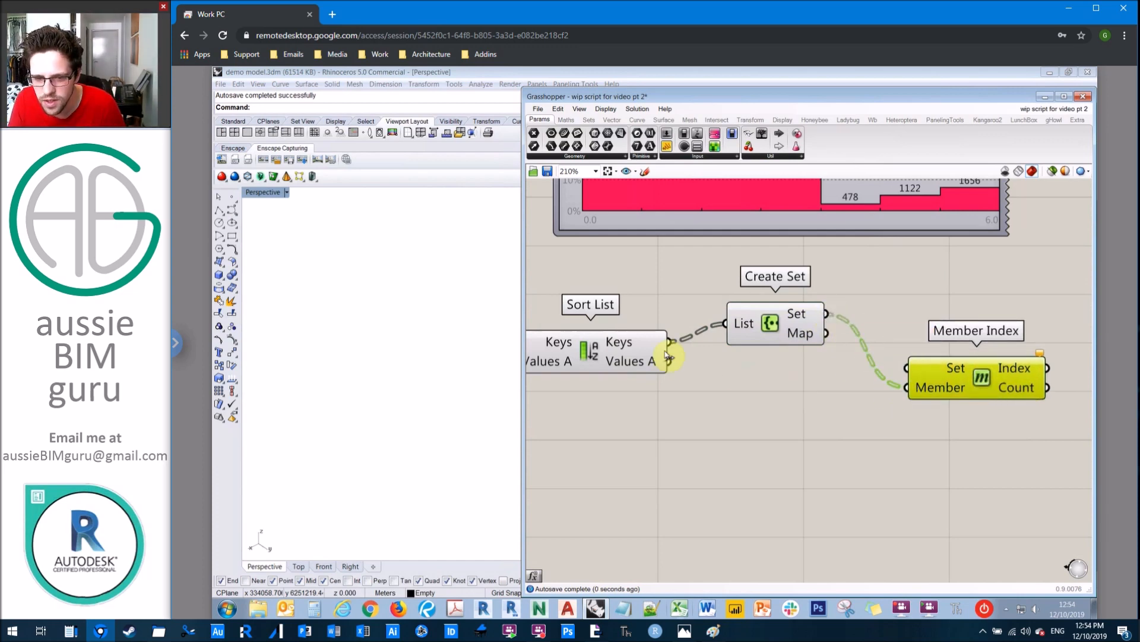
drag(671, 341, 908, 368)
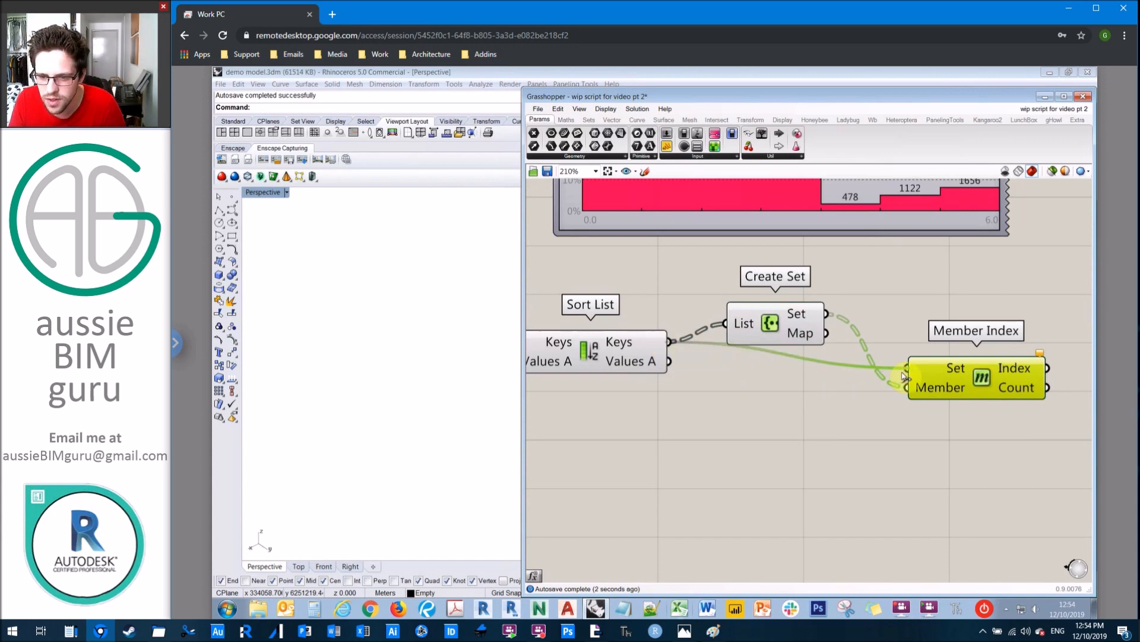
right_drag(964, 291, 887, 286)
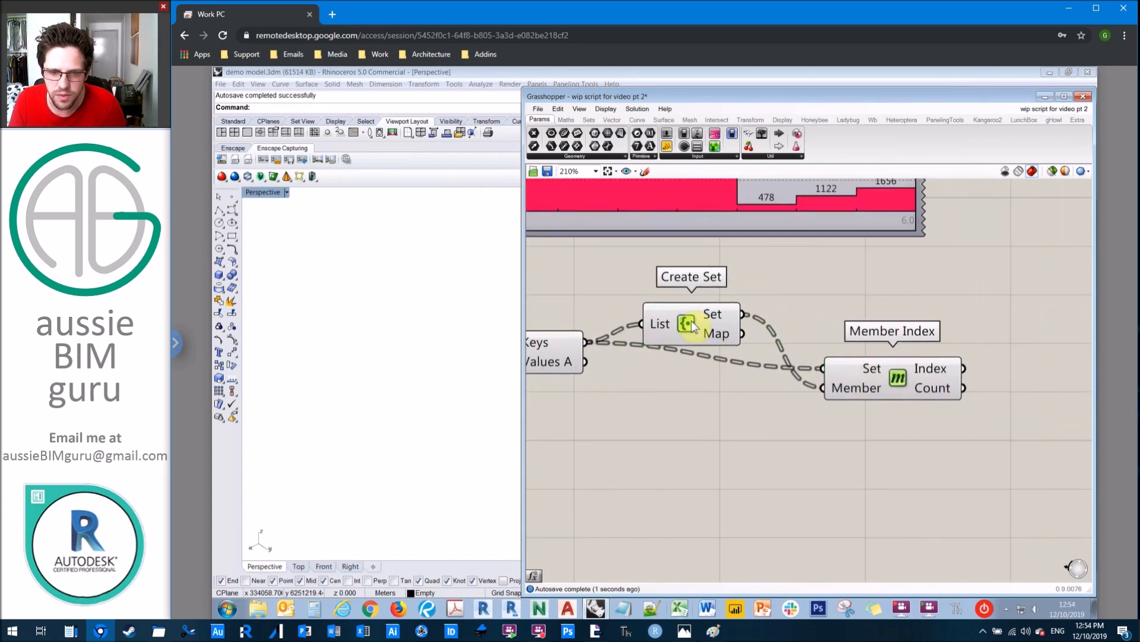
drag(690, 330, 690, 309)
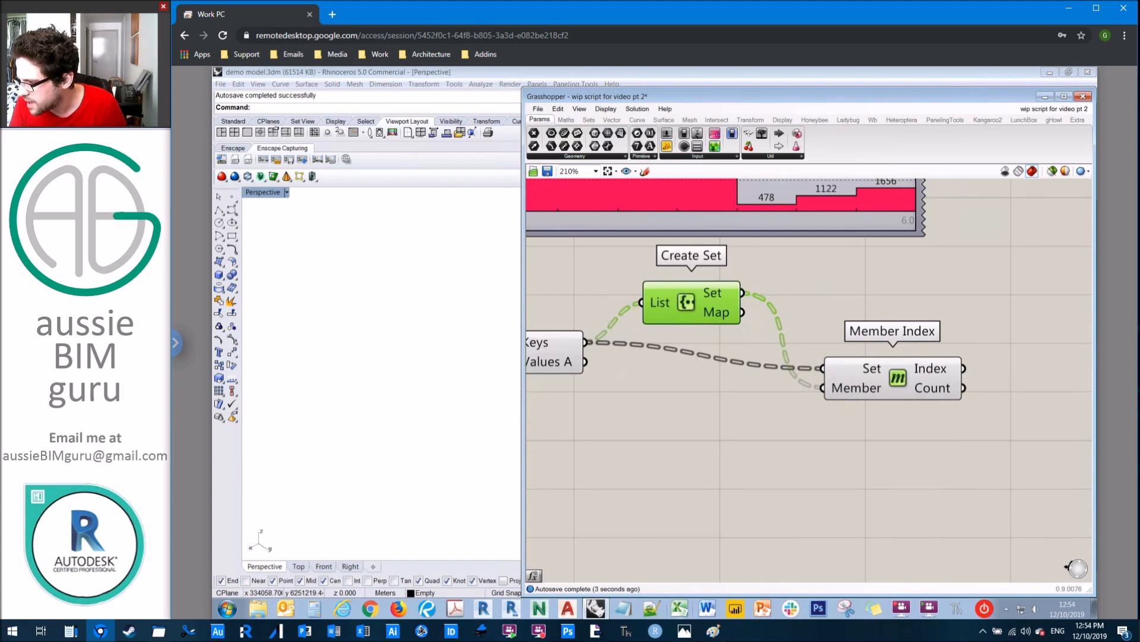
Inspect Member Index's Index and Count outputs in two temporary Panels, and delete both Panels.
right_drag(935, 293, 774, 280)
drag(674, 146, 1008, 285)
drag(798, 343, 929, 280)
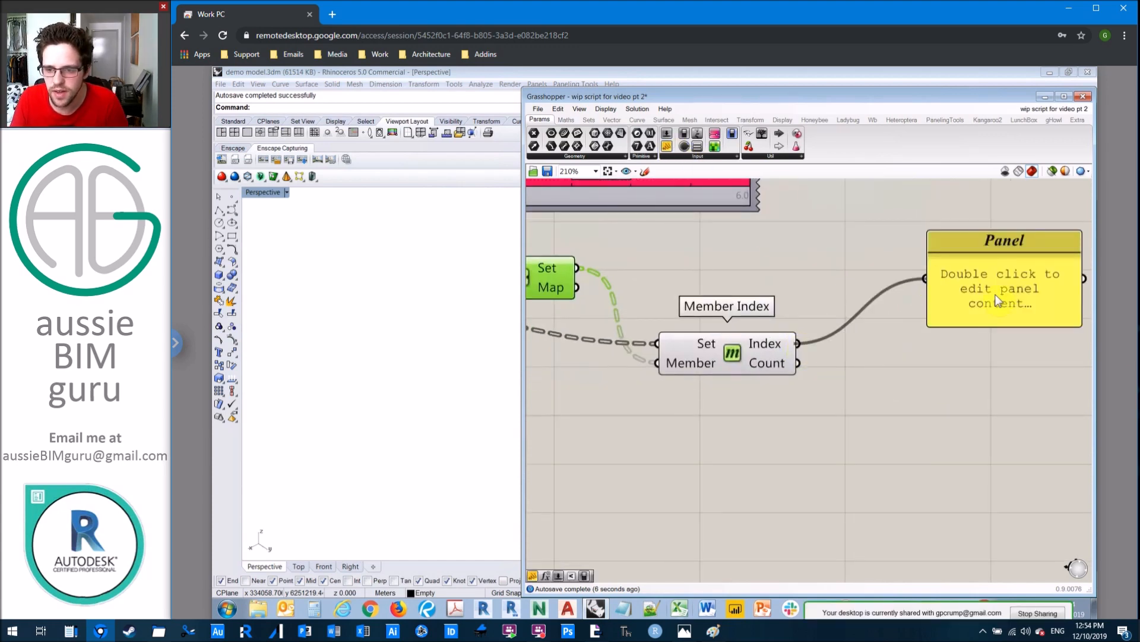
drag(1078, 259, 1073, 332)
drag(676, 152, 977, 409)
drag(797, 363, 899, 404)
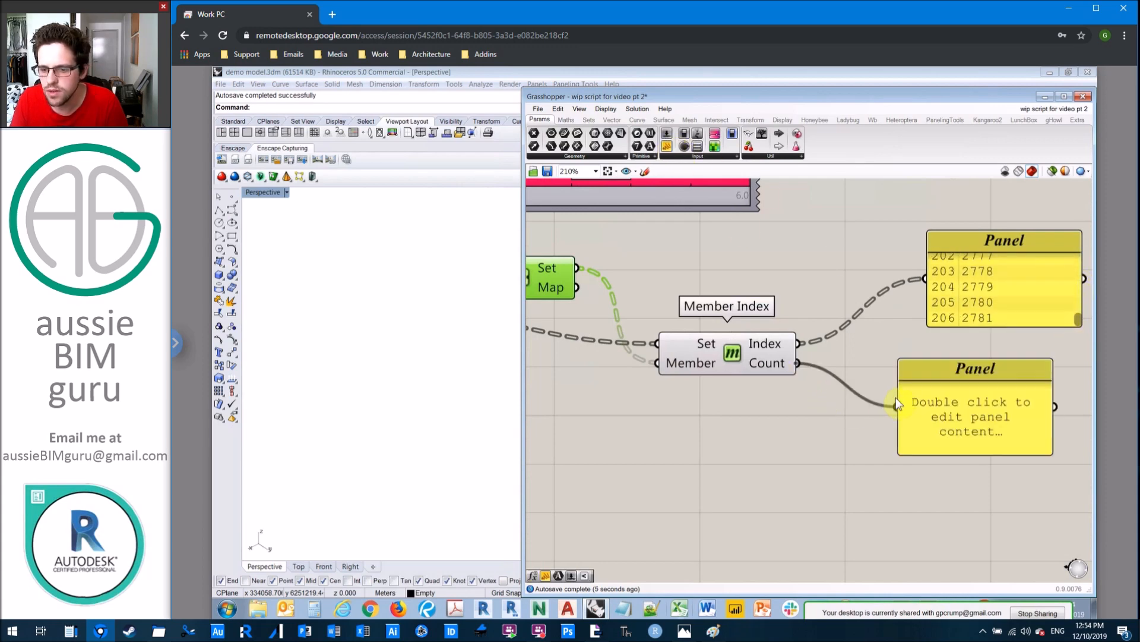
drag(1047, 390, 1005, 367)
key(Delete)
click(1015, 244)
key(Delete)
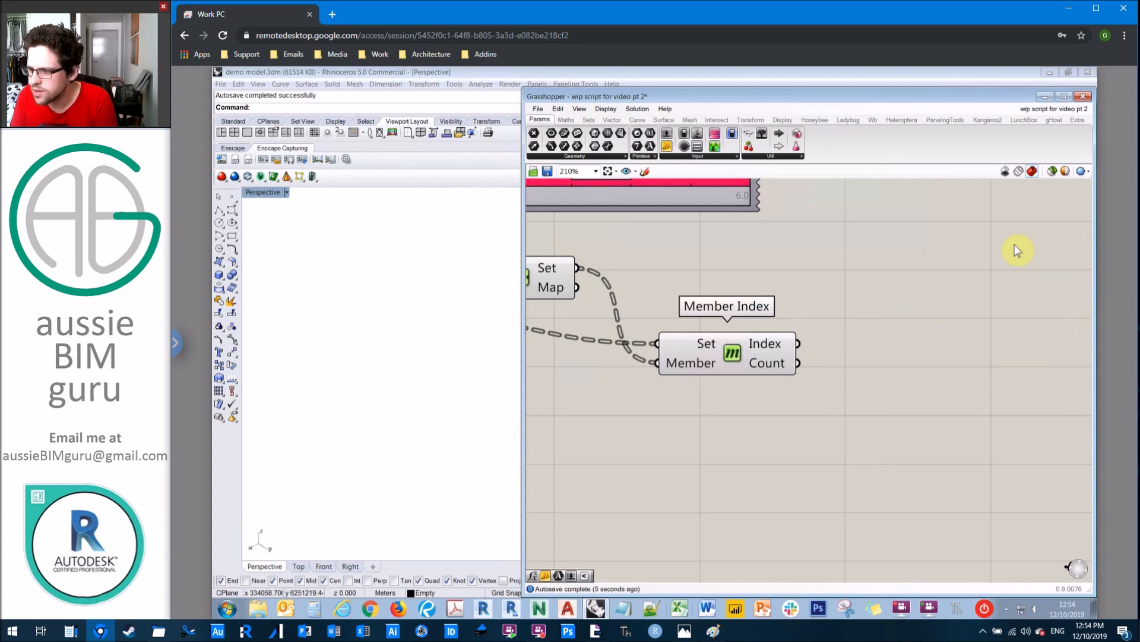
Move Member Index up and closer to Create Set so its Set input lines up with Sort List's Keys output.
right_drag(963, 369, 1021, 370)
key(alt+Tab)
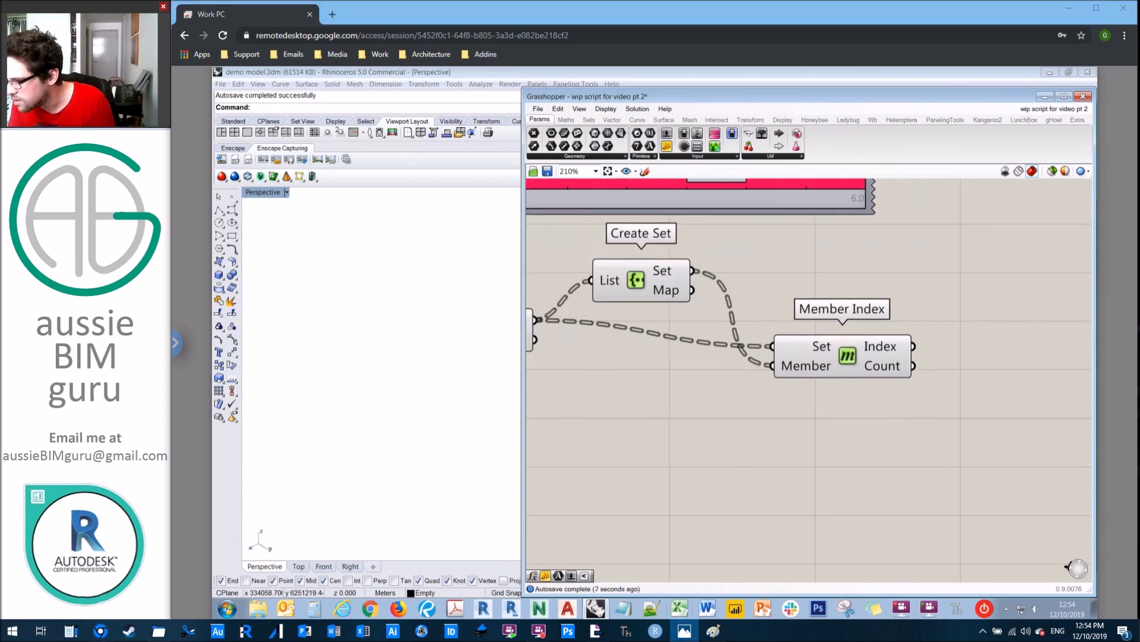
click(814, 360)
drag(813, 359, 798, 334)
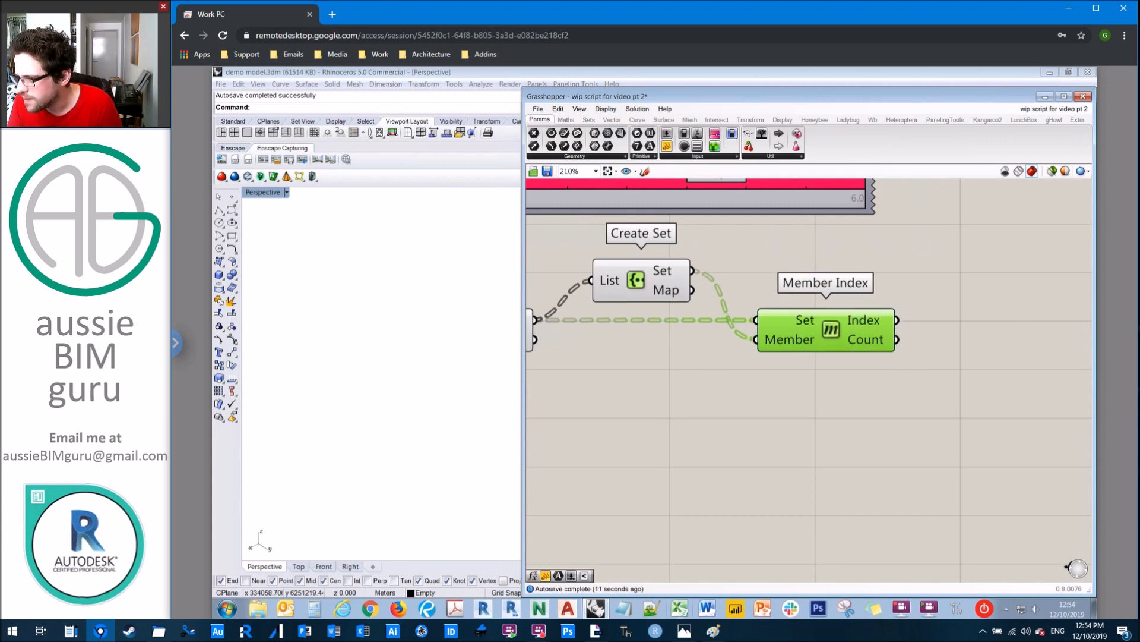
Inspect the Round component's Floor output down to the last items in a temporary Panel, and delete the Panel.
key(alt+Tab)
click(814, 382)
scroll(793, 391, down, 3)
right_drag(748, 409, 893, 426)
scroll(661, 309, up, 3)
drag(667, 146, 600, 406)
drag(755, 305, 657, 463)
drag(840, 436, 840, 514)
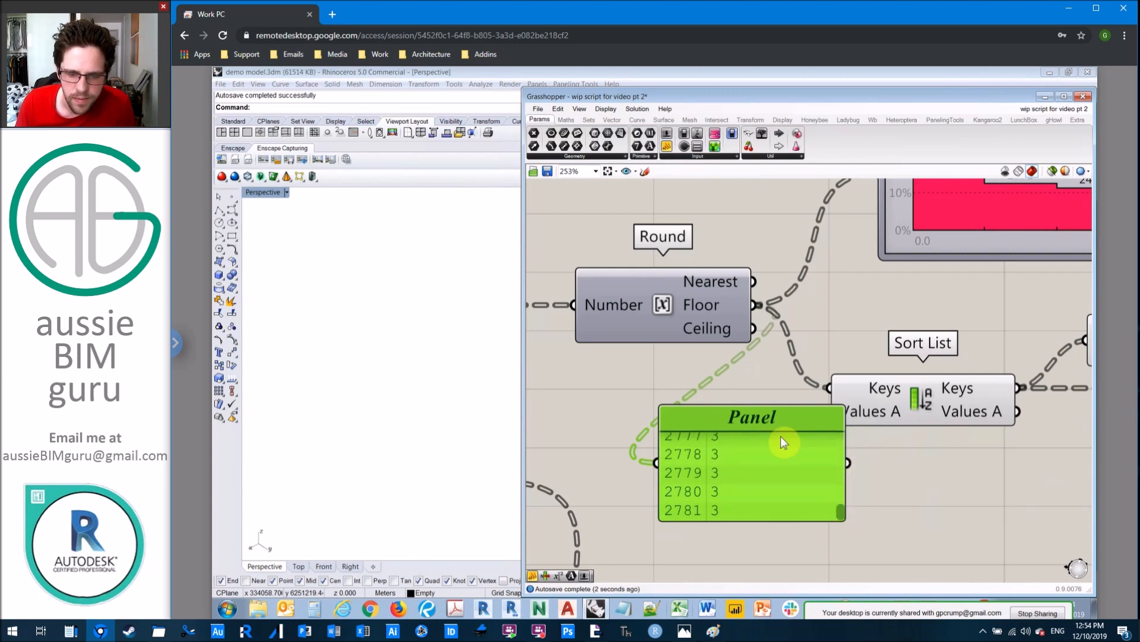
key(Delete)
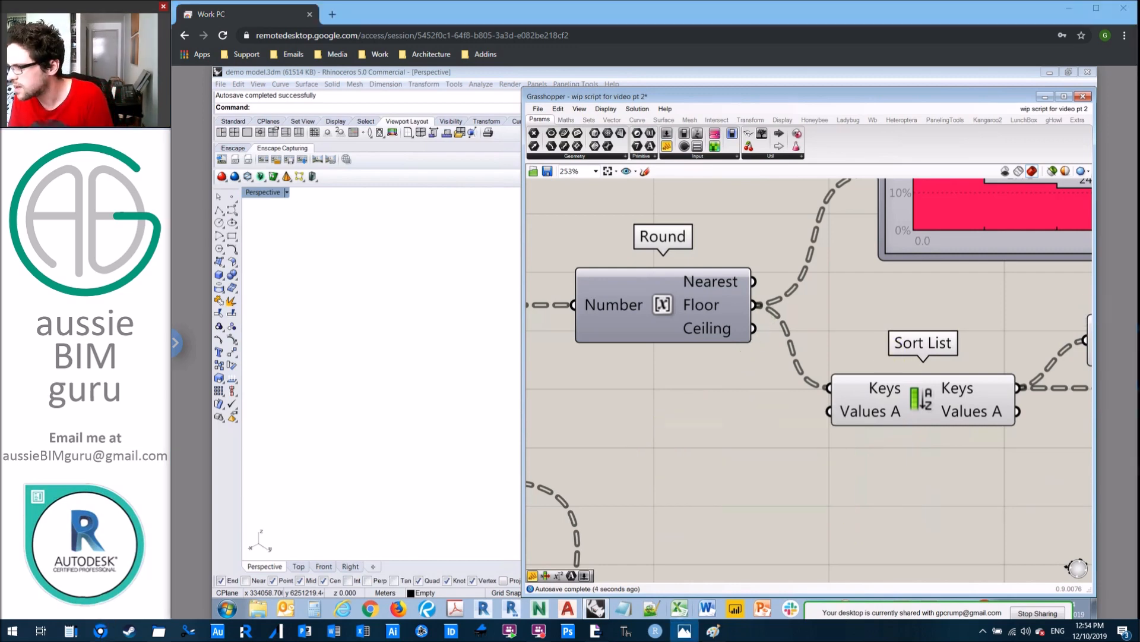
Flatten the Floor output of the Round component that feeds Sort List.
right_drag(856, 261, 799, 256)
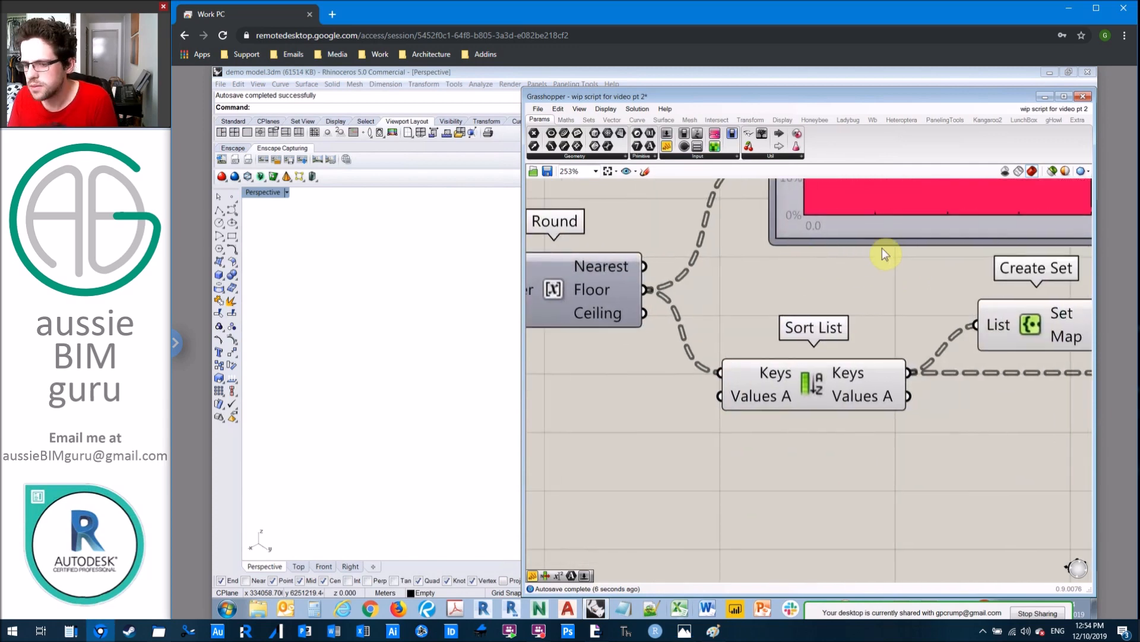
right_drag(925, 305, 802, 298)
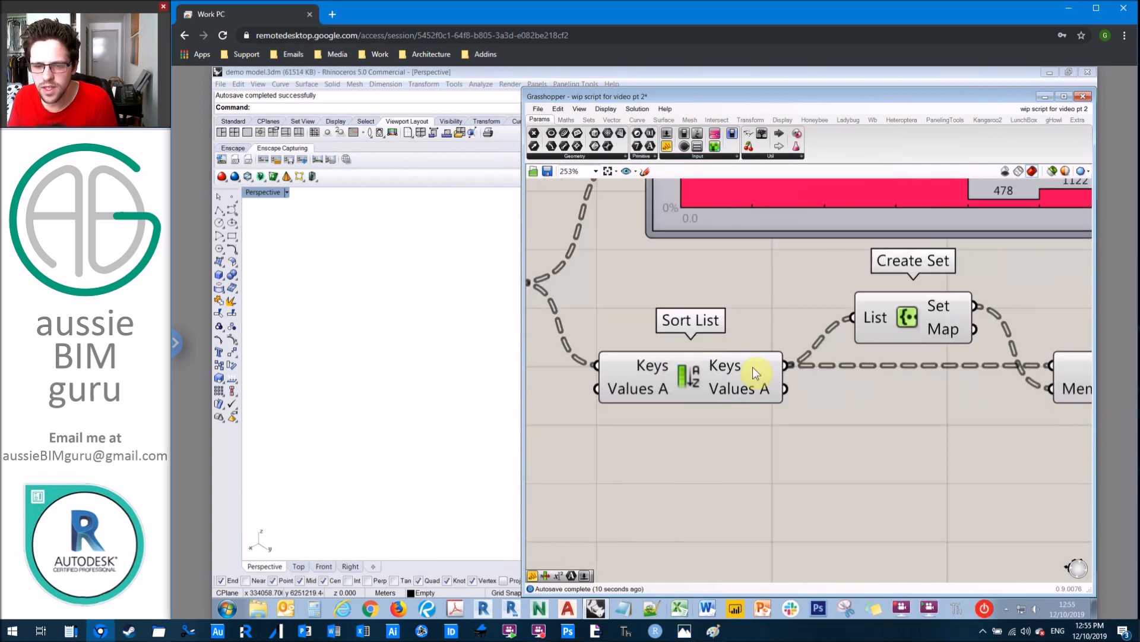
right_drag(626, 298, 797, 320)
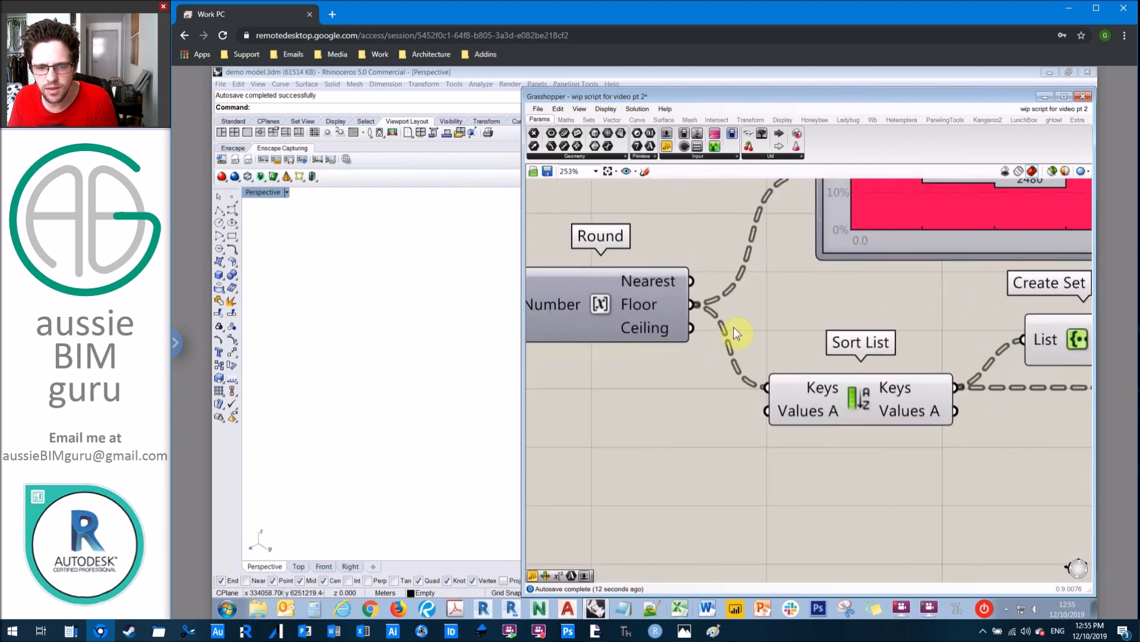
mouse_move(649, 305)
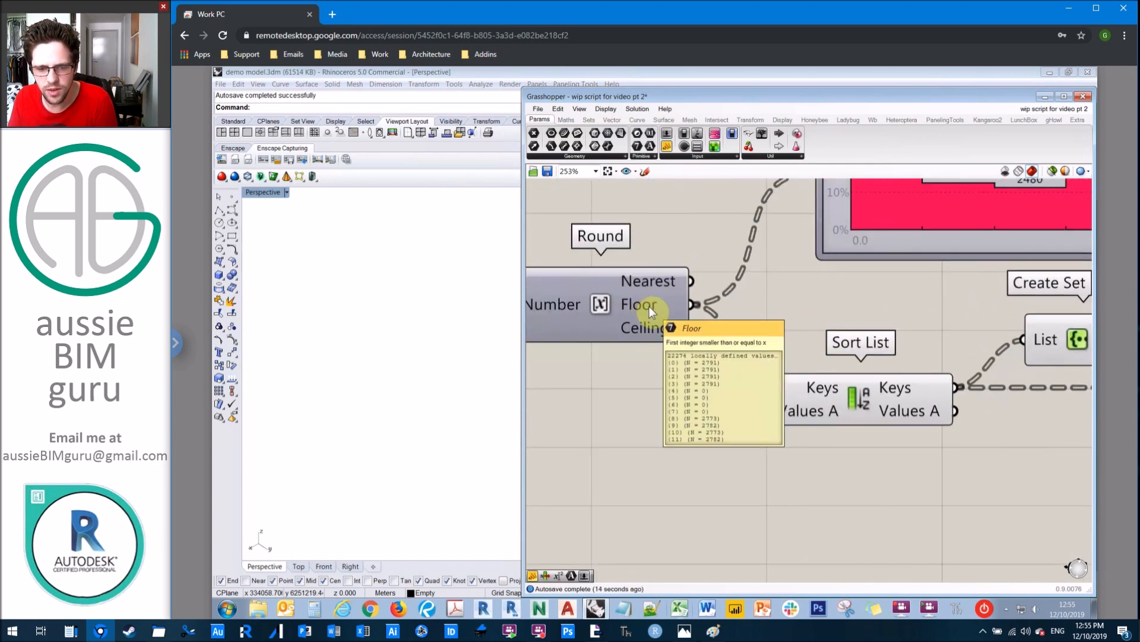
right_click(648, 304)
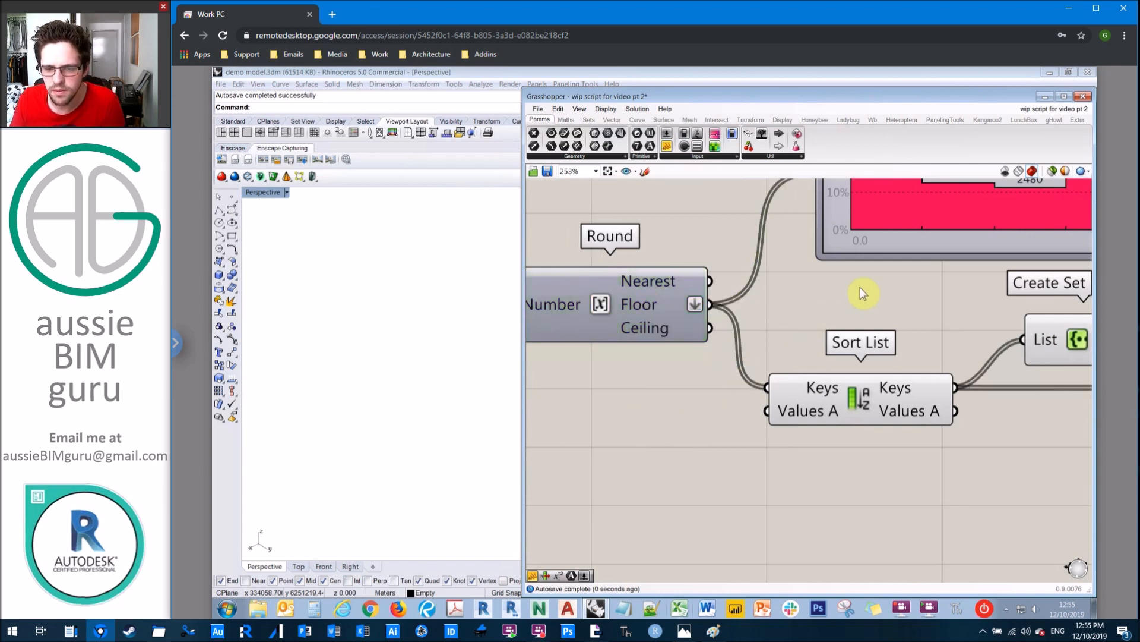
Add a Panel beside Member Index, connect the Index output to it, and examine the listed indices to the end.
right_drag(908, 288, 673, 278)
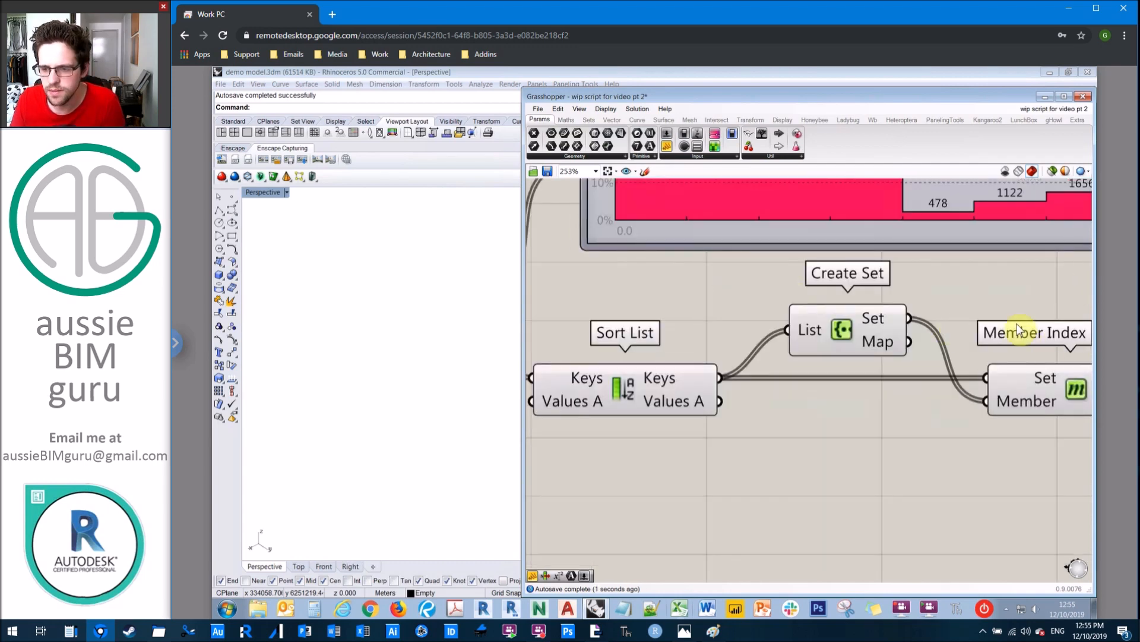
right_drag(1019, 330, 745, 298)
drag(669, 153, 1003, 344)
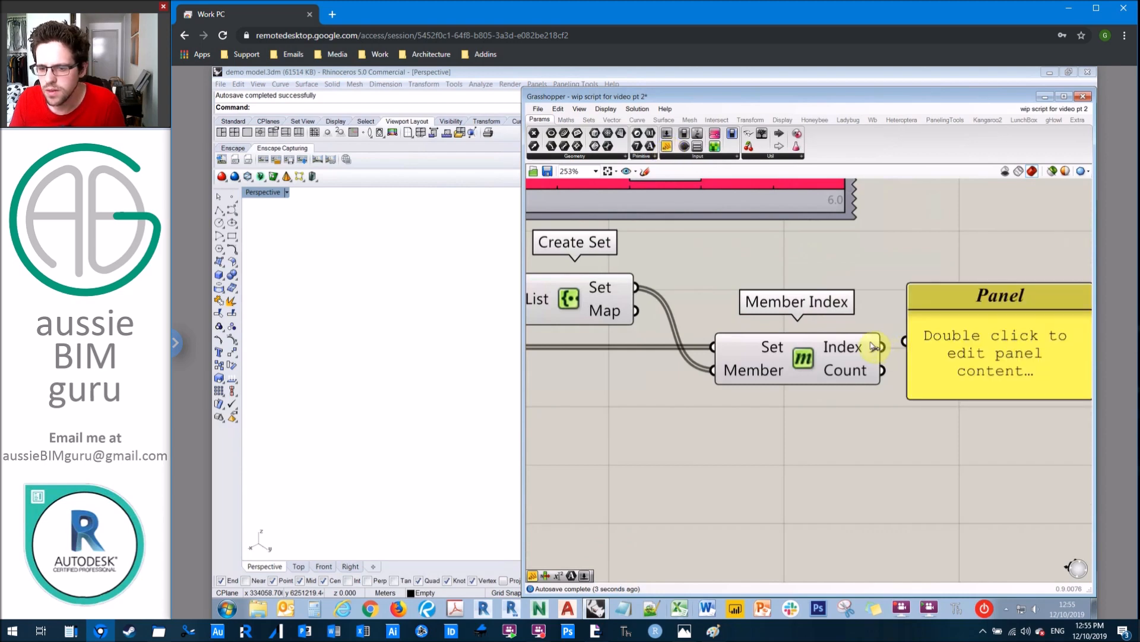
drag(906, 347, 883, 347)
right_drag(1047, 298, 955, 284)
drag(997, 304, 996, 389)
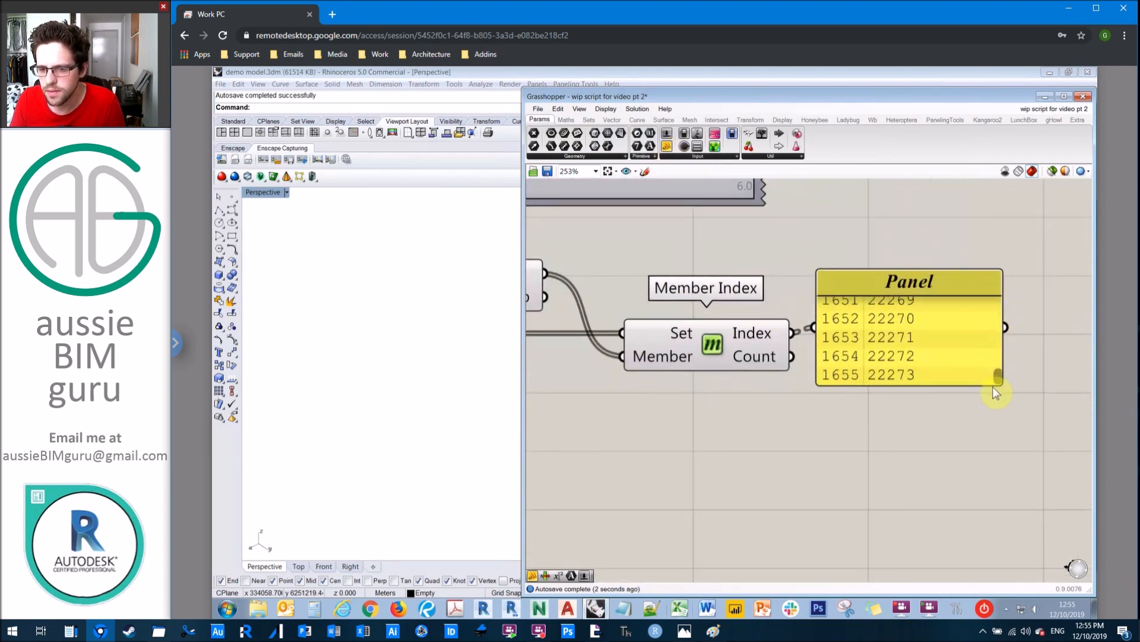
Feed Member Index's Count output into the Panel instead, enlarge the Panel to read every count, and delete it.
drag(792, 359, 814, 325)
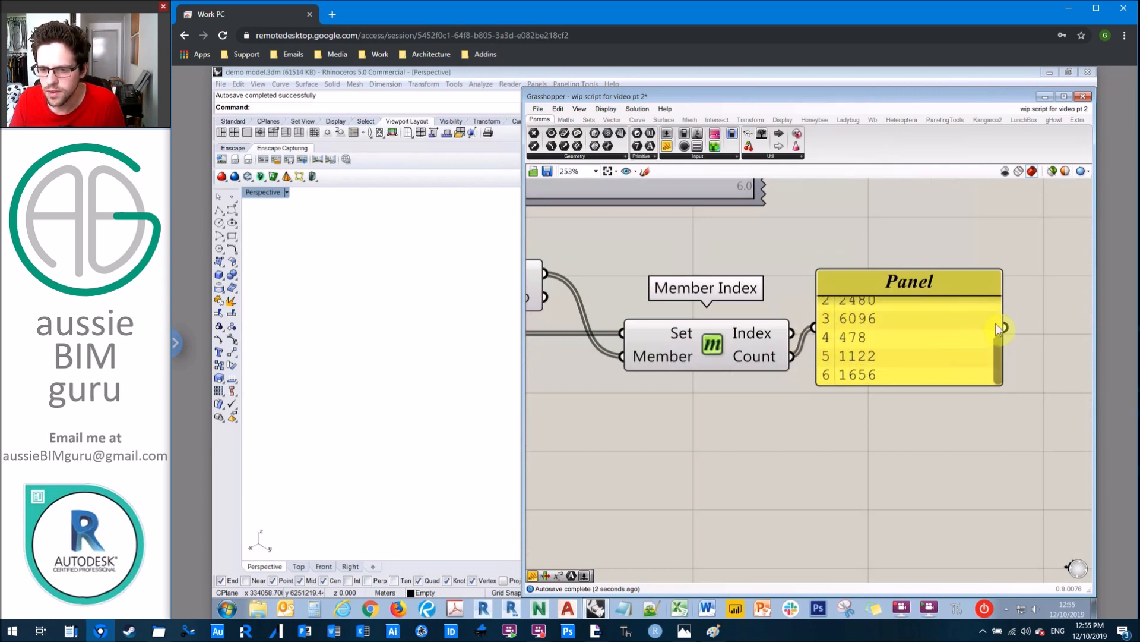
drag(996, 346, 996, 310)
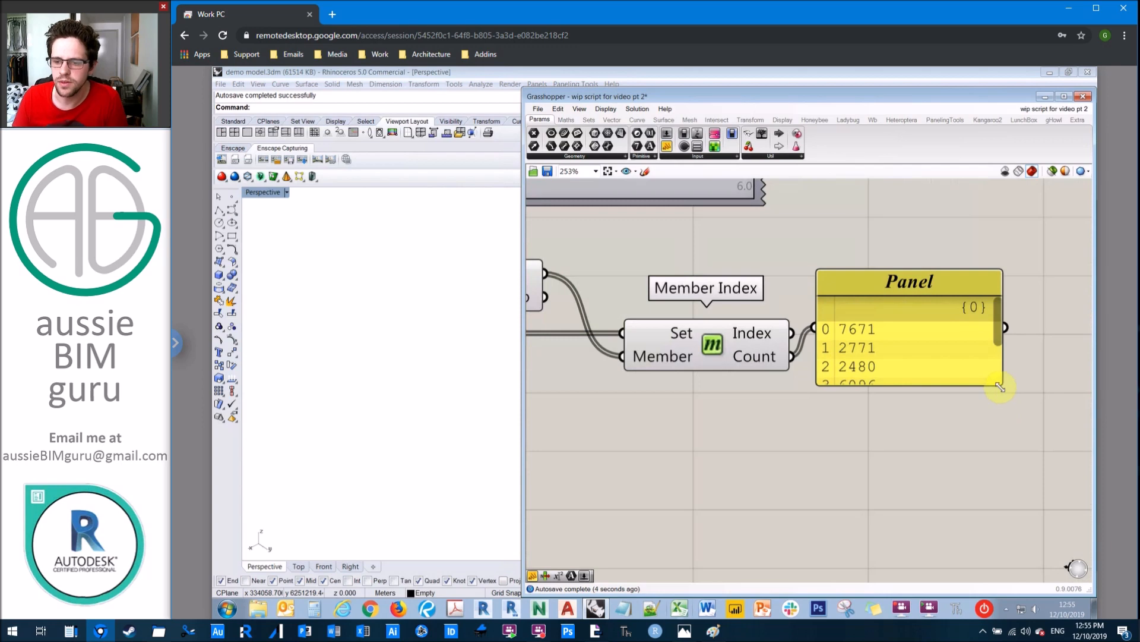
drag(1000, 383, 1021, 458)
right_drag(893, 219, 794, 204)
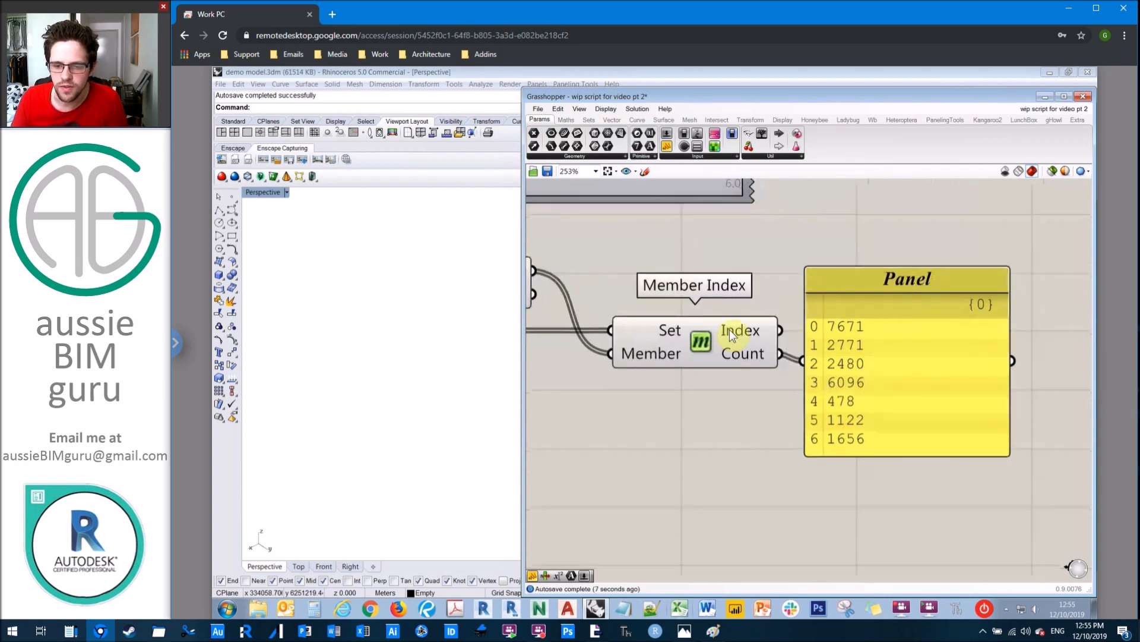
drag(767, 266, 793, 258)
right_drag(678, 250, 908, 252)
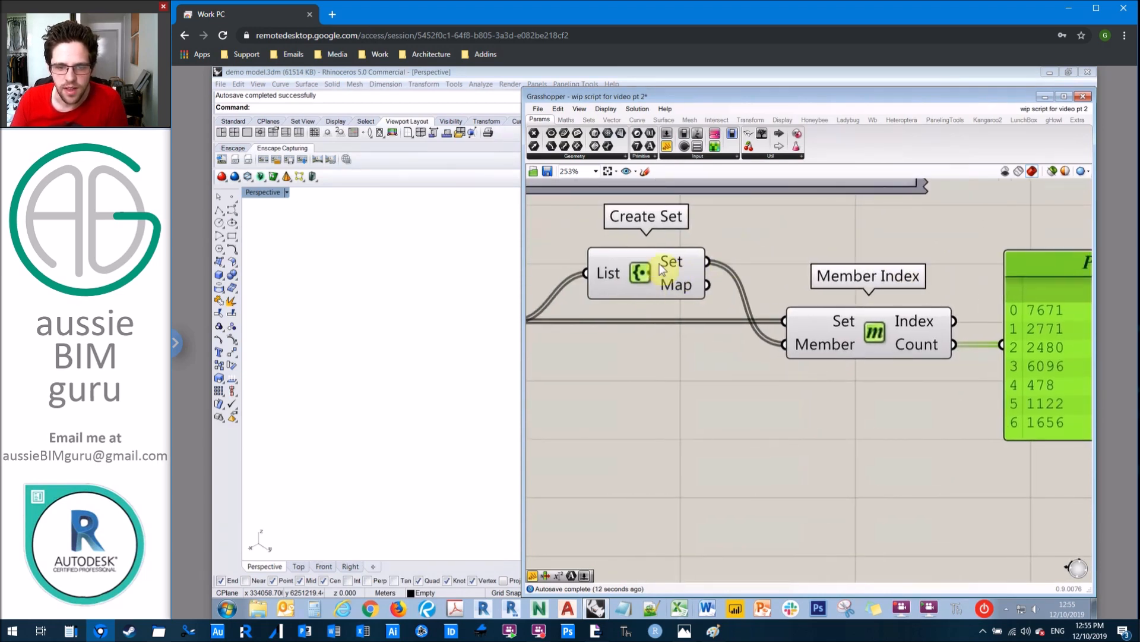
mouse_move(677, 265)
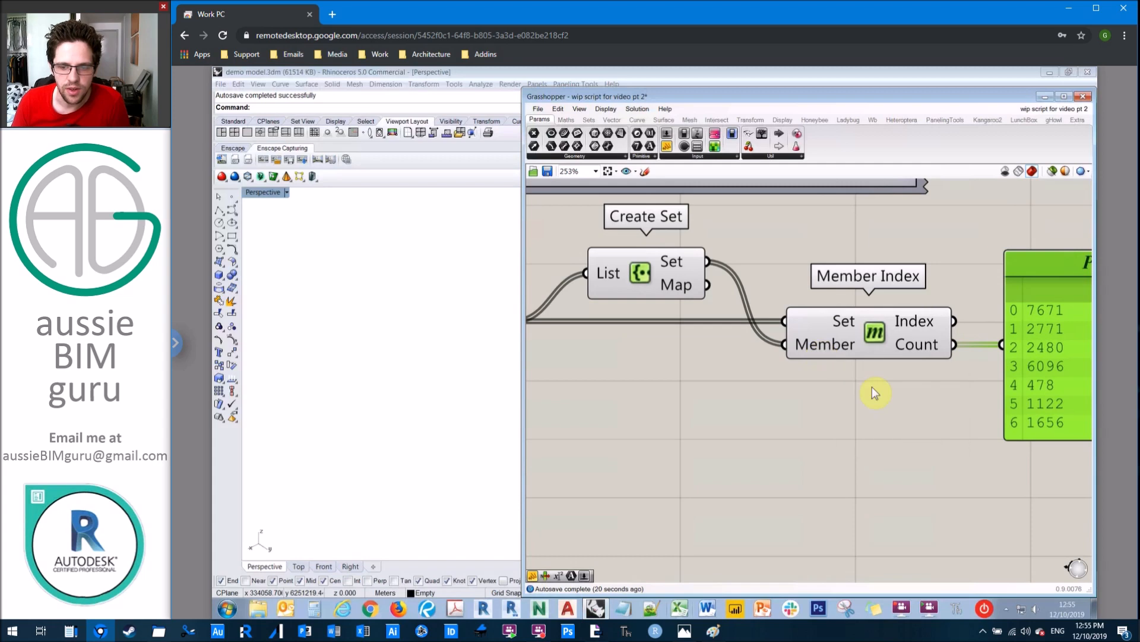
right_drag(873, 390, 651, 377)
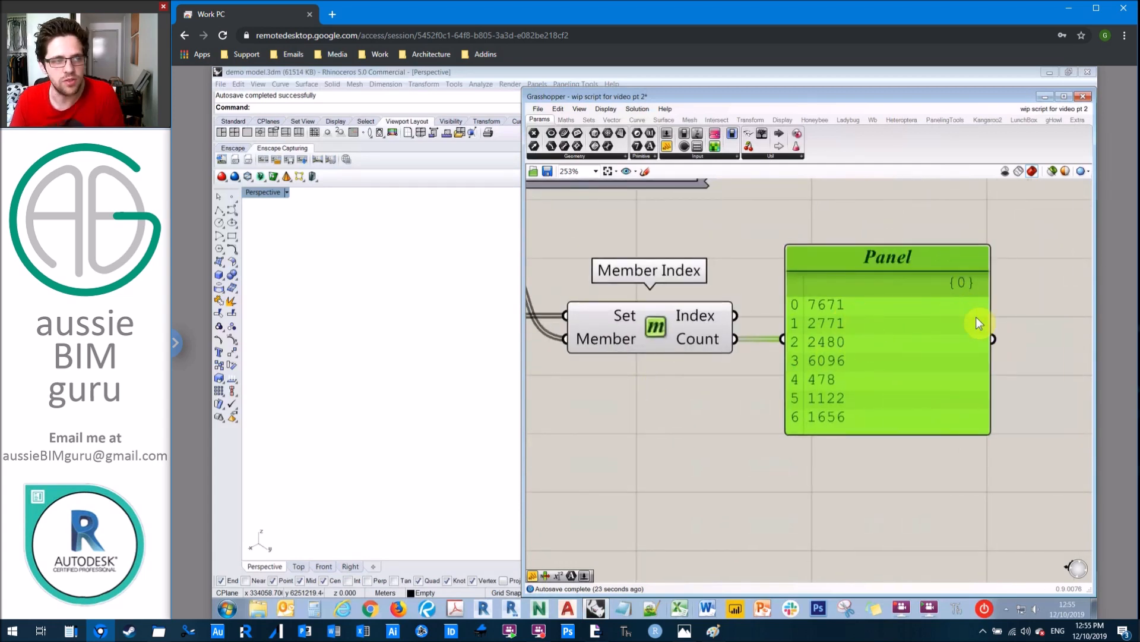
key(Delete)
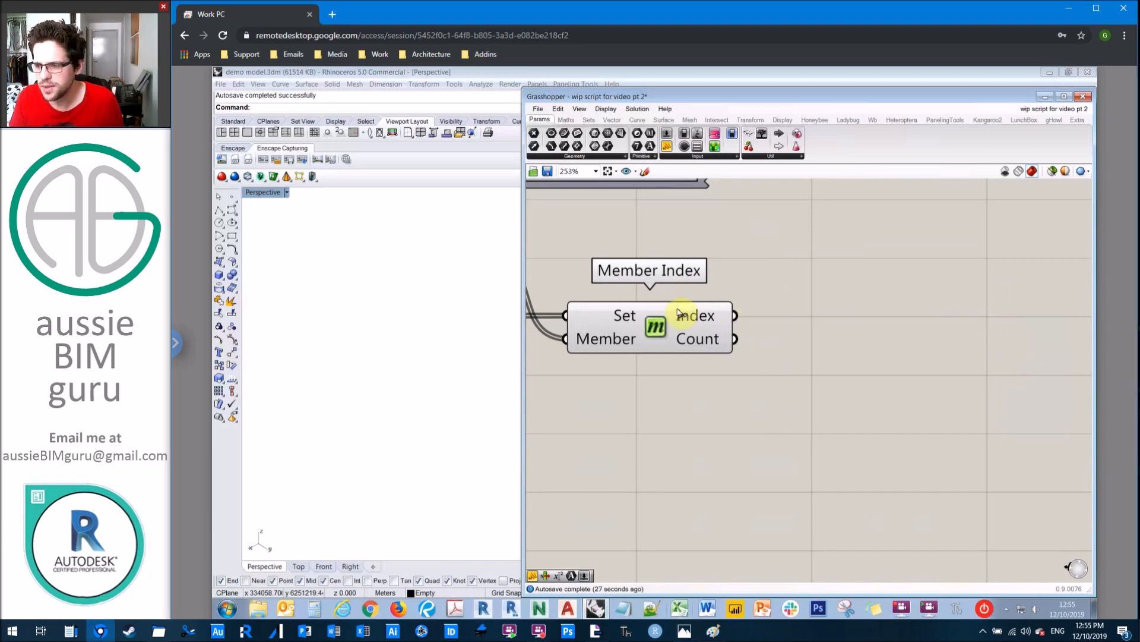
Add a Mass Addition component below and beyond Member Index, connect Count to its Input, and check its Result.
right_drag(854, 344, 790, 338)
double_click(790, 338)
text(mass addit)
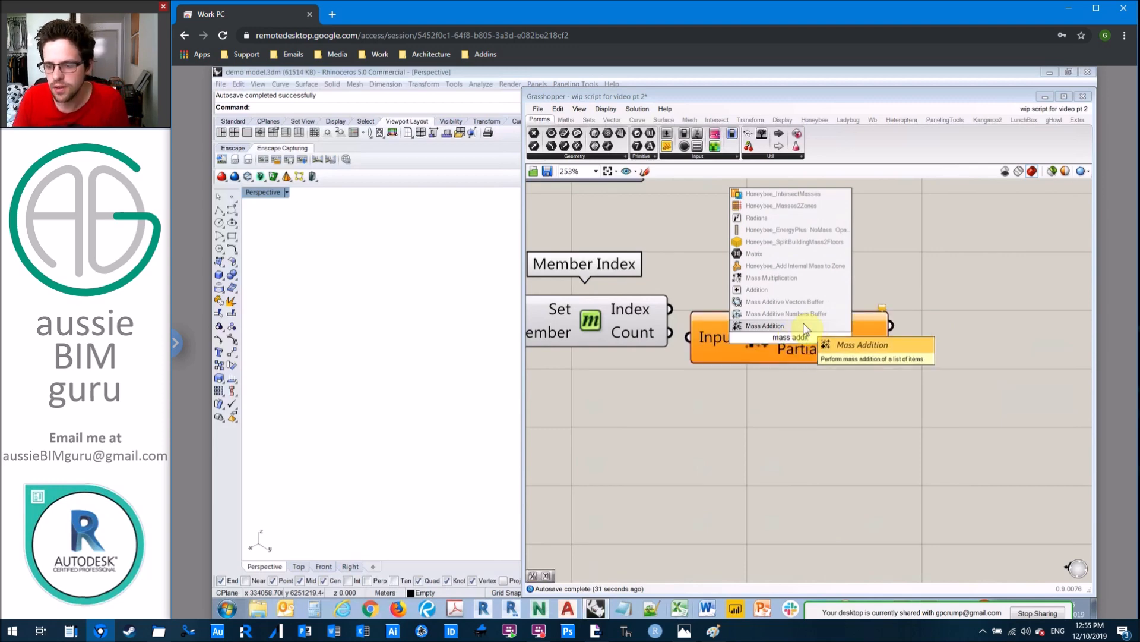
click(803, 324)
drag(823, 336, 861, 405)
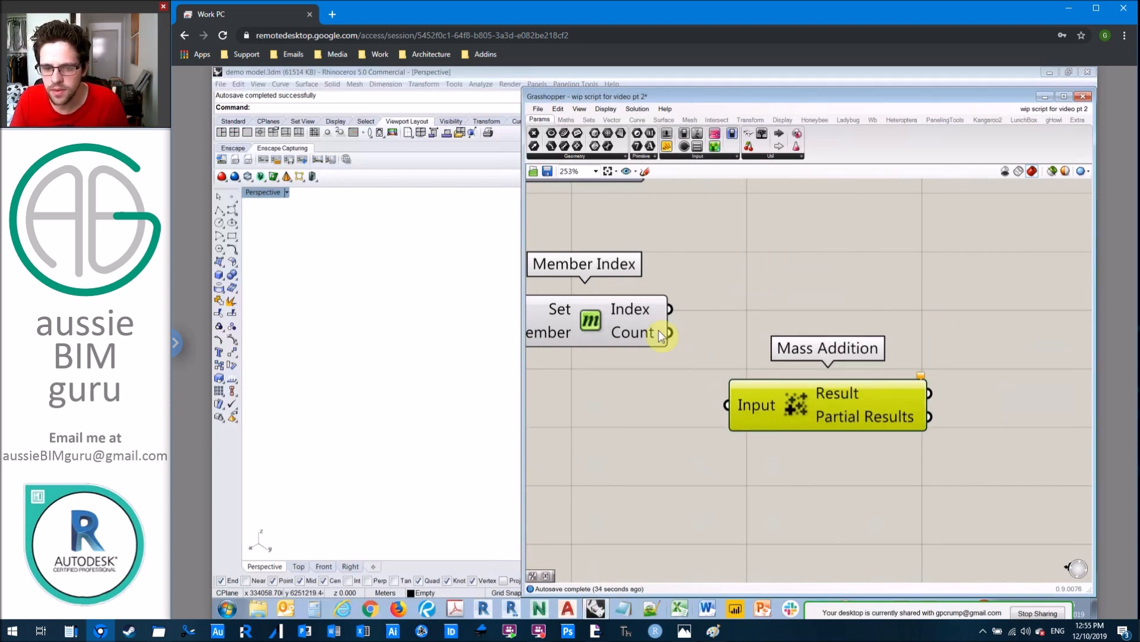
drag(670, 333, 718, 404)
click(832, 305)
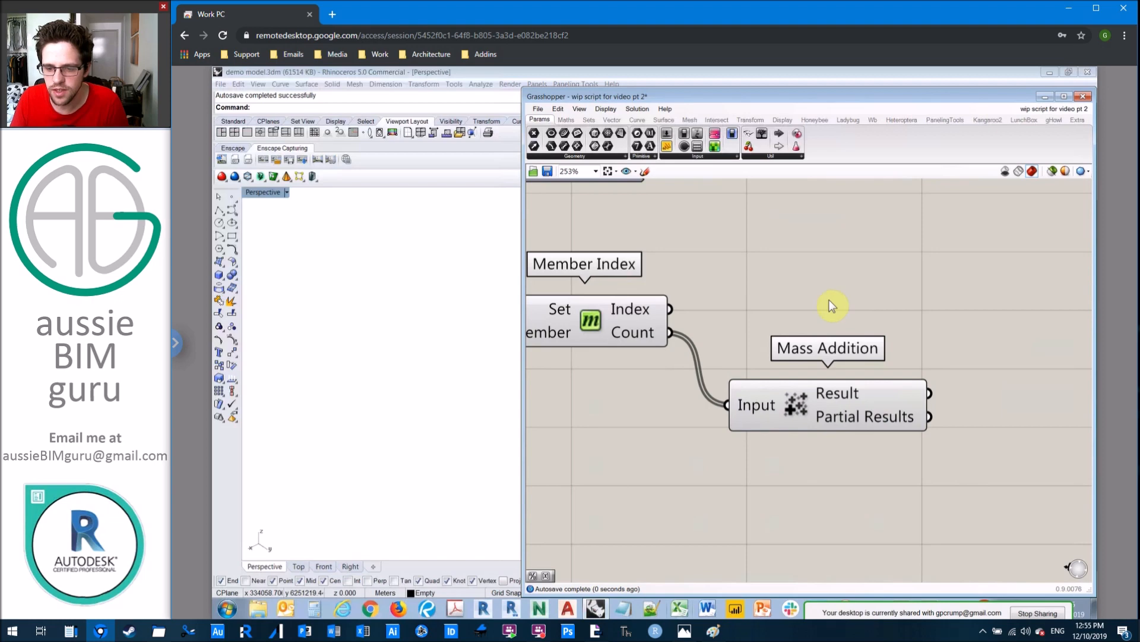
right_drag(949, 326, 768, 280)
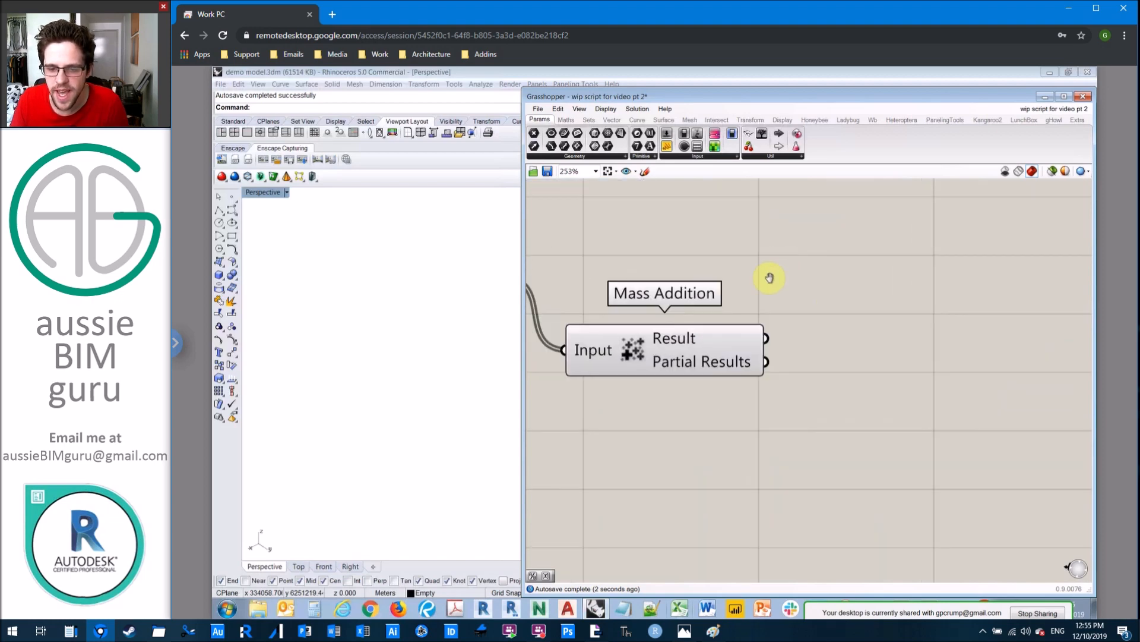
mouse_move(681, 340)
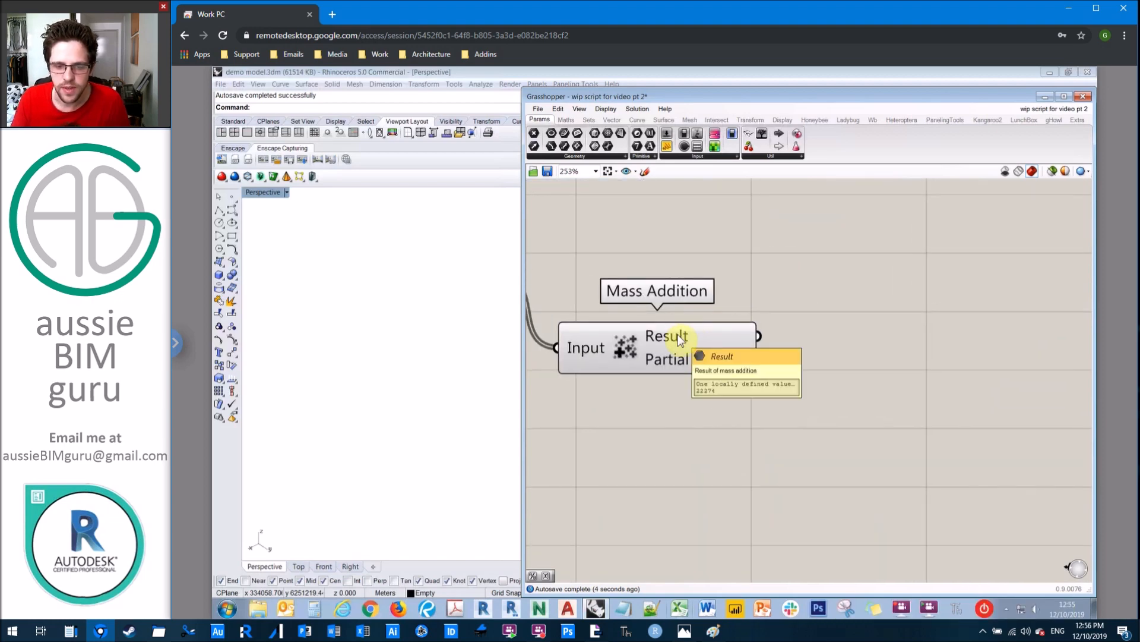
Add a Division component and place it above and beyond Mass Addition.
right_drag(757, 250, 907, 271)
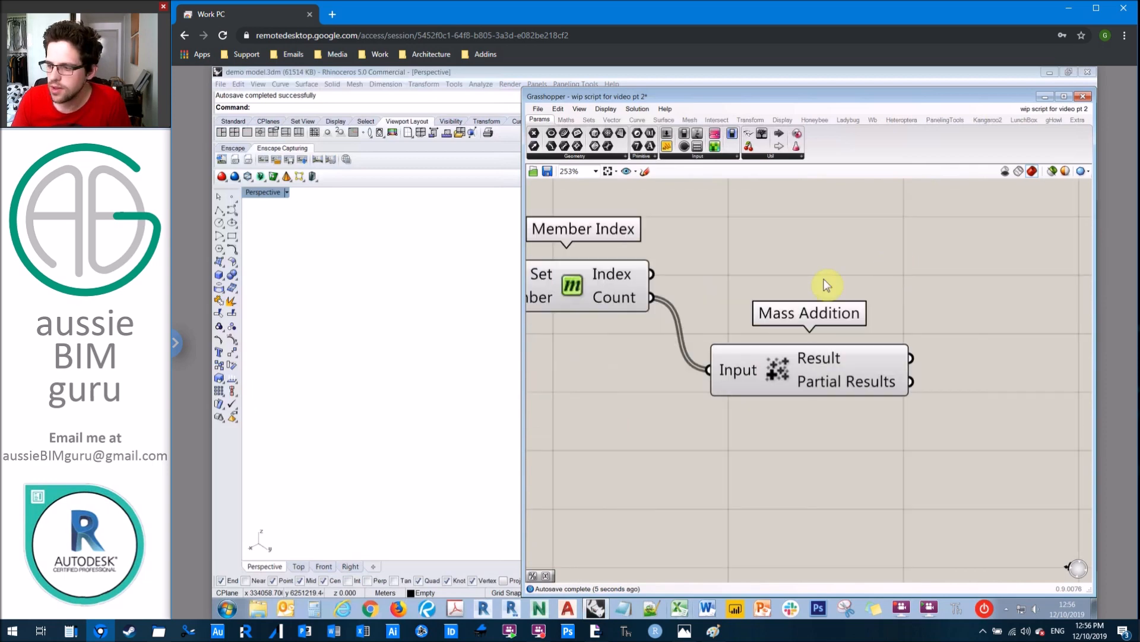
right_drag(826, 285, 888, 289)
mouse_move(688, 307)
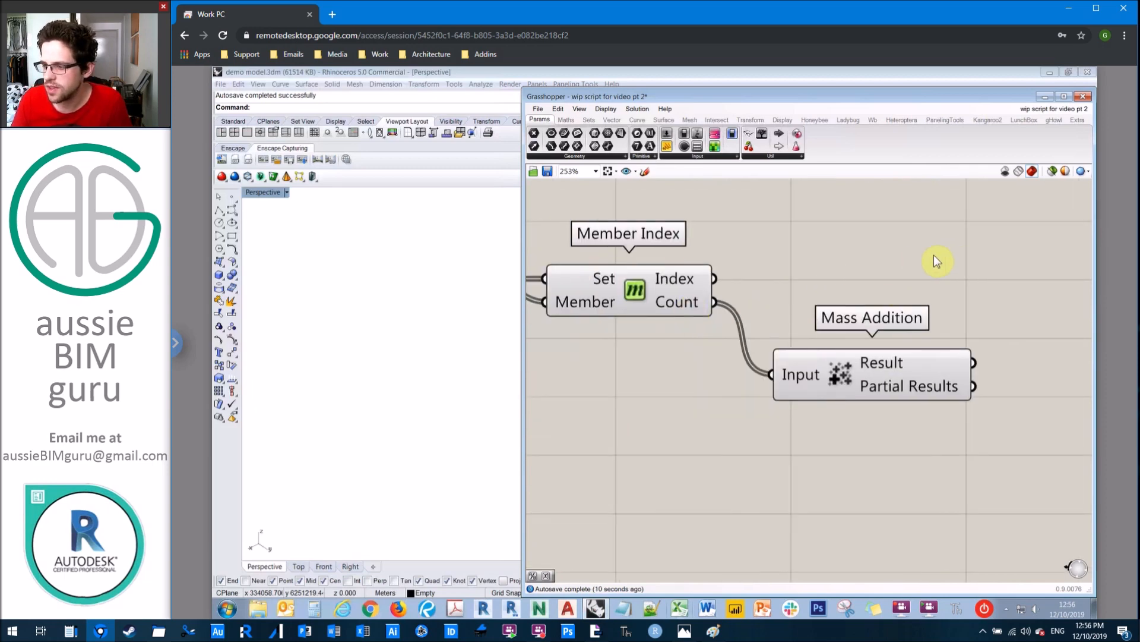
right_drag(954, 255, 849, 272)
double_click(830, 279)
text(d)
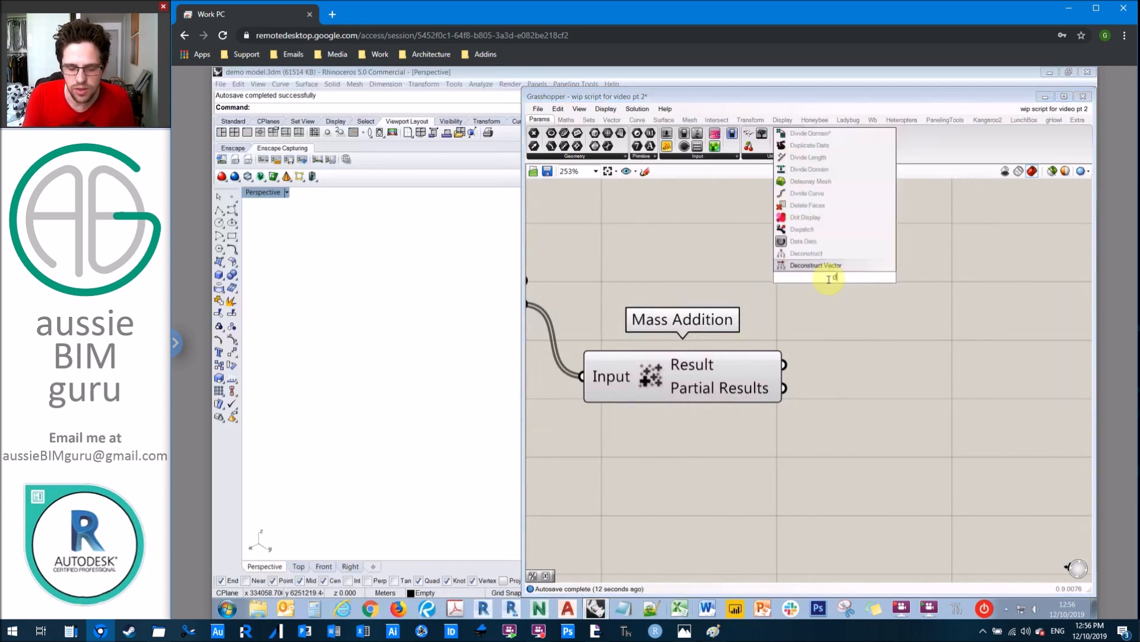
text(ivide)
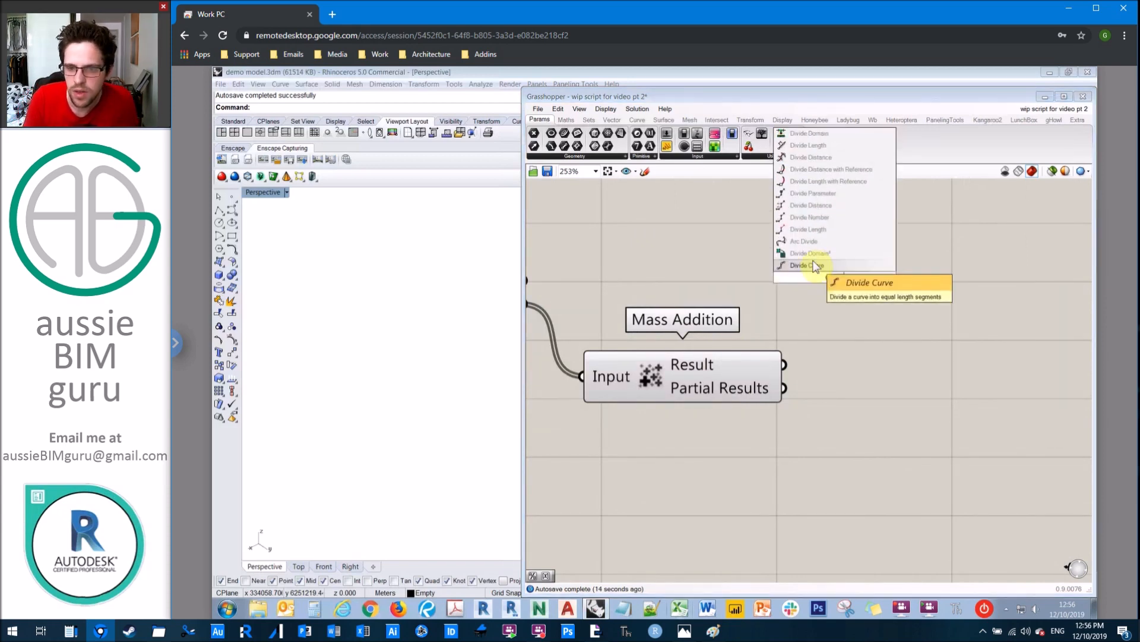
key(BackSpace)
key(BackSpace)
text(s)
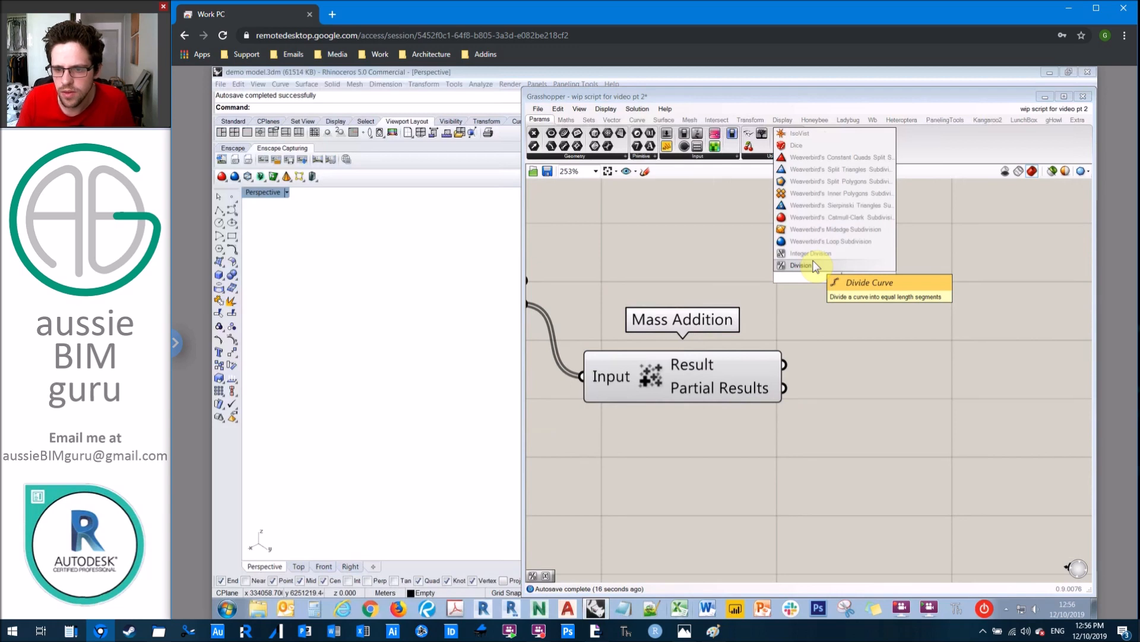
click(815, 266)
scroll(853, 261, down, 1)
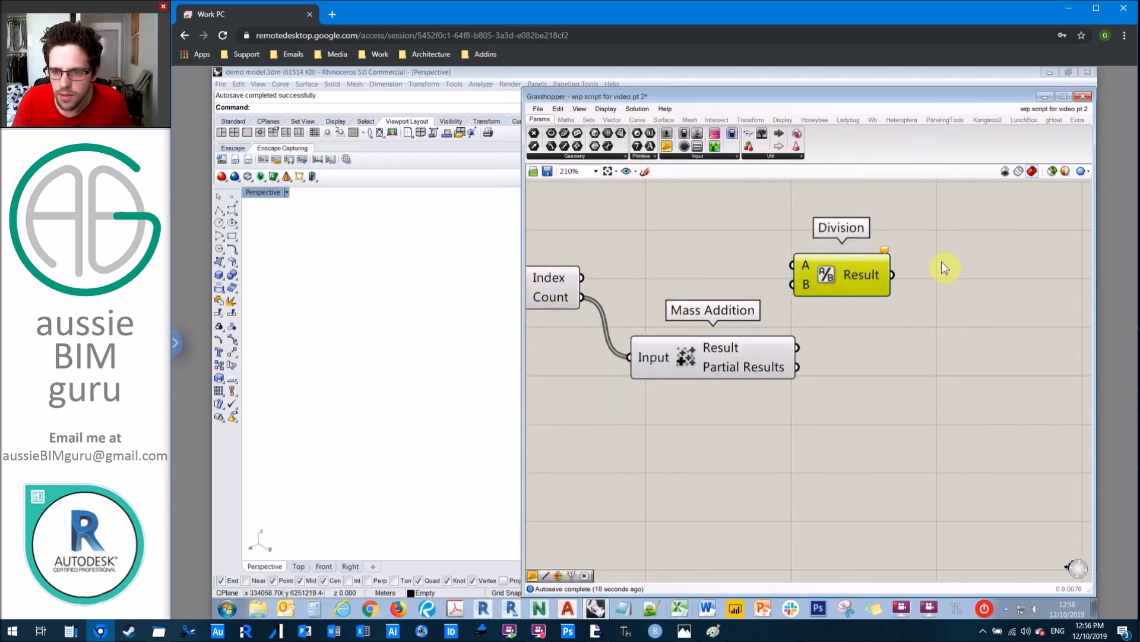
drag(854, 260, 942, 263)
Connect Member Index's Count to Division's A and Mass Addition's Result to B, and move Division closer to Mass Addition.
drag(585, 293, 798, 348)
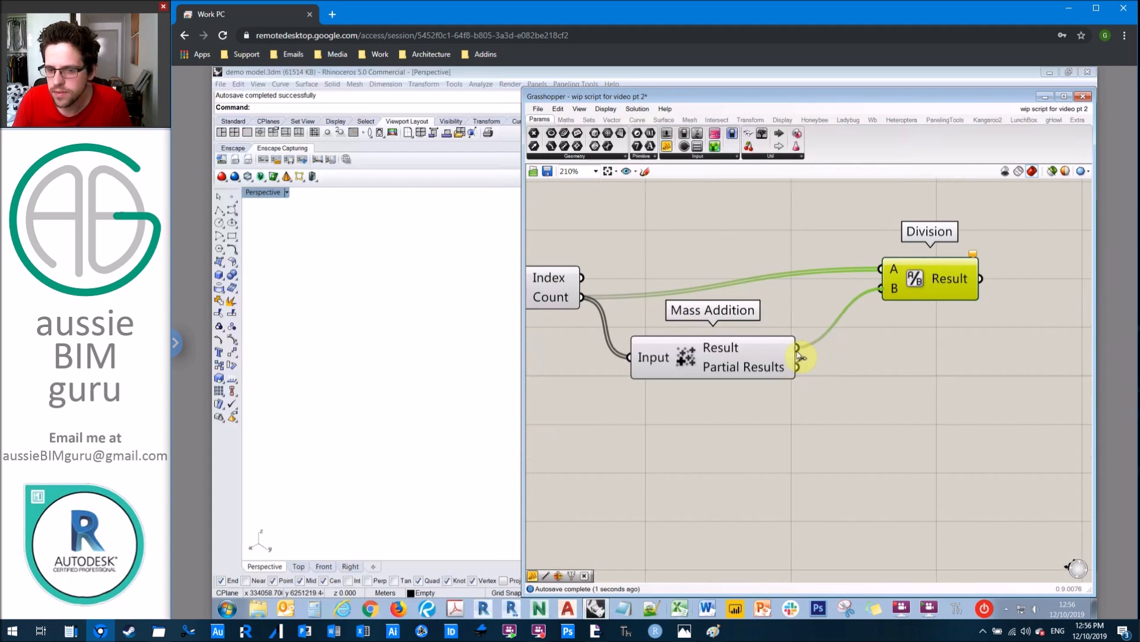
click(907, 290)
drag(907, 290, 872, 318)
right_drag(1010, 301, 842, 309)
mouse_move(753, 323)
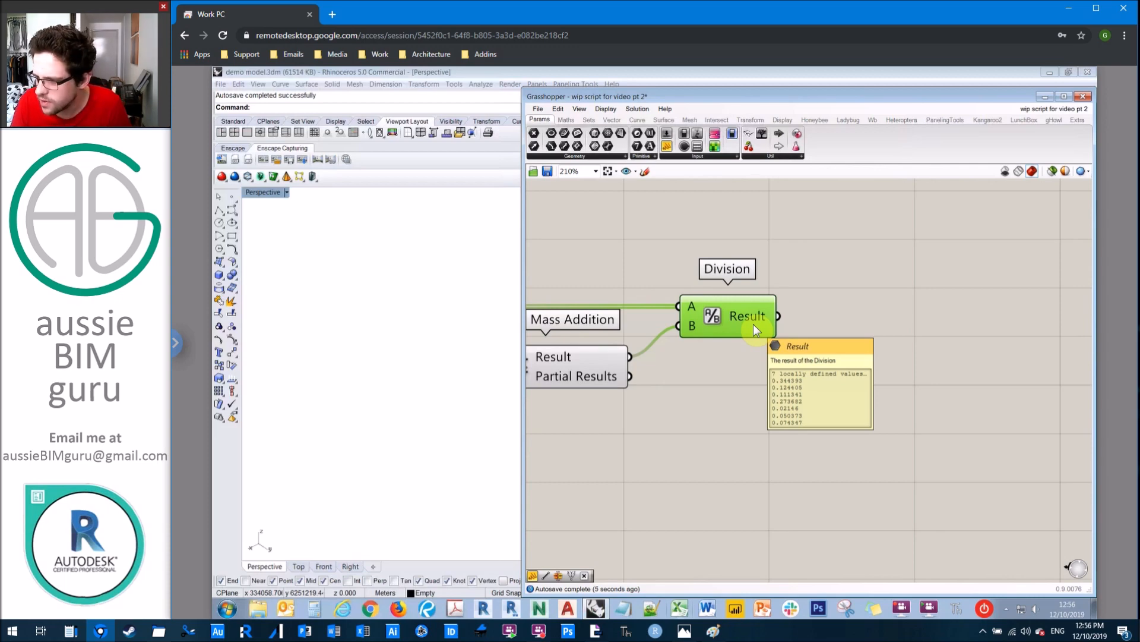
Add a Round component after Division and connect Division's Result output to its Number input.
double_click(873, 319)
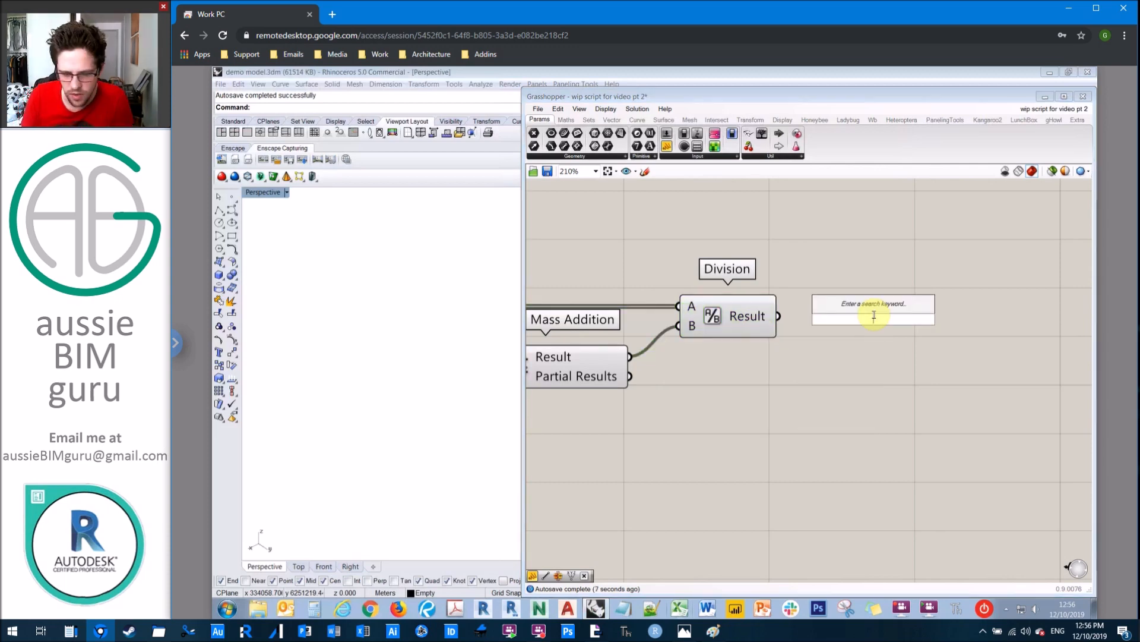
text(round)
key(Return)
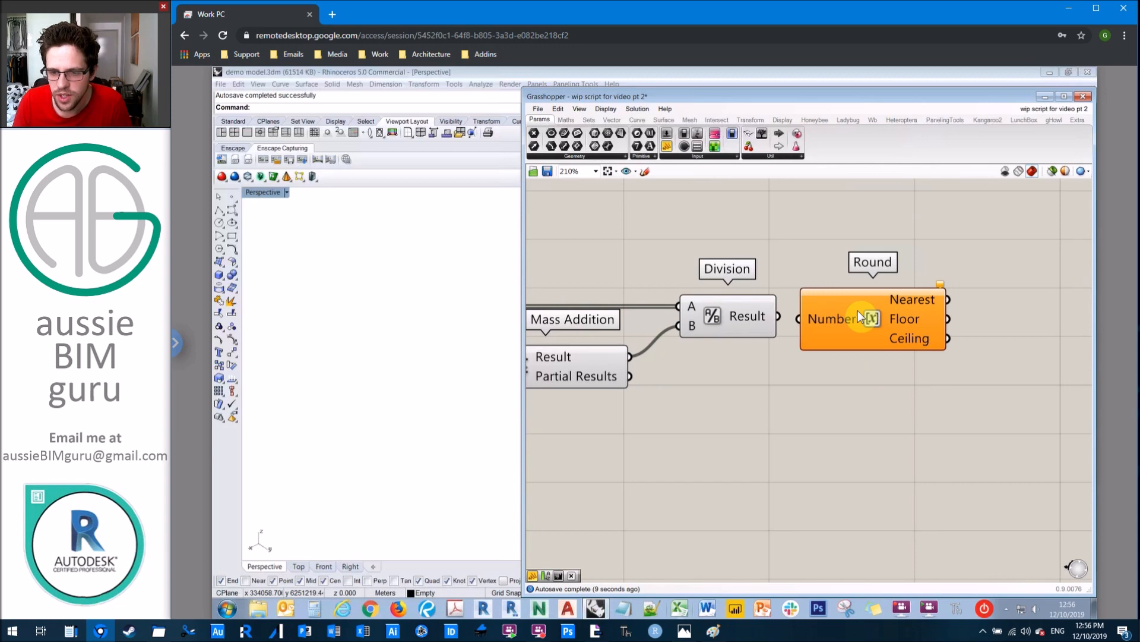
scroll(859, 316, up, 2)
drag(860, 324, 919, 341)
drag(743, 318, 846, 339)
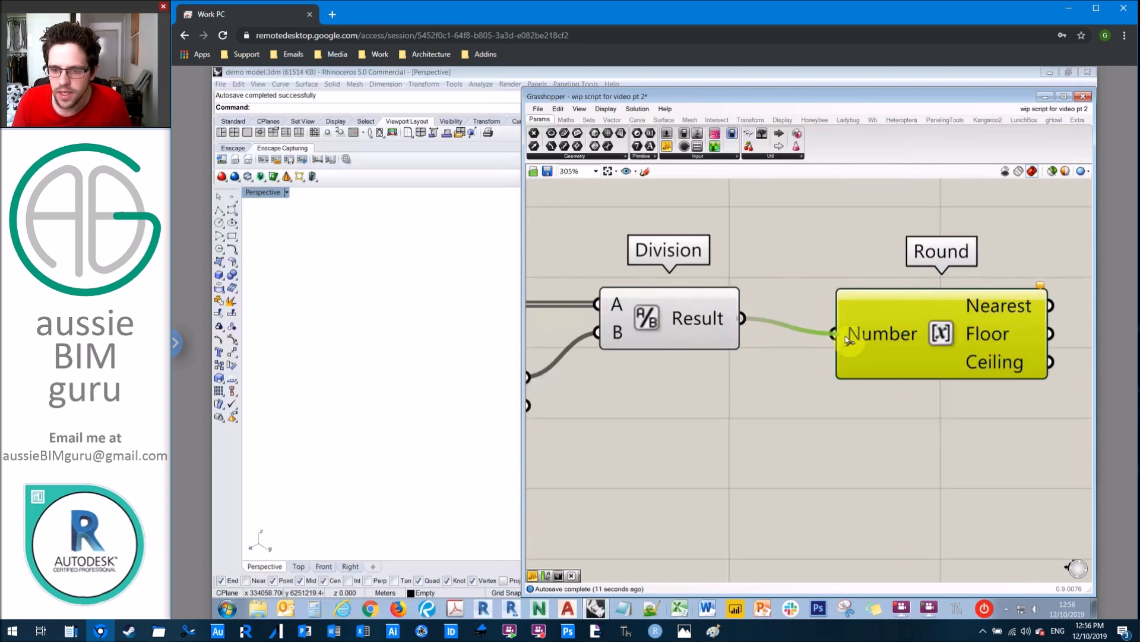
Apply the expression x*100 to Round's Number input, move Round closer to Division, and compare the values of both components.
right_click(873, 334)
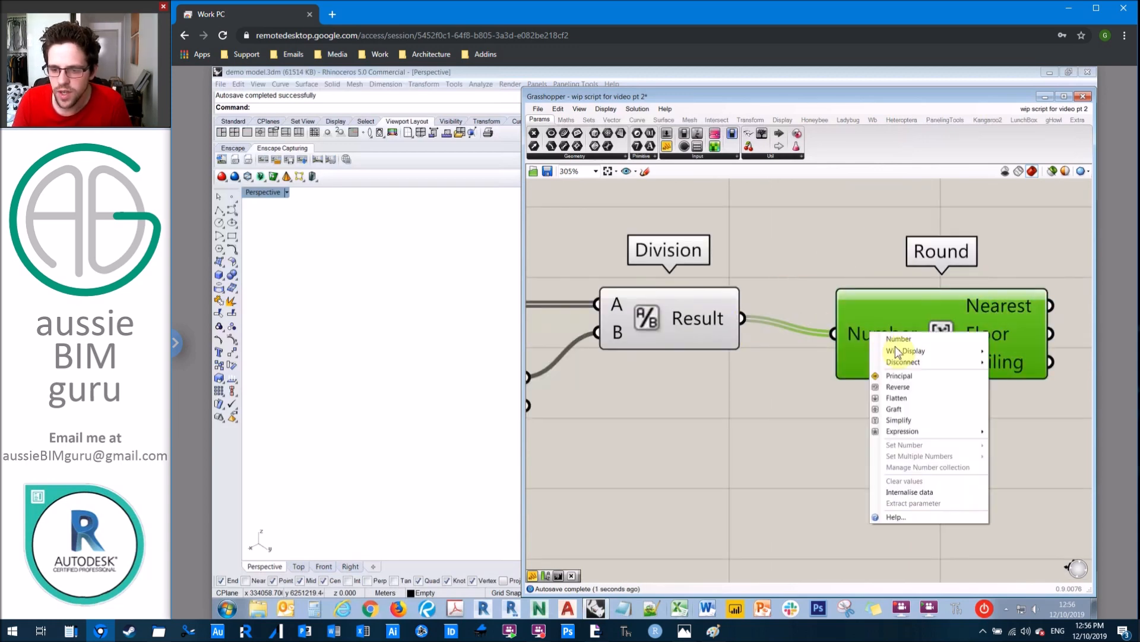
mouse_move(921, 432)
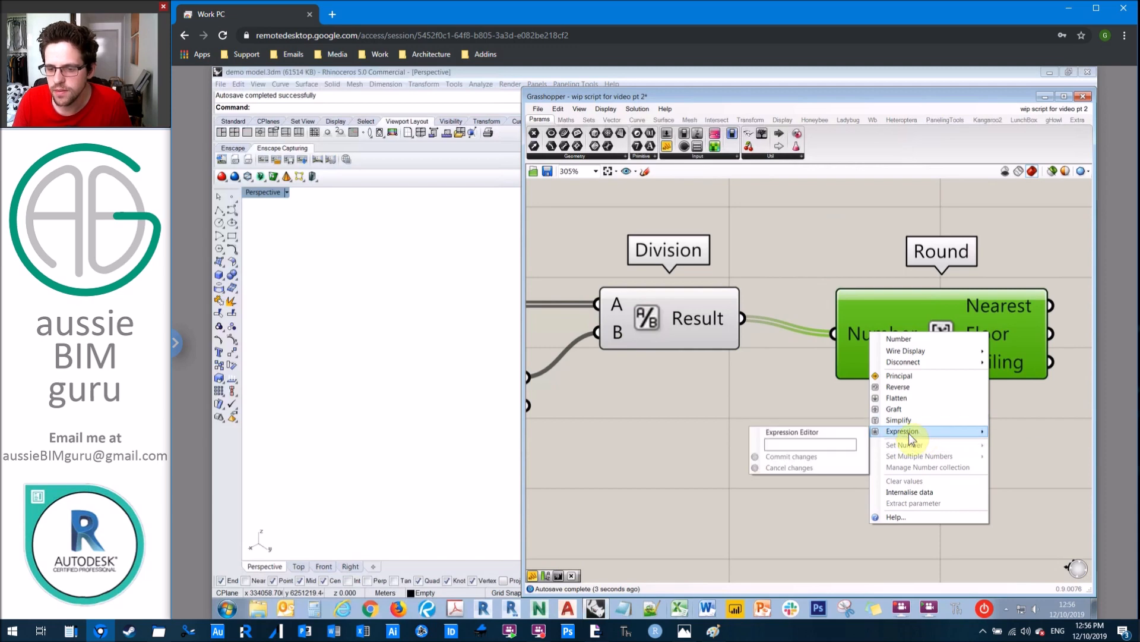
click(793, 445)
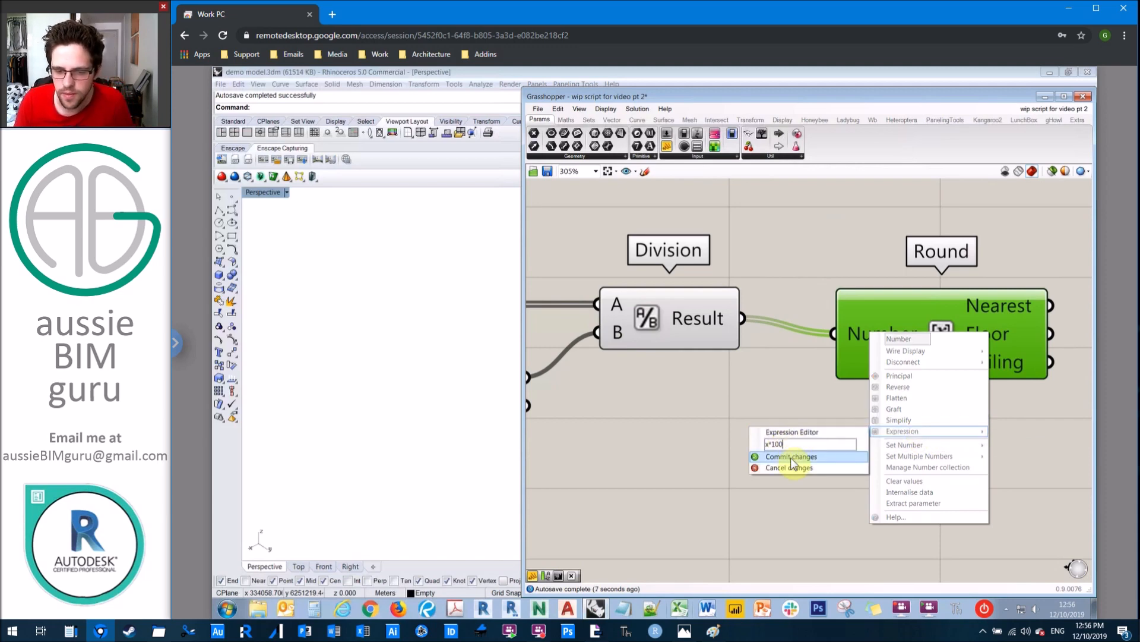
click(790, 456)
drag(899, 330, 891, 315)
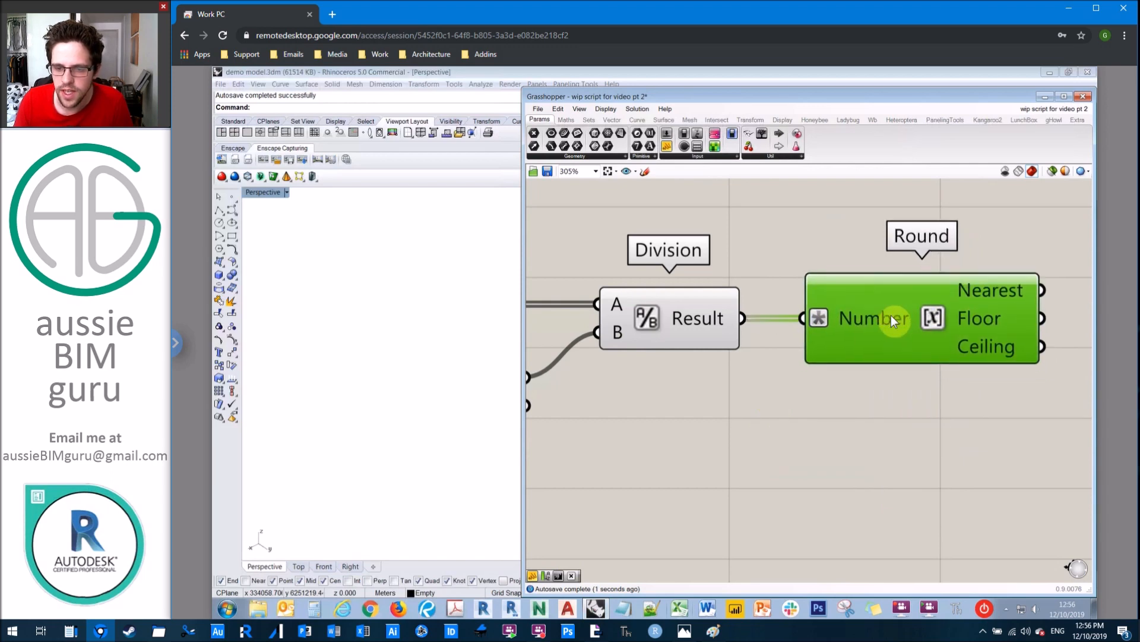
mouse_move(850, 320)
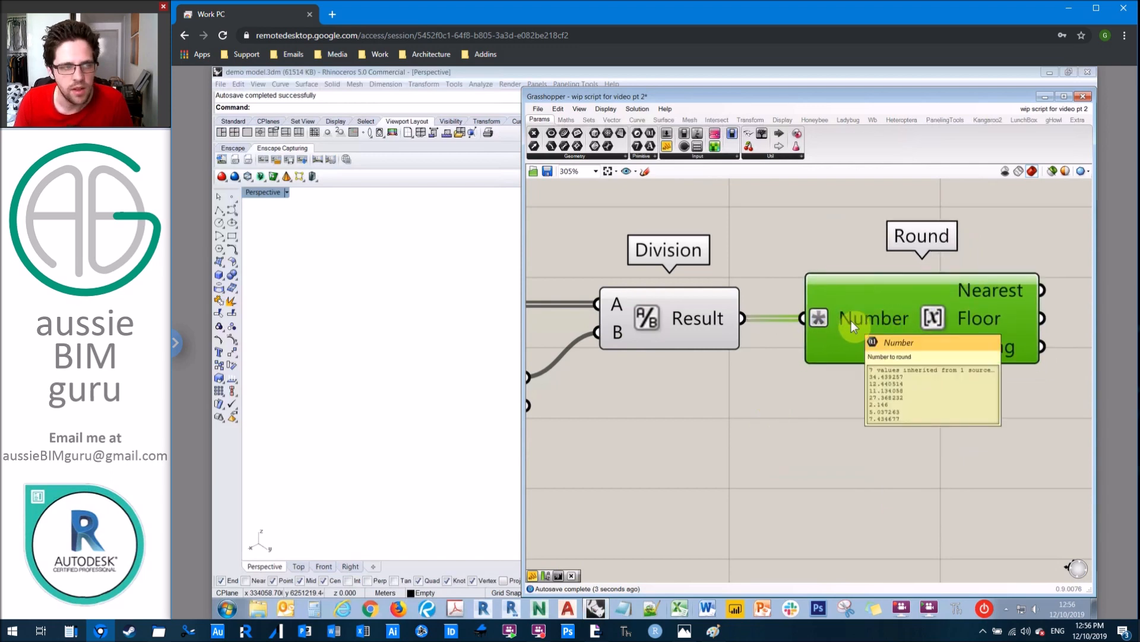
click(707, 322)
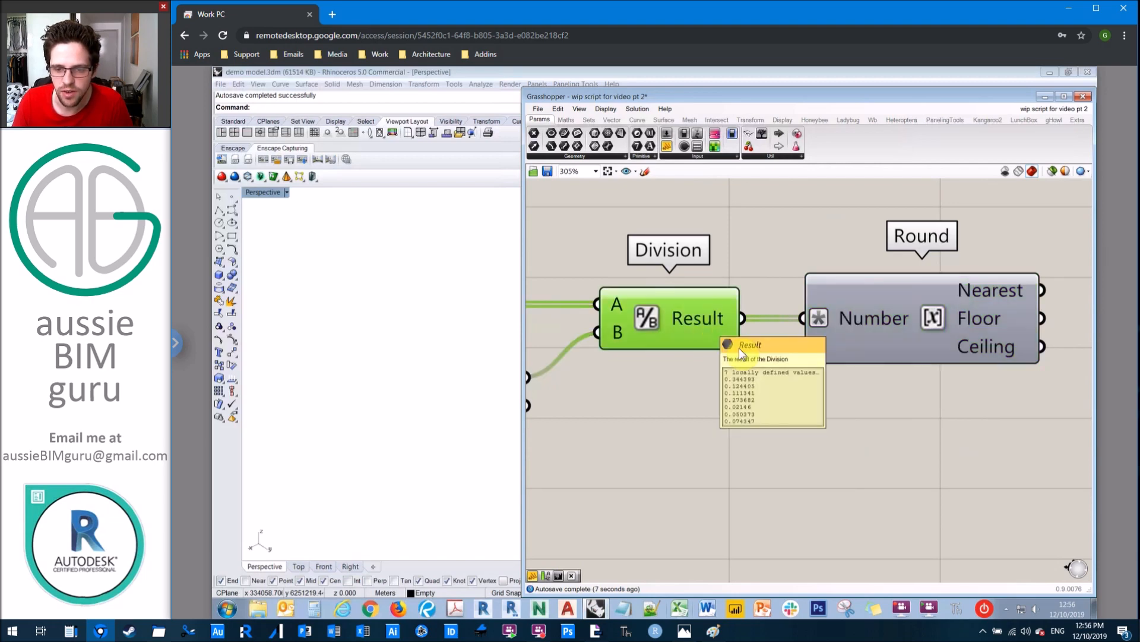
click(772, 372)
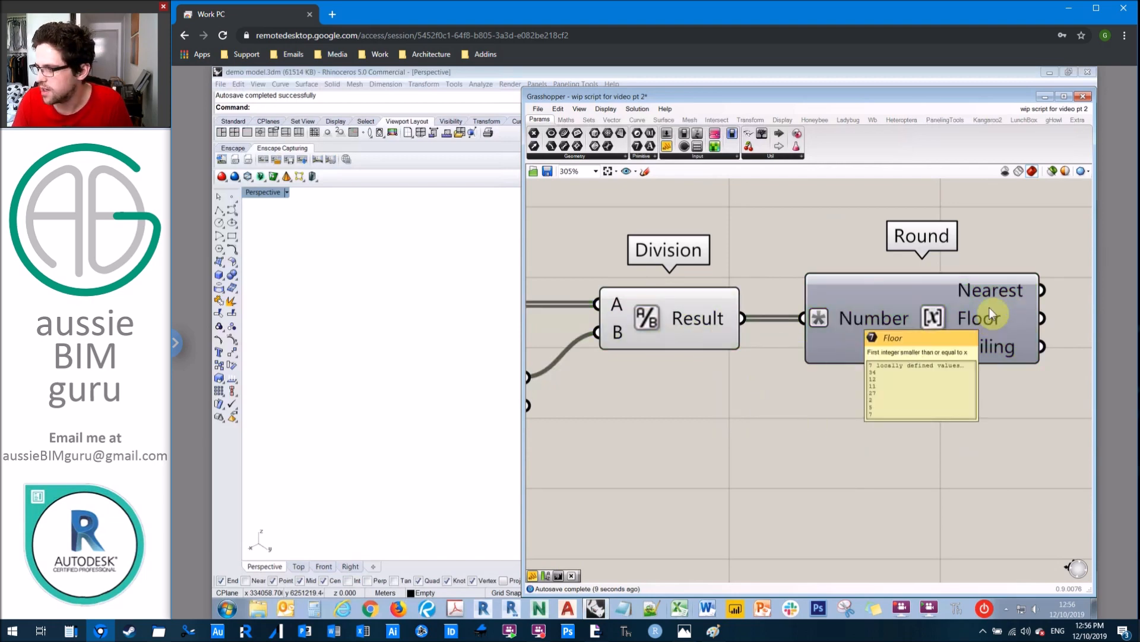
mouse_move(992, 288)
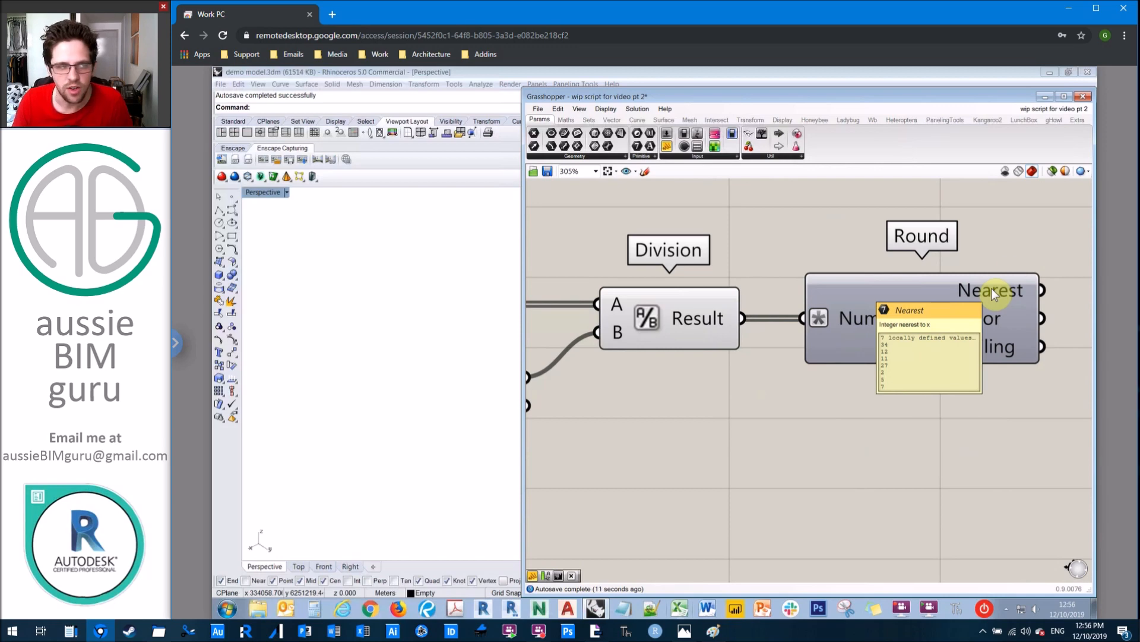
Add an Evaluate component and place it above and beyond Round.
right_drag(921, 244, 721, 329)
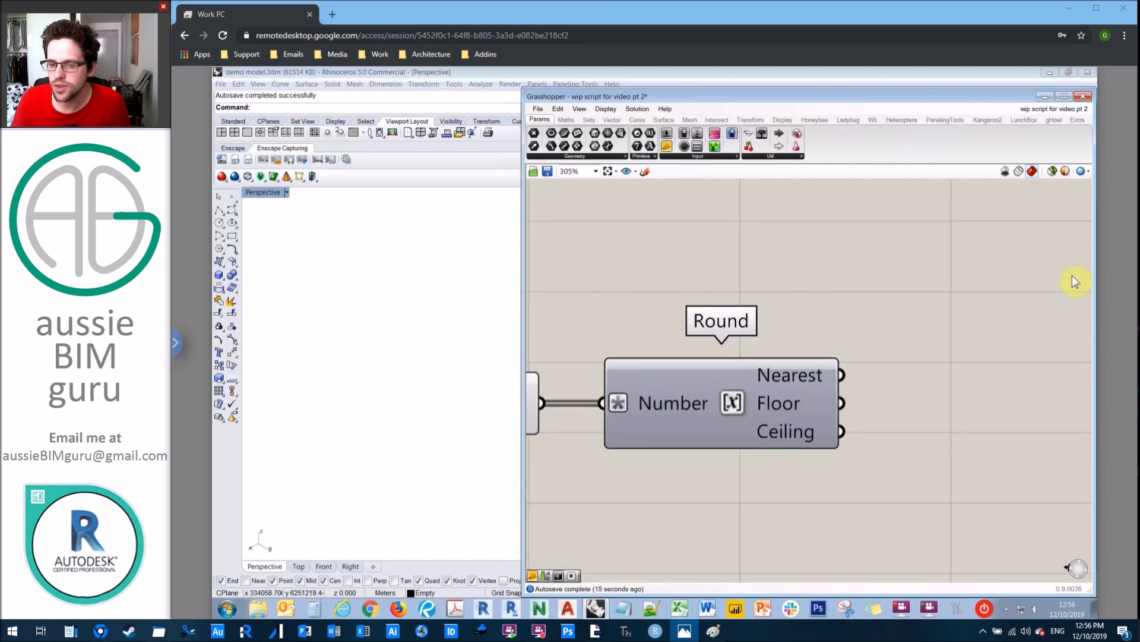
right_drag(927, 315, 886, 310)
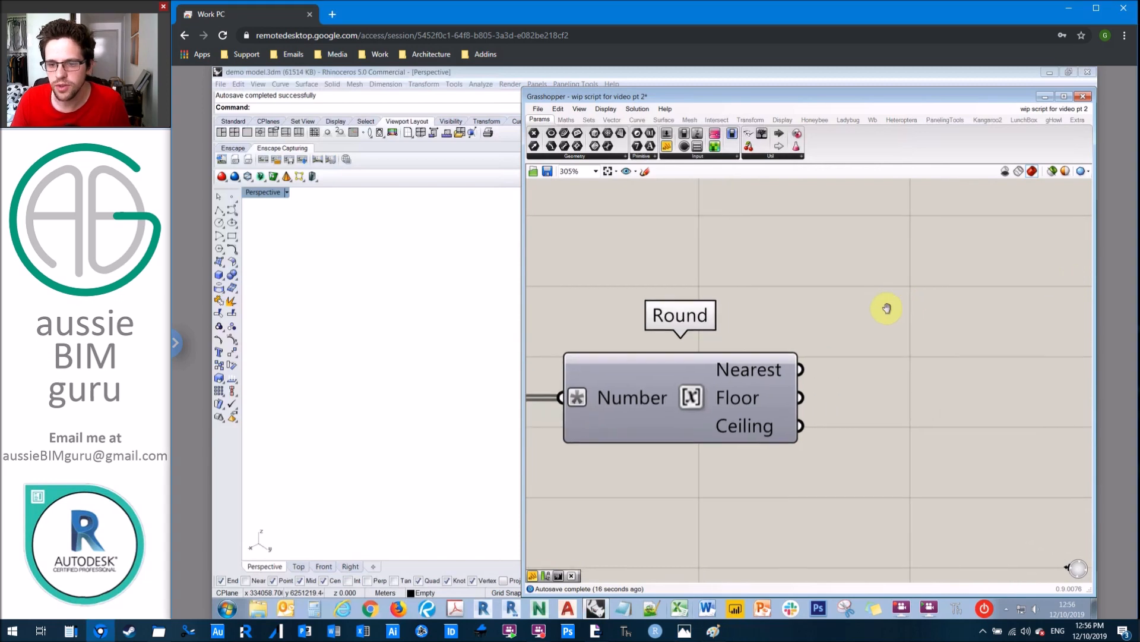
double_click(848, 316)
text(ev)
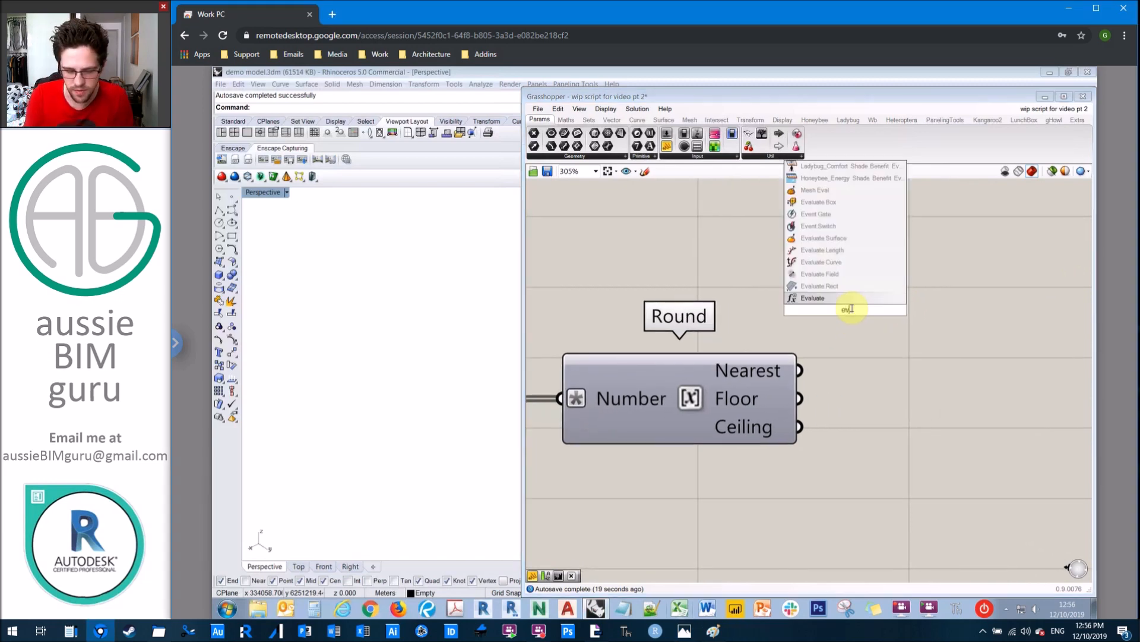
text(liate)
key(BackSpace)
key(BackSpace)
key(BackSpace)
key(BackSpace)
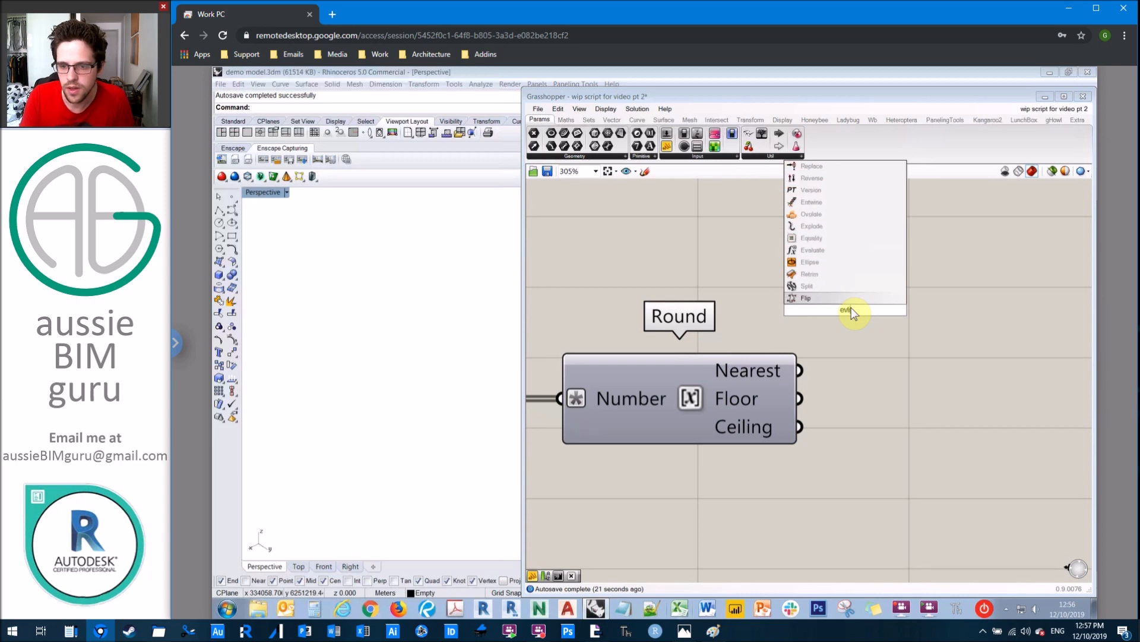
text(alu)
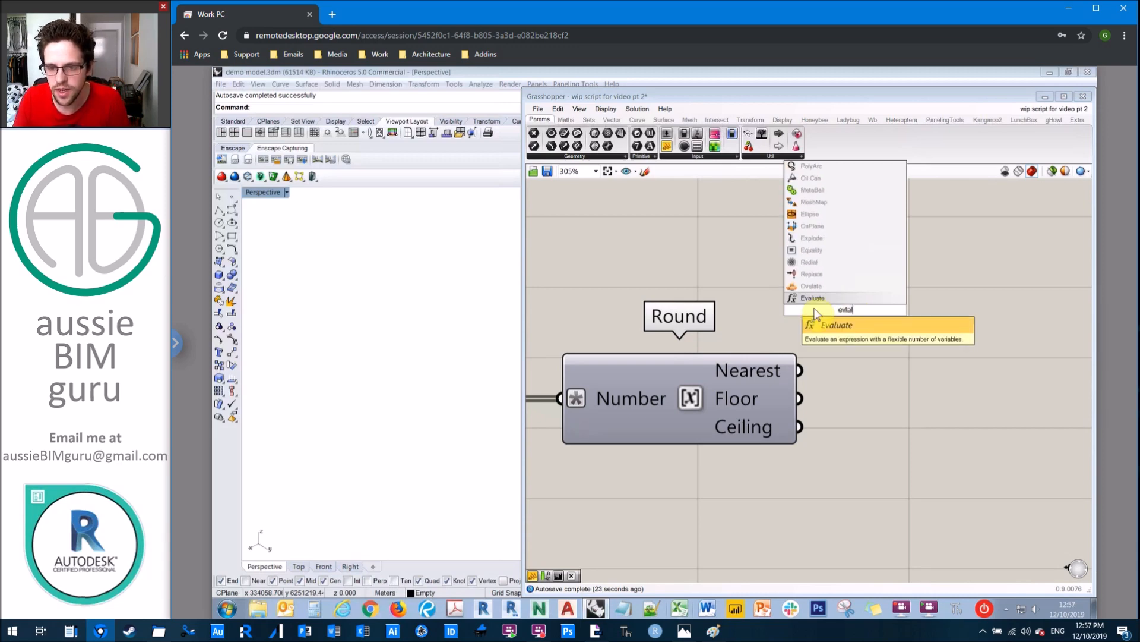
click(826, 299)
drag(876, 313, 973, 300)
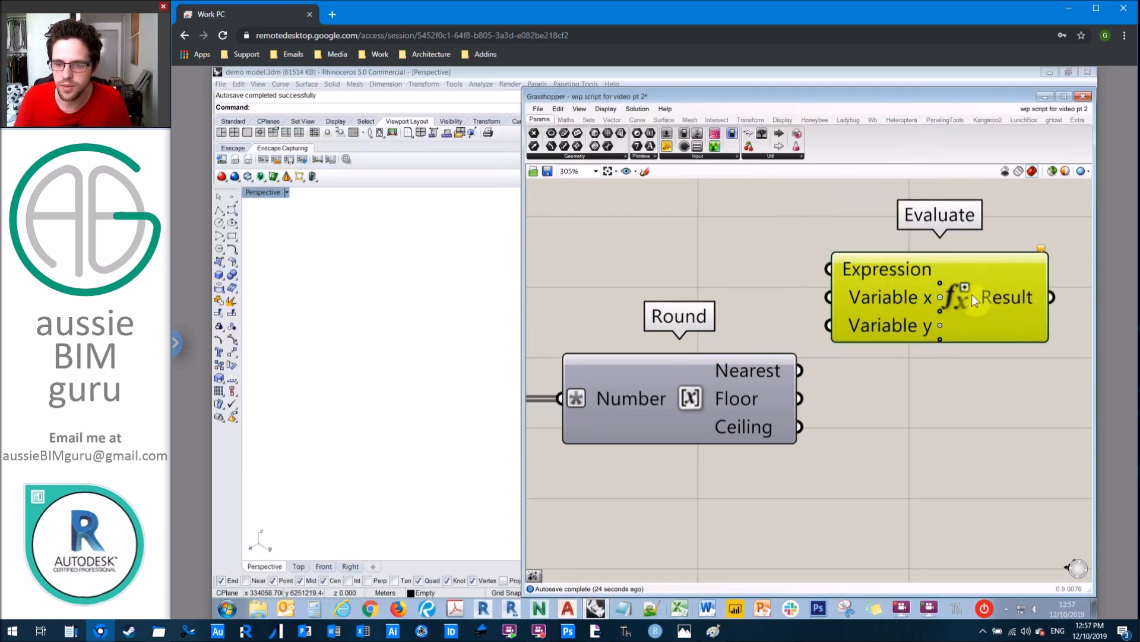
Rename Evaluate's Variable x input to x and its Variable y input to y.
scroll(900, 291, up, 2)
right_click(912, 297)
text(x)
key(Return)
right_click(939, 343)
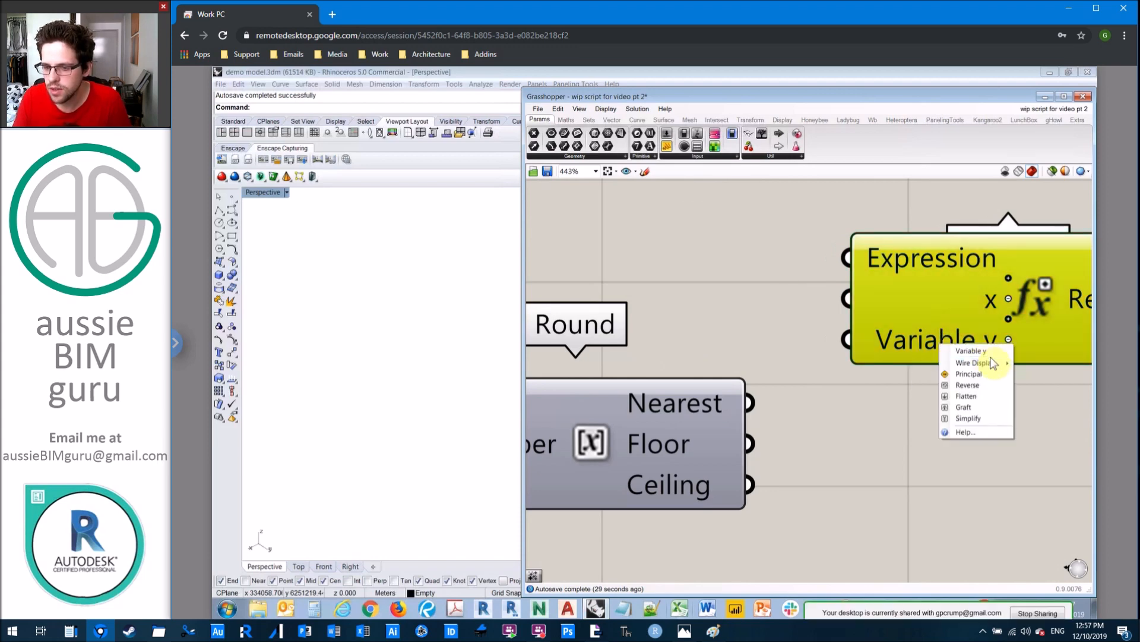
drag(992, 351, 827, 349)
text(y)
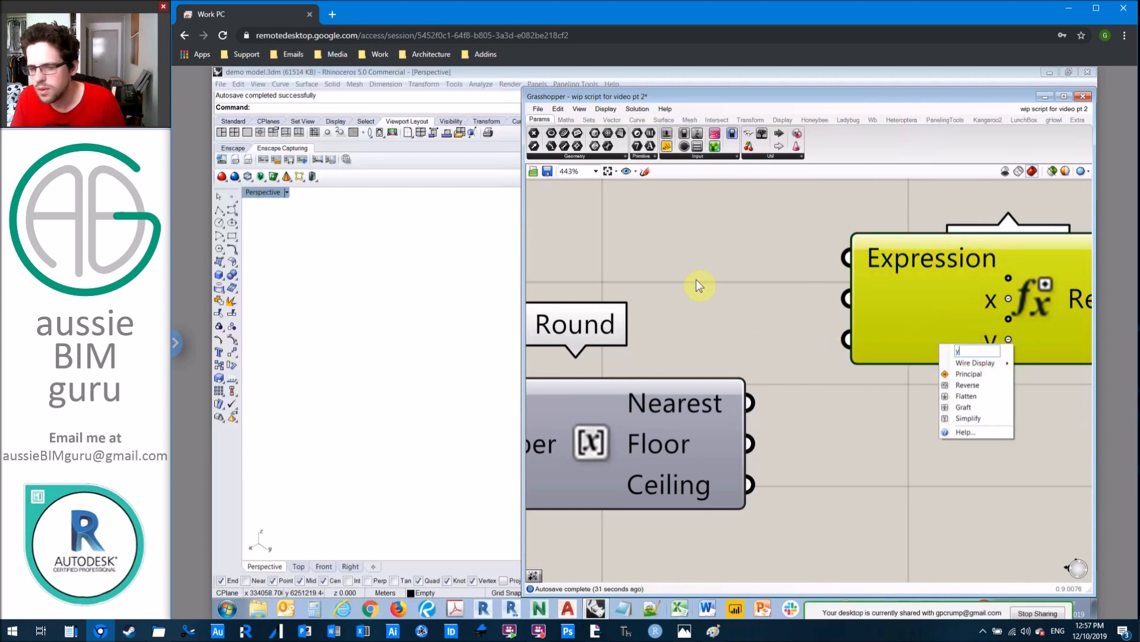
key(Return)
Connect Create Set's Set output to Evaluate's x input and Round's Nearest output to its y input.
right_drag(854, 258, 794, 214)
scroll(903, 244, down, 3)
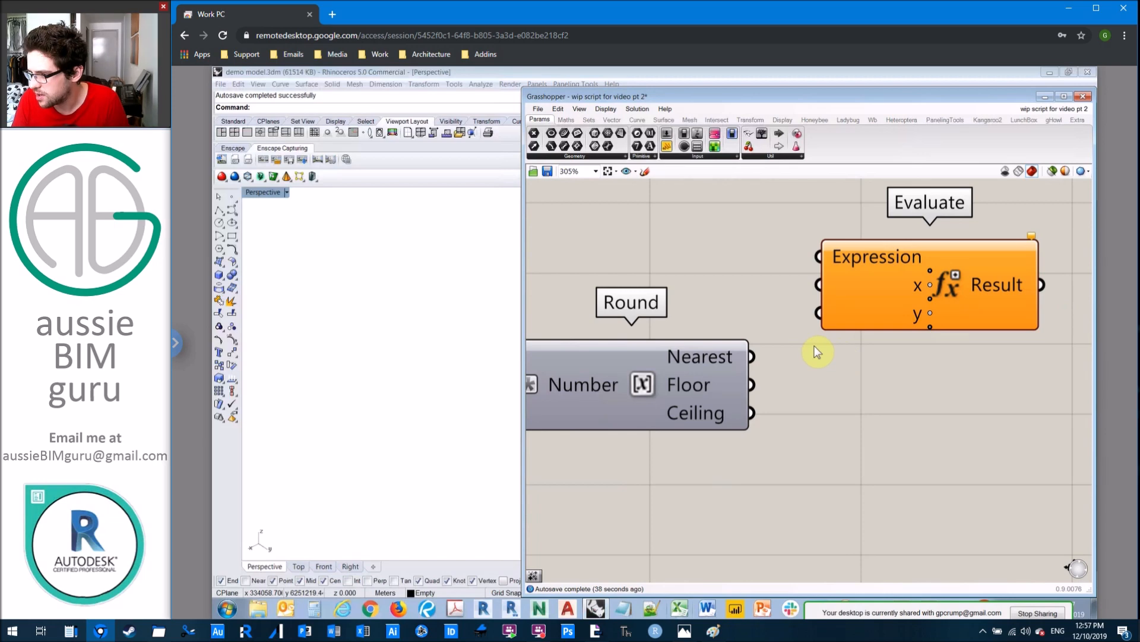
scroll(929, 351, down, 4)
right_drag(810, 289, 1037, 276)
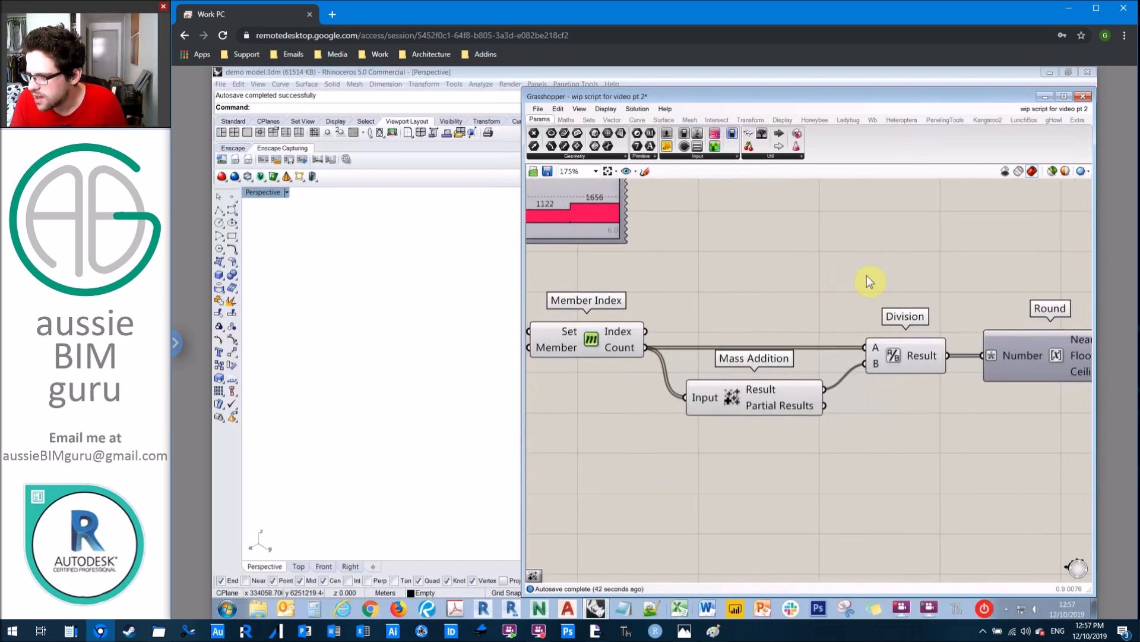
right_drag(865, 280, 986, 264)
mouse_move(603, 279)
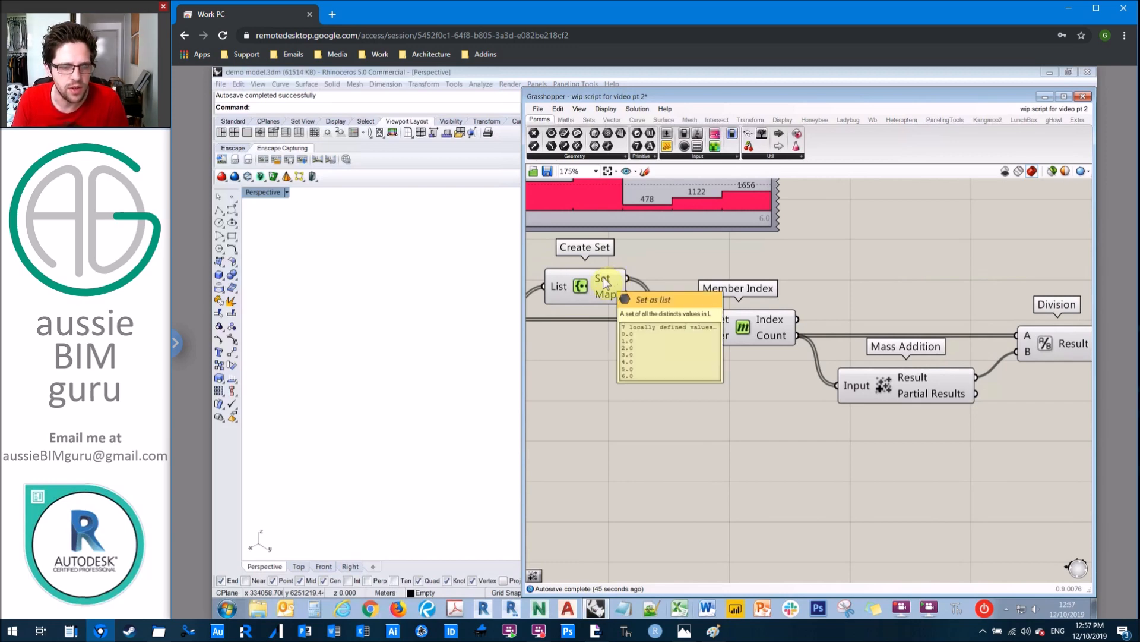
drag(634, 282, 1072, 261)
scroll(831, 238, down, 3)
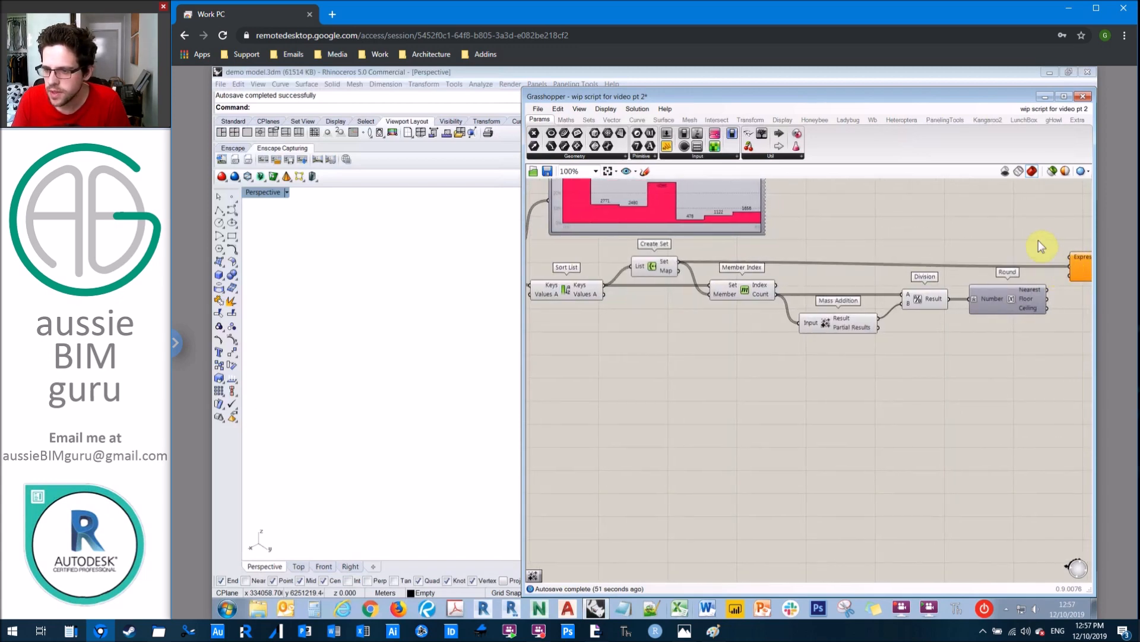
scroll(963, 255, up, 4)
drag(909, 318, 953, 287)
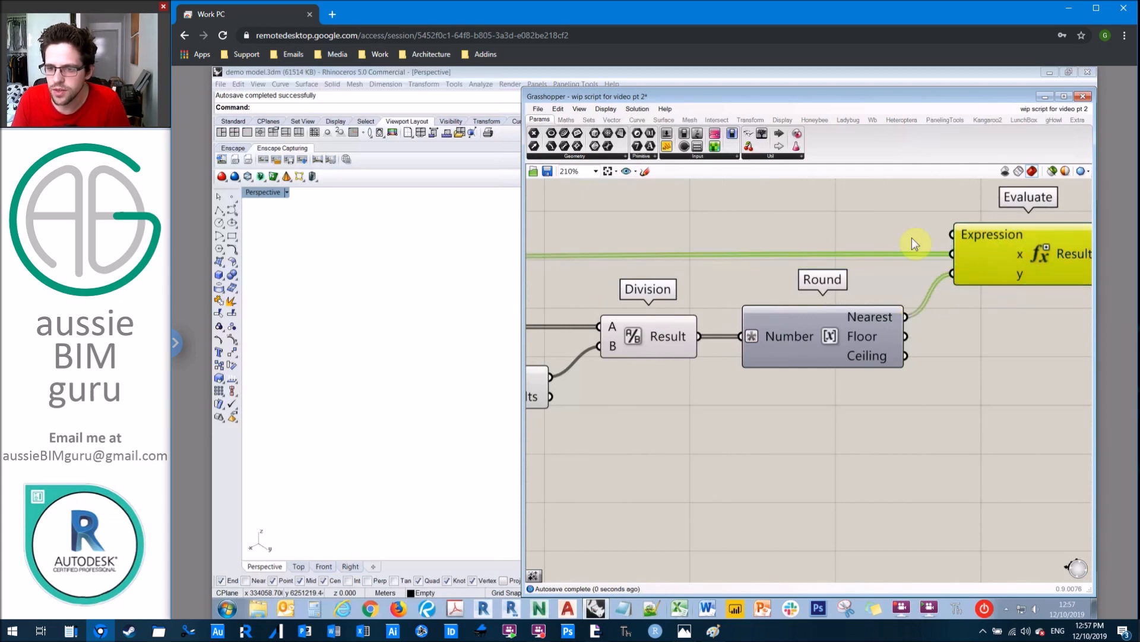
click(867, 230)
Place a Panel above the Division and Round components and widen it for a long line of text.
right_drag(861, 229, 939, 302)
drag(633, 147, 712, 241)
drag(790, 247, 989, 253)
Replace the panel's content with the expression Format("{0} hours: {1} {2}", X, Y, "%").
double_click(815, 254)
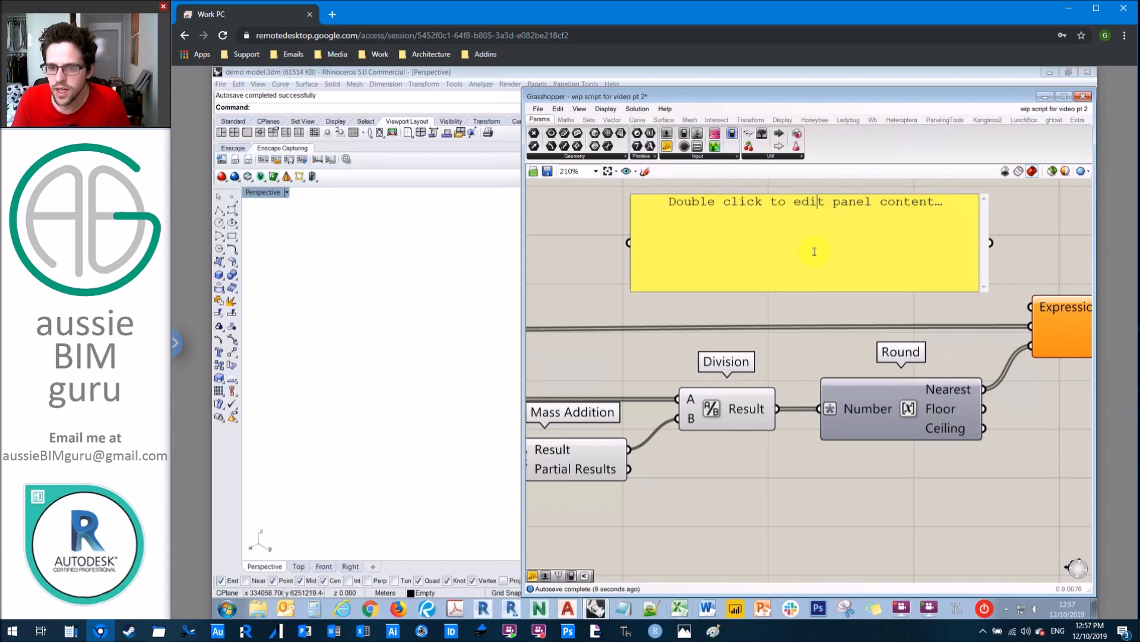
key(ctrl+a)
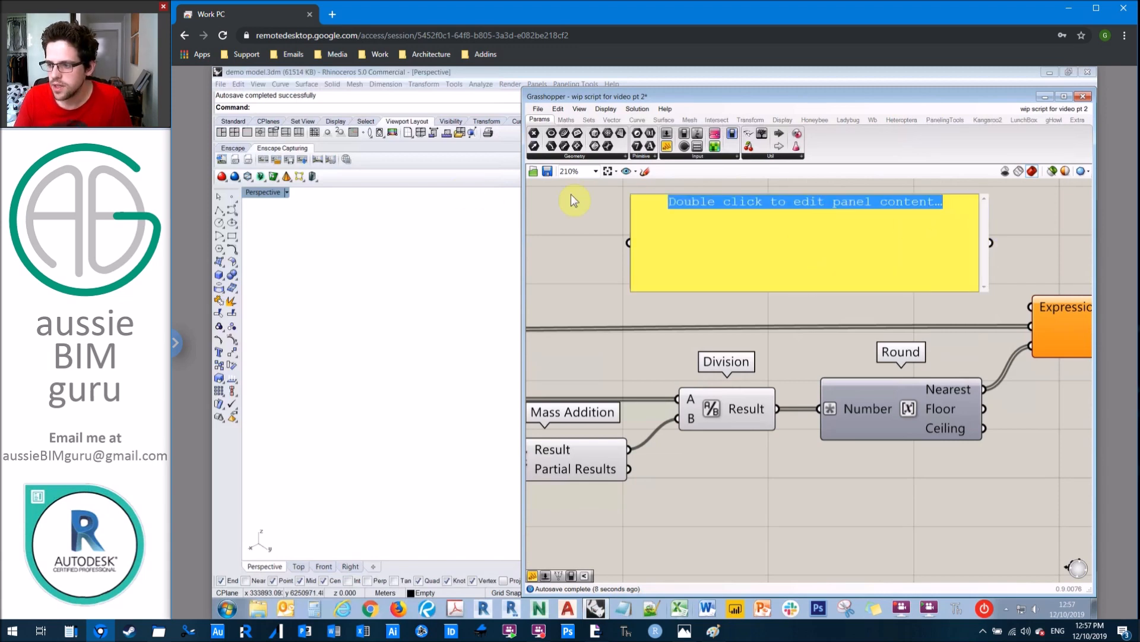
key(Caps_Lock)
text(Format)
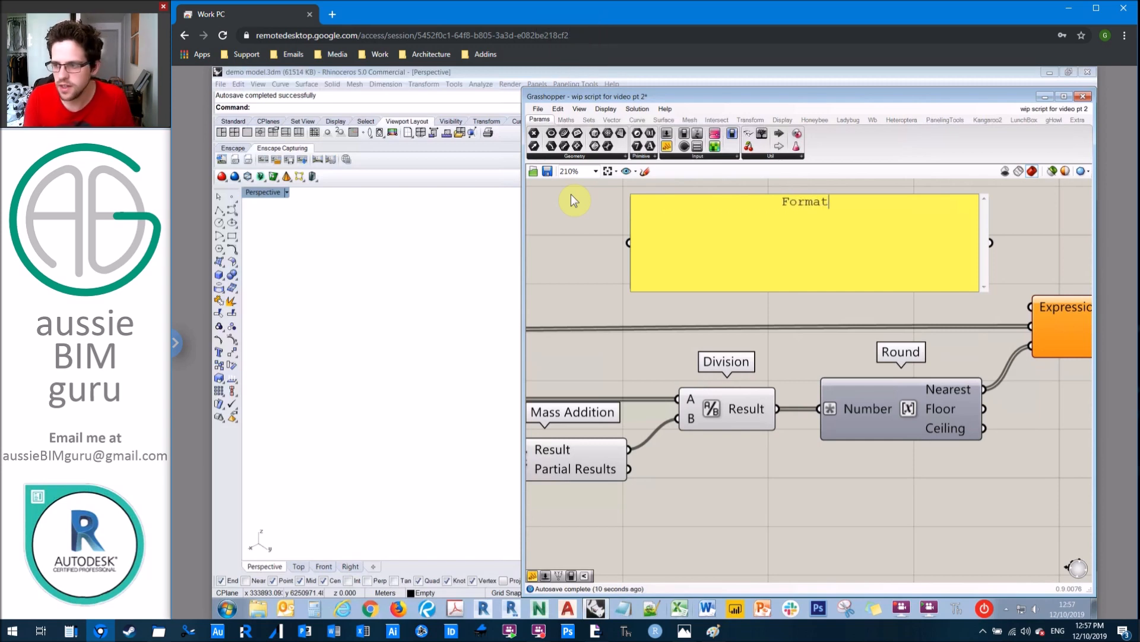
text( ()
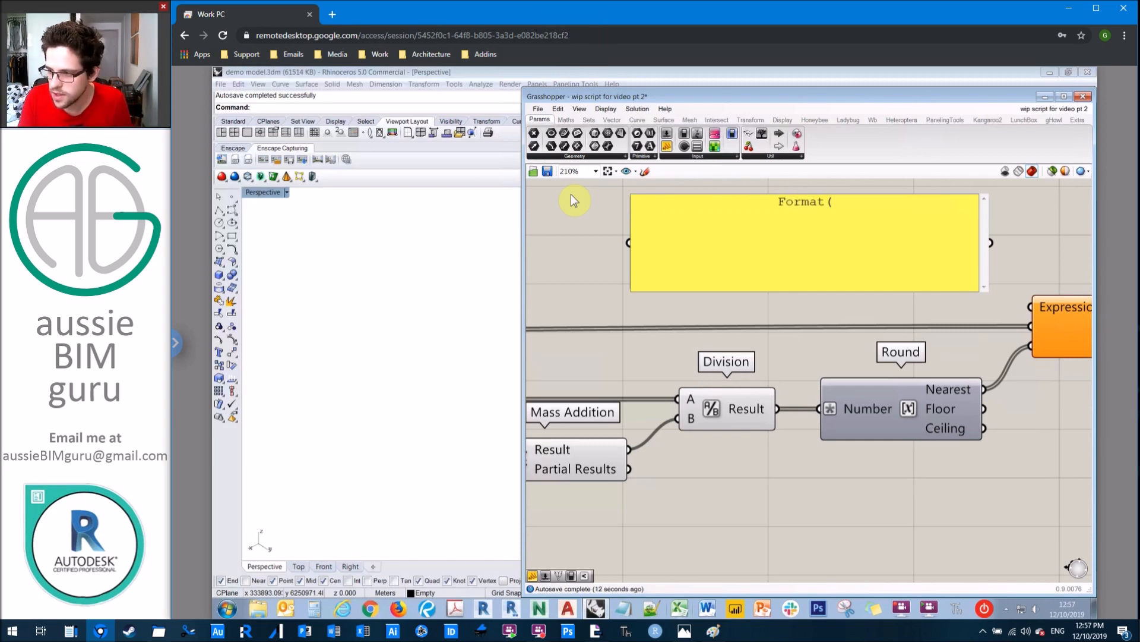
text("[0)
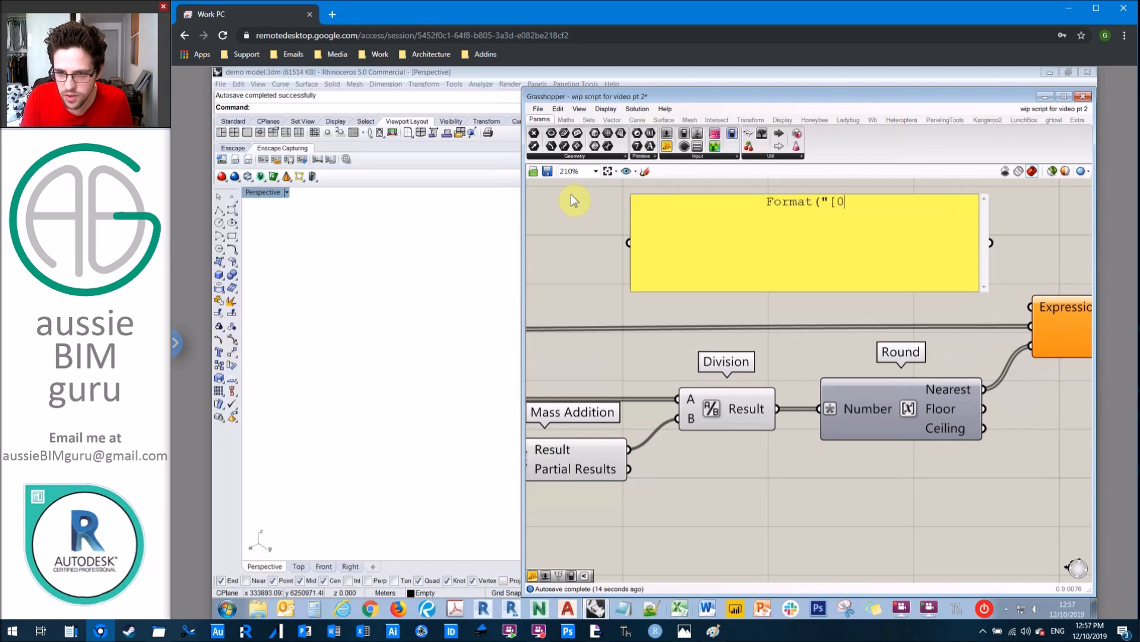
key(BackSpace)
key(BackSpace)
text({0})
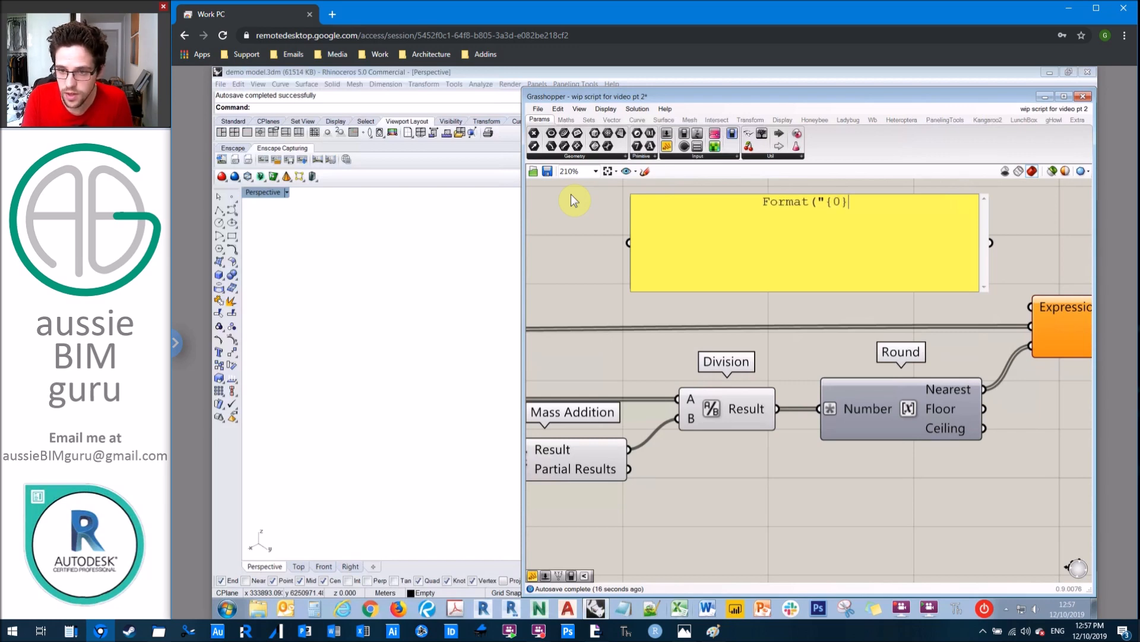
text( hours)
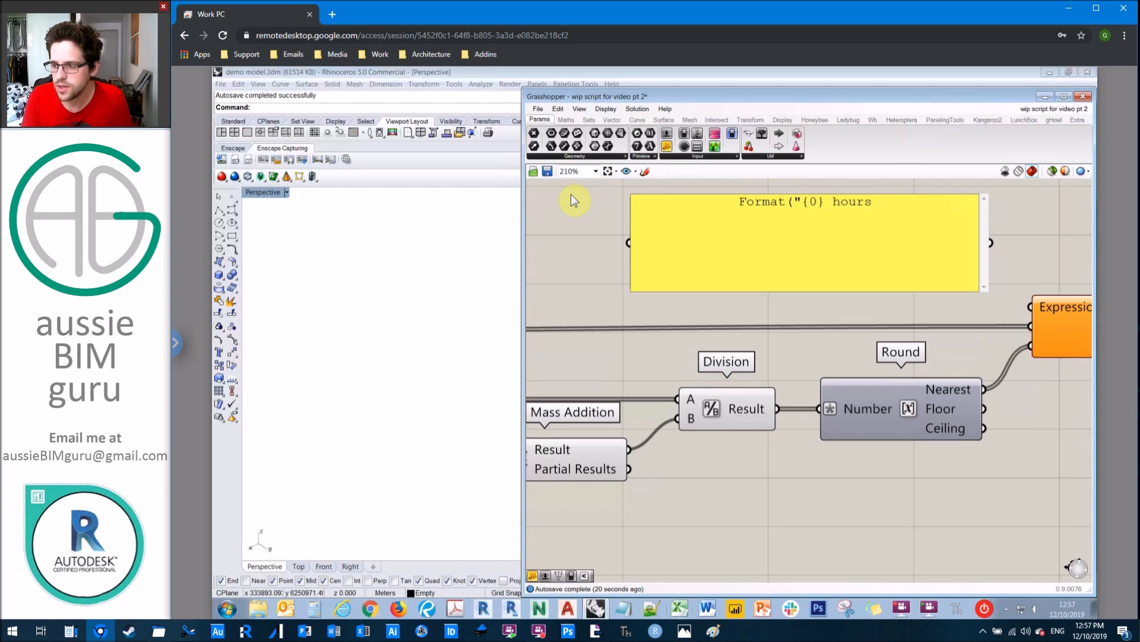
text(: )
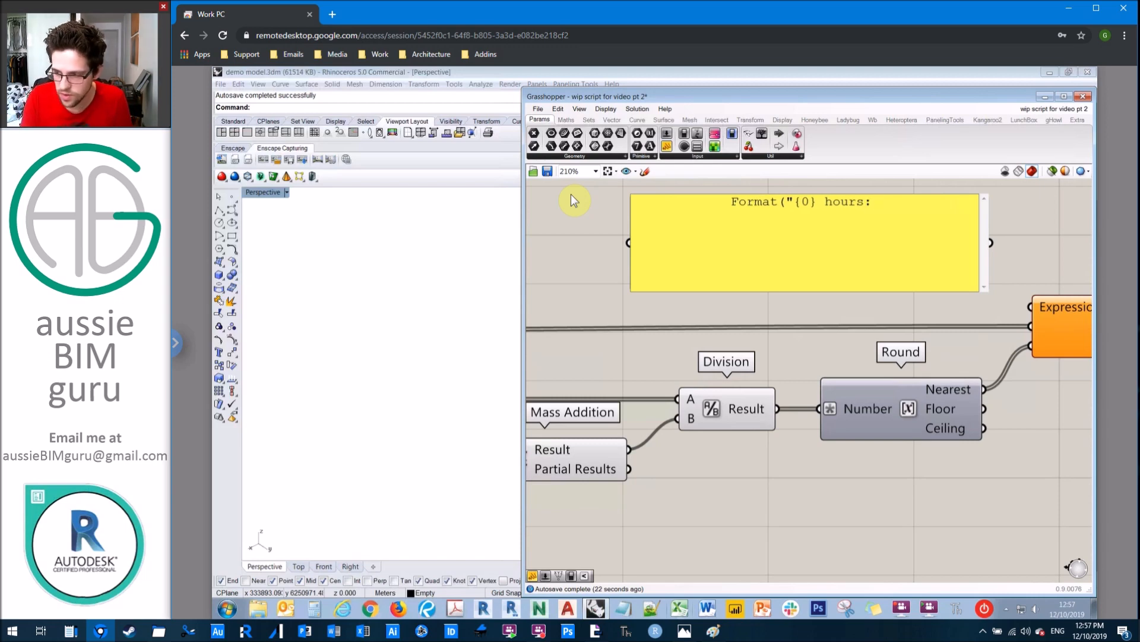
text({1})
key(Caps_Lock)
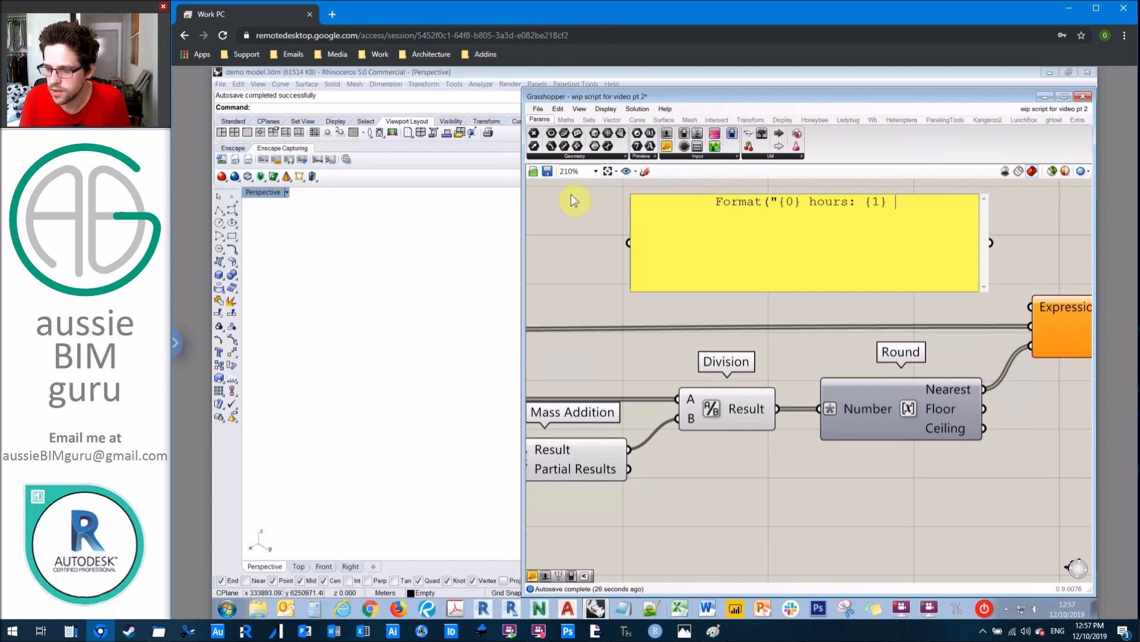
text({2})
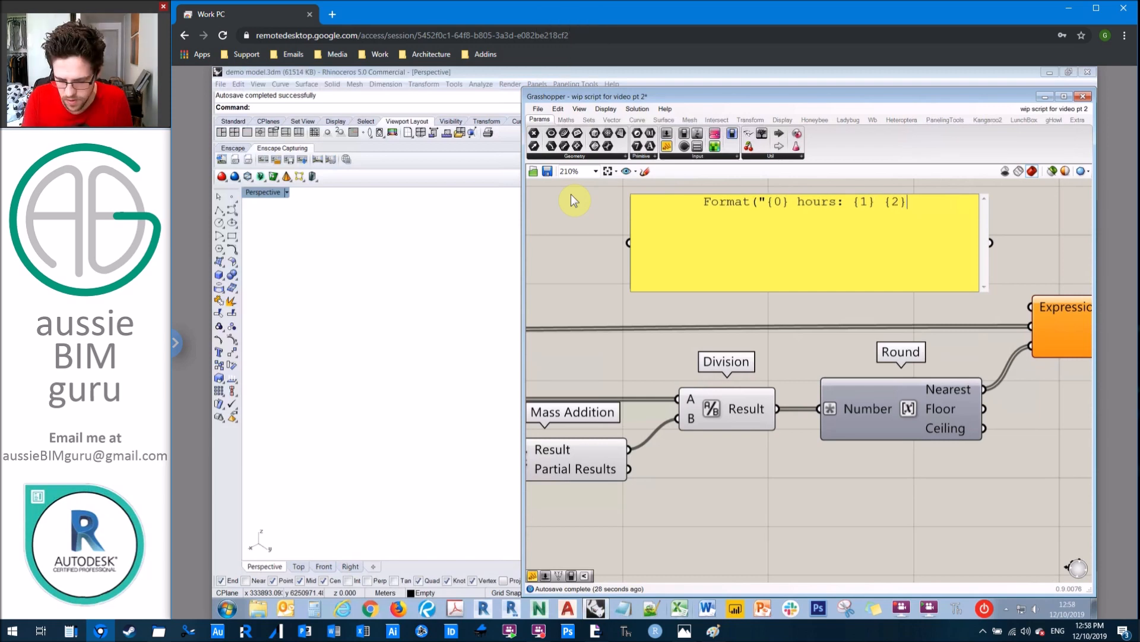
text(", X, Y,)
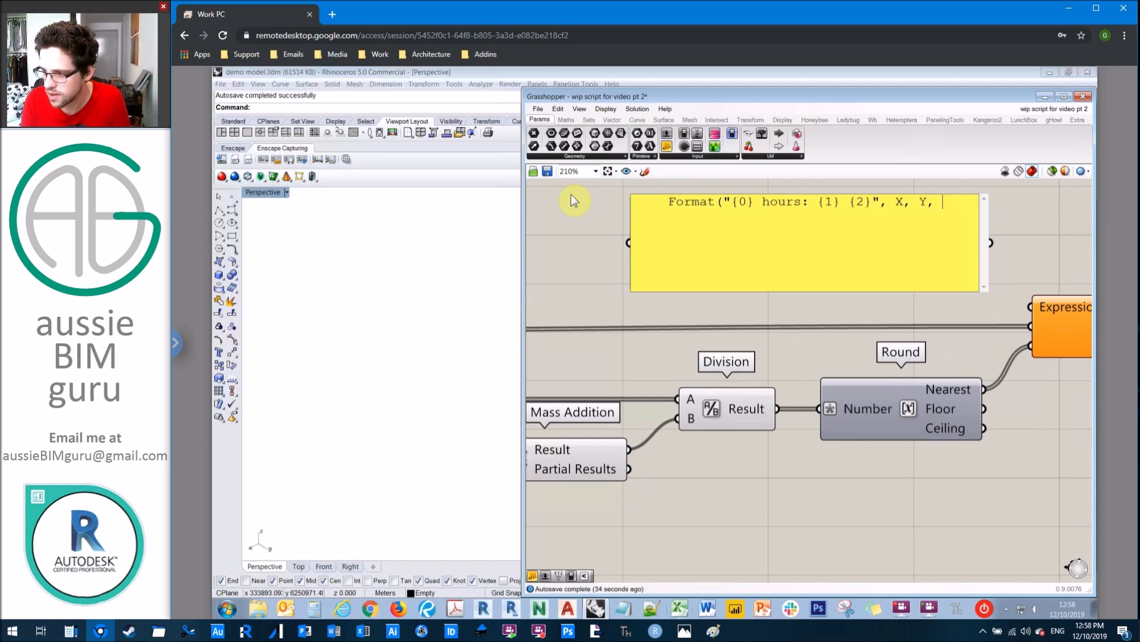
text("%)
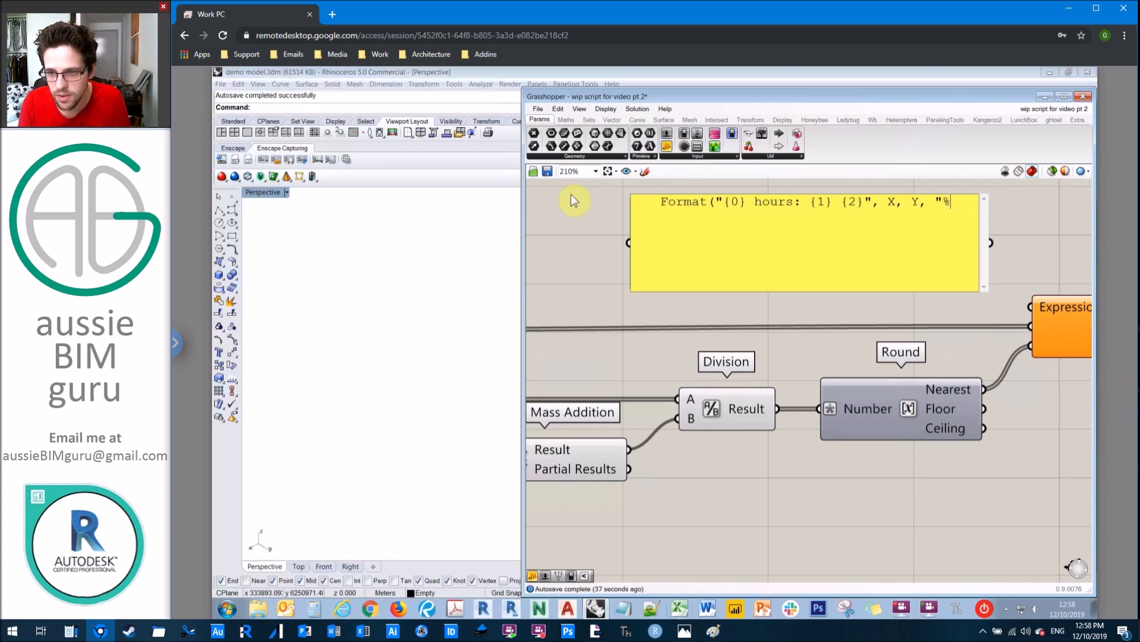
text("))
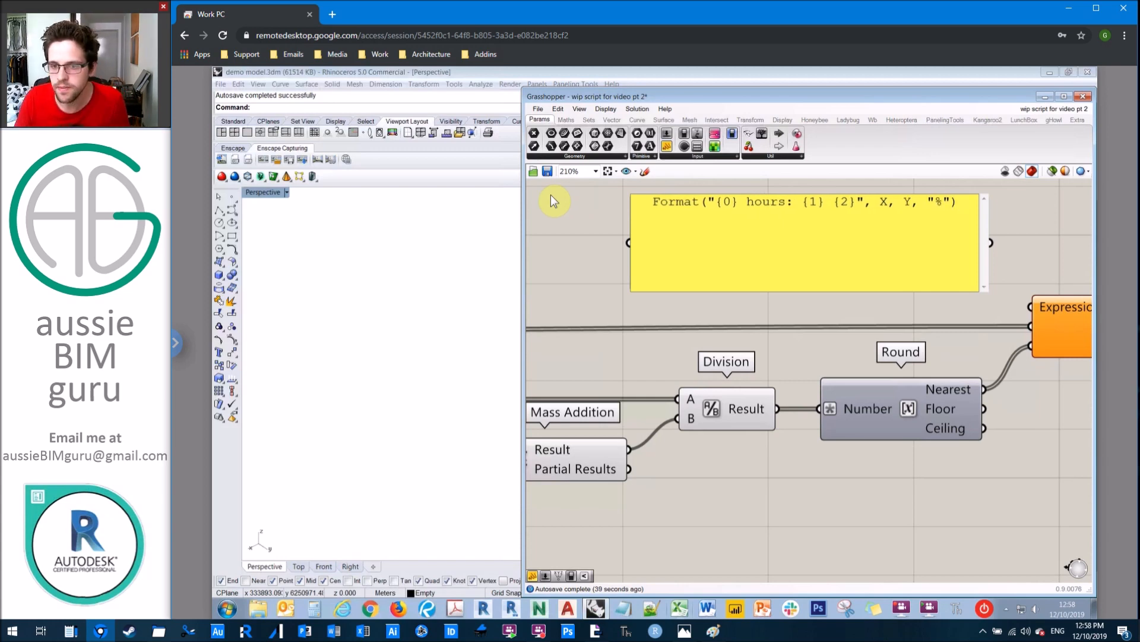
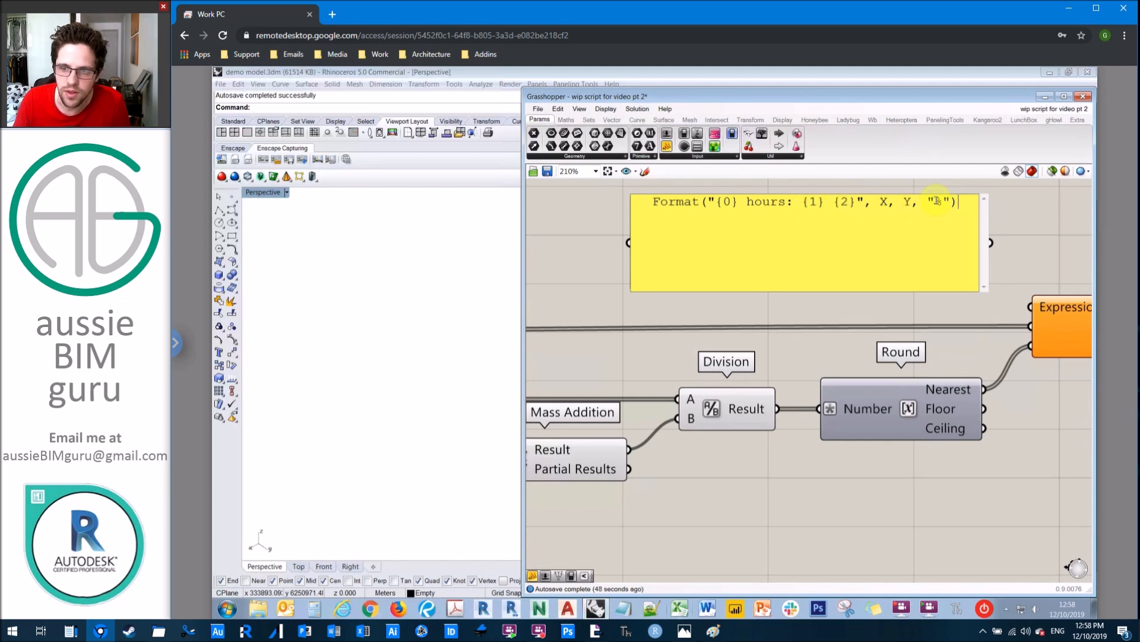
Change the variables in the panel's Format expression to lowercase x and y.
double_click(908, 202)
text(y)
double_click(884, 202)
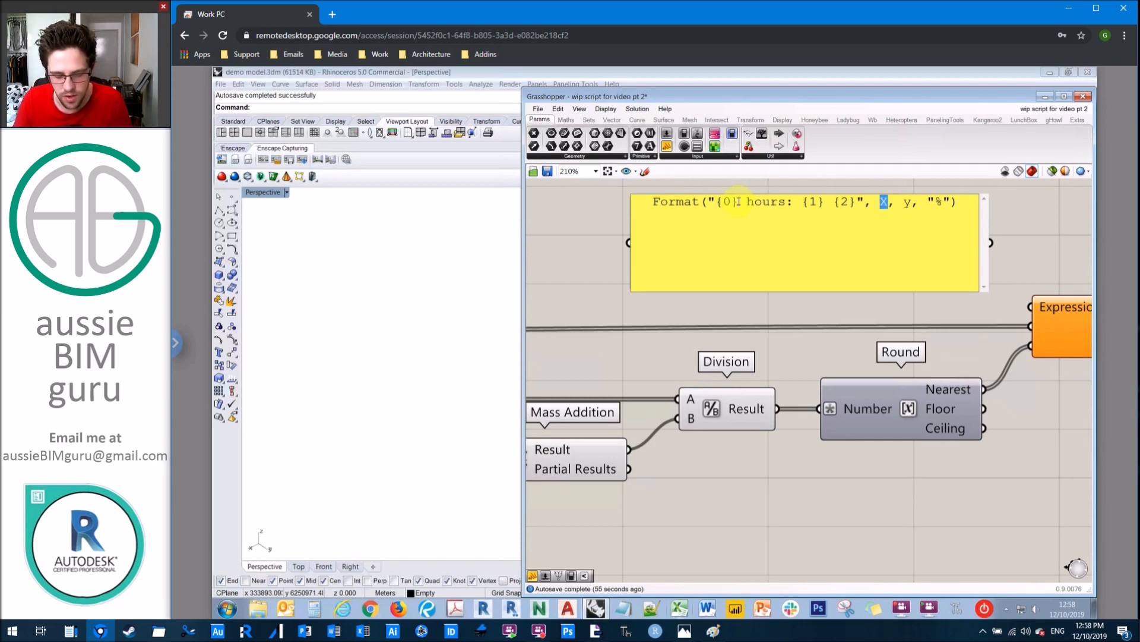
text(x)
key(Escape)
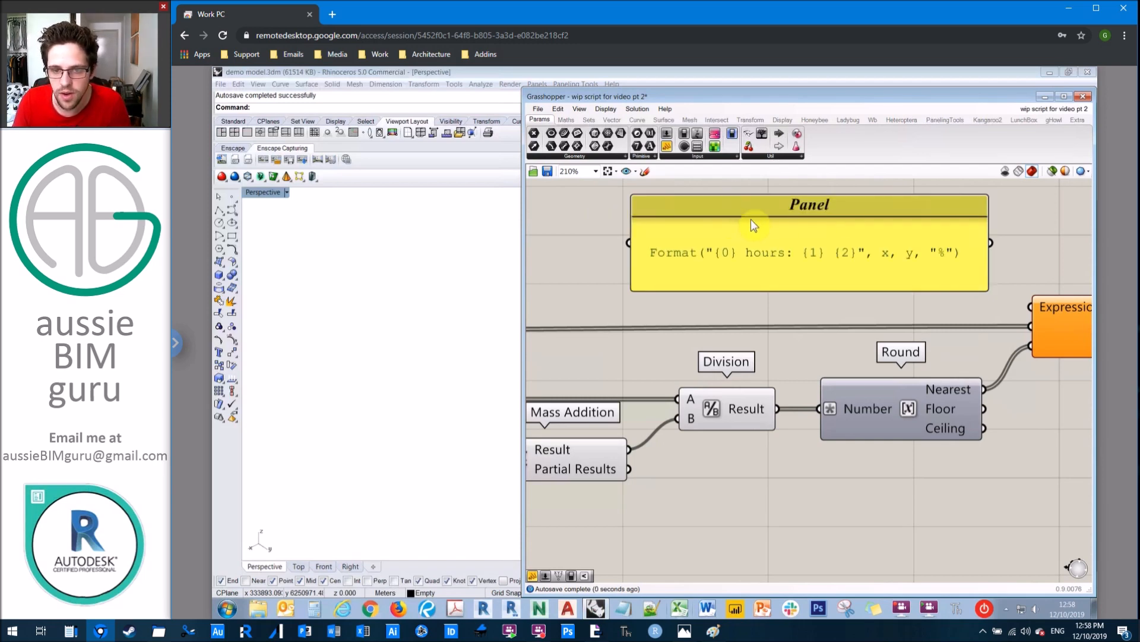
Shift the expression panel away from Evaluate and connect it to Evaluate's Expression input.
drag(923, 220, 881, 226)
drag(956, 244, 1028, 305)
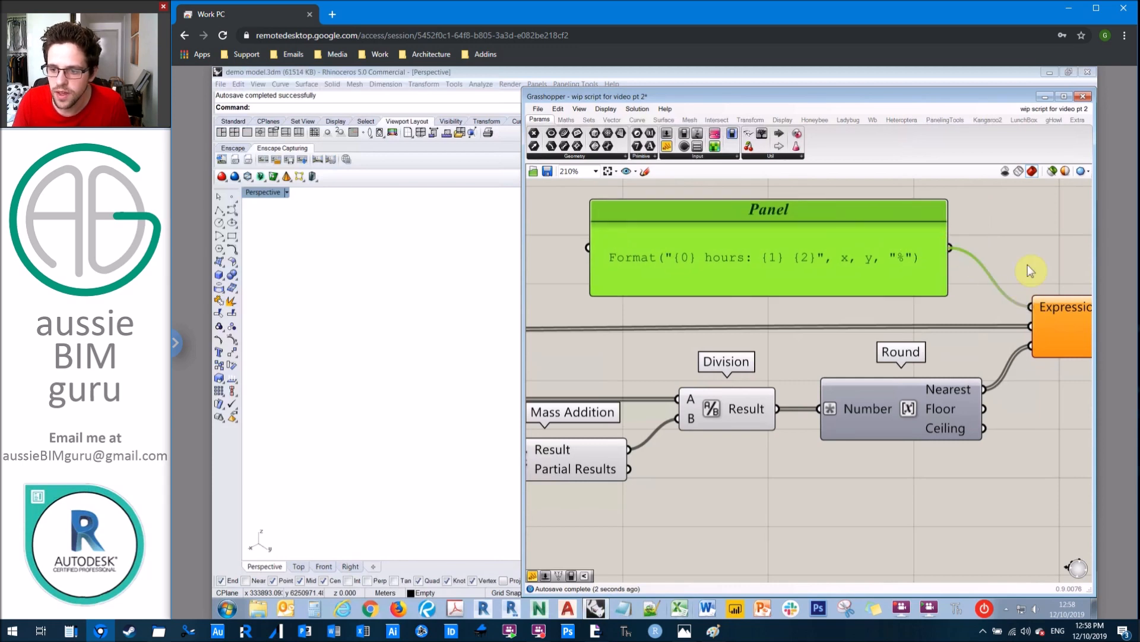
click(1035, 259)
right_drag(931, 250, 715, 237)
mouse_move(949, 315)
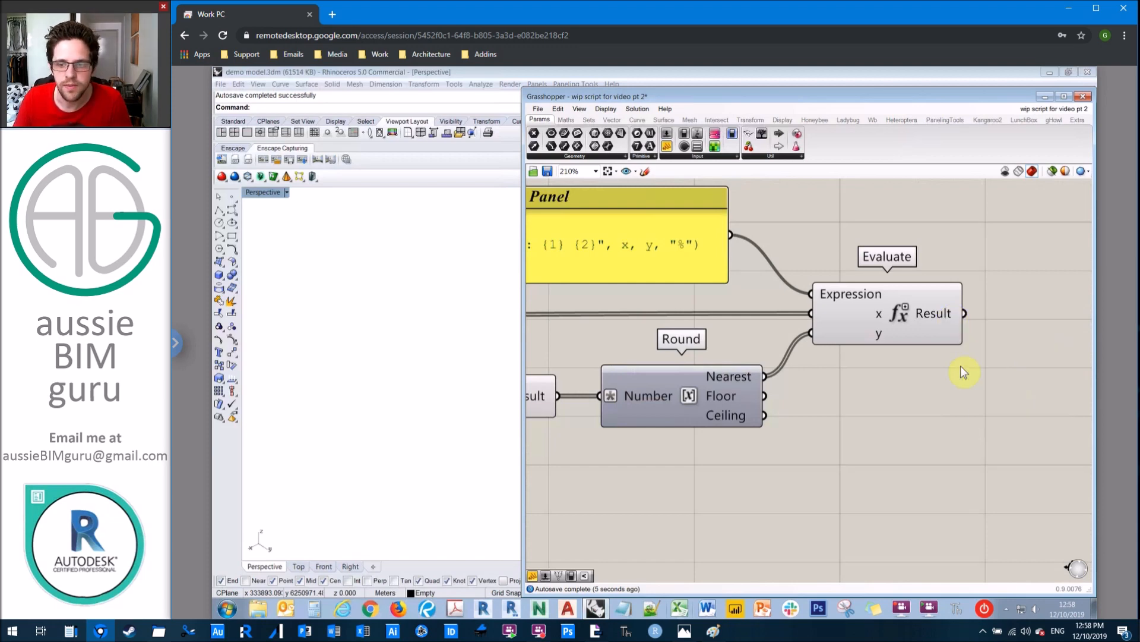
Add a Panel fed by Evaluate's Result output and enlarge it to fit the whole list of labels.
scroll(960, 365, down, 4)
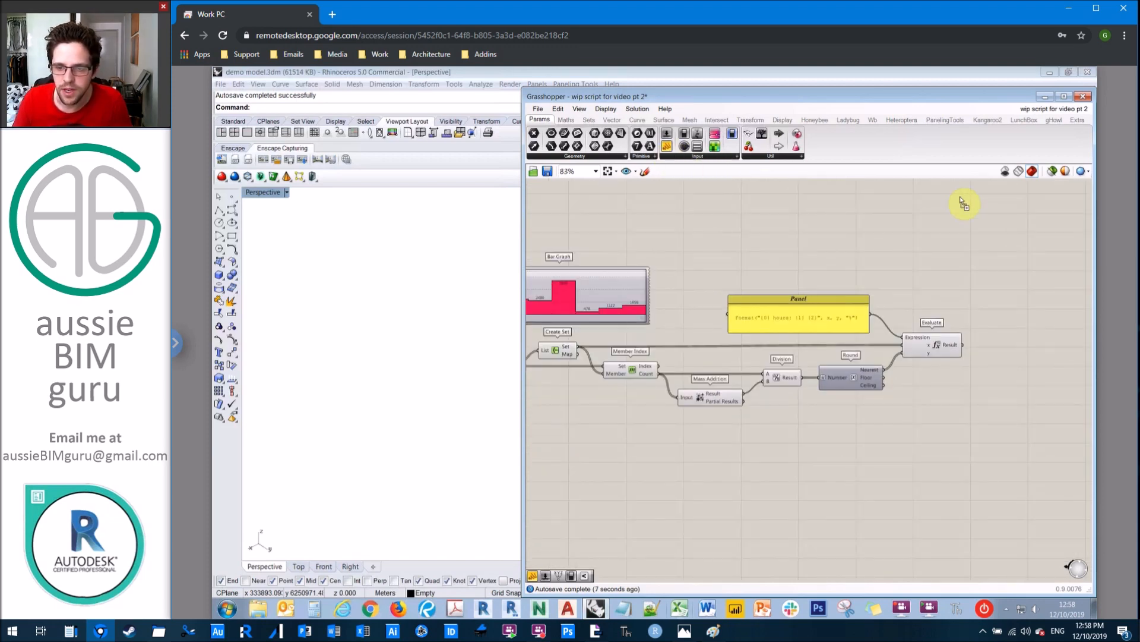
drag(962, 345, 941, 200)
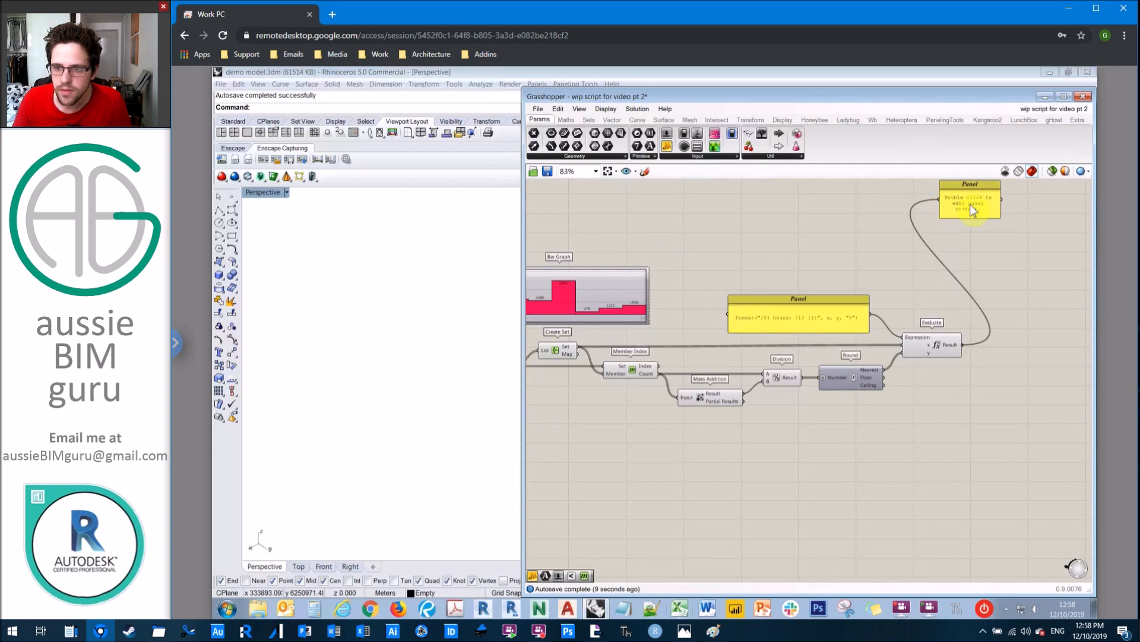
scroll(1003, 219, up, 3)
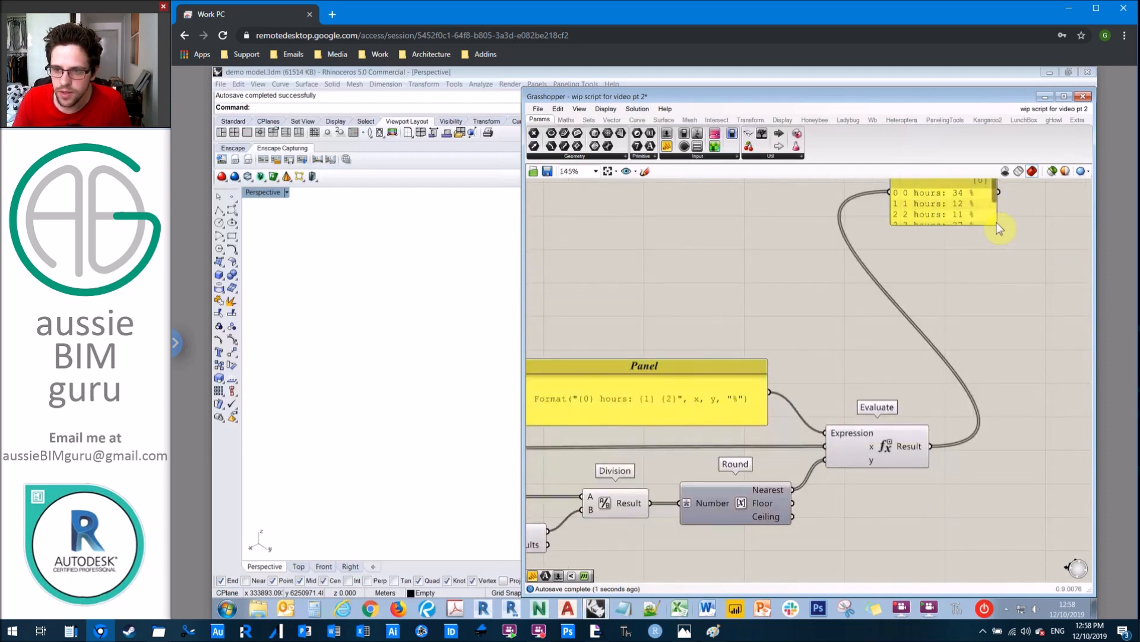
drag(1002, 228, 1029, 277)
scroll(1044, 308, down, 4)
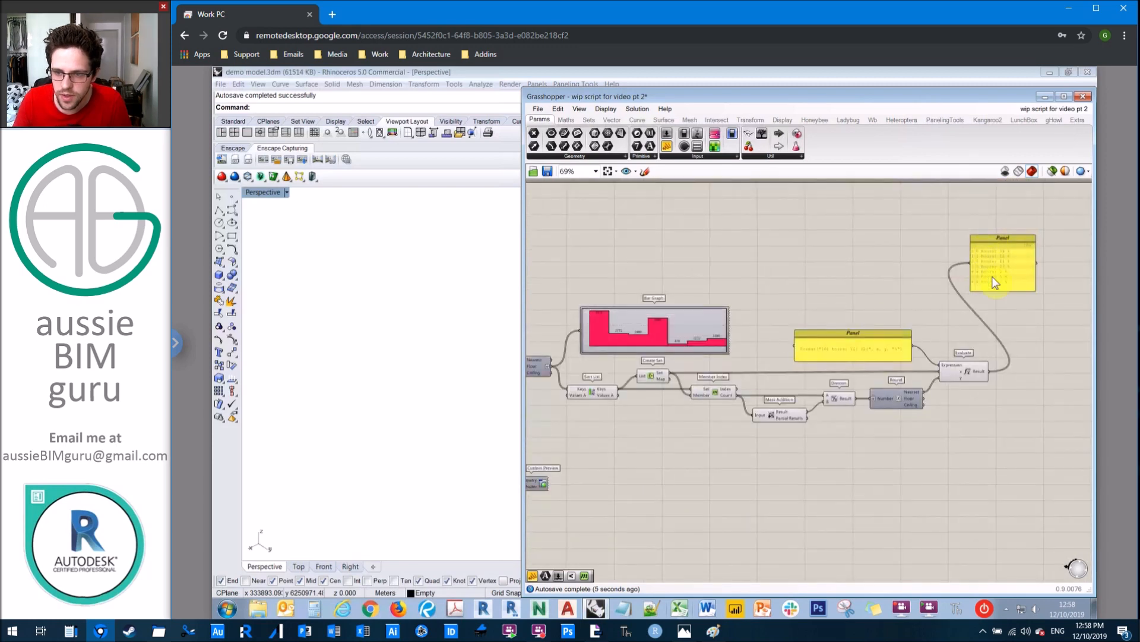
Hide the wire entering the results panel and move that panel above the Bar Graph.
scroll(974, 268, up, 4)
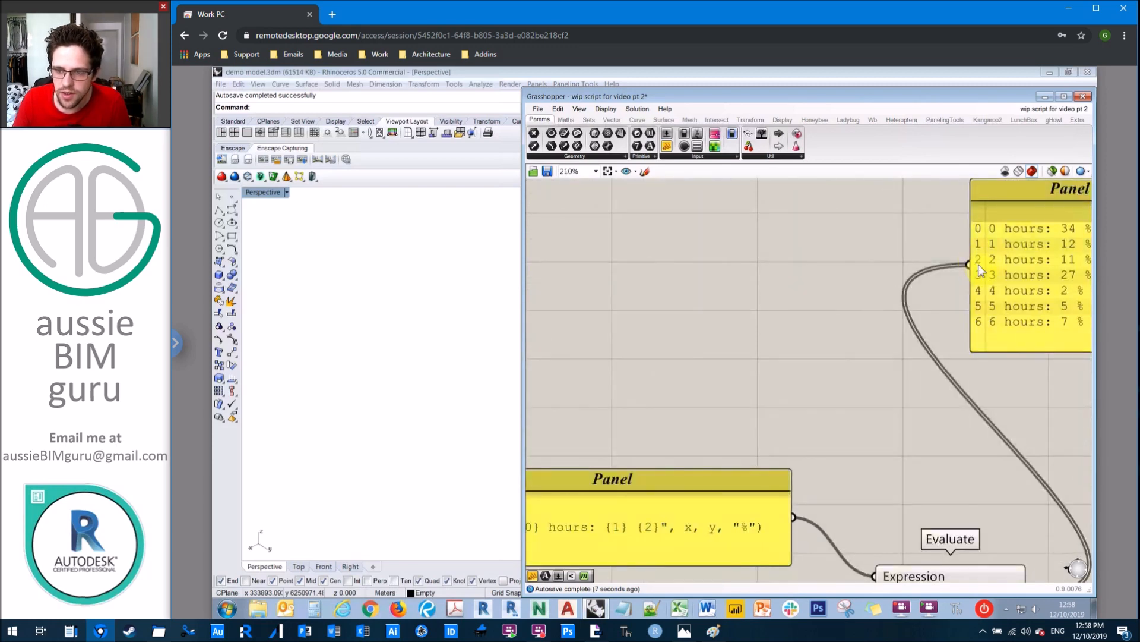
right_click(978, 265)
mouse_move(1015, 323)
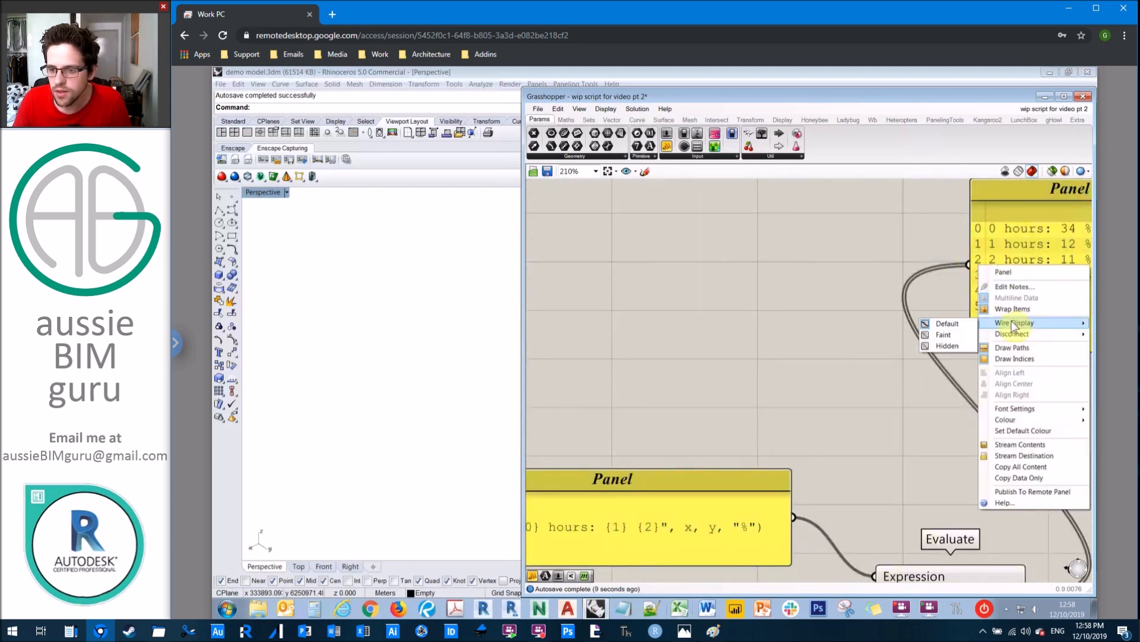
click(951, 344)
scroll(950, 344, down, 4)
drag(638, 256, 575, 261)
right_drag(773, 243, 979, 239)
click(943, 251)
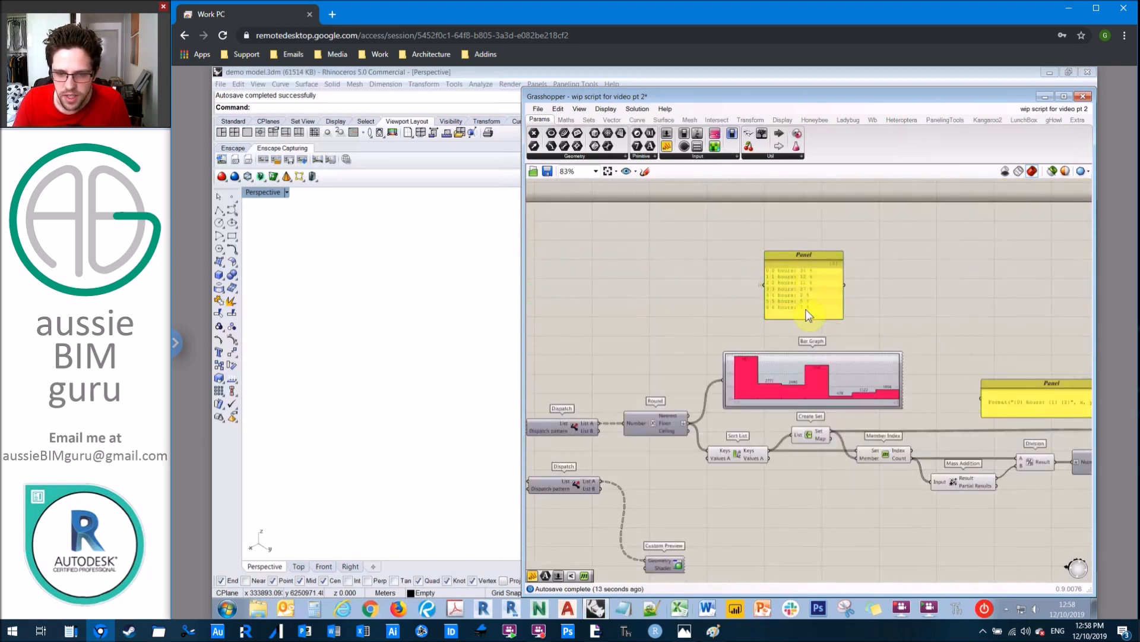
Make the Bar Graph taller and narrower, and widen the results panel directly above it to the same width.
scroll(805, 309, up, 3)
drag(861, 400, 863, 340)
drag(1009, 371, 933, 359)
drag(771, 198, 683, 201)
drag(793, 241, 932, 247)
click(976, 260)
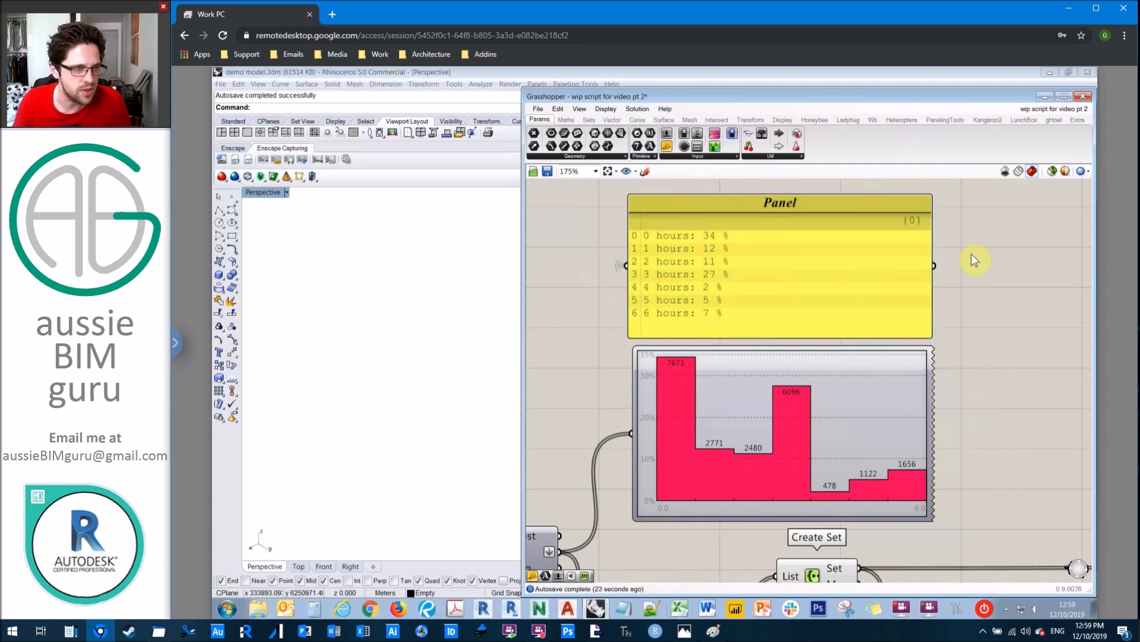
right_drag(959, 259, 1002, 246)
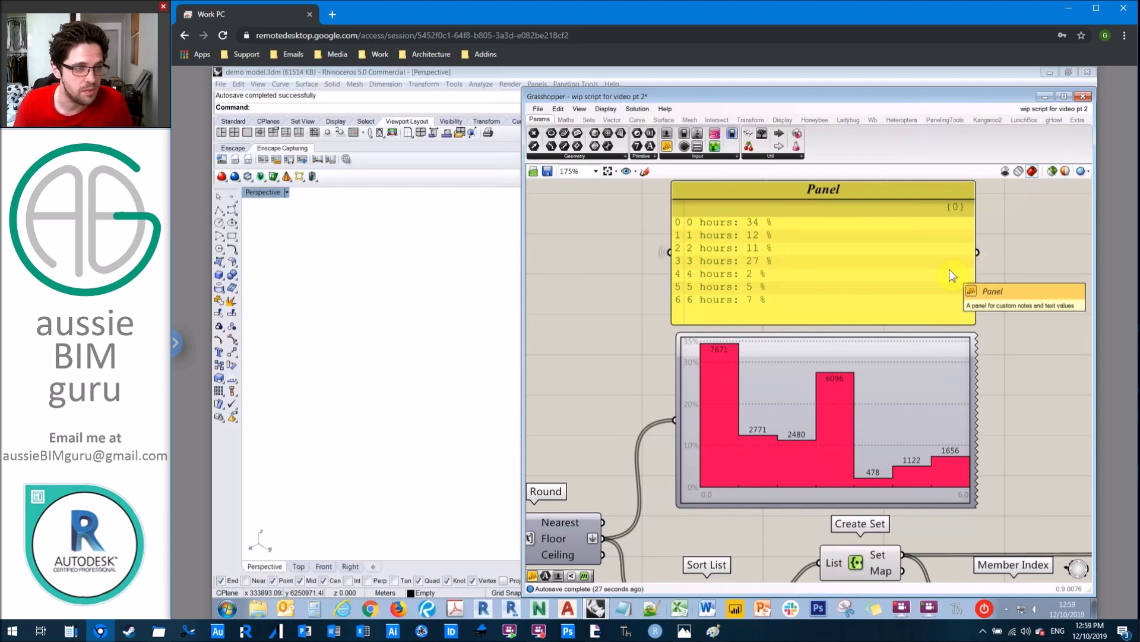
mouse_move(952, 258)
right_down()
mouse_move(974, 253)
mouse_move(956, 279)
right_up()
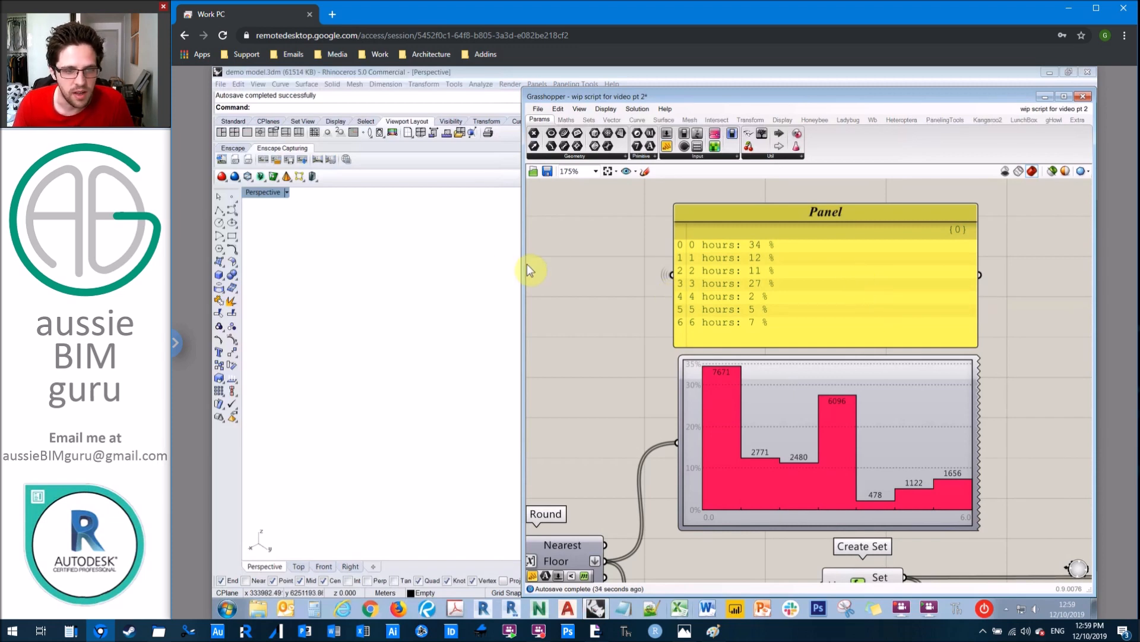
Turn on the geometry preview of the Ladybug_Sunlight Hours Analysis component and the Mesh parameter.
click(390, 297)
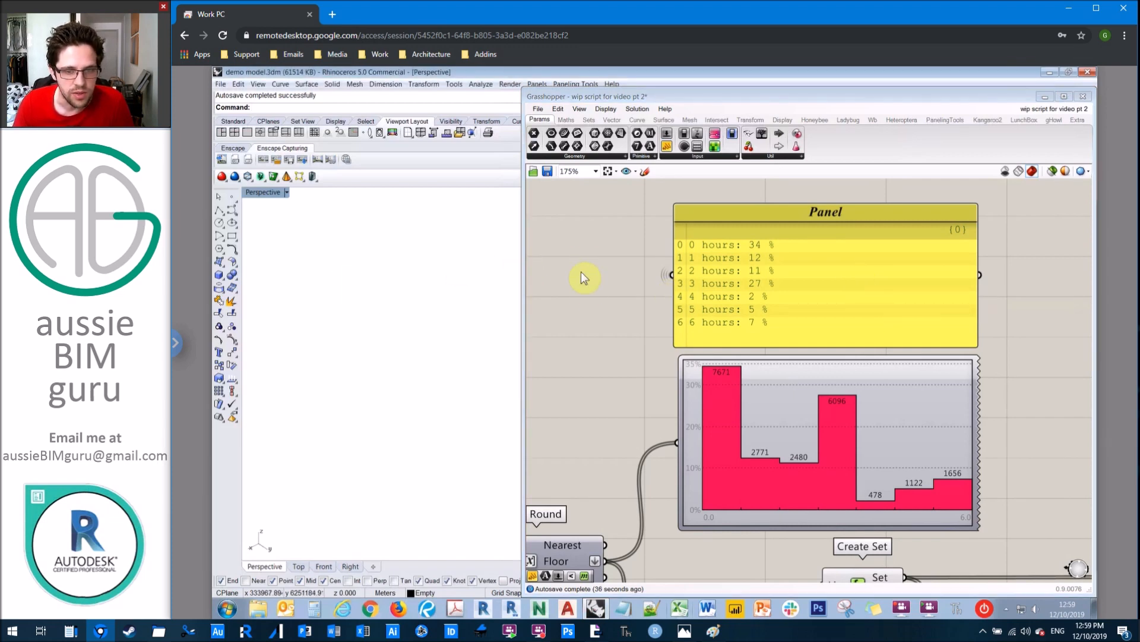
click(597, 281)
scroll(597, 280, down, 5)
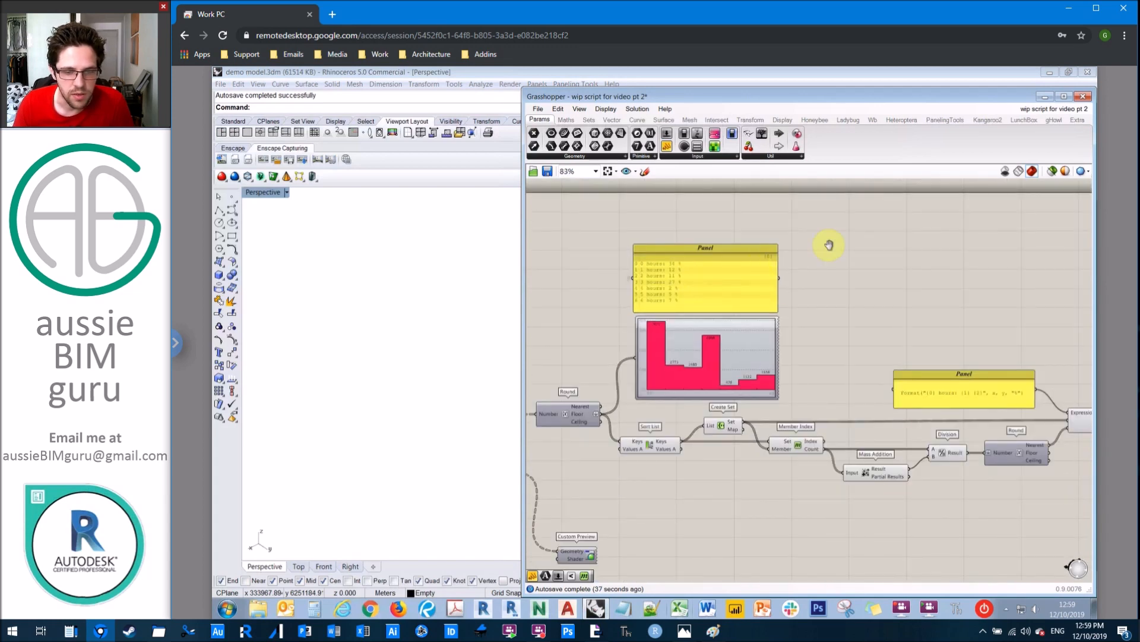
right_drag(829, 245, 707, 224)
scroll(707, 224, up, 5)
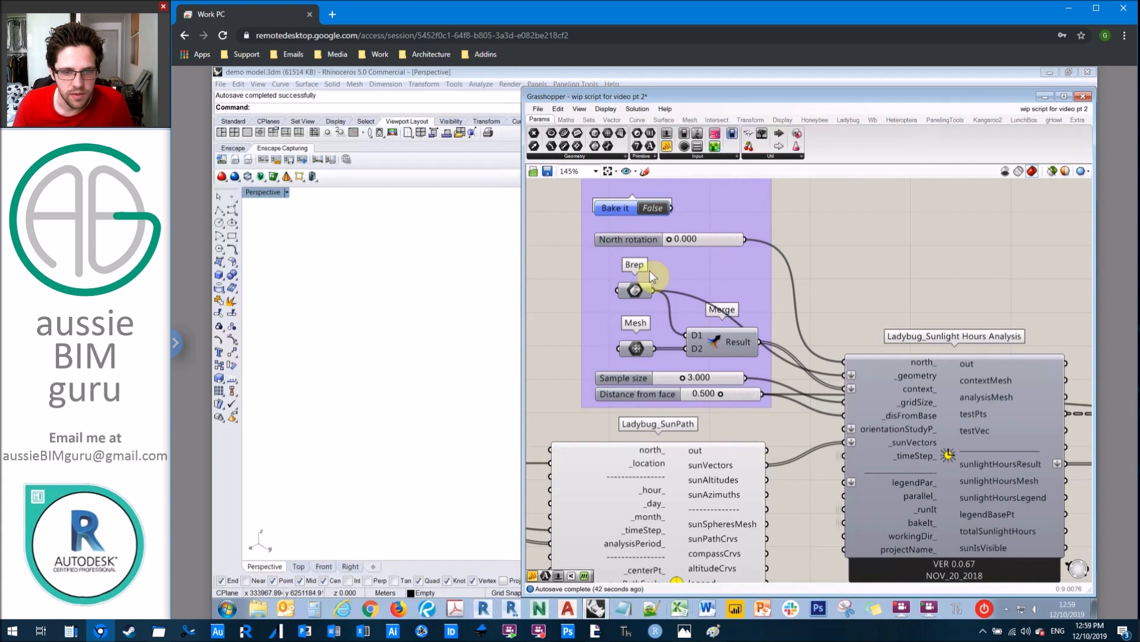
right_click(633, 291)
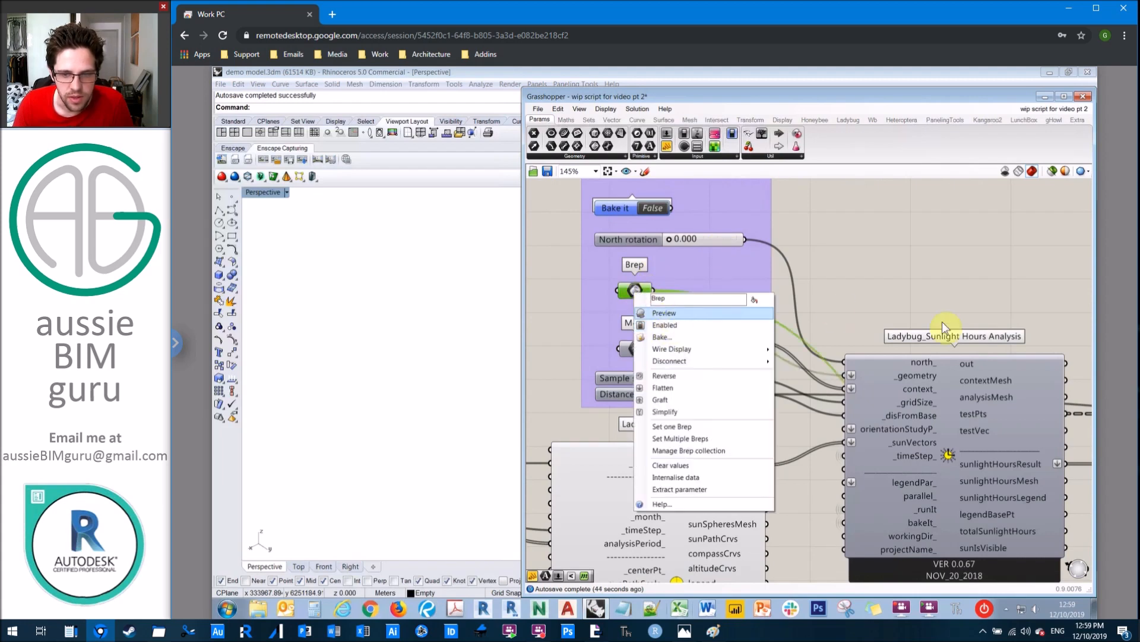
right_click(949, 361)
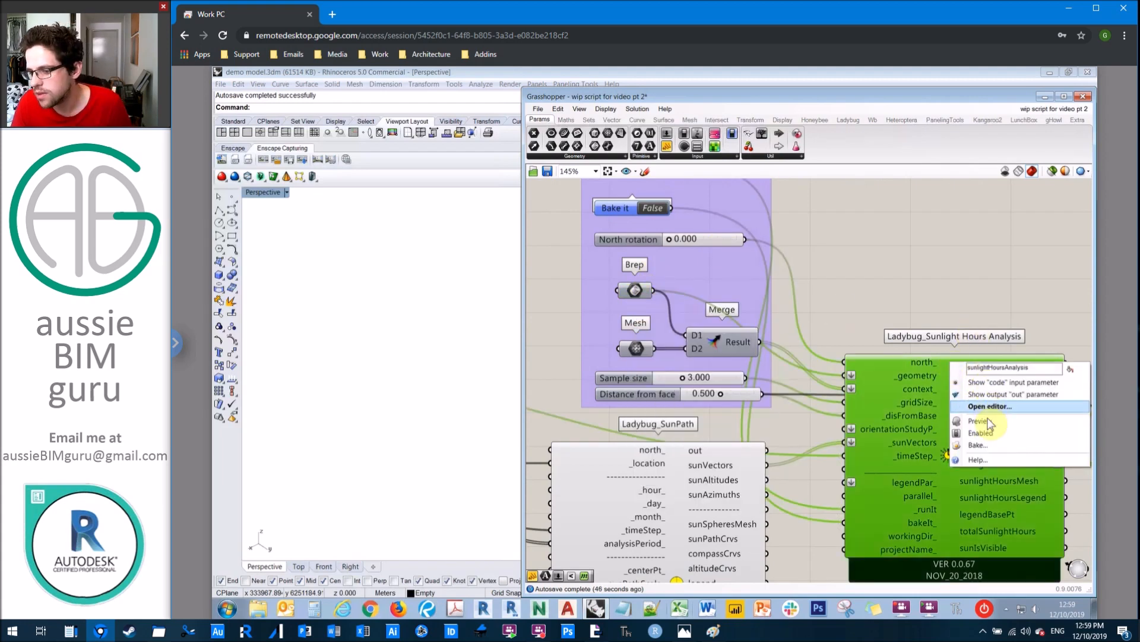
click(636, 349)
right_click(636, 349)
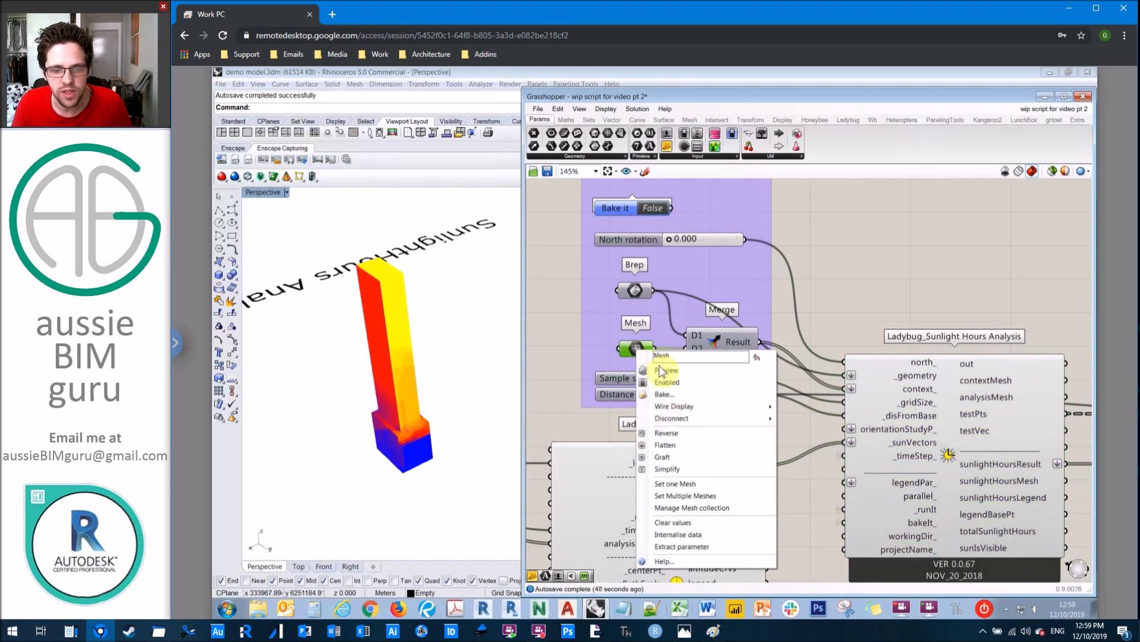
click(661, 372)
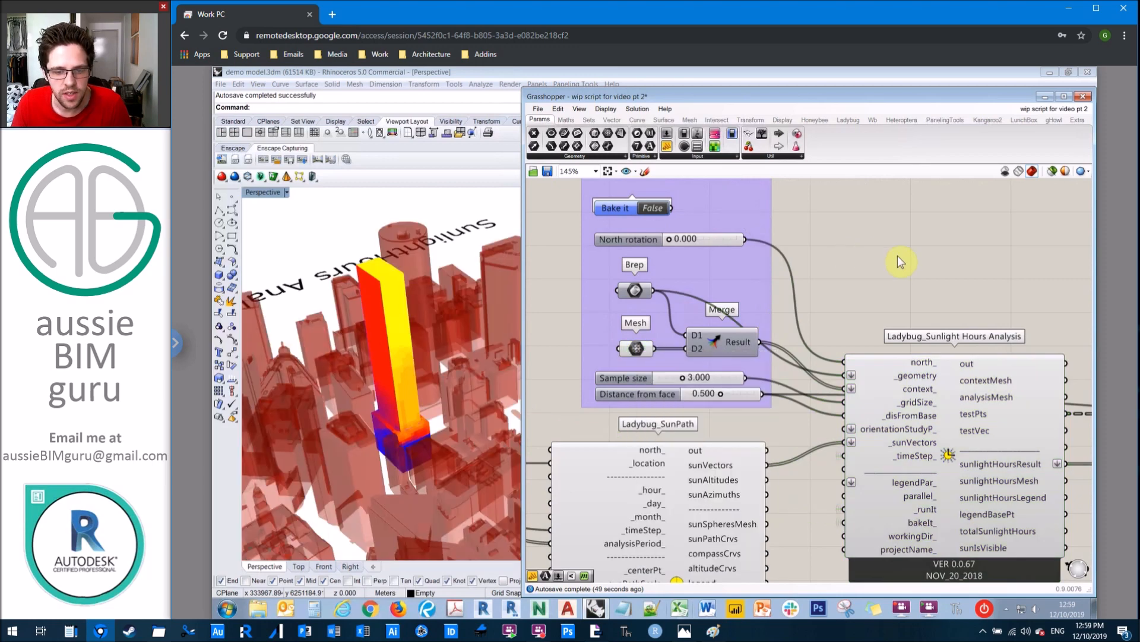
Use Custom Preview to briefly display the test points from the lower Dispatch's List A, and turn its preview off again.
scroll(702, 298, down, 5)
mouse_move(703, 297)
right_down()
mouse_move(624, 246)
mouse_move(590, 245)
right_up()
right_drag(833, 239, 563, 236)
mouse_move(885, 282)
right_down()
mouse_move(711, 272)
mouse_move(553, 230)
right_up()
right_drag(867, 276, 660, 252)
mouse_move(941, 400)
right_down()
mouse_move(818, 387)
mouse_move(903, 420)
right_up()
scroll(904, 420, up, 3)
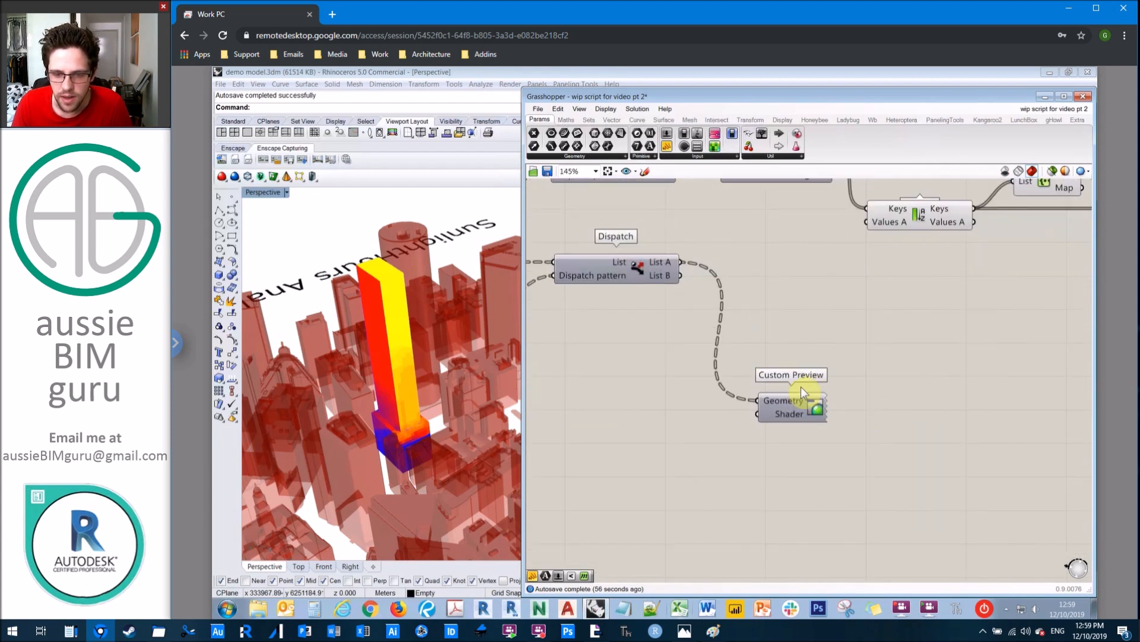
right_click(790, 407)
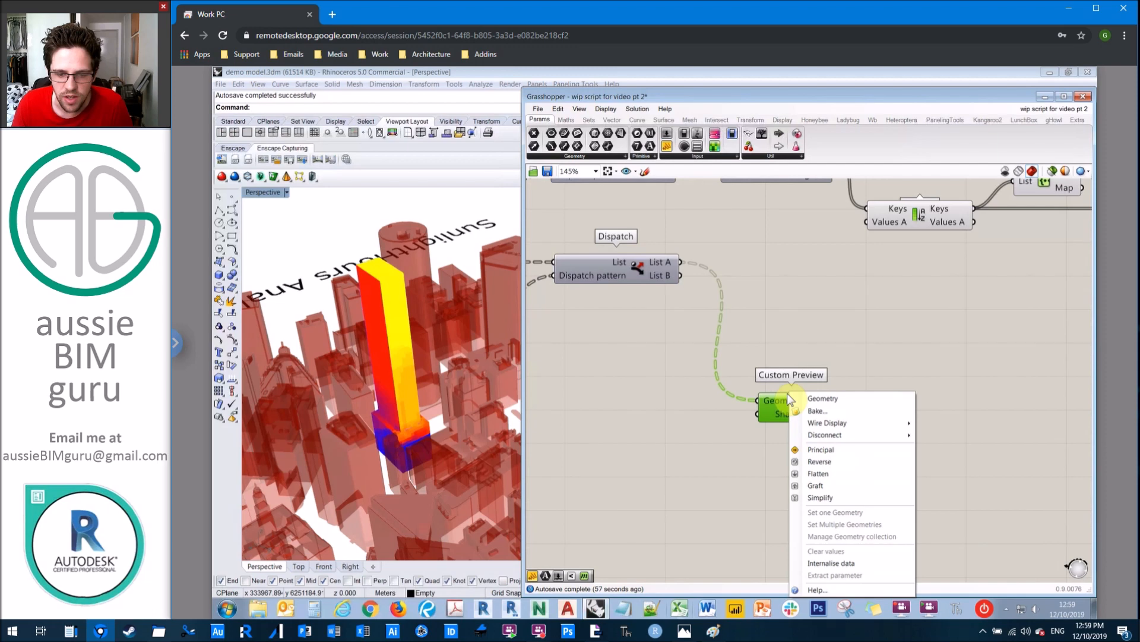
middle_click(784, 406)
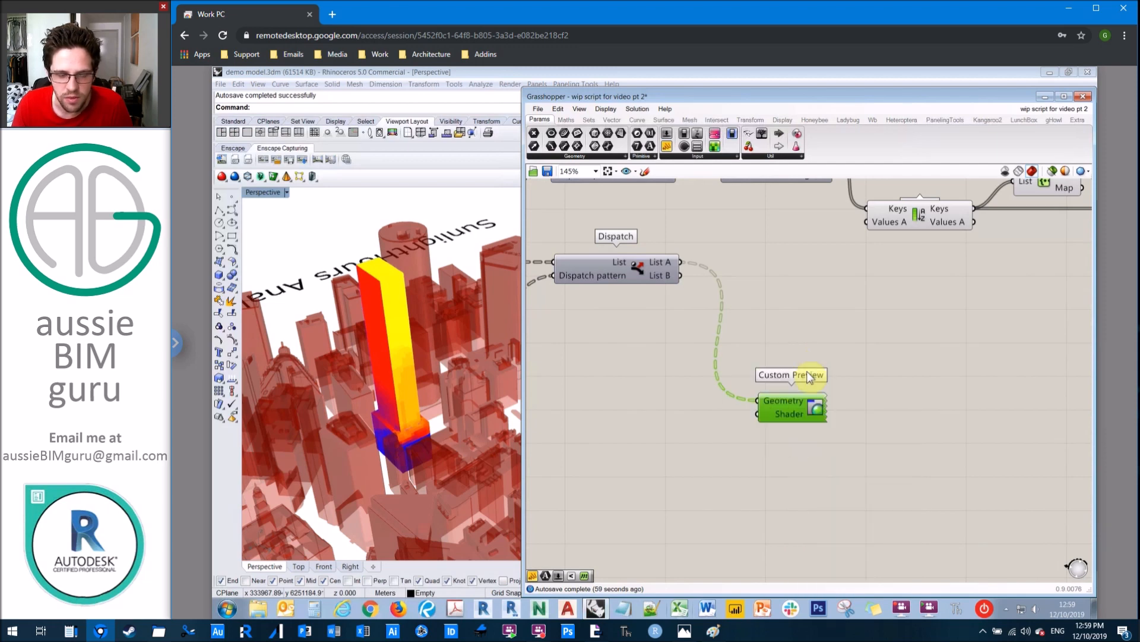
middle_click(800, 404)
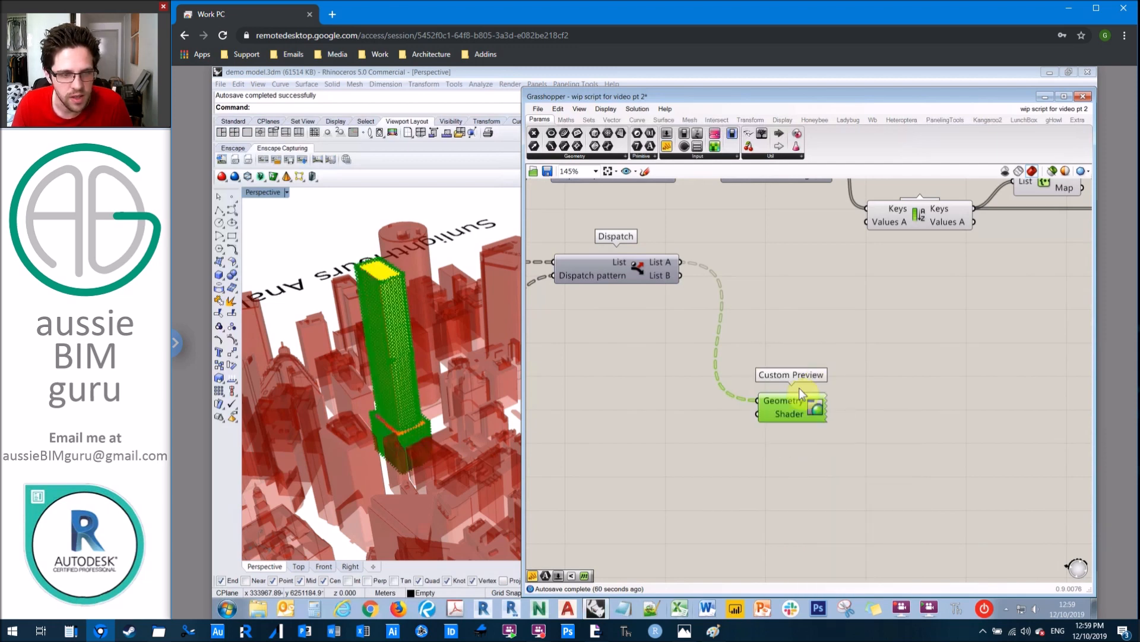
middle_click(789, 403)
click(820, 374)
Rewire Custom Preview's Geometry input to the lower Dispatch's List B output and briefly preview those points.
click(803, 277)
click(769, 405)
scroll(770, 404, up, 1)
middle_click(787, 401)
click(813, 382)
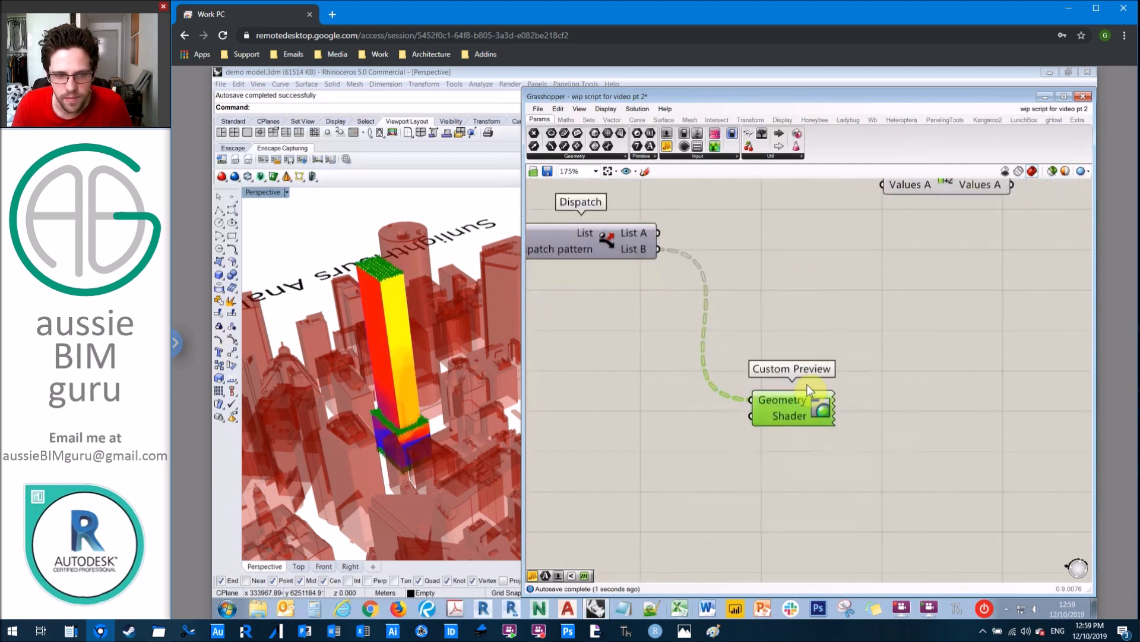
middle_click(782, 401)
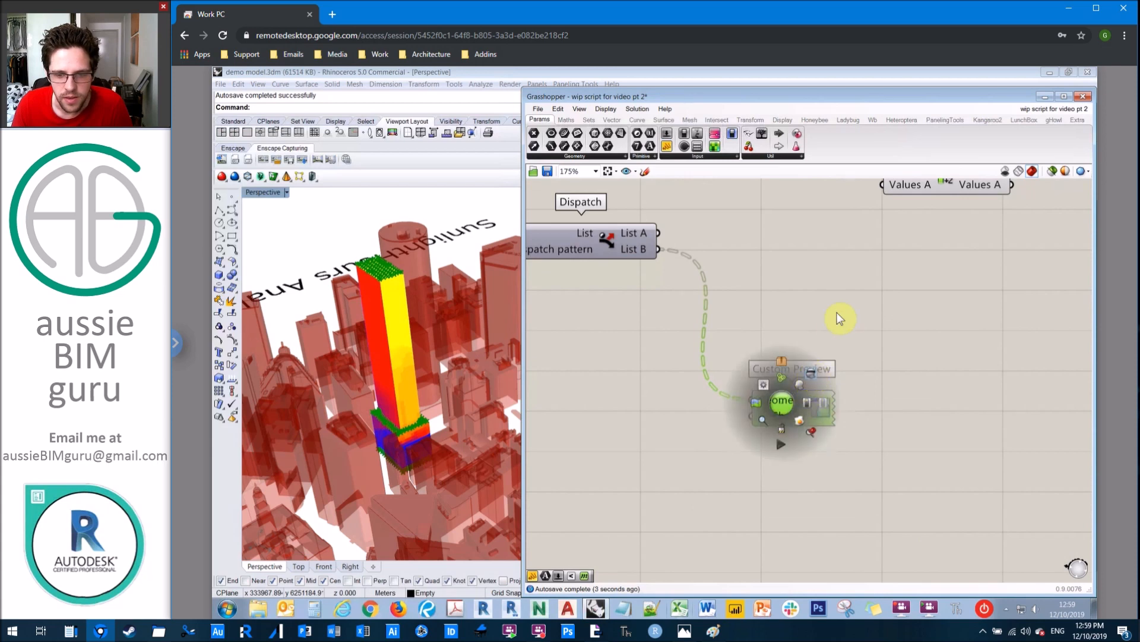
Move Custom Preview next to the lower Dispatch component and save the Grasshopper script.
drag(795, 403, 773, 284)
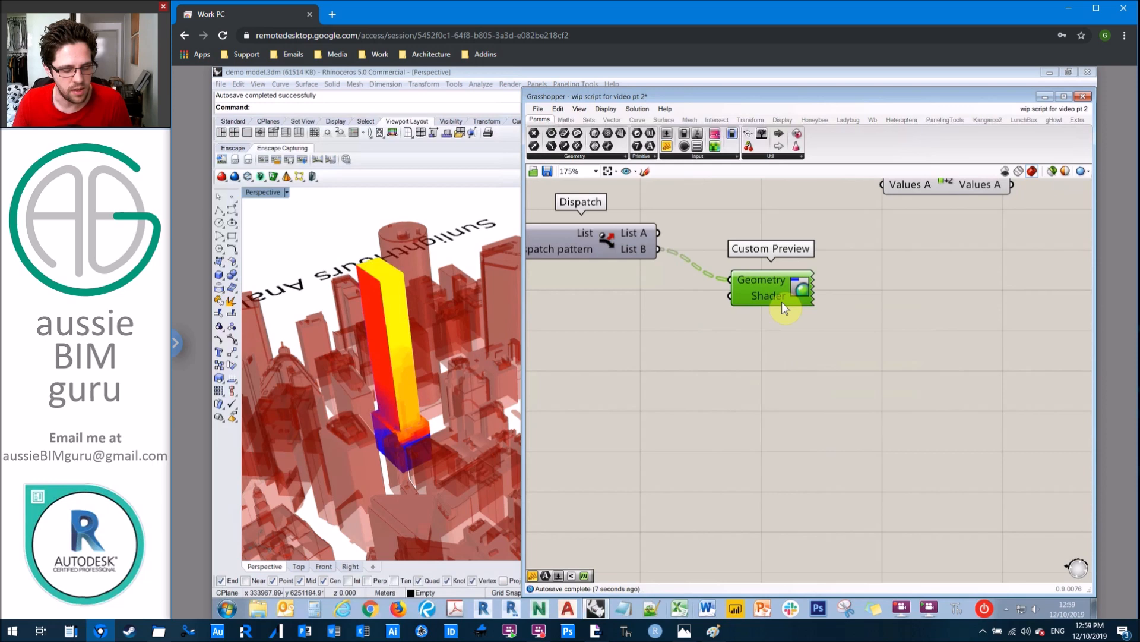
key(ctrl+s)
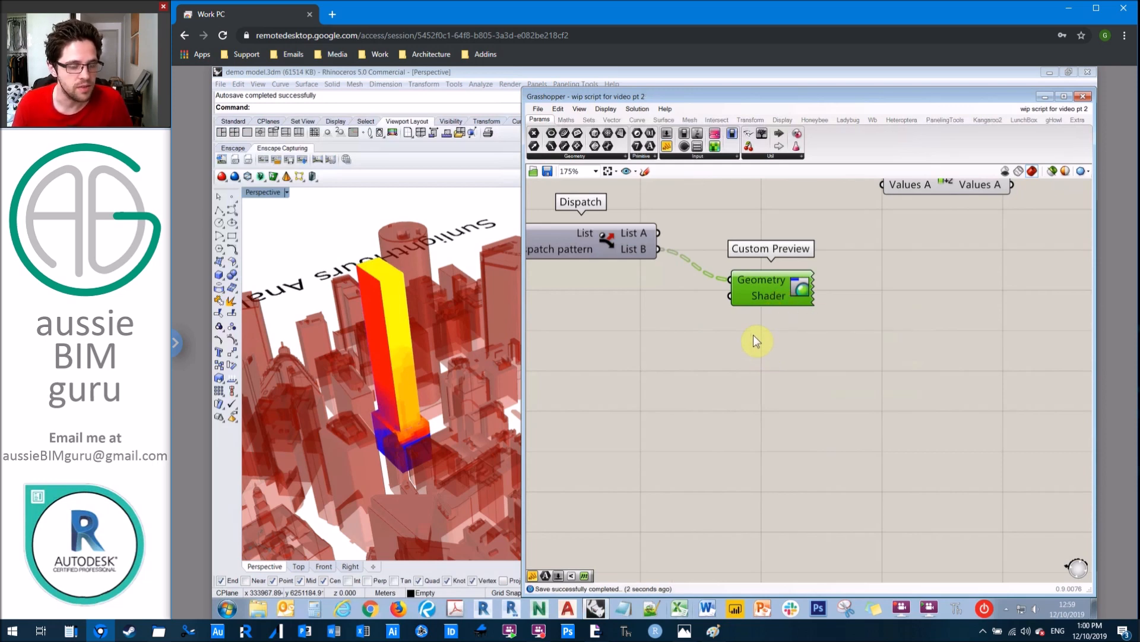
click(605, 629)
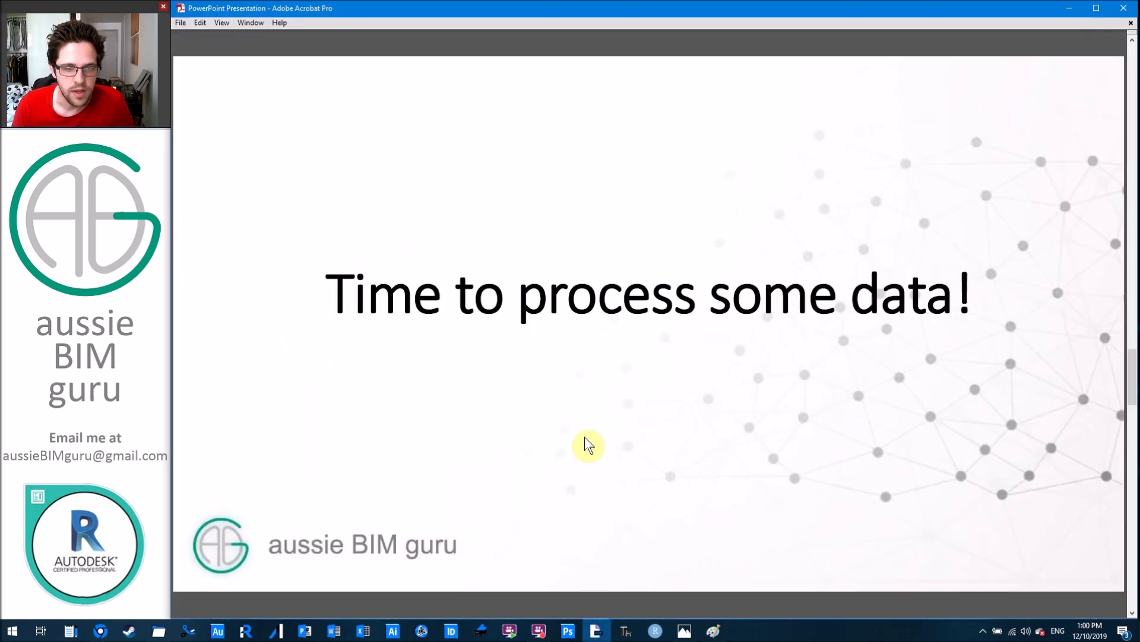
scroll(597, 441, down, 1)
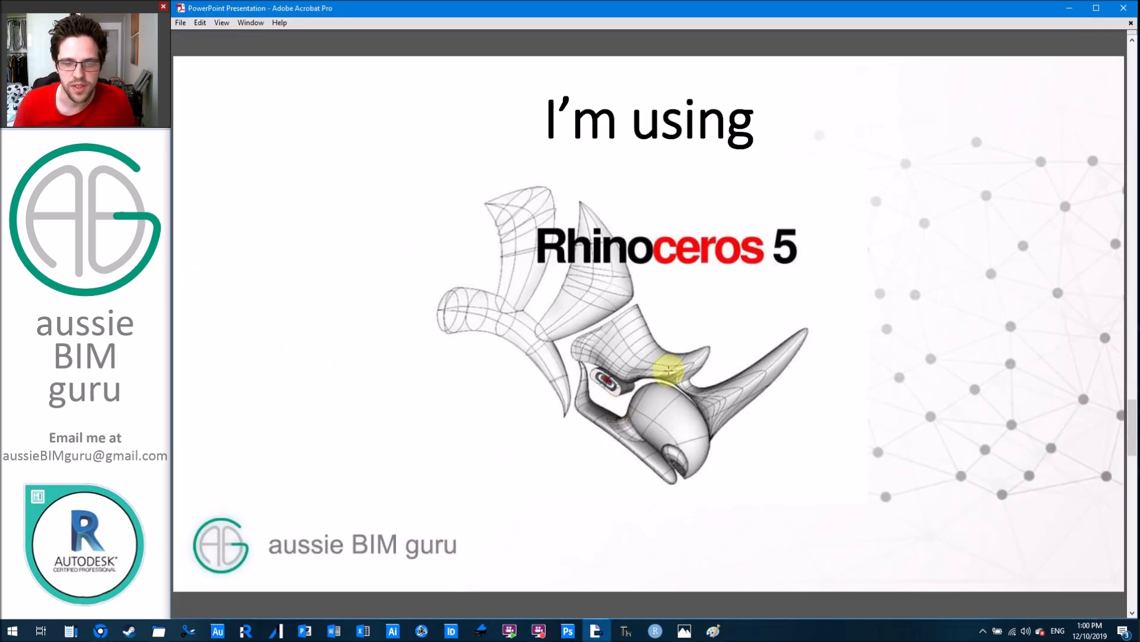
scroll(669, 370, down, 1)
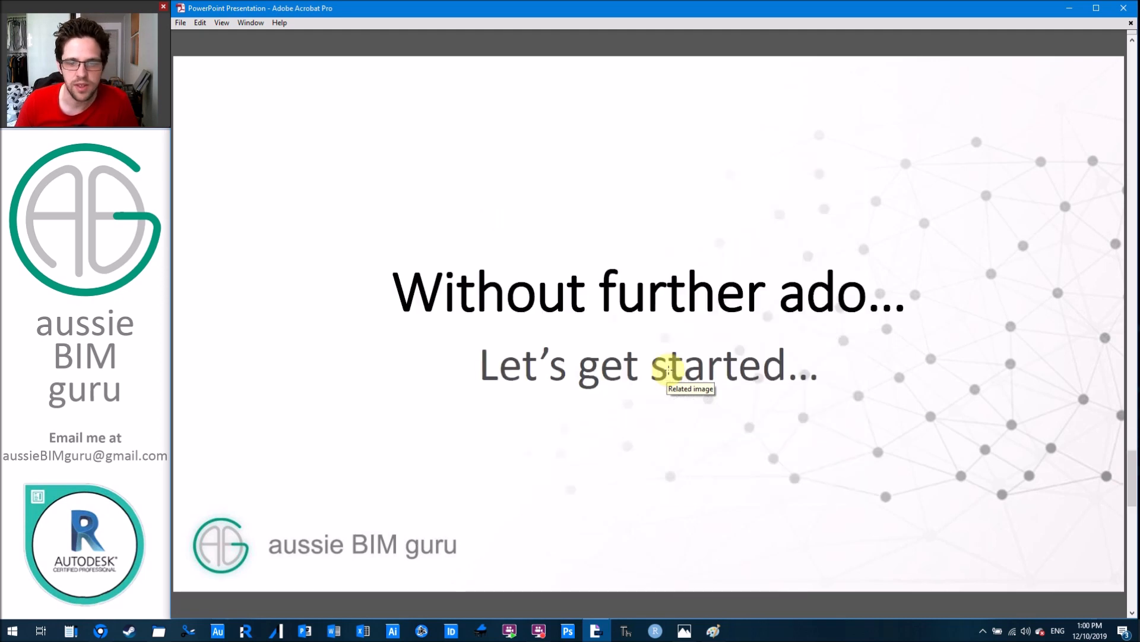
scroll(954, 270, down, 1)
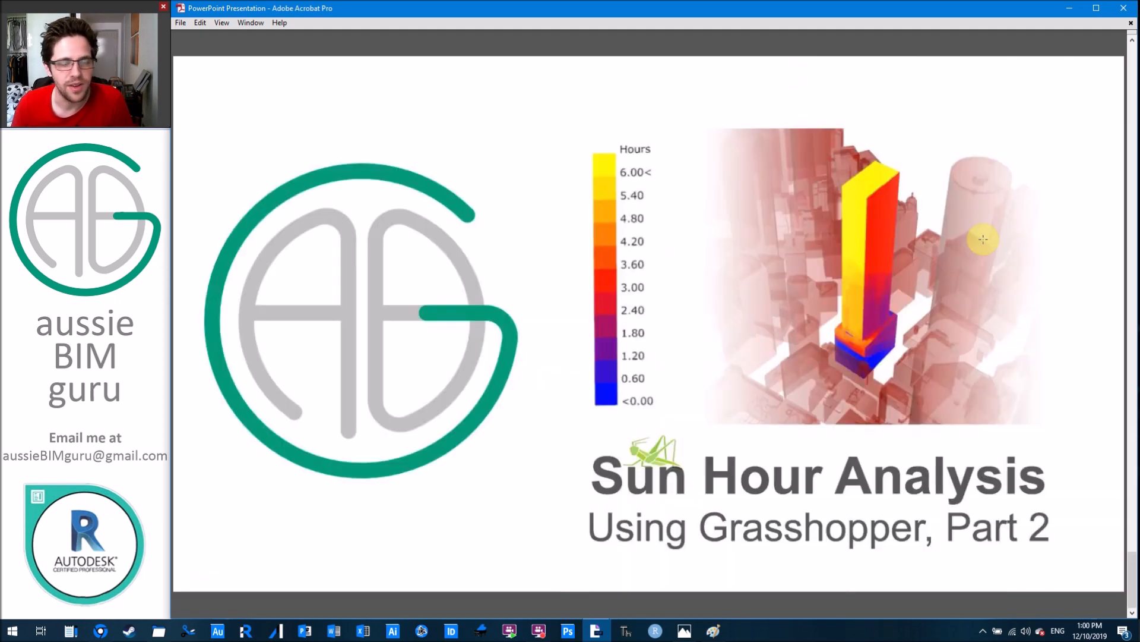